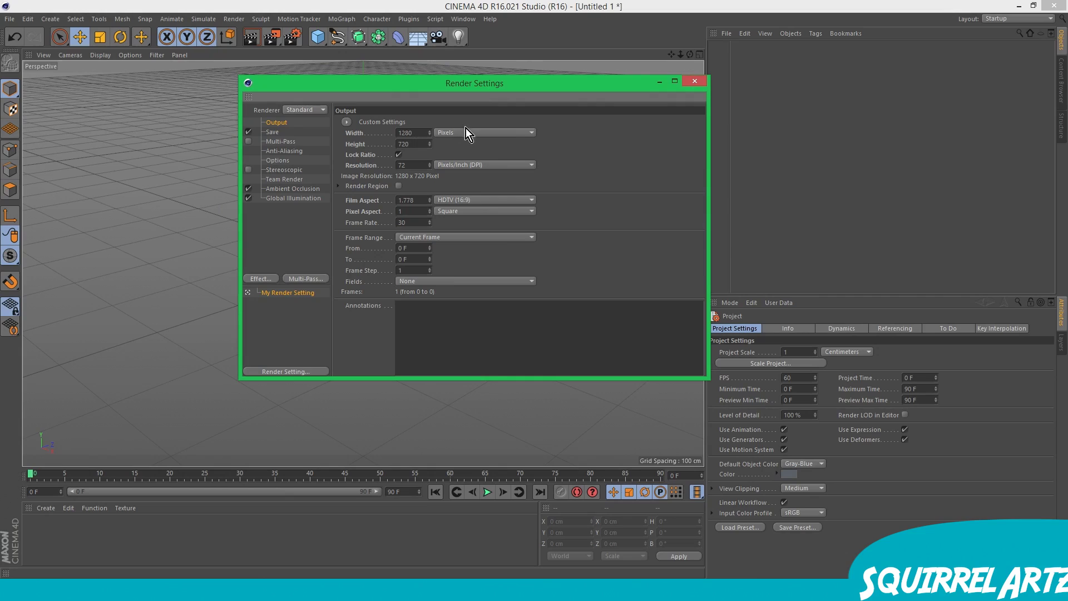
click(466, 134)
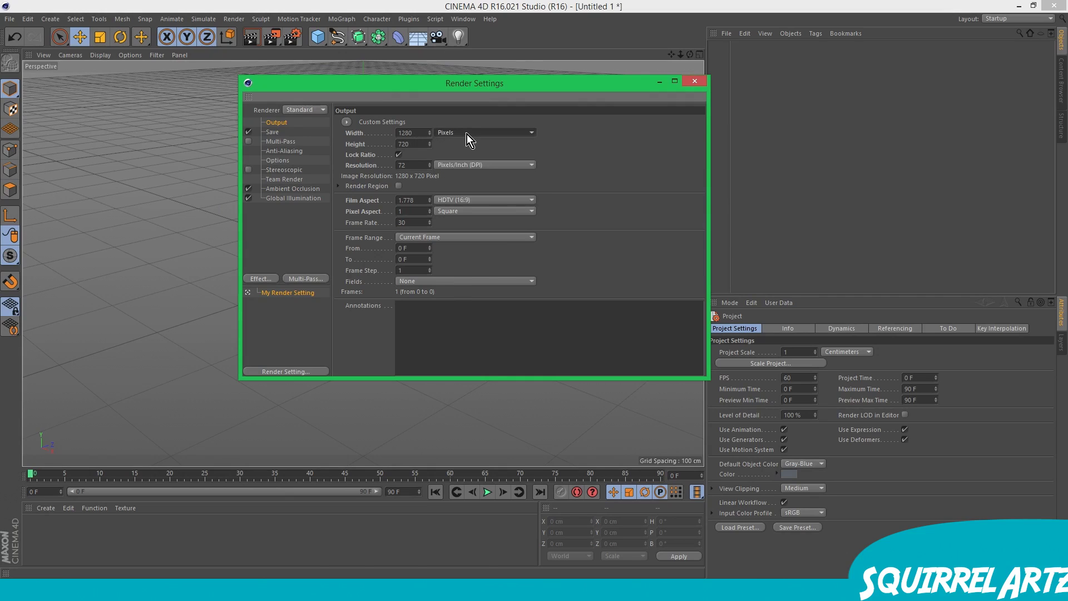
click(466, 134)
click(466, 135)
- Enable saving a compositing project file for After Effects, with timeline markers and 3D data included, keeping PNG as the image format
click(273, 132)
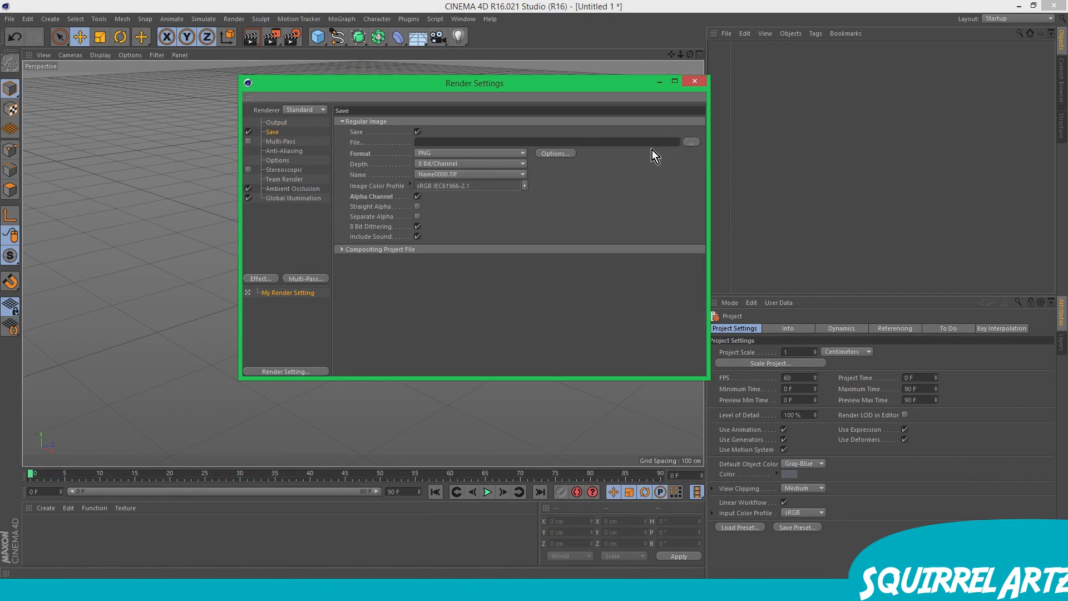
click(484, 151)
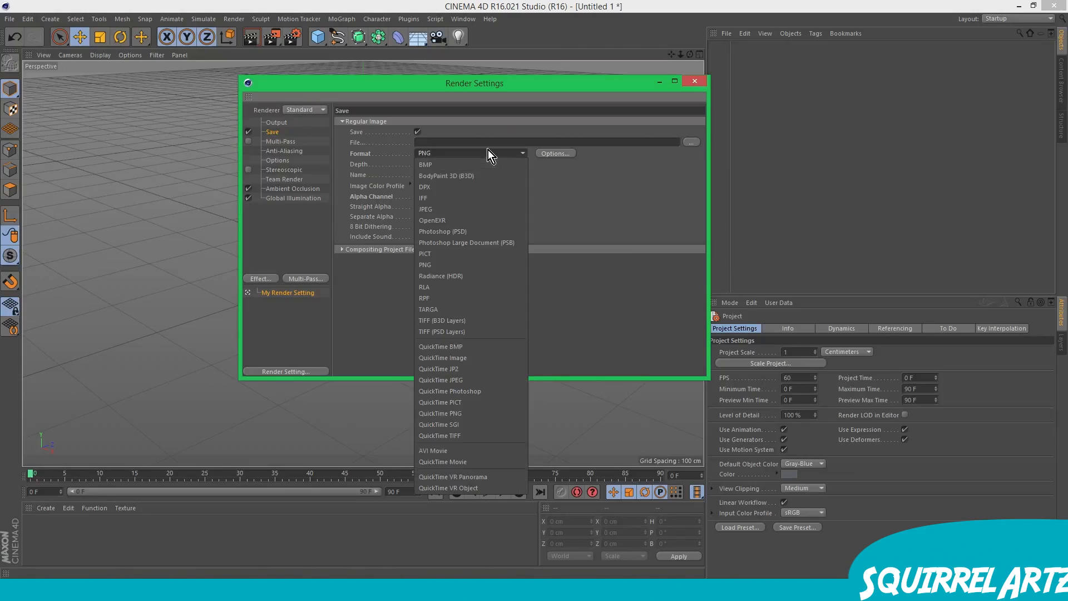
click(488, 150)
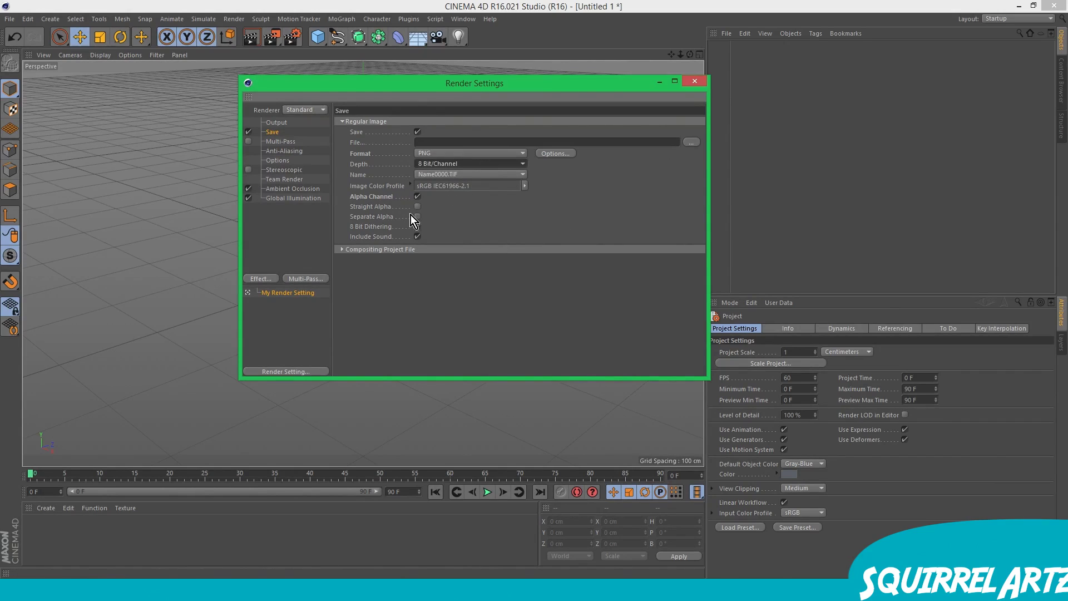
click(341, 249)
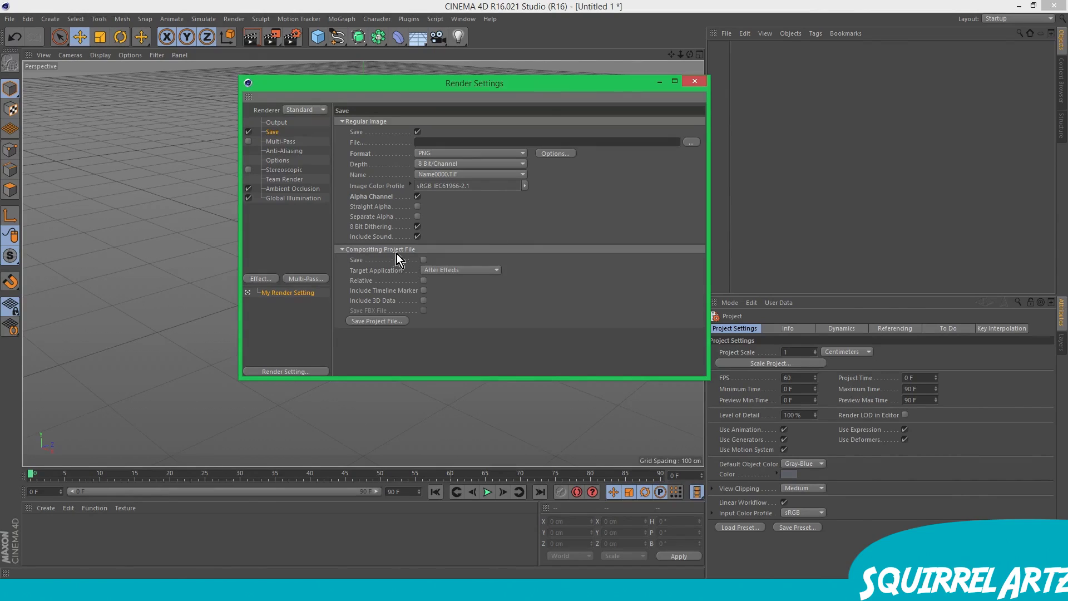
click(425, 291)
click(461, 270)
click(458, 282)
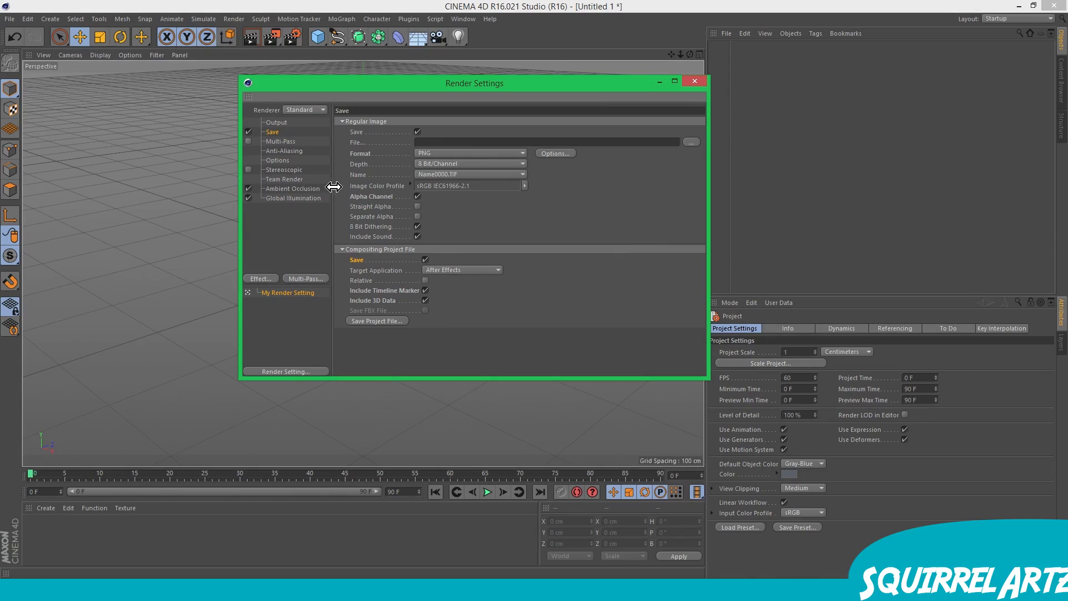
- Examine the anti-aliasing settings and the available minimum and maximum levels in the render settings
click(291, 153)
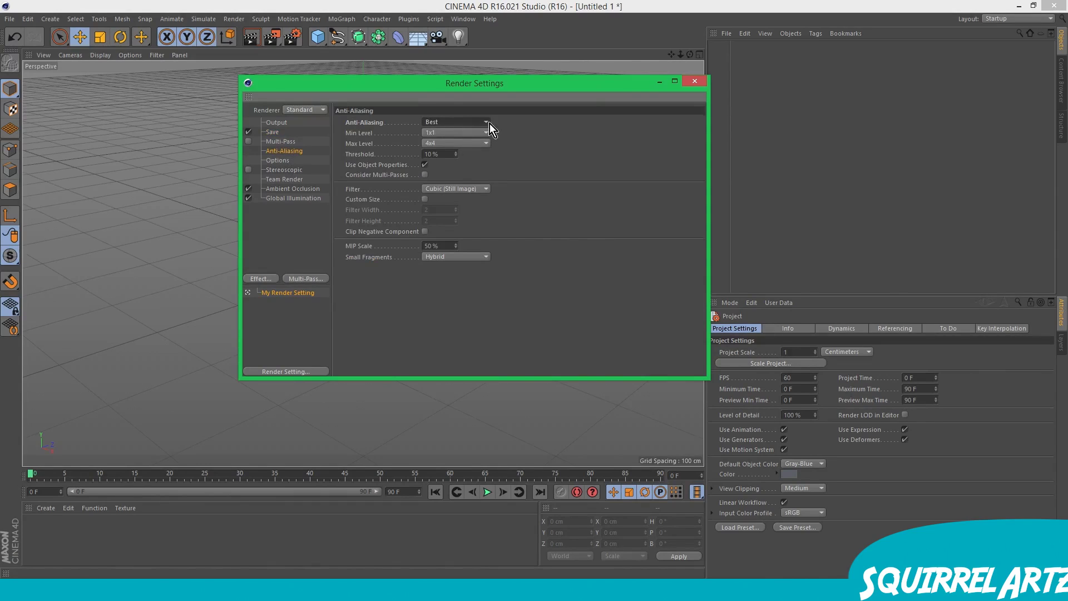
click(462, 135)
click(462, 135)
click(469, 140)
click(470, 137)
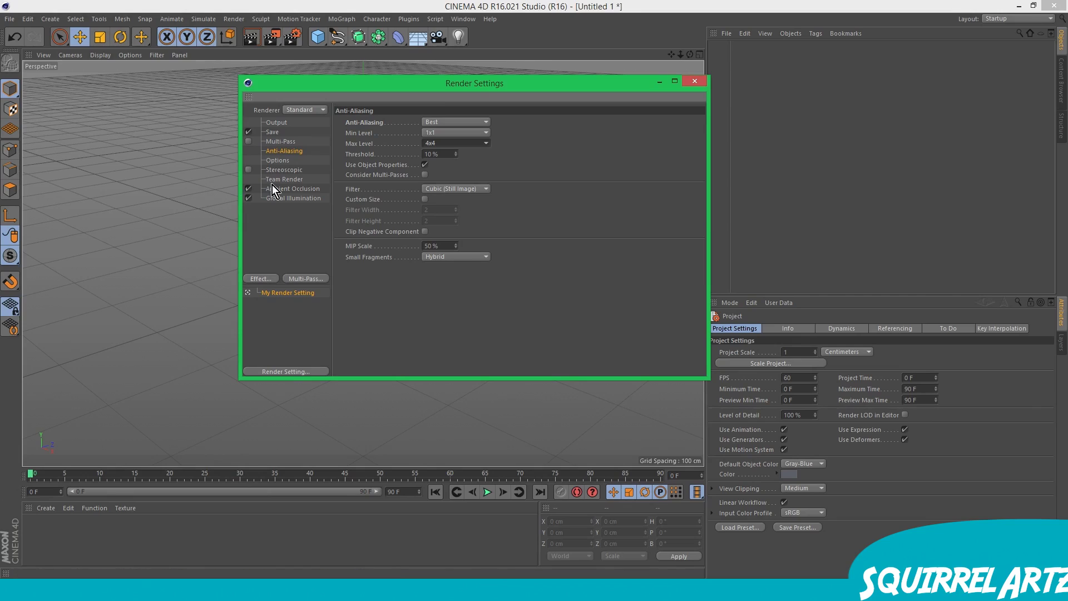
- Examine the available render effects and the ambient occlusion and global illumination settings, including the general methods and irradiance cache
click(261, 279)
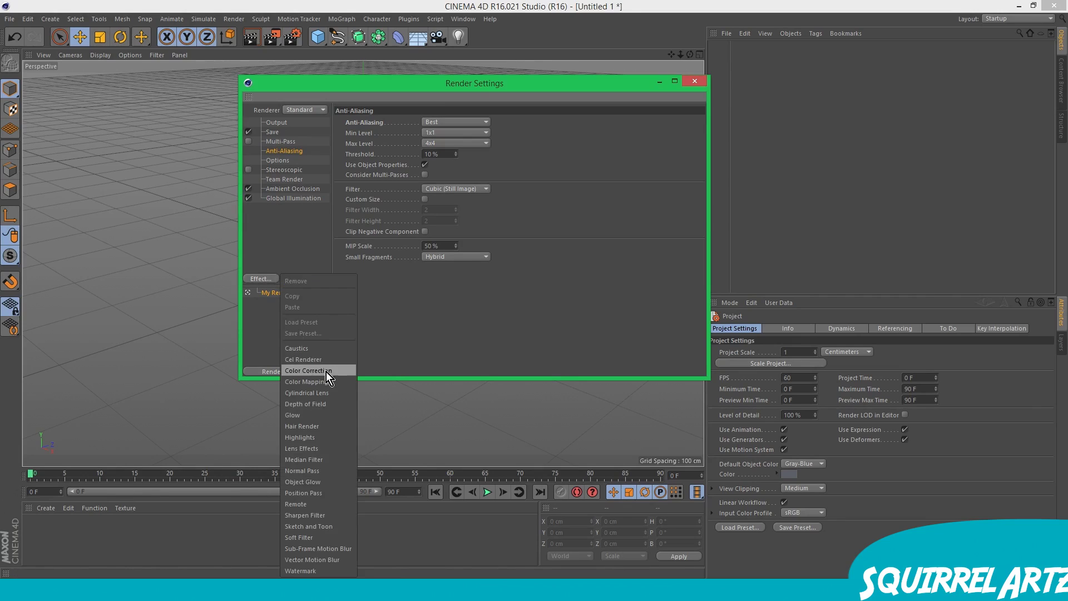
click(290, 188)
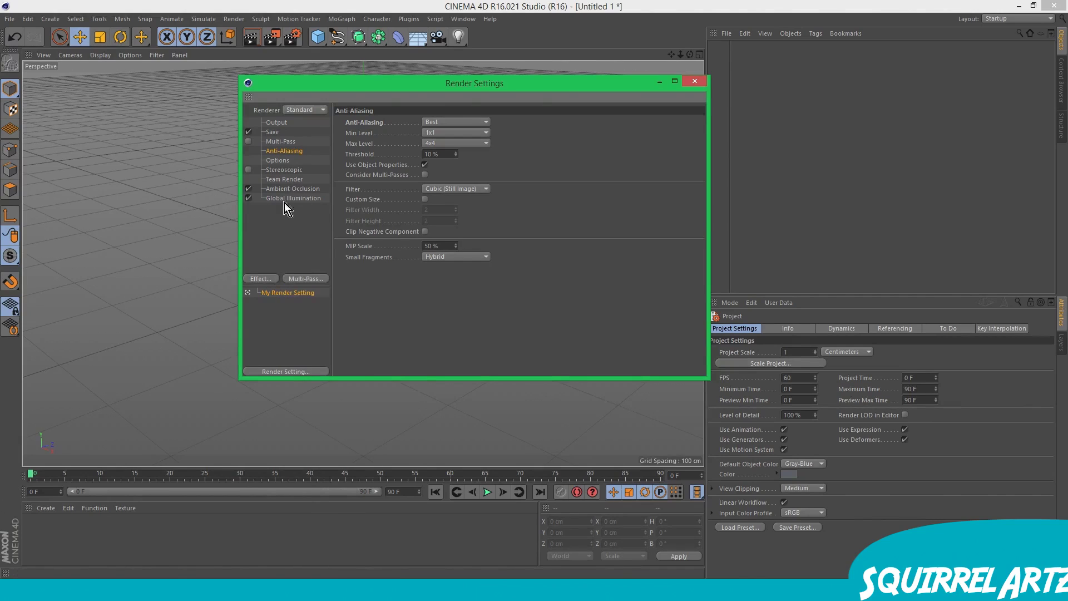
right_click(281, 292)
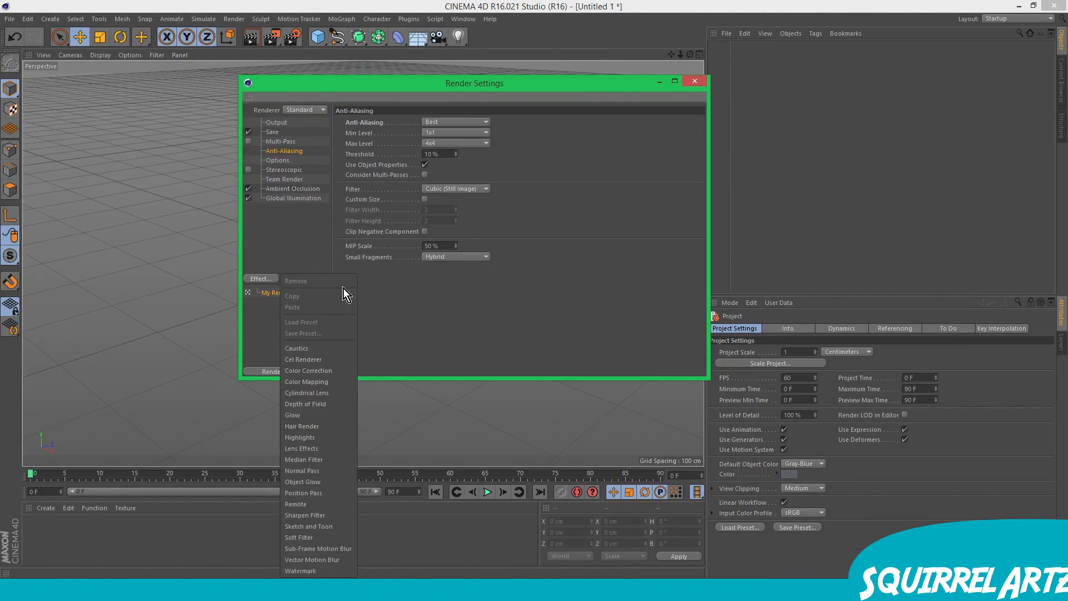
click(286, 195)
click(285, 191)
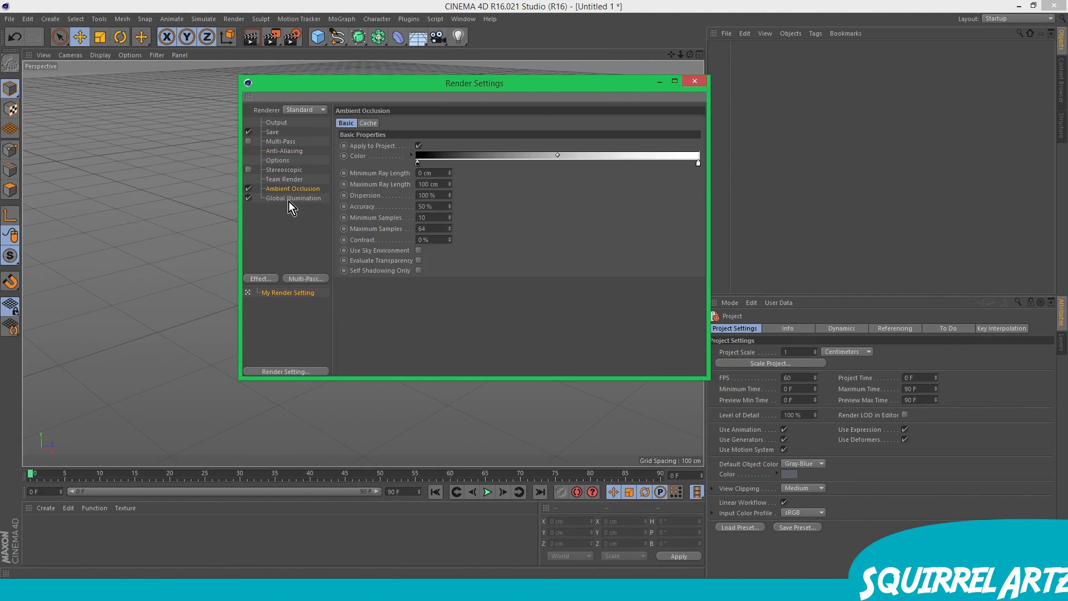
click(272, 281)
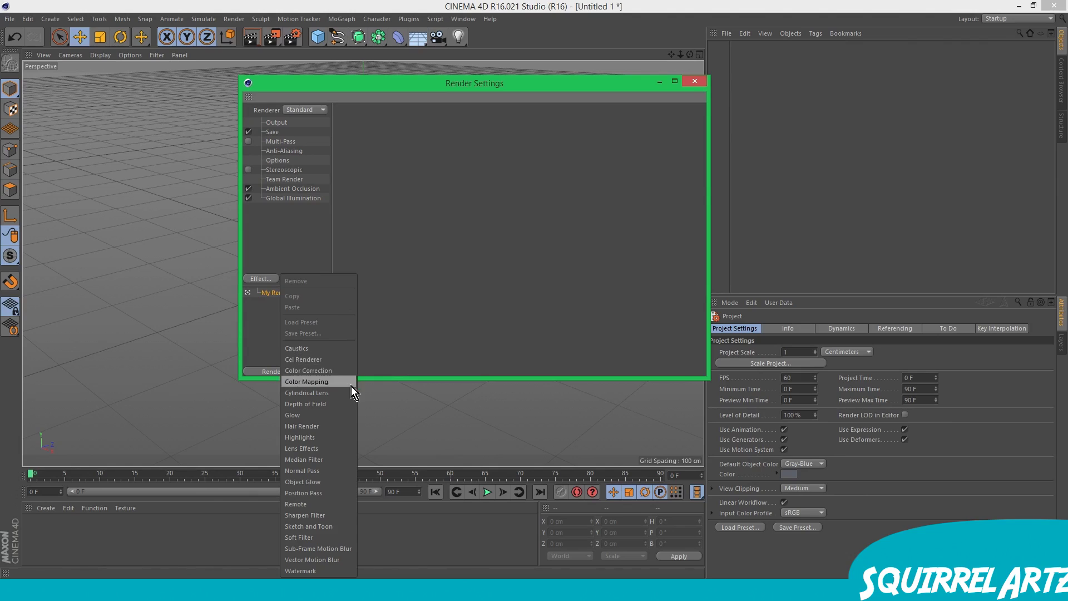
click(290, 205)
click(260, 279)
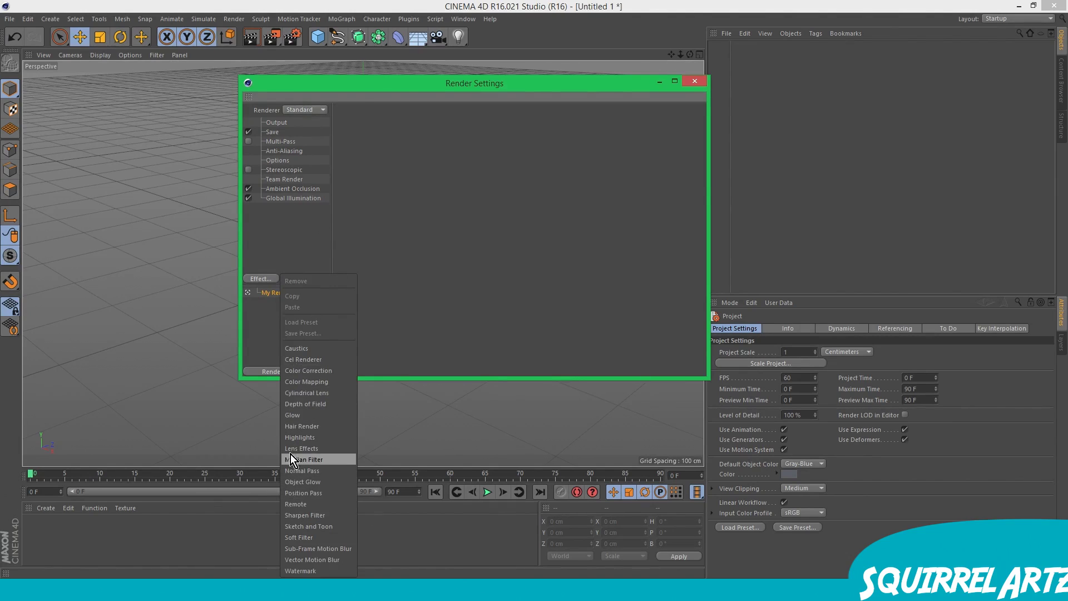
click(289, 231)
click(291, 199)
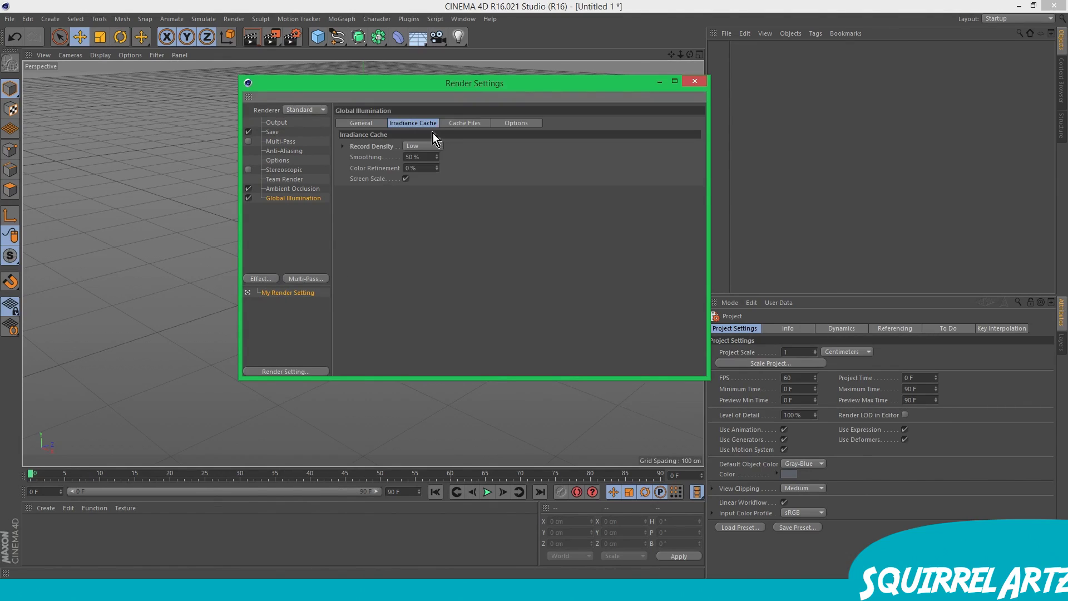
click(369, 123)
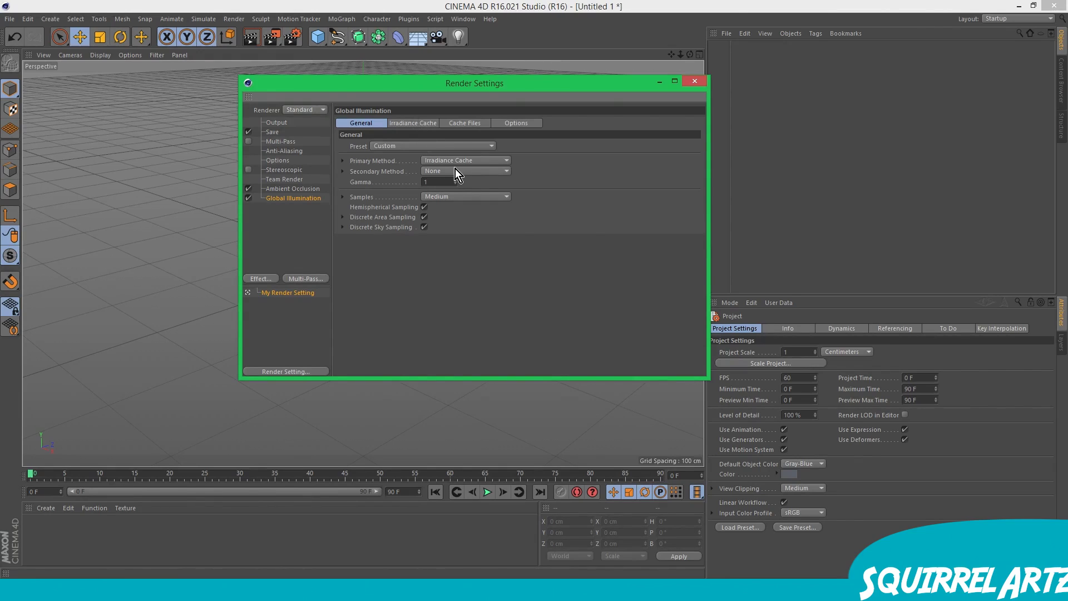
click(430, 128)
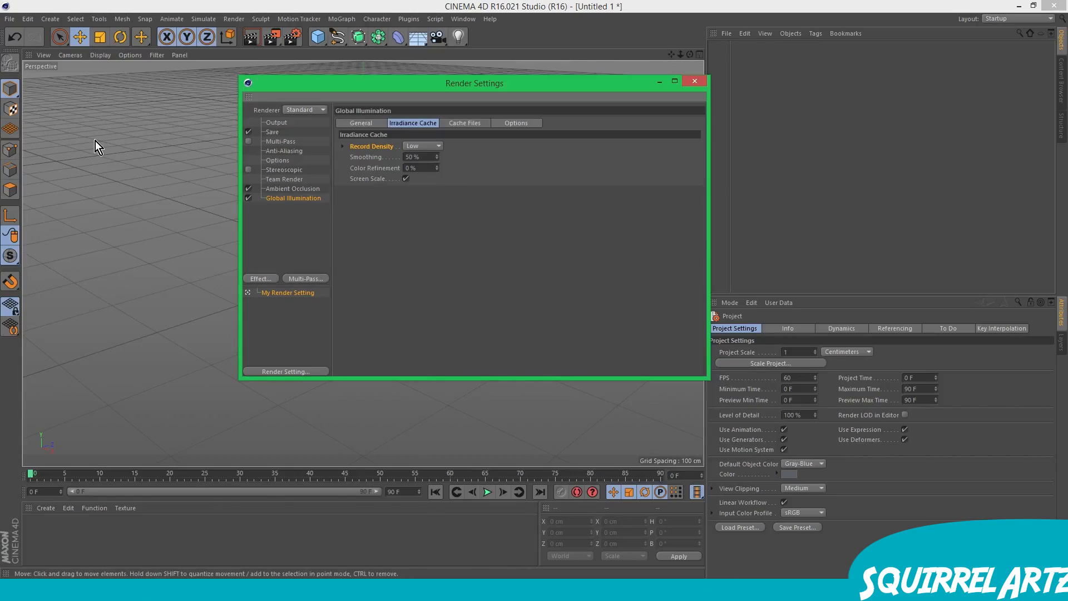
- Set the render output's last frame to 300 and its frame rate to 60, and close the render settings
click(284, 123)
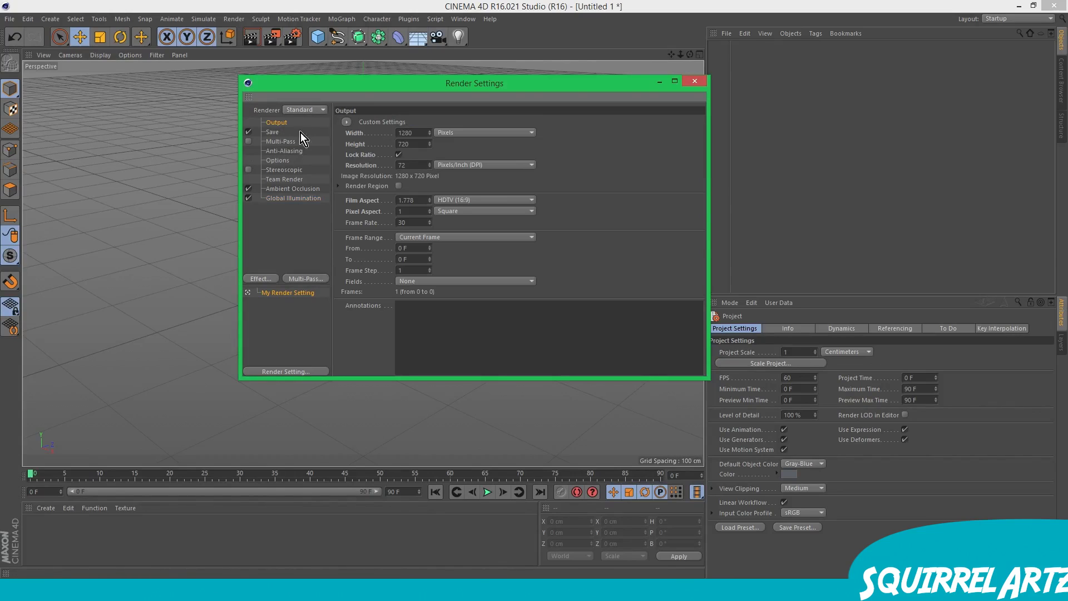
double_click(401, 259)
text(300)
key(Return)
double_click(425, 223)
text(60)
key(Return)
click(507, 281)
click(529, 263)
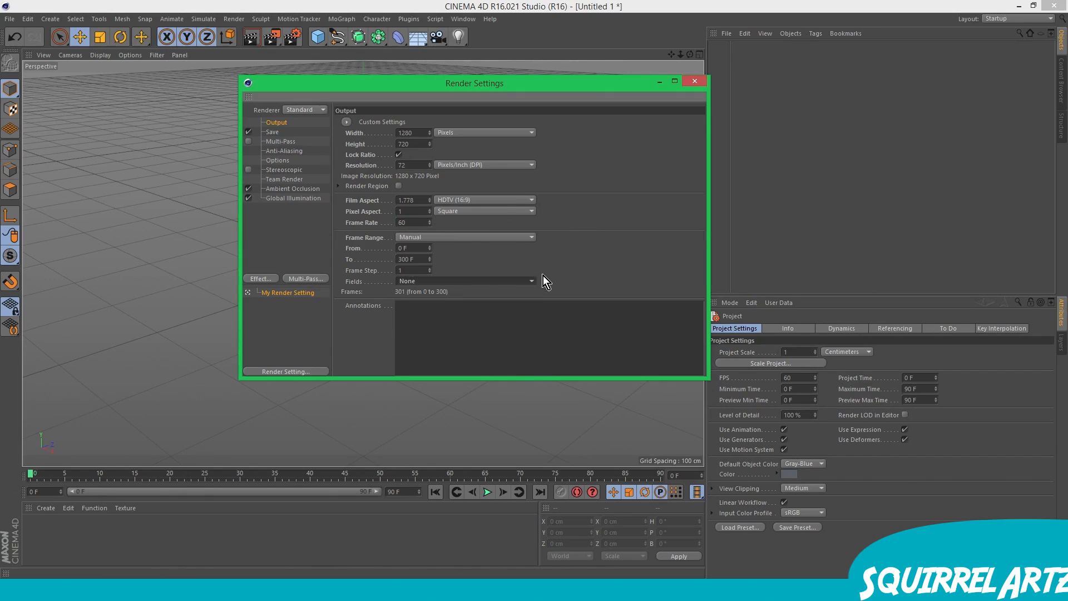
click(695, 81)
- Try a project frame rate of 30 FPS, and set it back to 60 FPS
click(792, 389)
double_click(796, 377)
text(30)
key(Return)
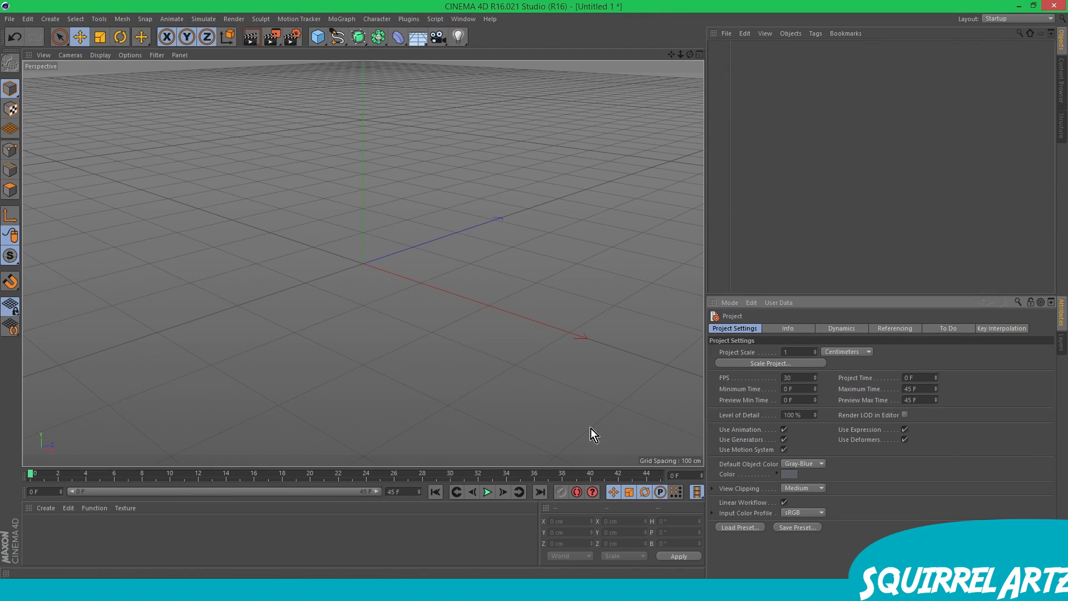
drag(798, 379, 703, 399)
text(60)
key(Return)
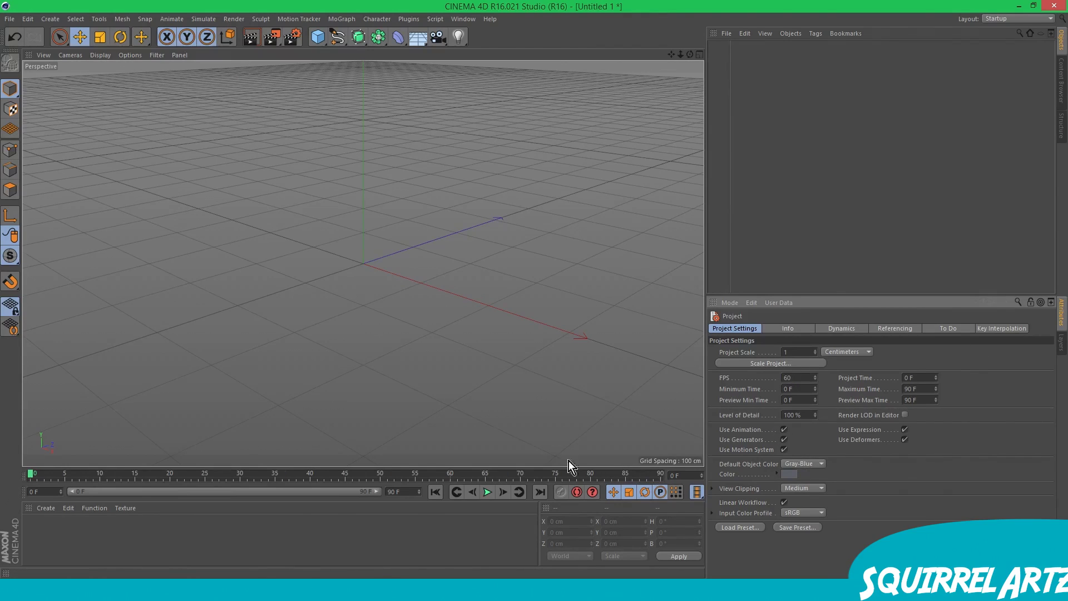
- Set the timeline's end to frame 300 and extend the preview range to frame 300
drag(411, 492, 352, 496)
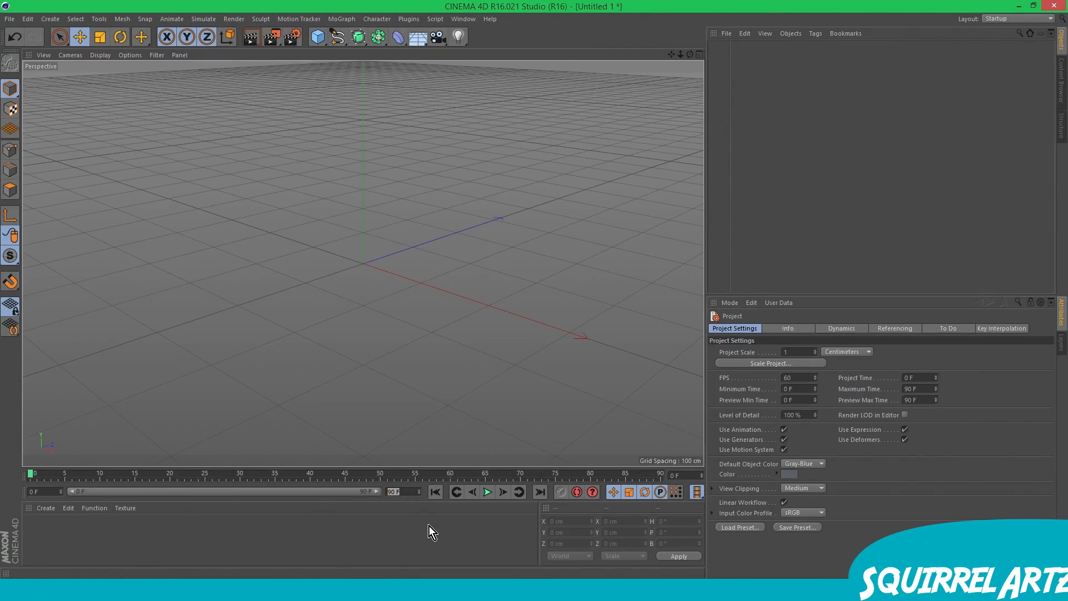
text(300)
key(Return)
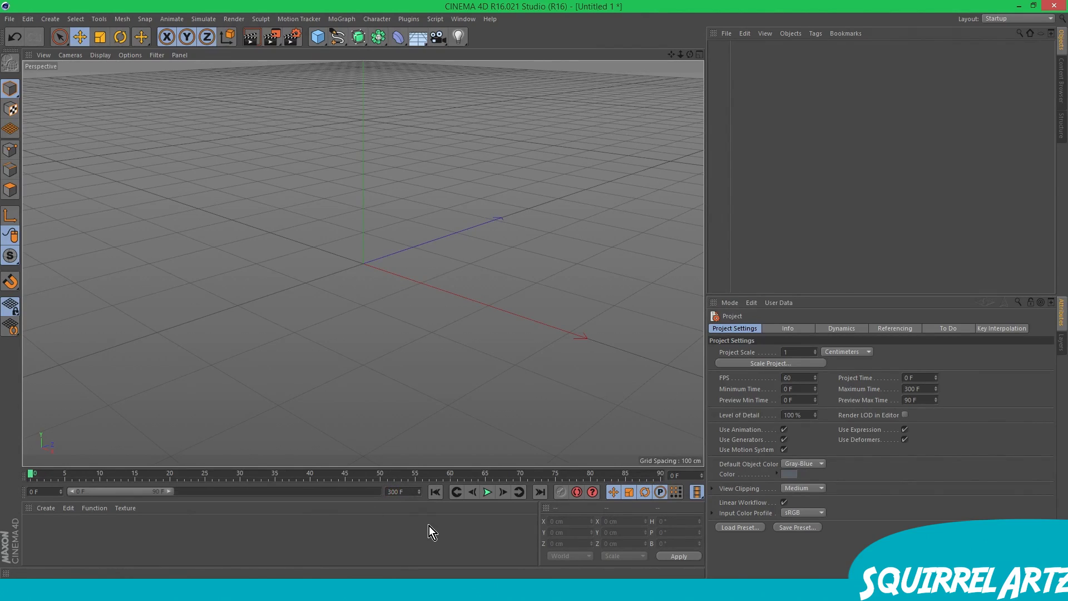
drag(173, 492, 379, 491)
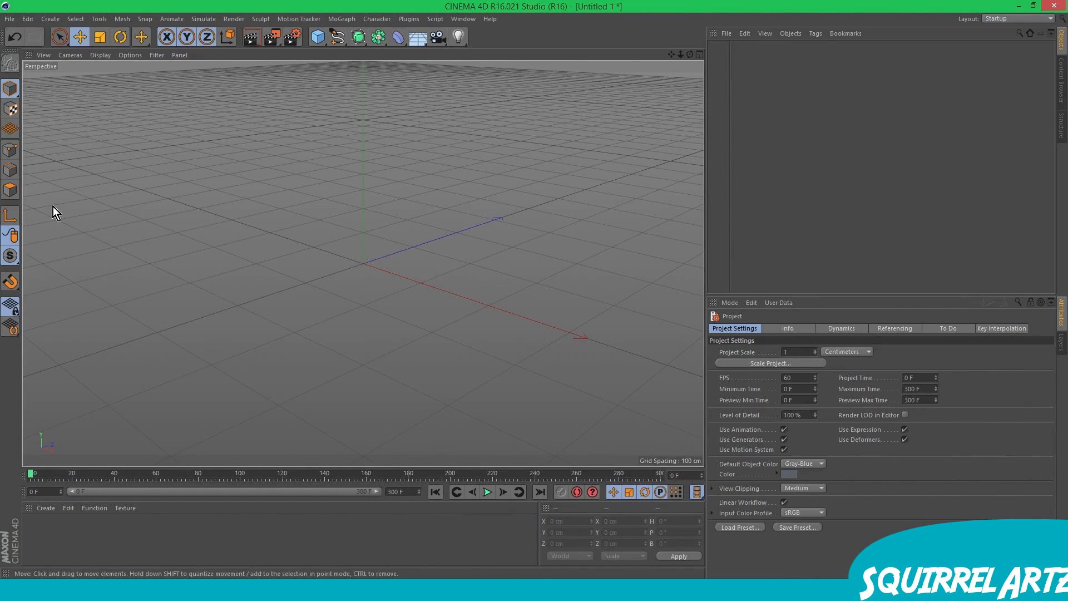
- Add a MoText object to the scene and set its text to "Name"
click(334, 22)
click(333, 145)
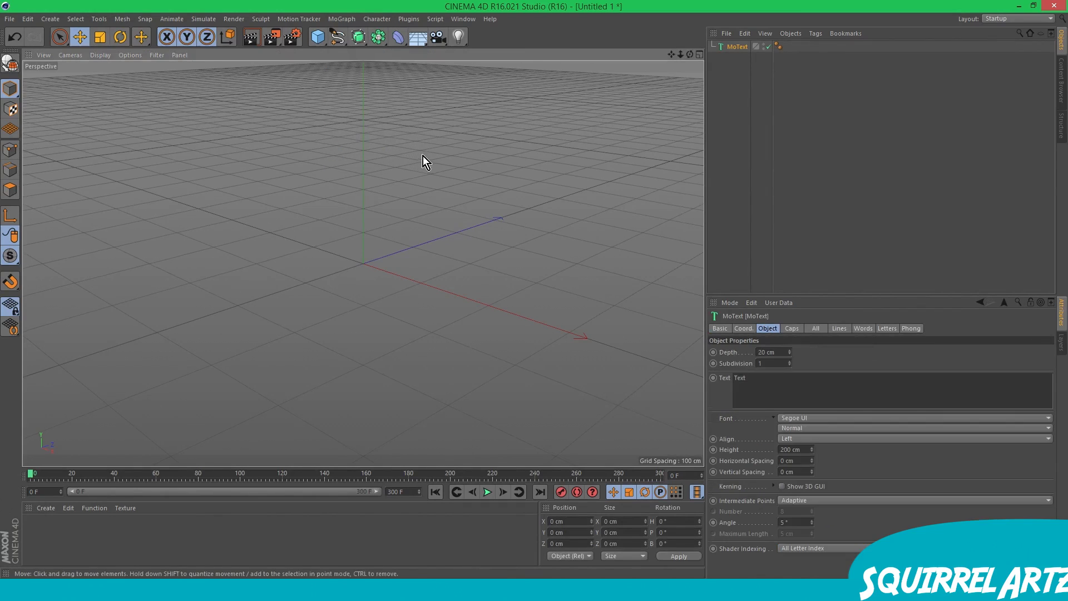
alt+drag(427, 156, 529, 152)
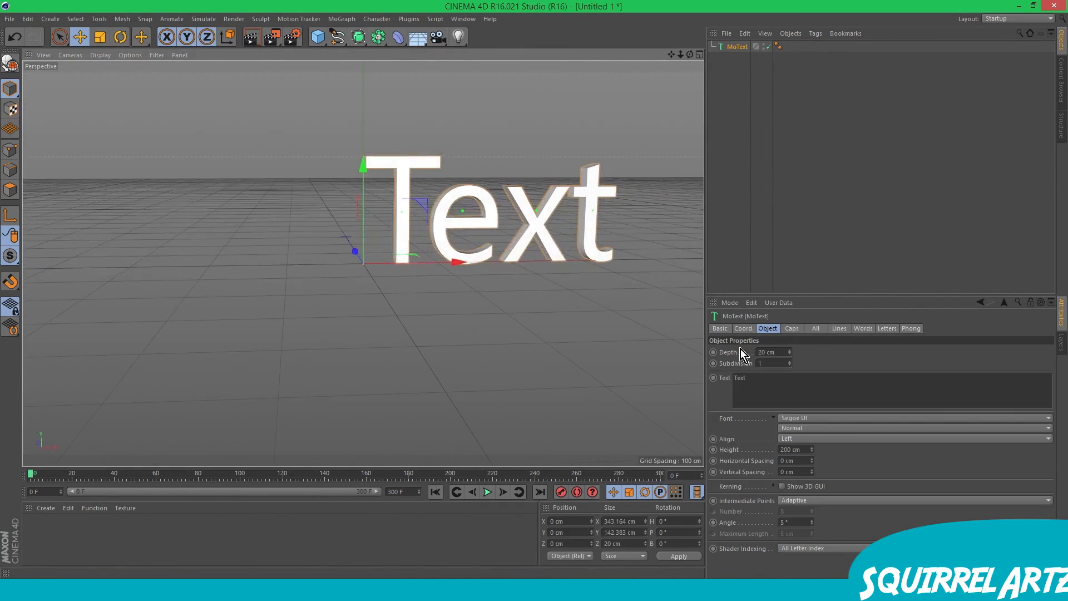
double_click(740, 378)
text(Name)
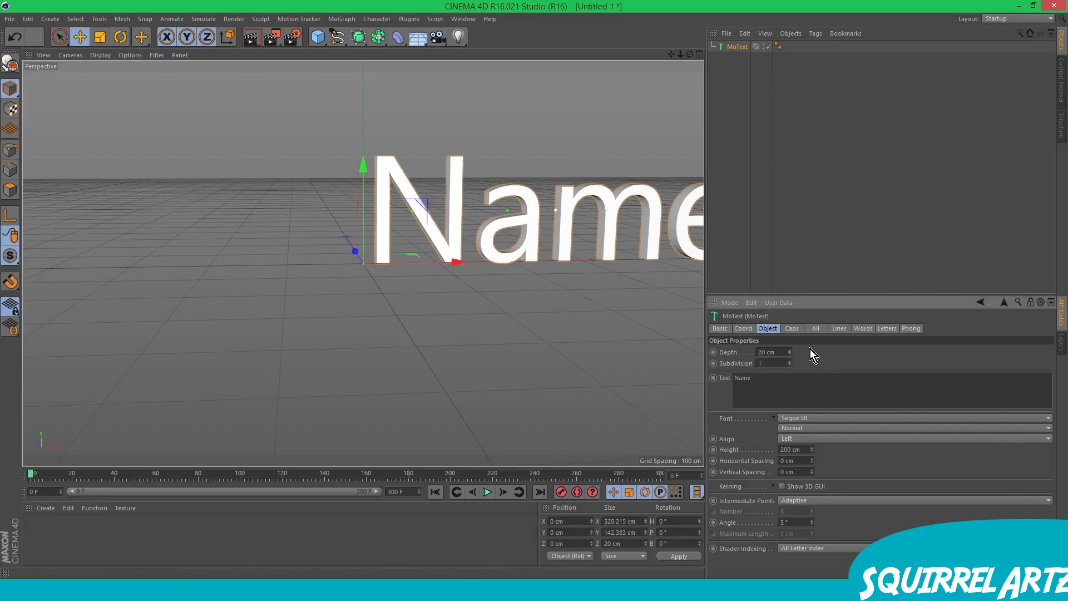
- Set the MoText object's alignment to Middle and its font to PEPSI
drag(671, 55, 537, 86)
click(815, 439)
click(811, 463)
drag(671, 55, 797, 59)
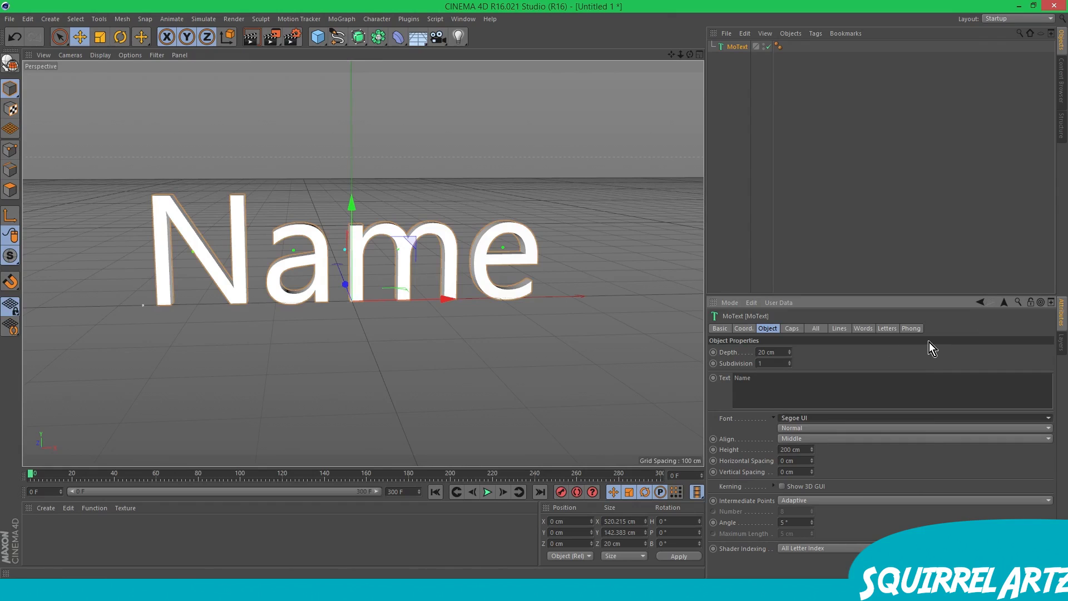
scroll(987, 161, up, 15)
scroll(986, 182, up, 20)
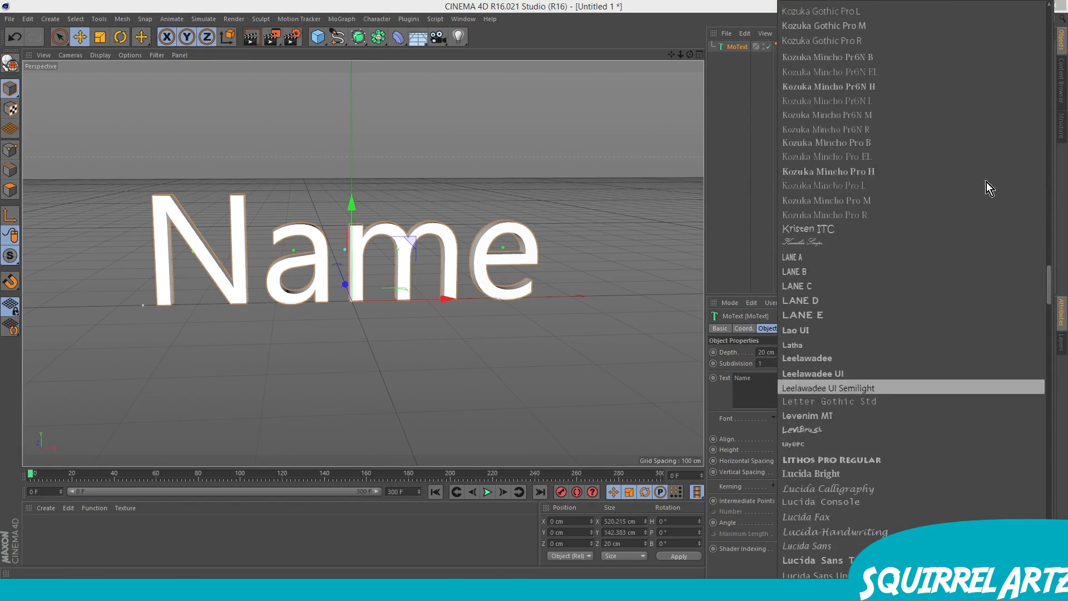
scroll(986, 182, up, 20)
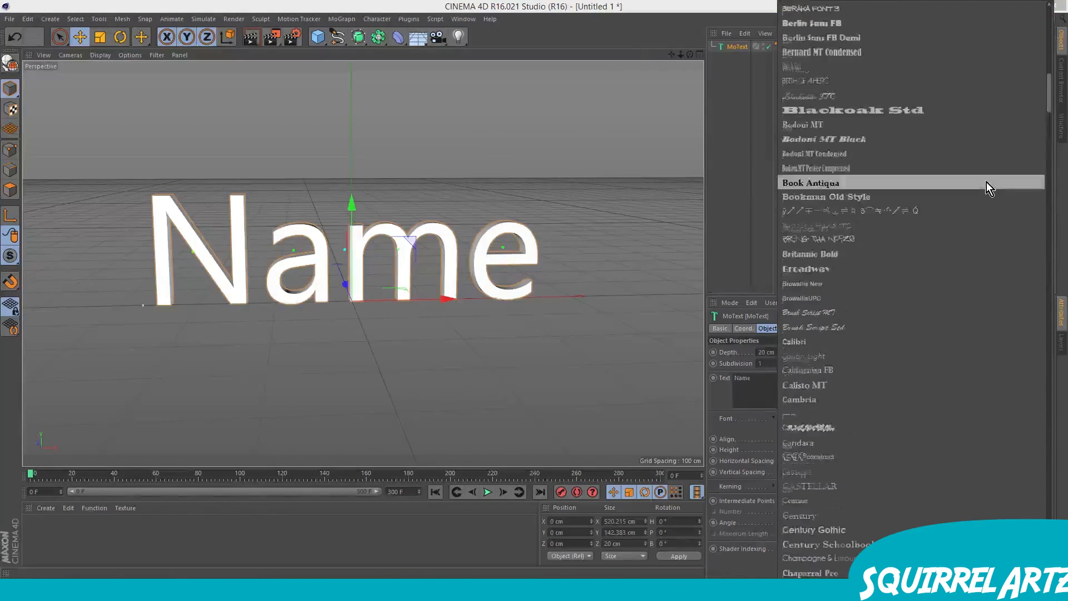
click(806, 8)
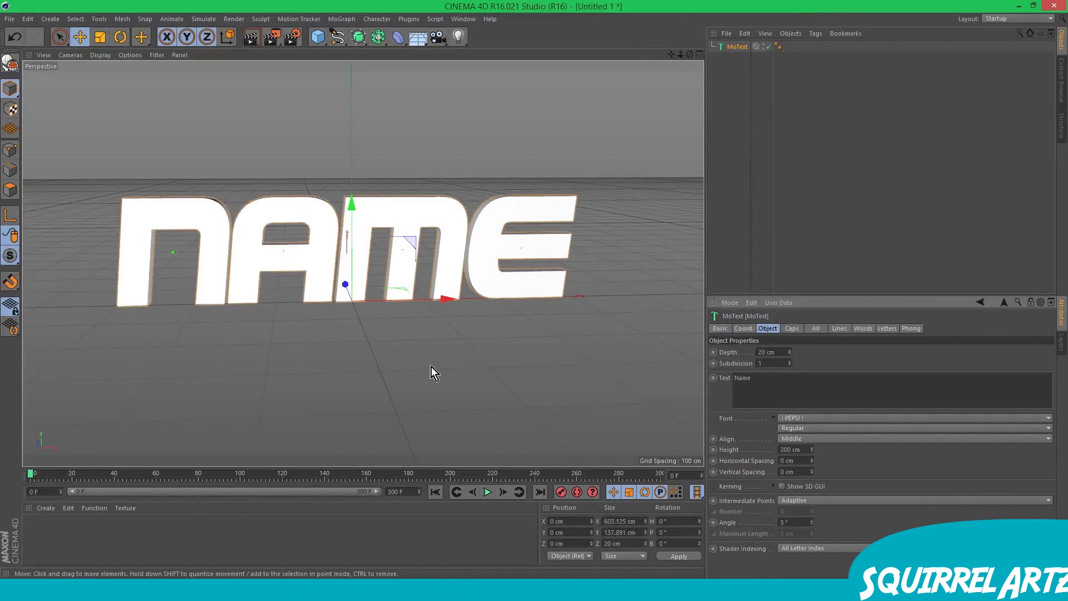
- Duplicate the MoText object in place
alt+drag(503, 337, 485, 322)
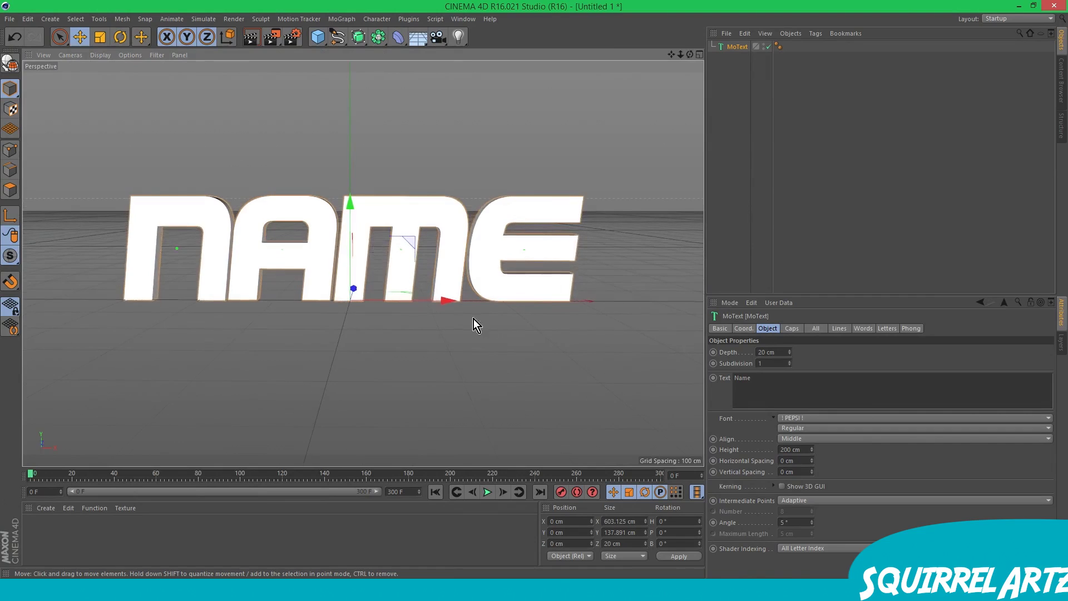
drag(668, 53, 693, 54)
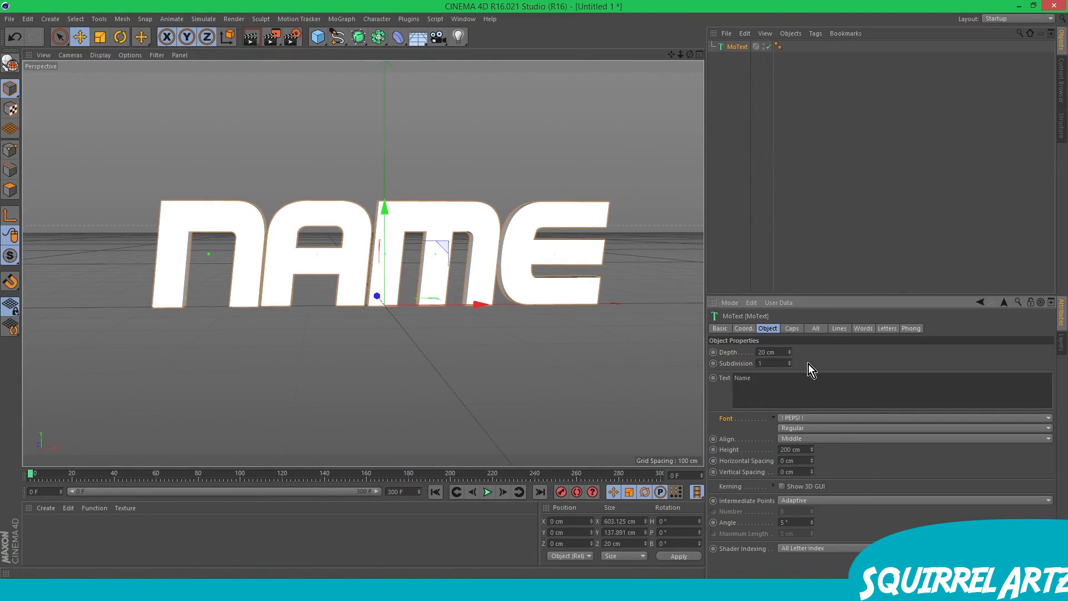
click(793, 328)
alt+drag(453, 245, 479, 266)
click(767, 329)
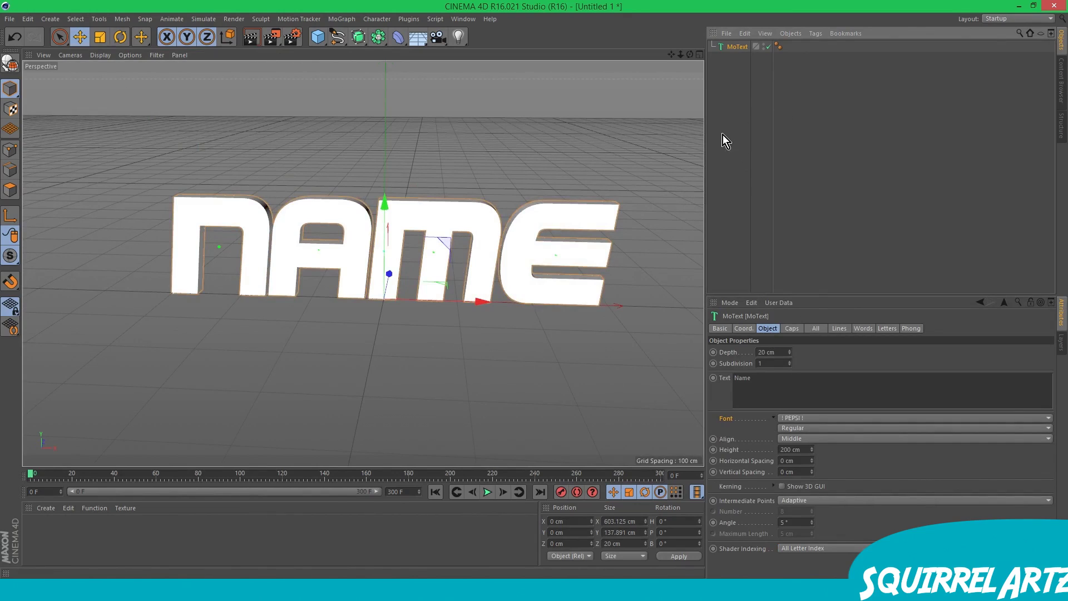
key(ctrl+v)
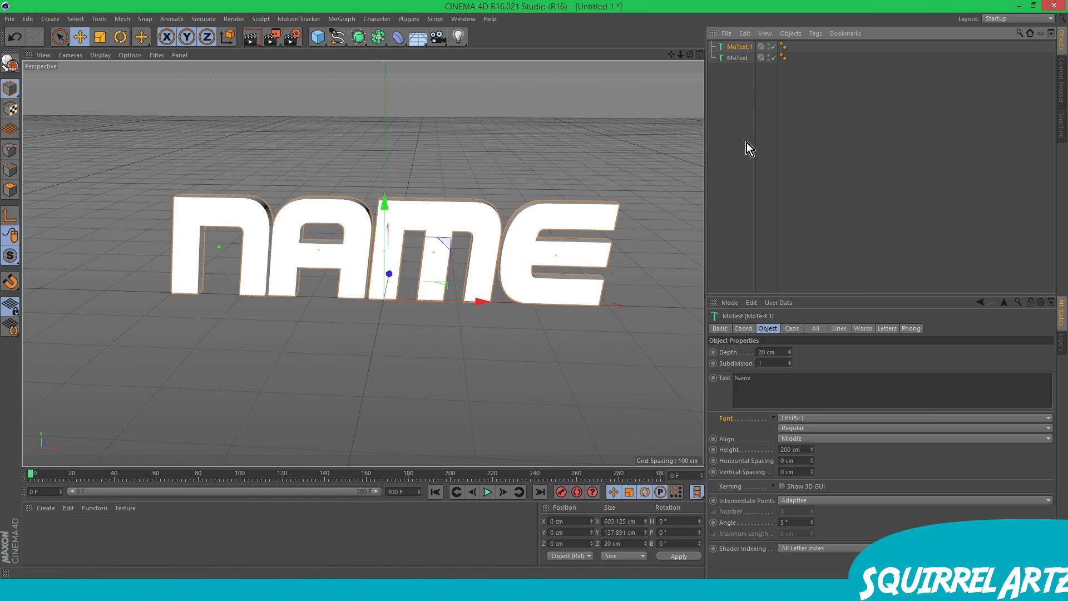
- Set the depth of both MoText objects to 80 cm
click(735, 58)
click(732, 72)
click(732, 57)
ctrl+click(737, 48)
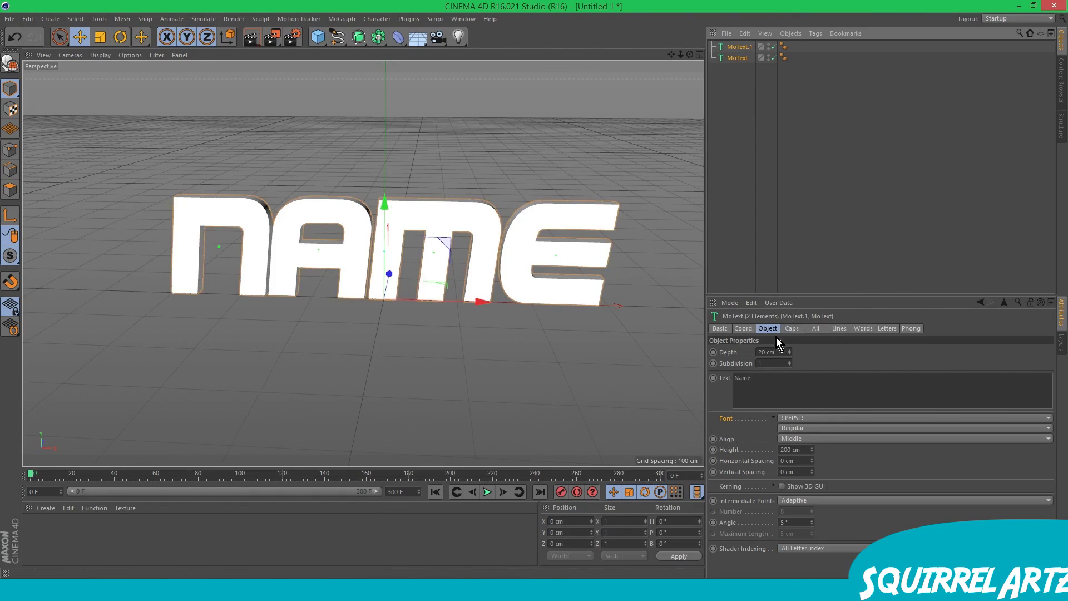
click(782, 353)
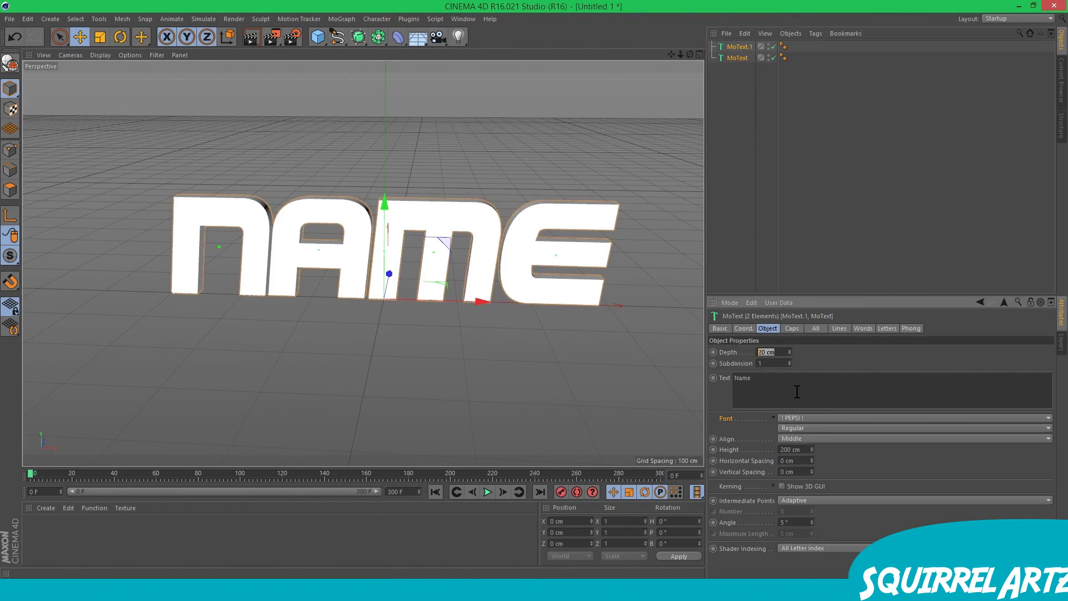
text(80)
key(Return)
alt+drag(424, 269, 501, 266)
- Set the depth of MoText.1 to 50 cm and move it along the Z axis to about 14 cm
click(749, 78)
click(739, 49)
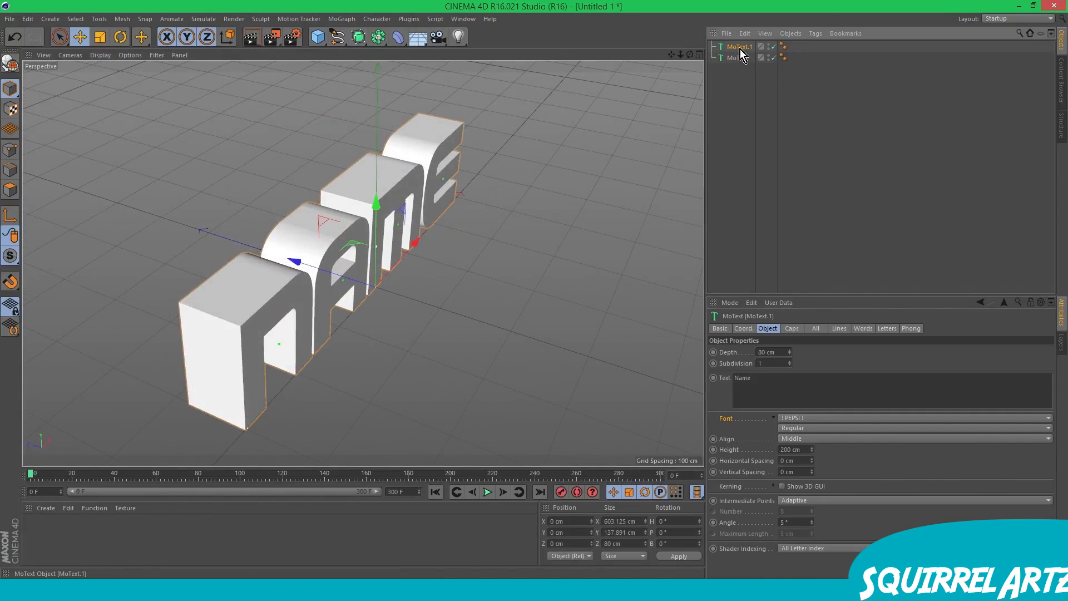
scroll(512, 135, up, 3)
scroll(331, 203, up, 1)
click(789, 350)
drag(790, 351, 693, 365)
text(50)
key(Return)
drag(206, 342, 136, 371)
drag(157, 416, 169, 416)
- Set both the start and end caps of MoText.1 to Fillet Cap
alt+drag(428, 217, 183, 239)
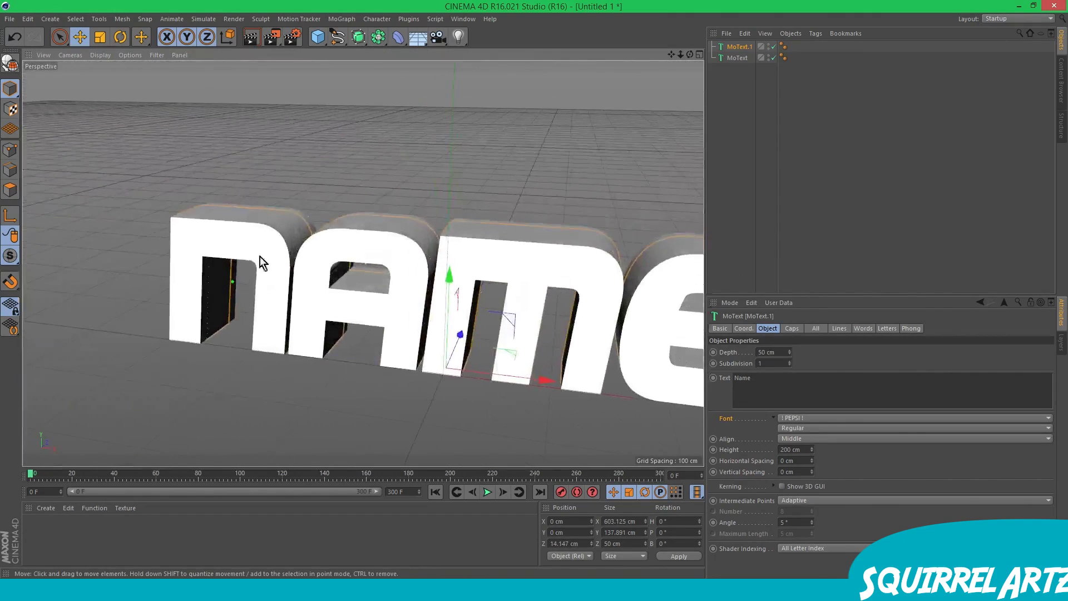
click(792, 328)
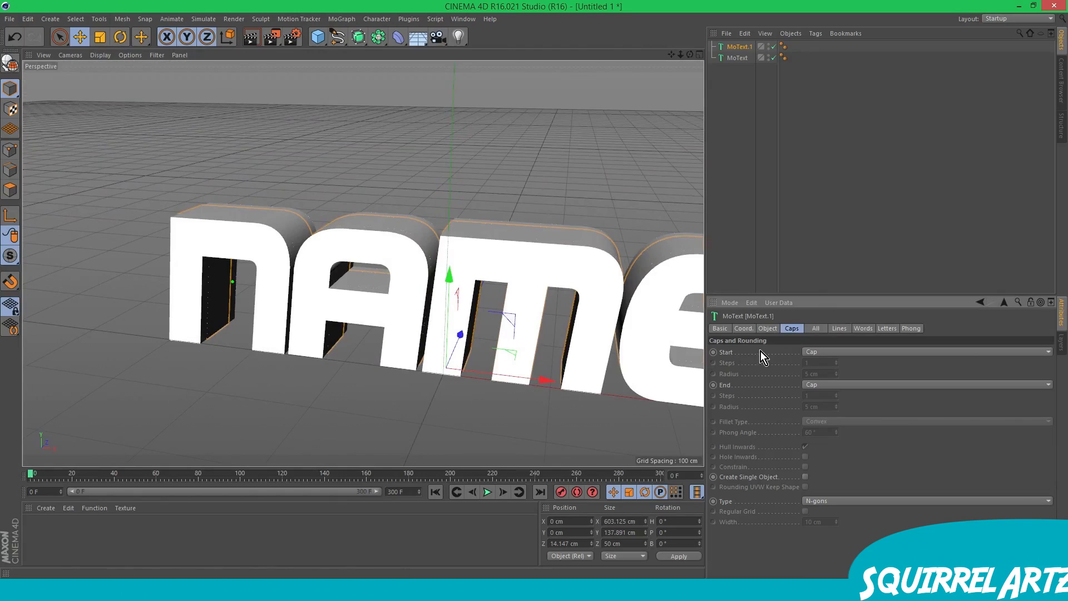
click(832, 353)
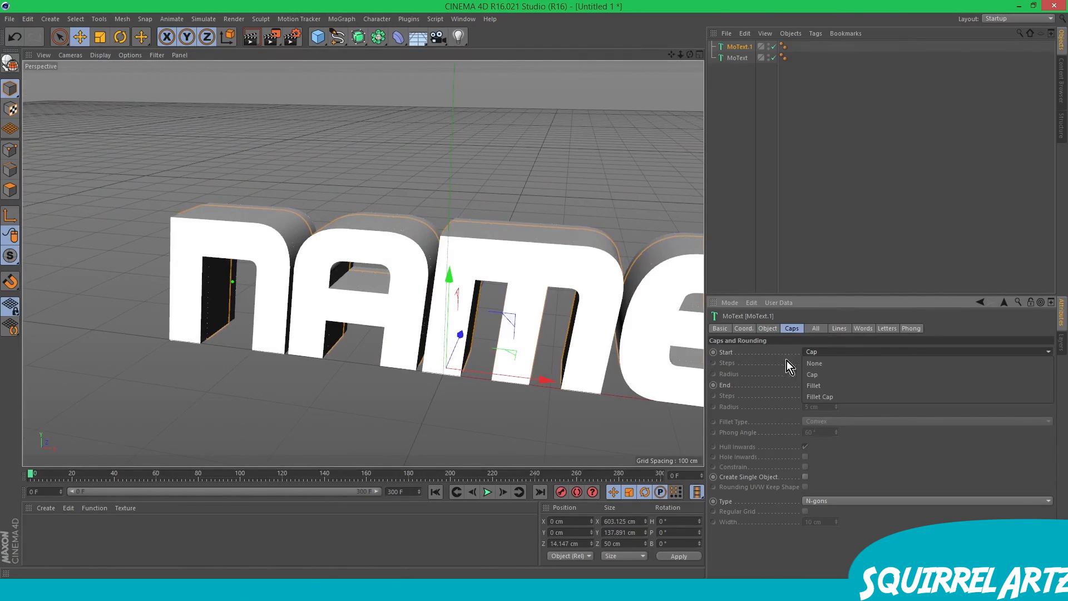
click(836, 399)
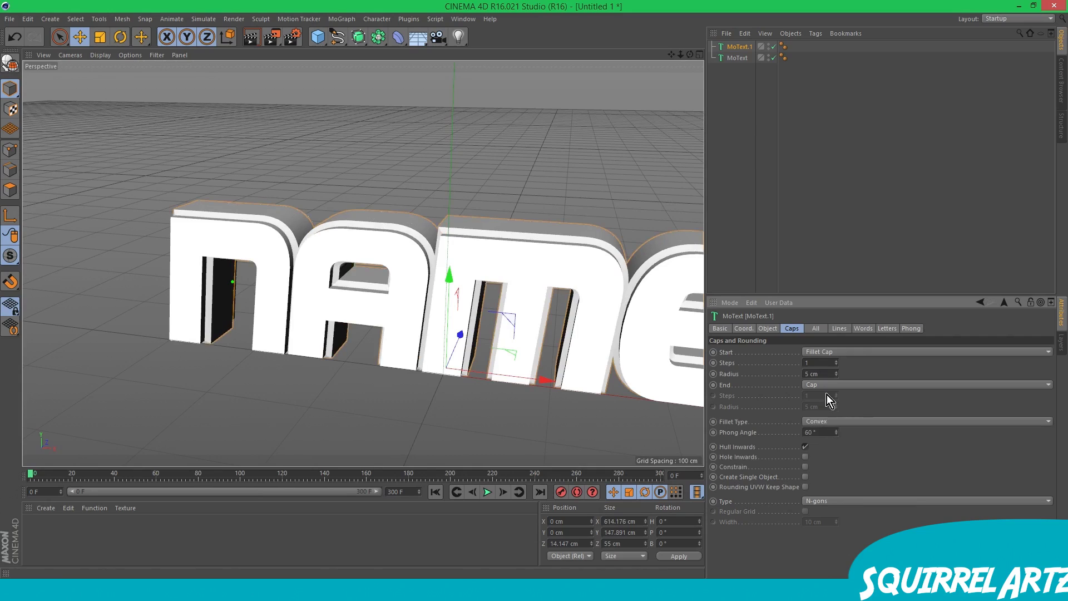
click(840, 387)
click(830, 430)
- Set the start and end fillets of MoText.1 to a 4 cm radius with 2 steps
click(821, 408)
text(4)
key(Return)
click(817, 373)
text(4)
key(Return)
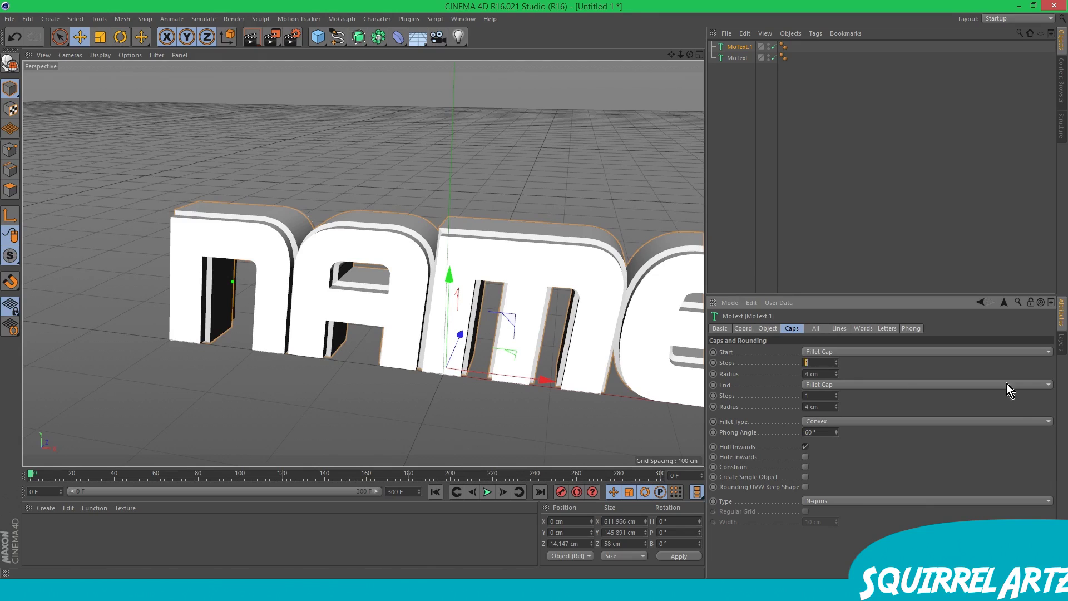
text(2)
key(Return)
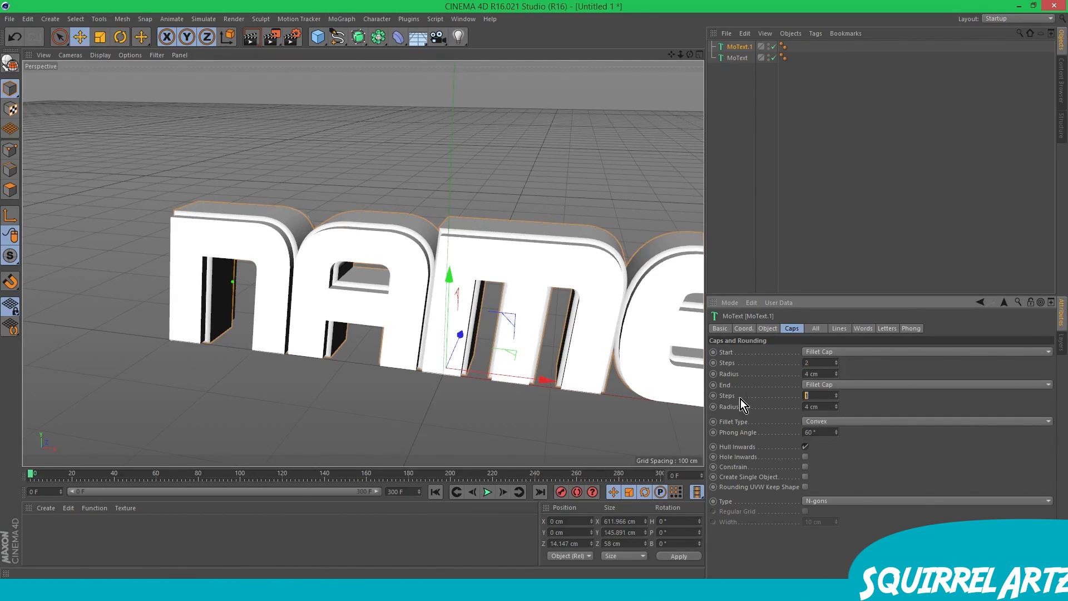
- Inspect the filleted edges of the text up close and from several angles
alt+drag(95, 231, 198, 244)
scroll(49, 301, up, 10)
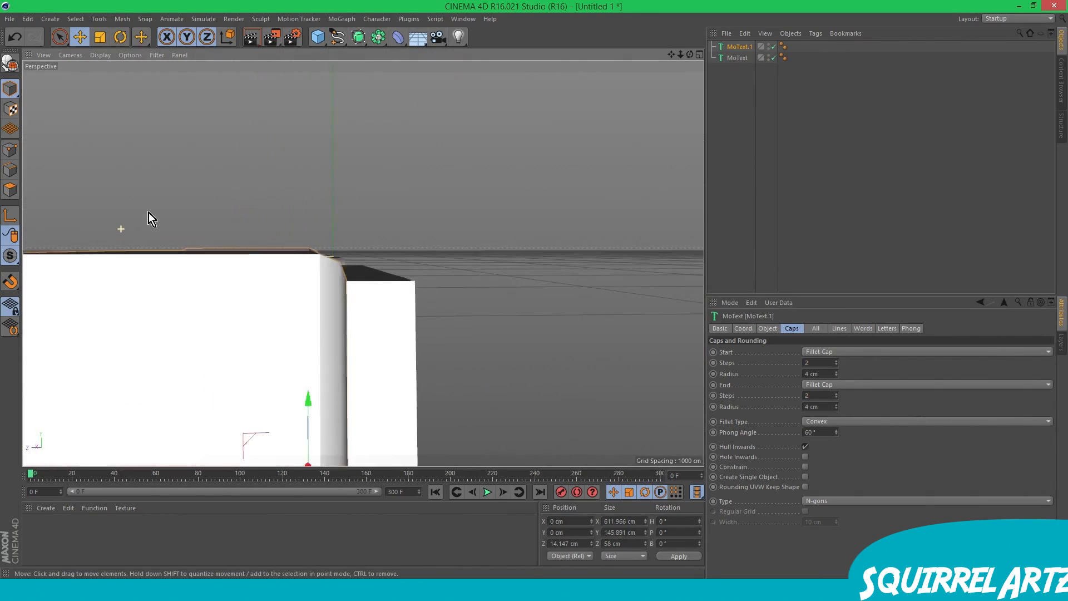
drag(690, 55, 479, 103)
drag(680, 54, 524, 5)
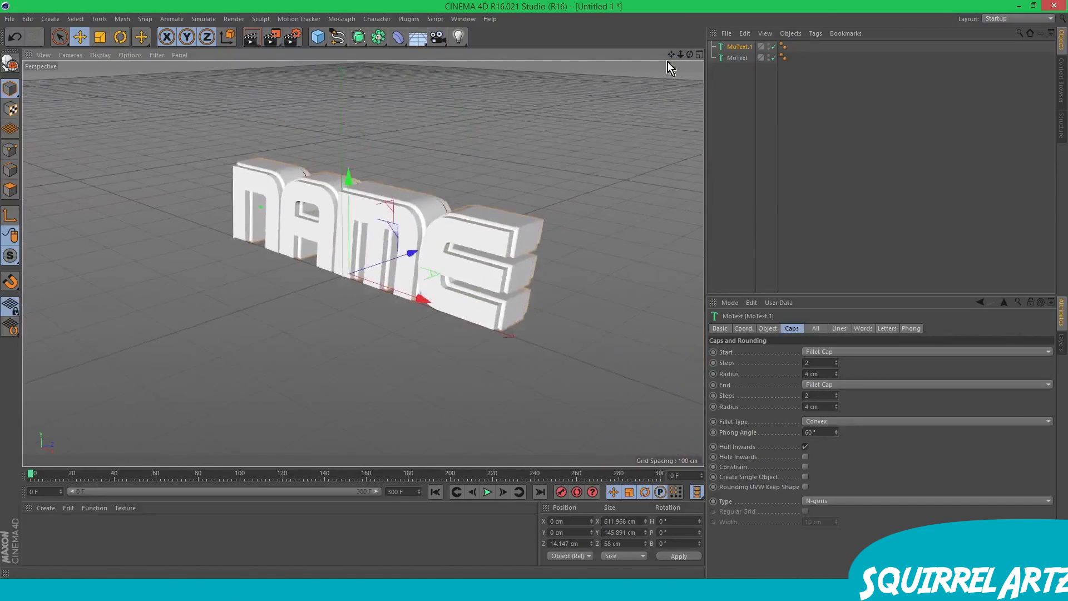
drag(689, 54, 648, 96)
drag(675, 55, 687, 56)
- Load the MiguelArtz Lightroom V.4 preset into the scene from the preset library
click(1061, 78)
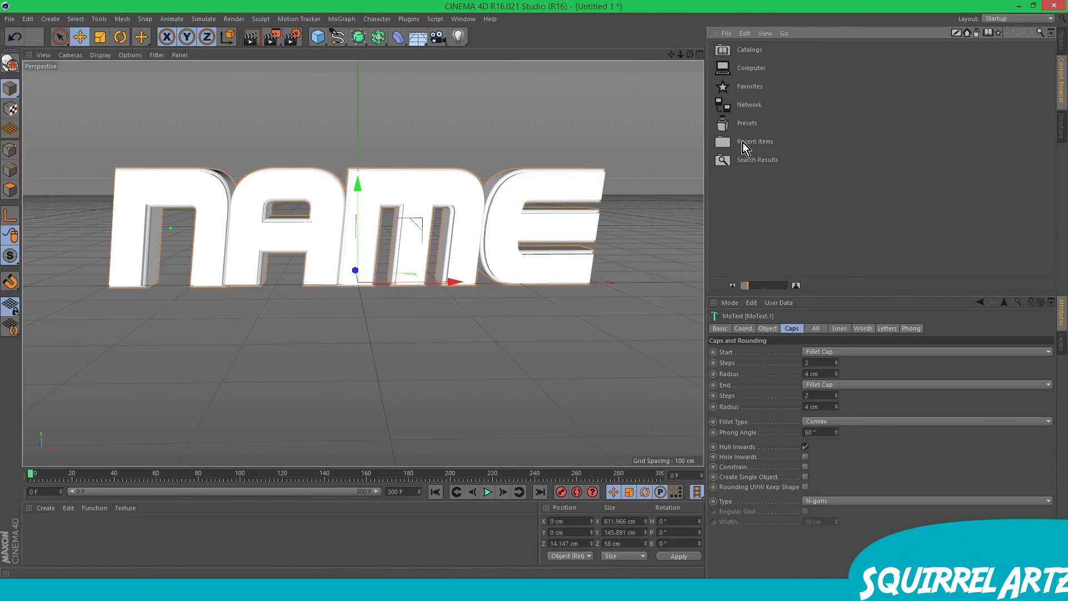
double_click(749, 124)
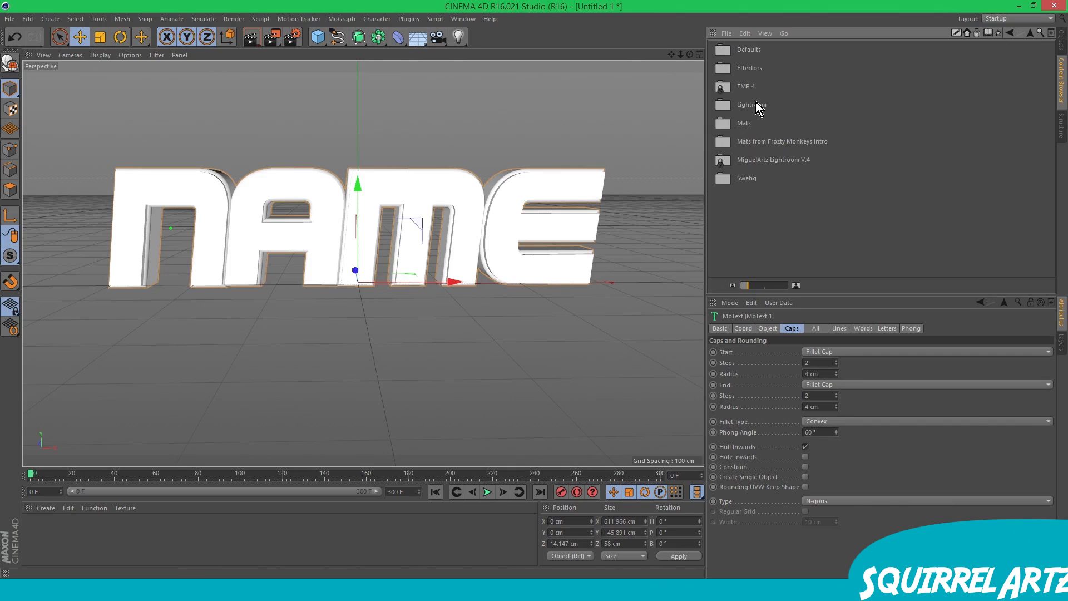
double_click(754, 160)
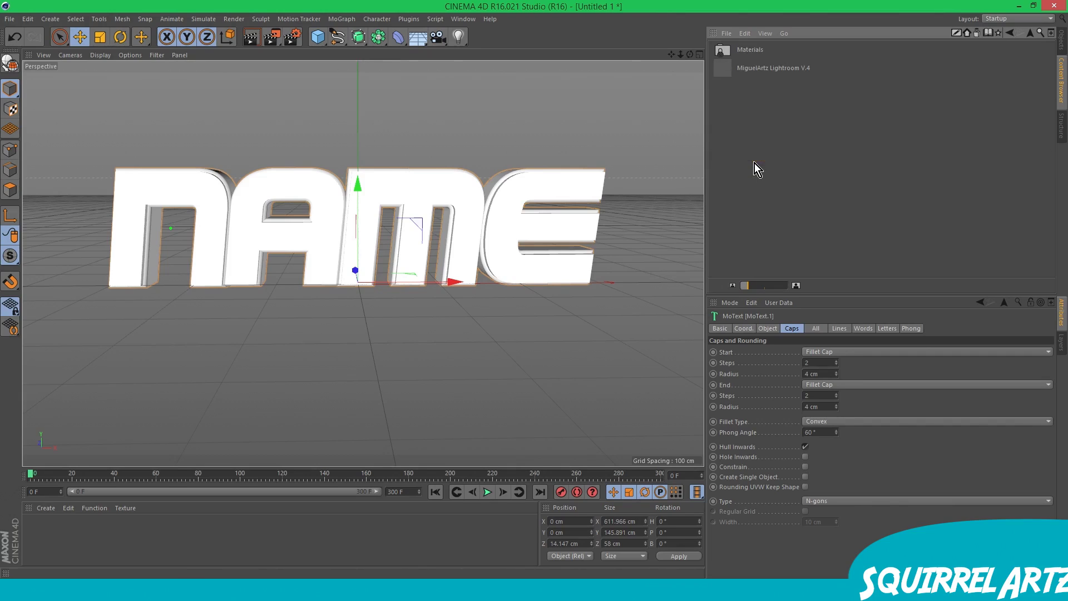
click(753, 68)
click(1062, 40)
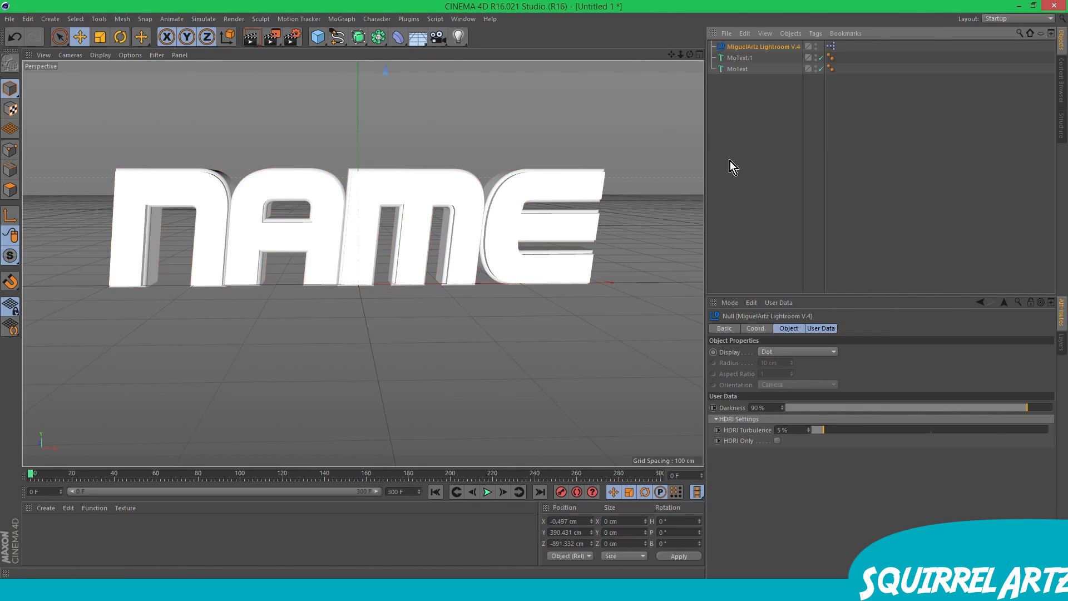
- Enable HDRI Only on the MiguelArtz Lightroom V.4 object and set its HDRI Turbulence to 100%
click(777, 441)
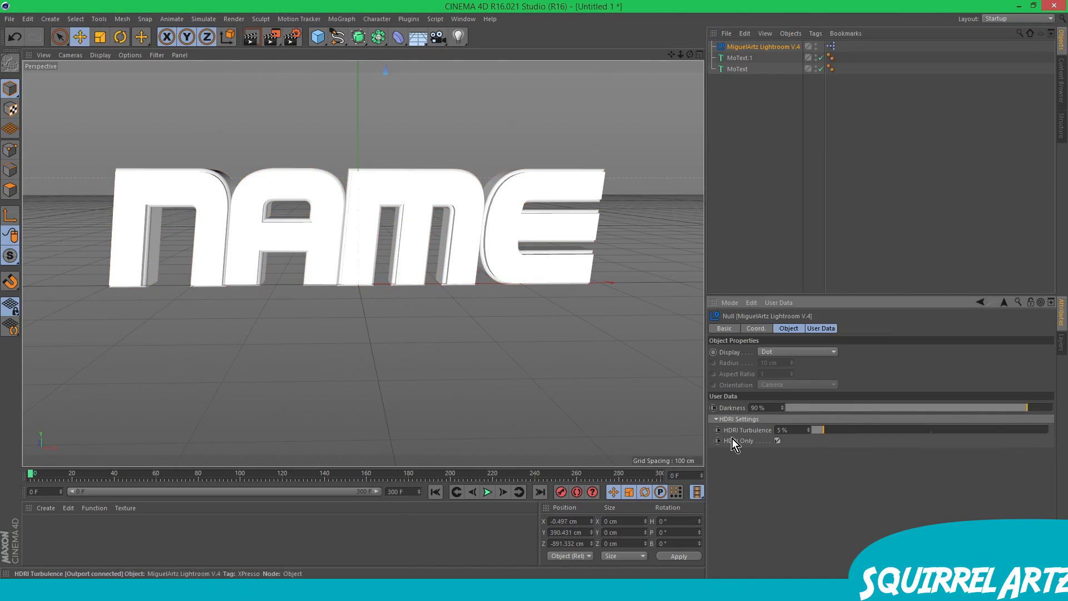
drag(915, 431, 1049, 431)
alt+drag(555, 306, 406, 278)
- Load the Colored Iron 8, Colored Iron 42 and Colored Iron 24 materials plus a purple one from the MiguelArtz presets
click(1060, 79)
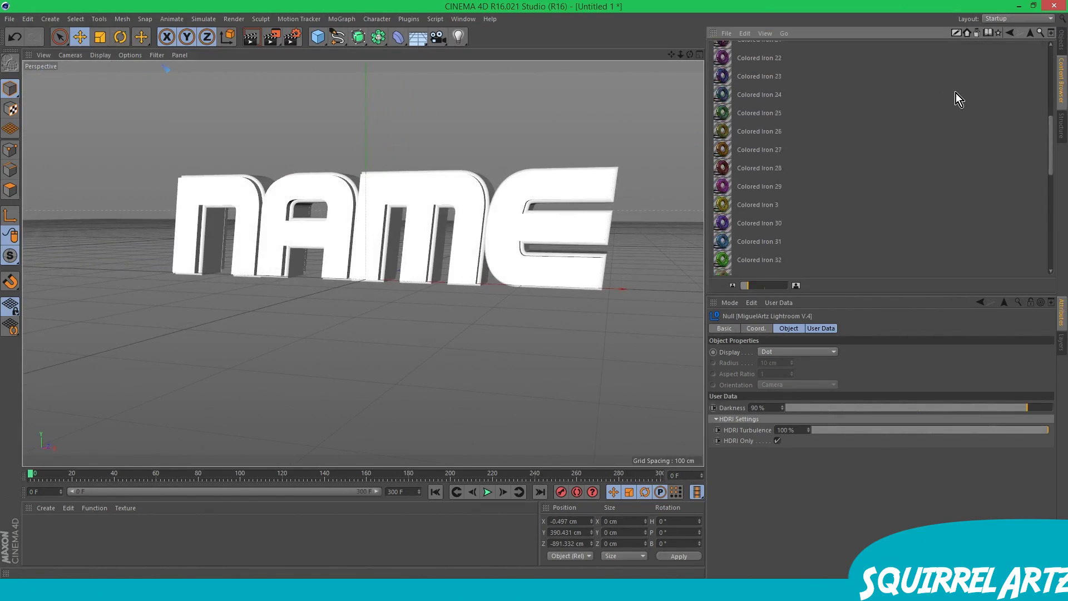
scroll(918, 97, down, 10)
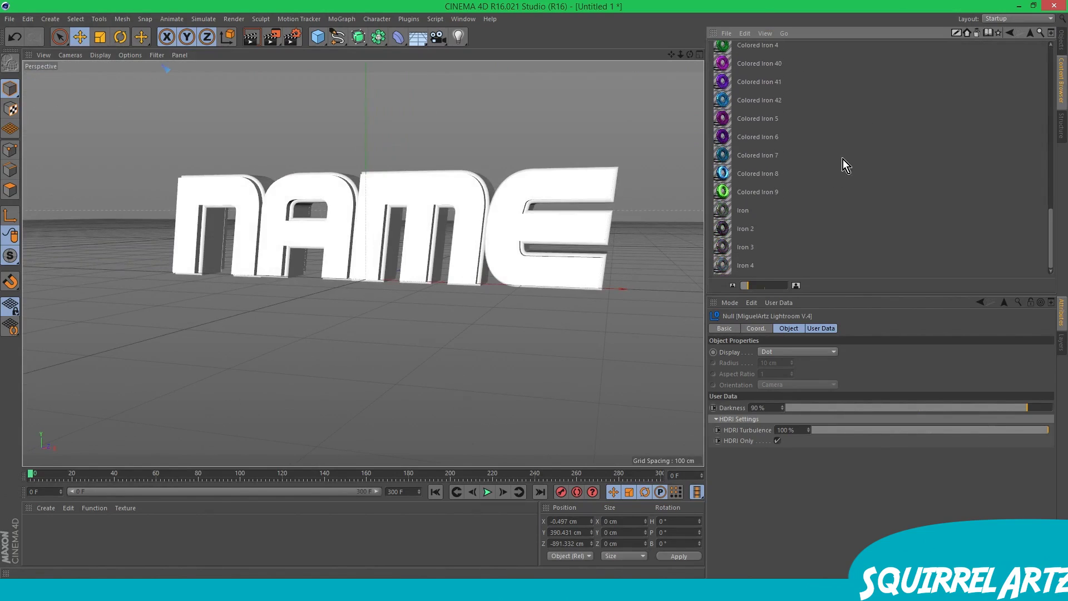
double_click(758, 173)
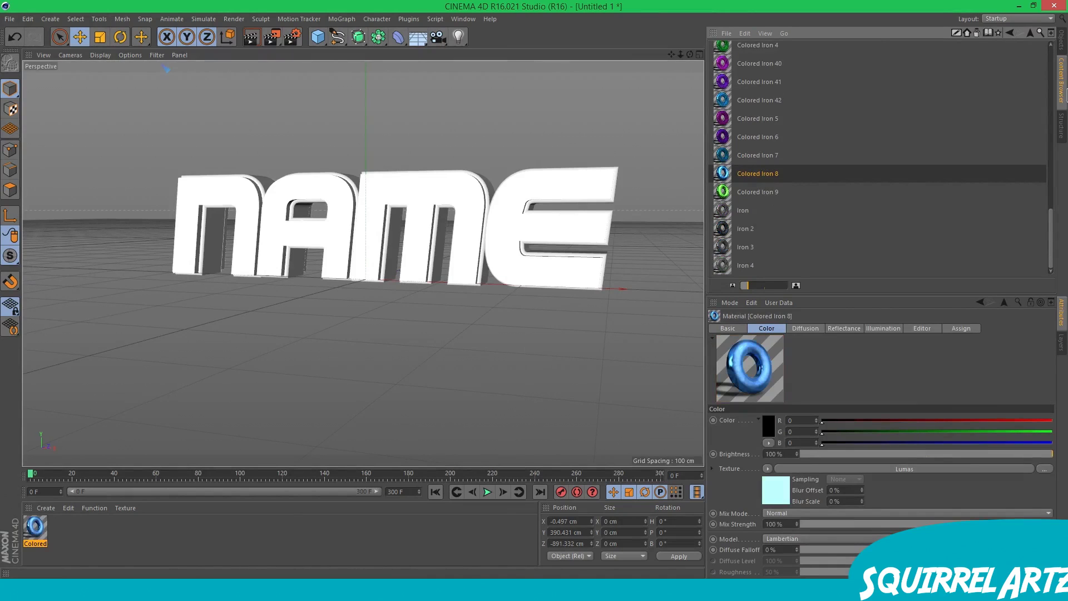
scroll(739, 205, up, 4)
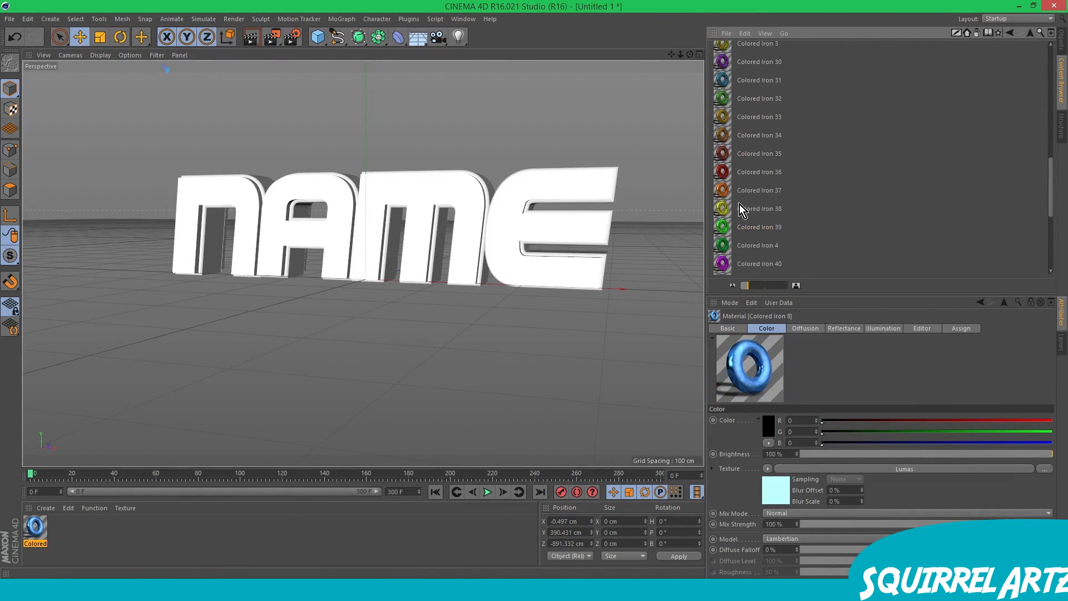
double_click(750, 232)
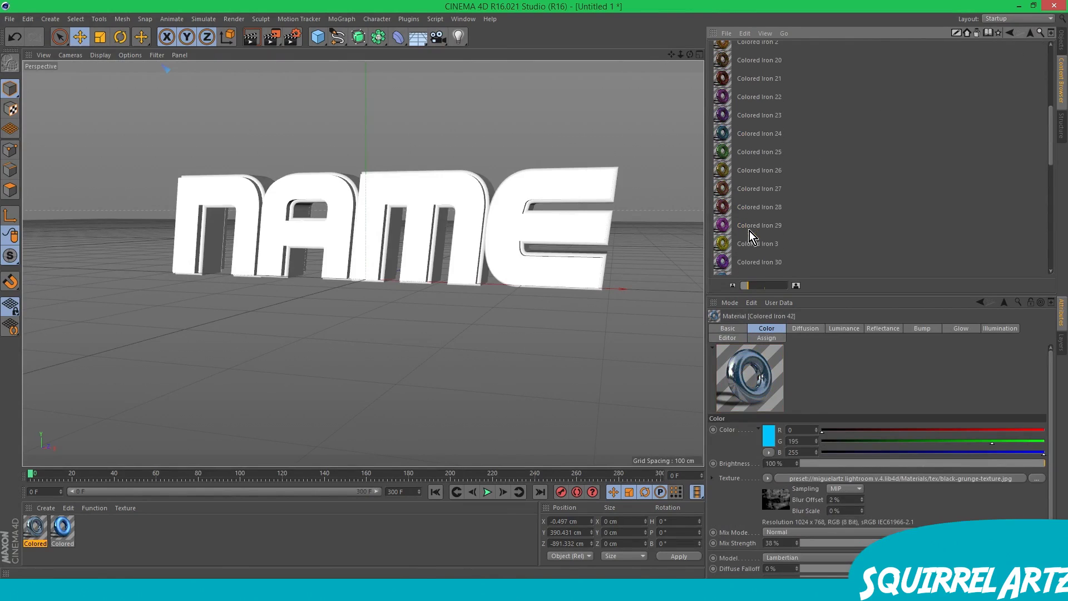
scroll(747, 245, up, 6)
double_click(745, 257)
double_click(745, 268)
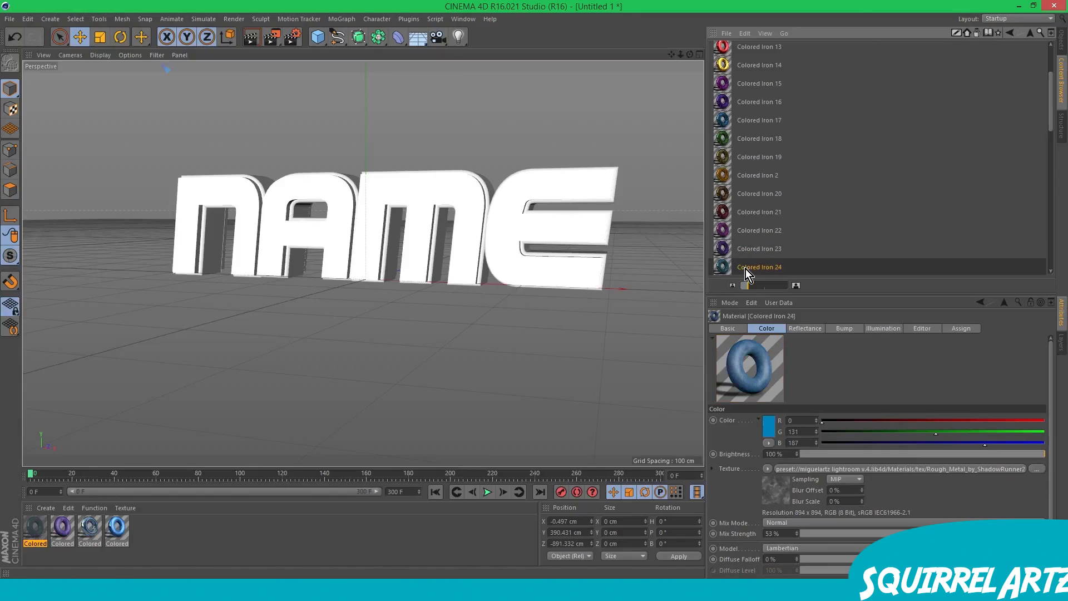
- Delete all the loaded Colored Iron materials and the MiguelArtz Lightroom V.4 object
click(1061, 50)
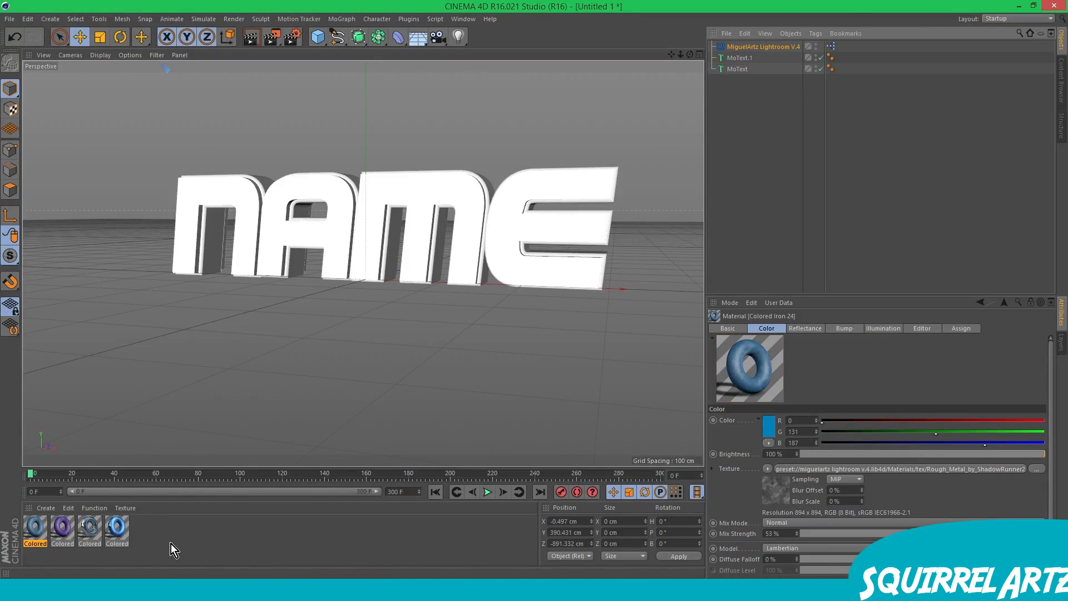
shift+click(117, 537)
key(Delete)
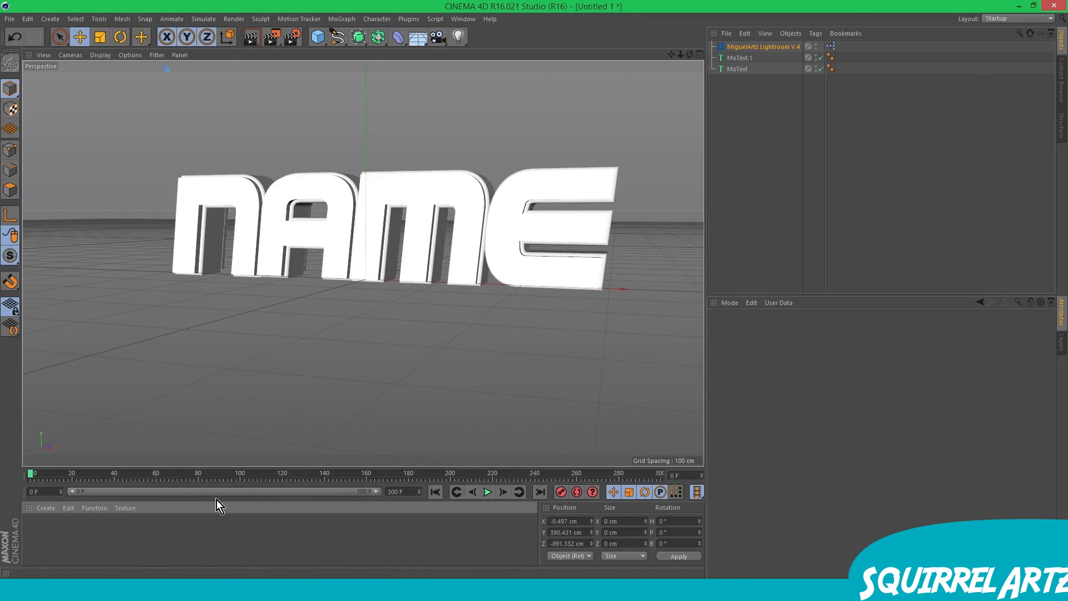
click(753, 49)
key(Delete)
alt+drag(241, 223, 482, 121)
drag(673, 54, 604, 46)
click(874, 589)
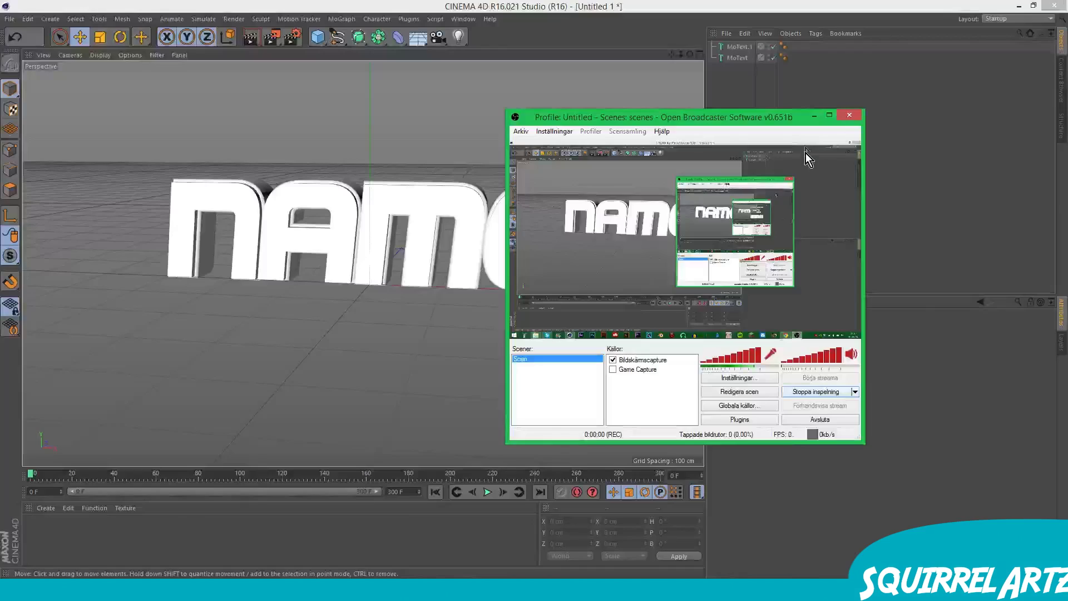
click(815, 115)
alt+drag(448, 155, 409, 178)
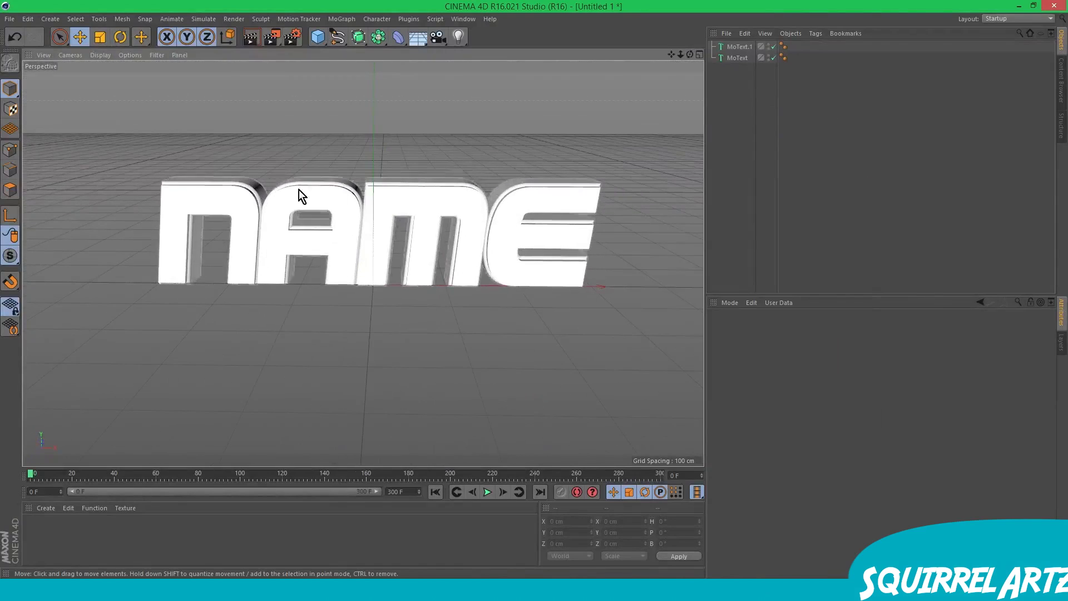
alt+drag(599, 122, 534, 133)
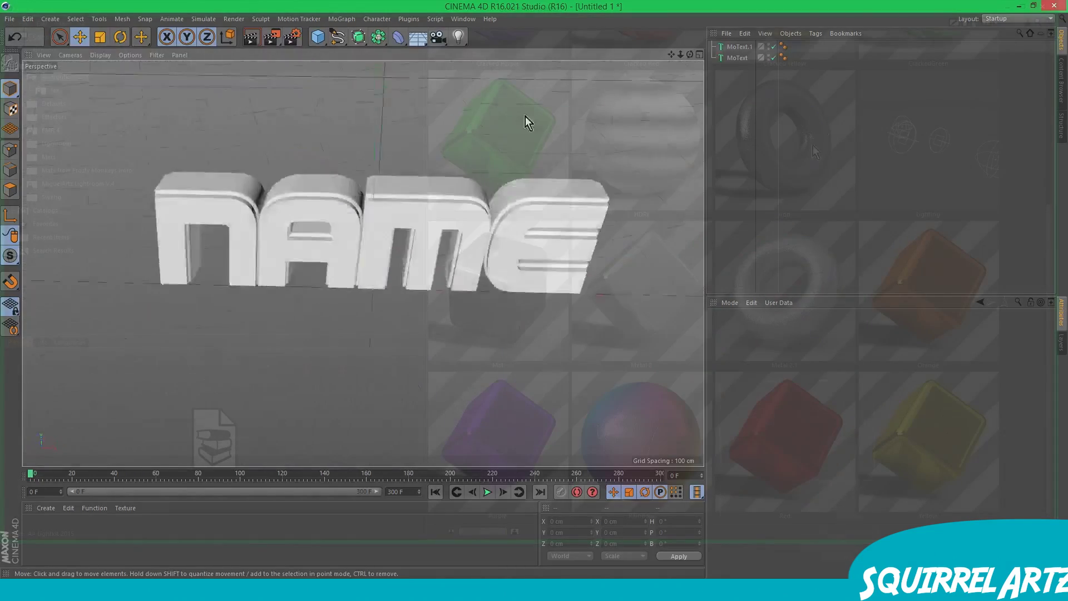
alt+drag(525, 116, 480, 68)
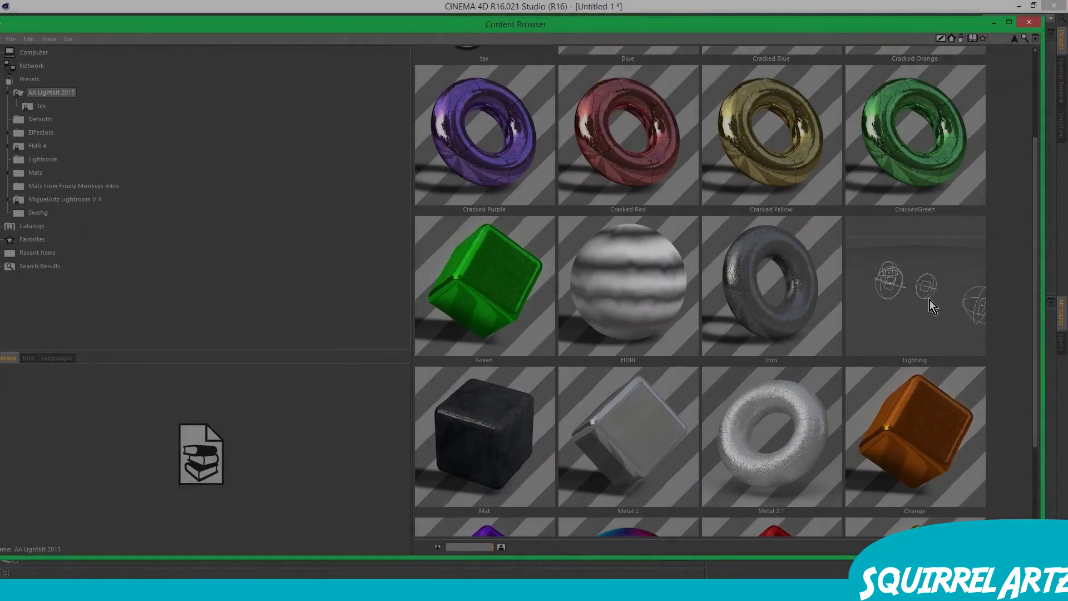
- Add the Lighting setup and the Rainbow material from the AA LightKit 2015 presets, then close the Content Browser
click(930, 300)
scroll(829, 321, up, 3)
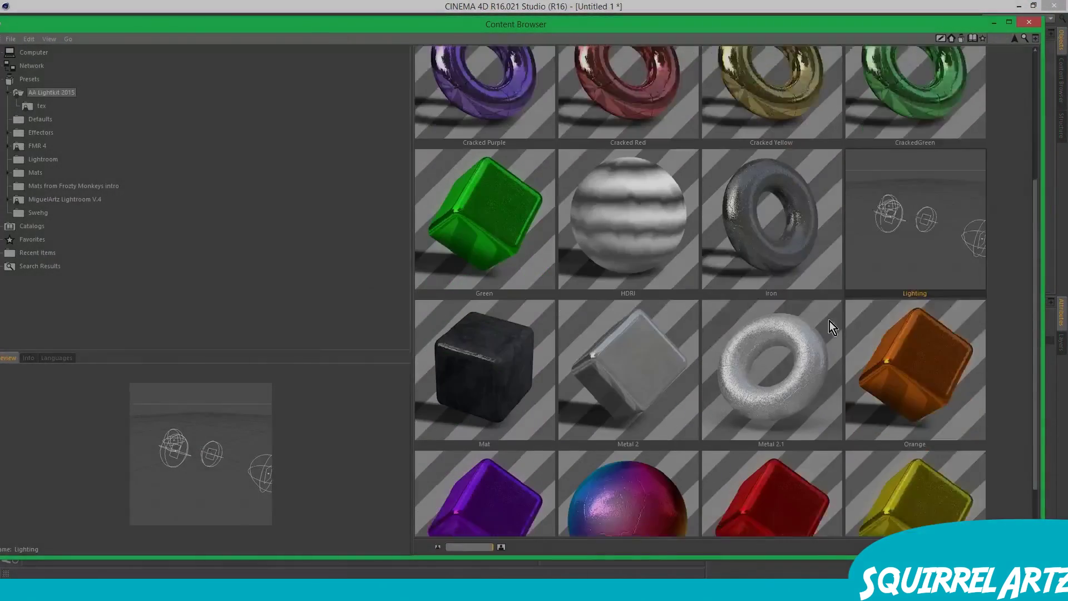
scroll(759, 432, down, 3)
scroll(758, 432, up, 3)
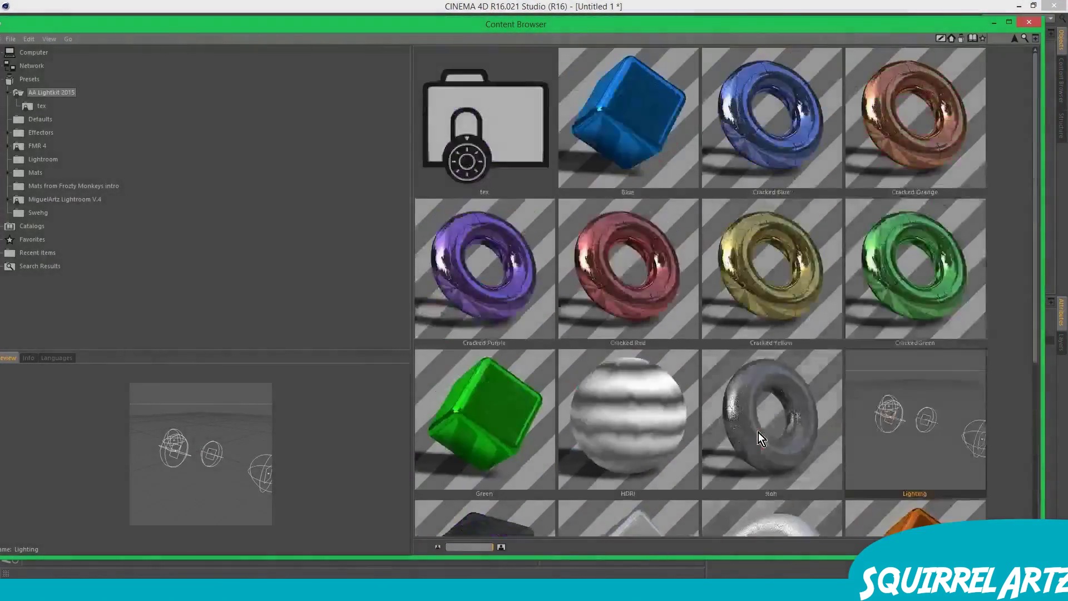
scroll(723, 439, down, 3)
click(652, 444)
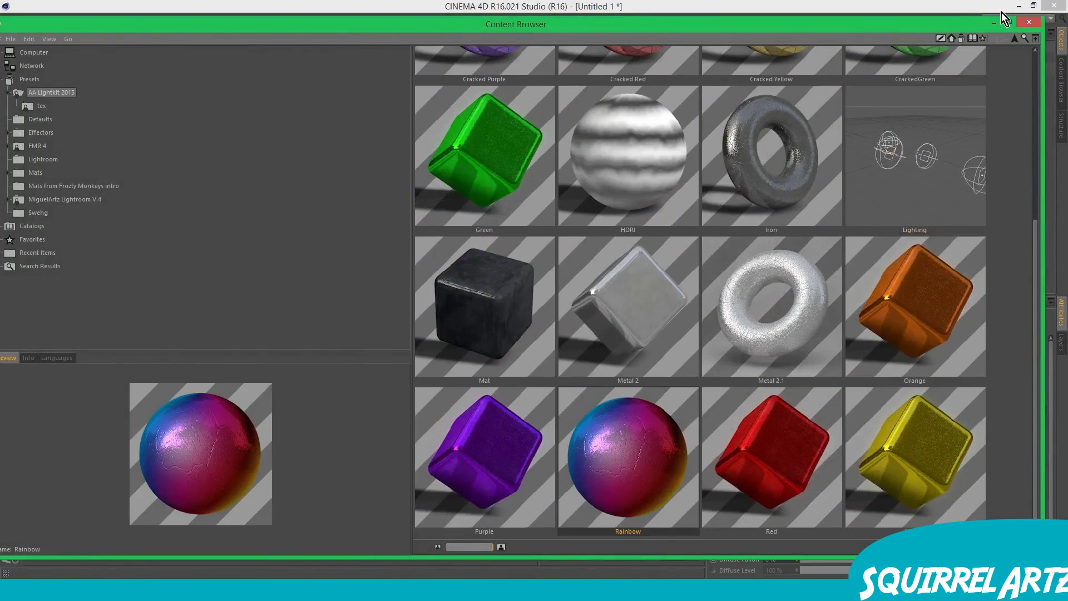
click(1027, 22)
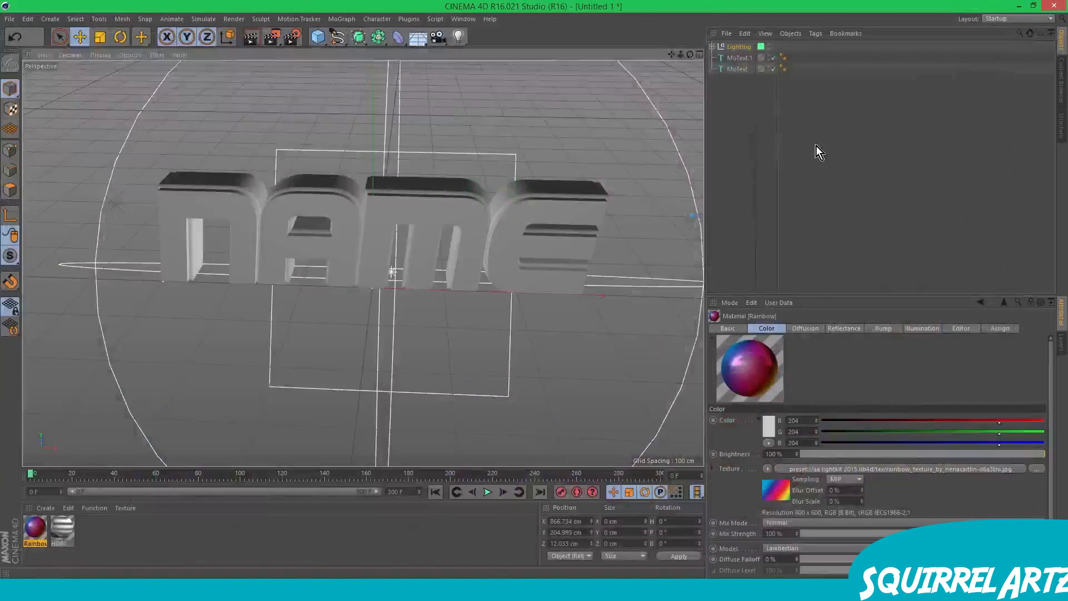
- Apply the Rainbow material to the MoText.1 object
click(733, 48)
click(728, 89)
alt+drag(512, 205, 517, 177)
click(740, 58)
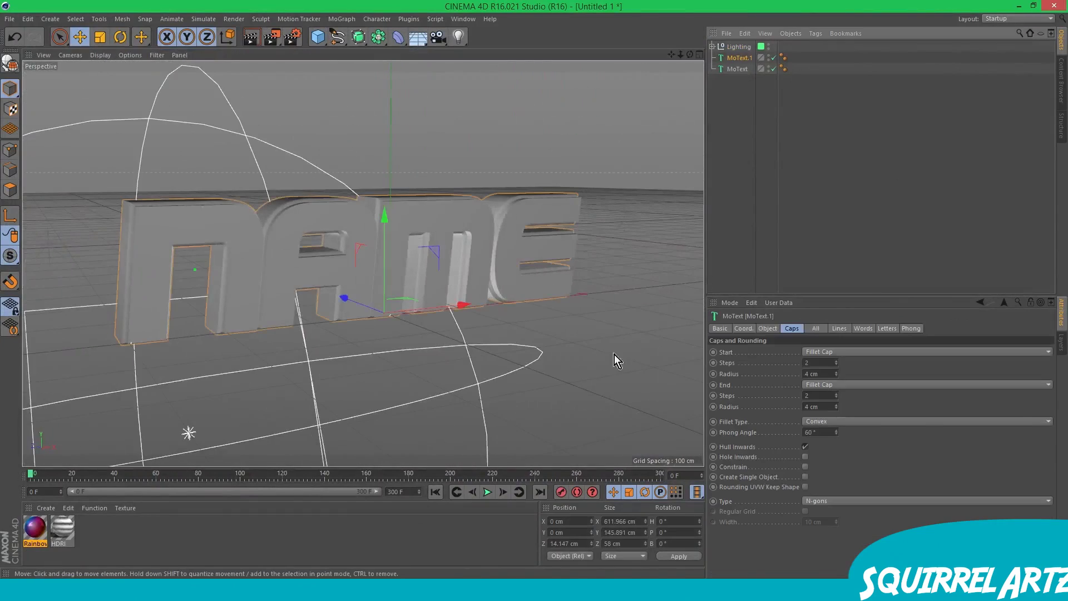
drag(66, 532, 740, 58)
- Move the Rainbow texture tag from MoText.1 to the MoText object
alt+drag(550, 157, 396, 311)
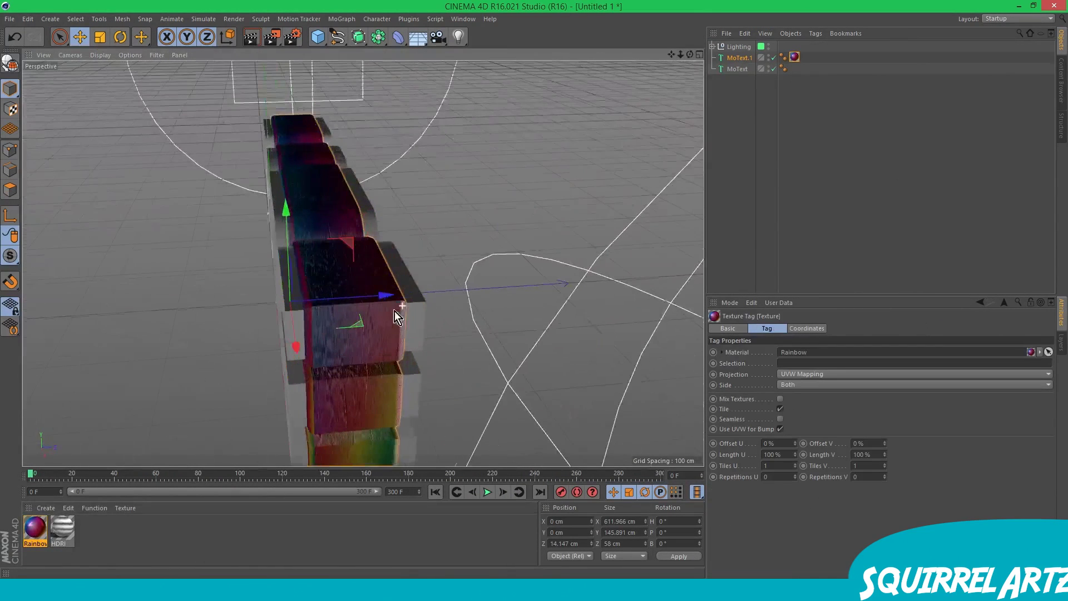
drag(794, 56, 794, 68)
alt+drag(367, 117, 428, 108)
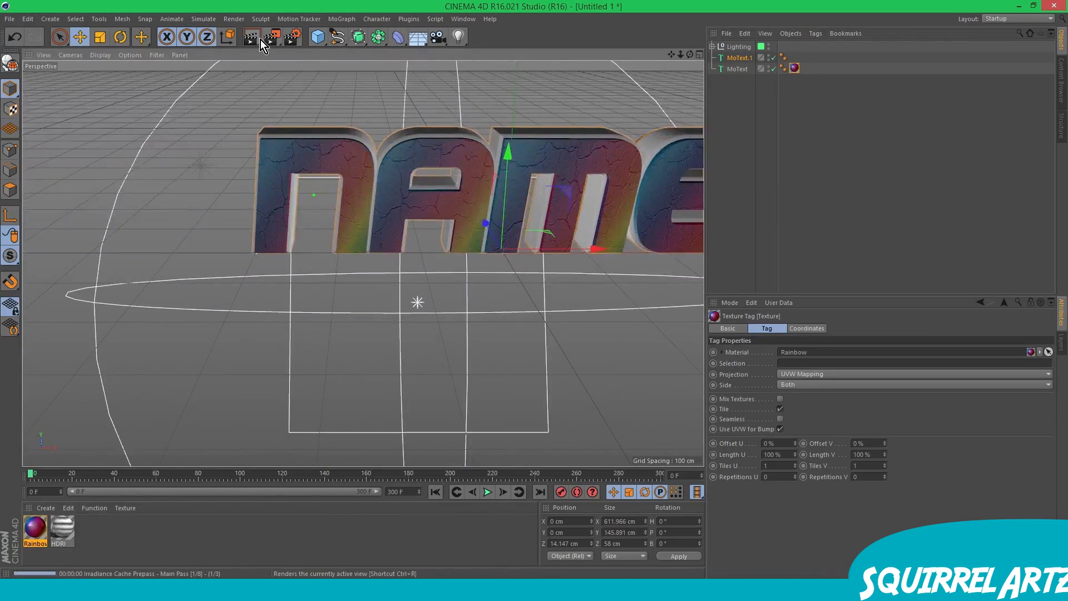
- Render the active view to preview the Rainbow material on the front text, then view the whole word from another angle
click(259, 38)
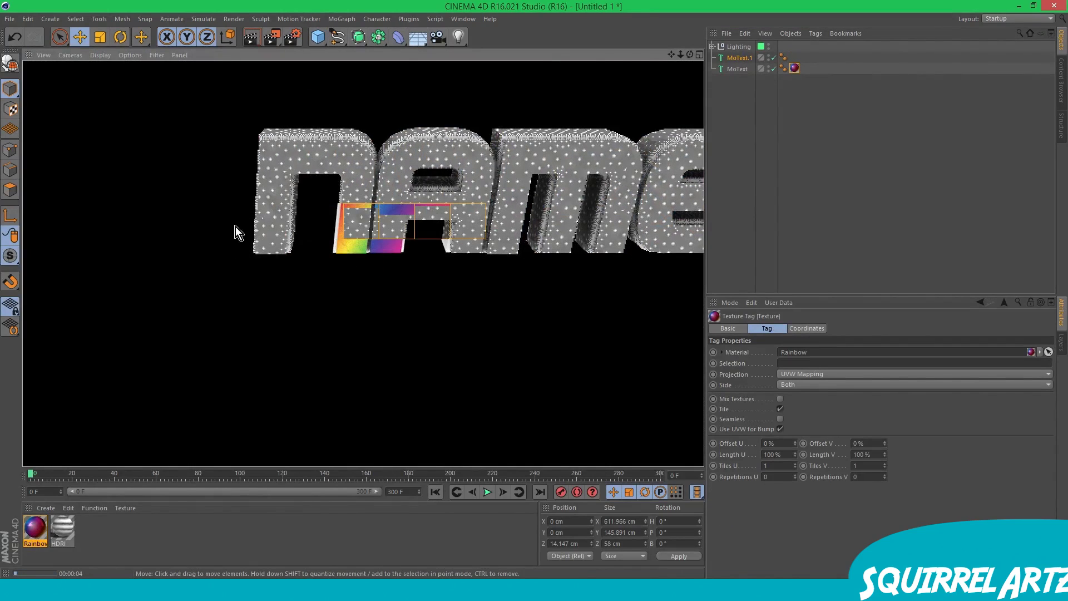
click(528, 182)
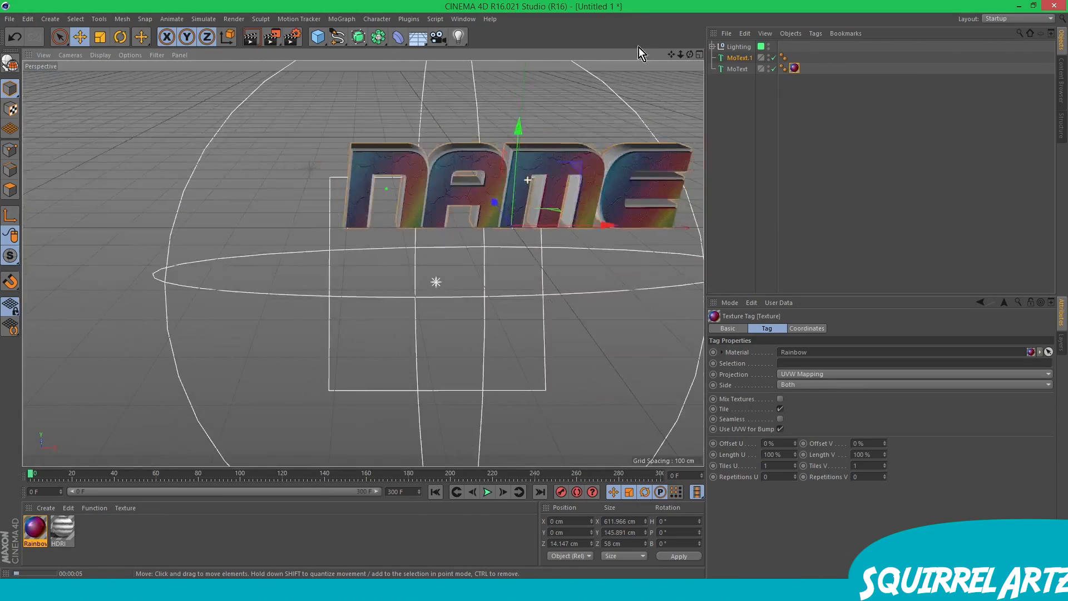
drag(690, 54, 662, 55)
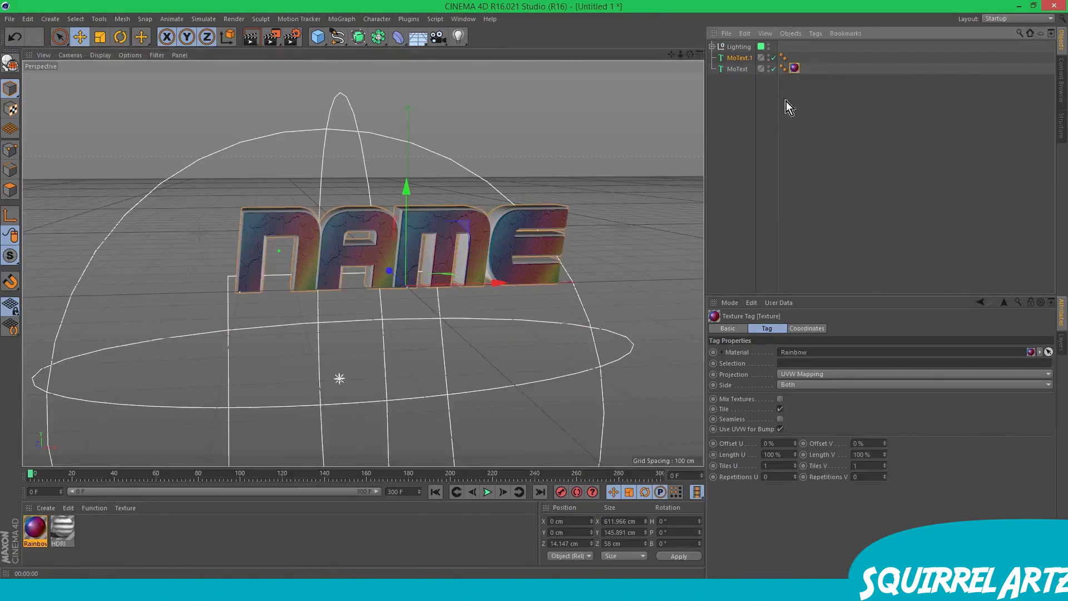
- Replace the Rainbow texture on the MoText object with the Blue material from the AA Lightkit 2015 presets
key(Delete)
click(1061, 78)
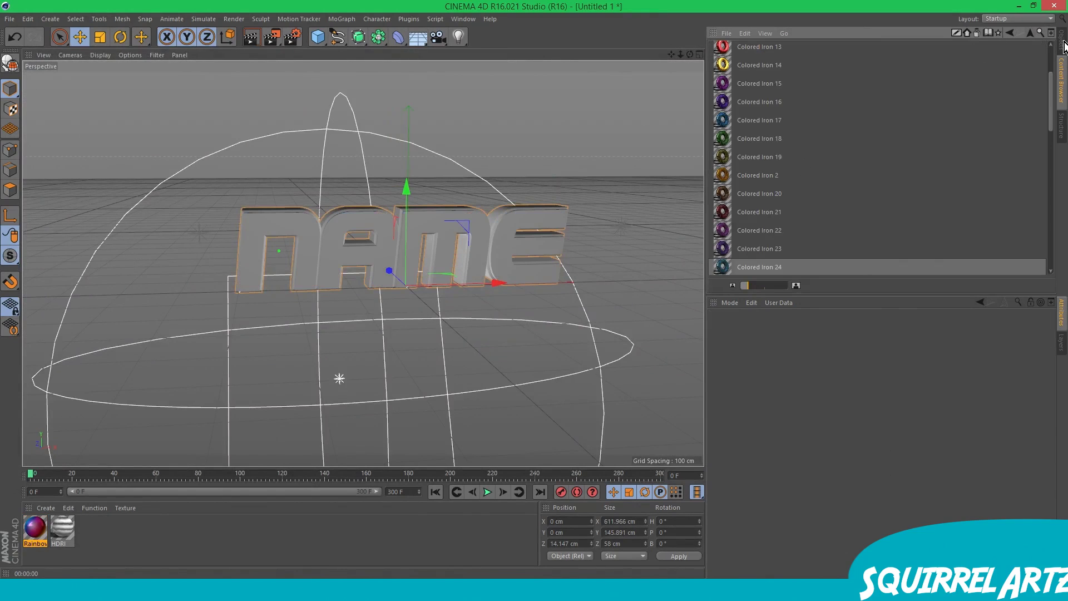
click(1033, 32)
click(1033, 34)
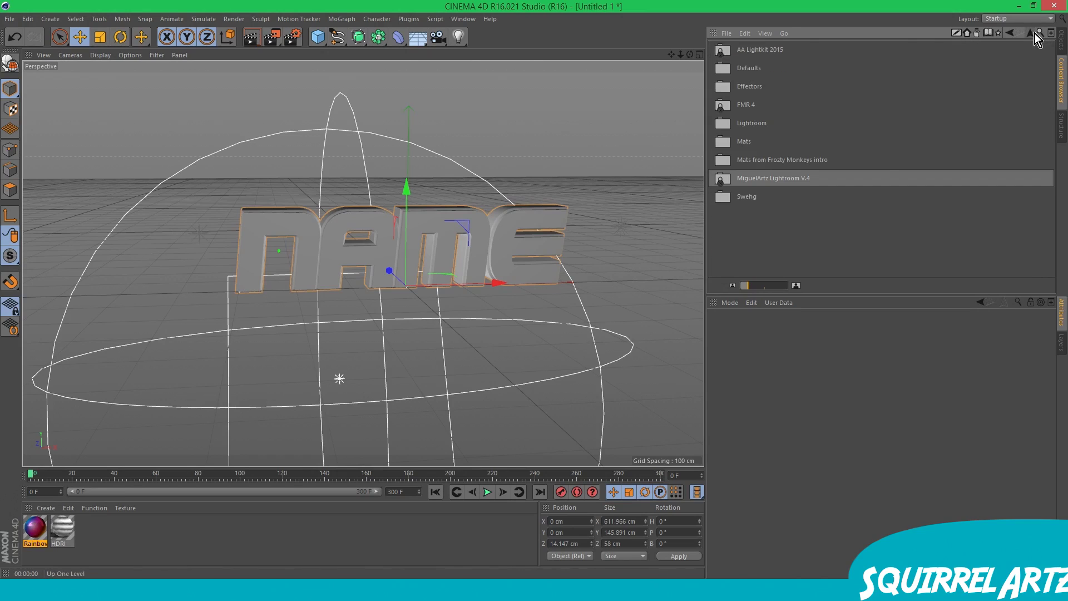
double_click(758, 49)
scroll(890, 145, down, 2)
scroll(746, 221, up, 3)
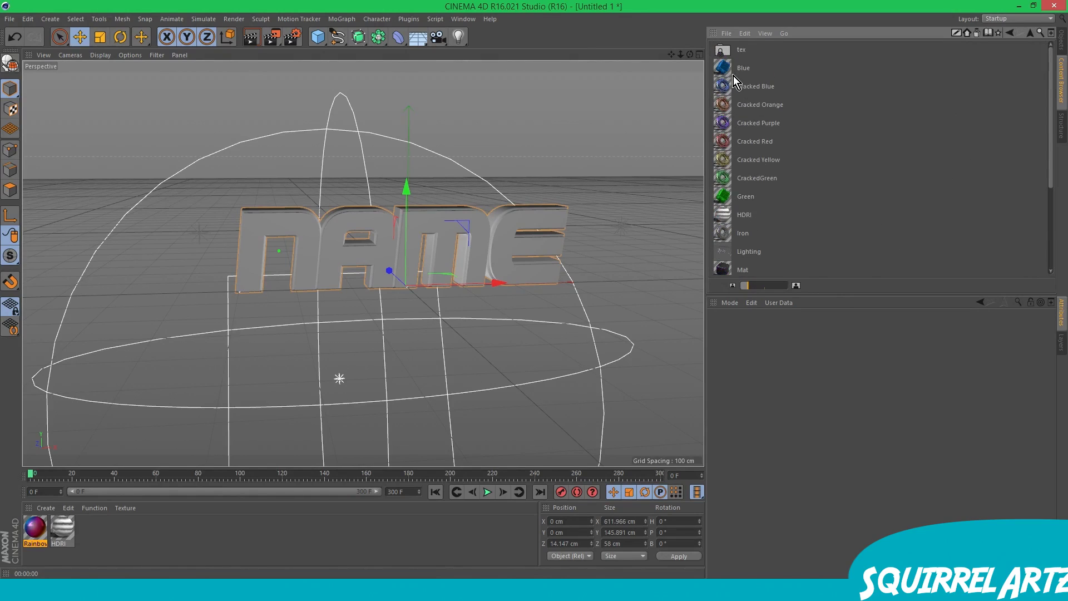
double_click(733, 75)
click(1061, 39)
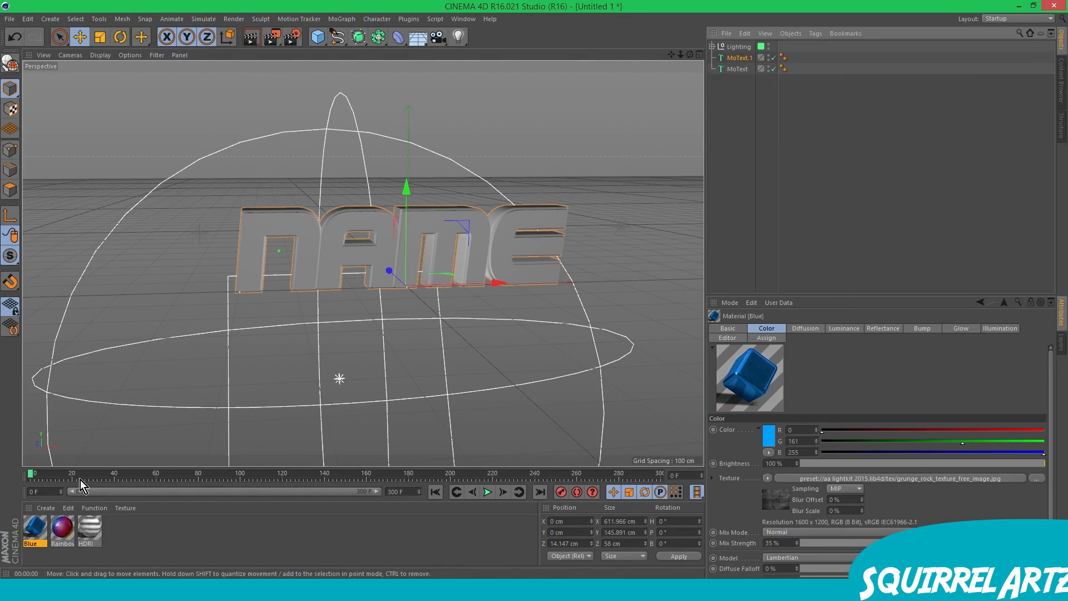
drag(41, 531, 799, 70)
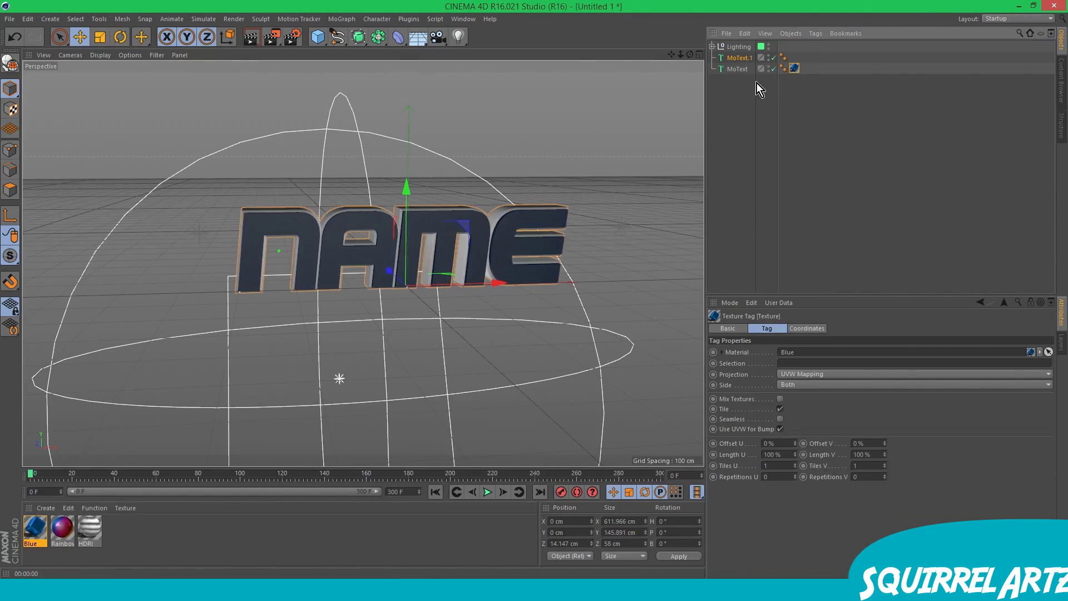
alt+right_drag(368, 212, 591, 86)
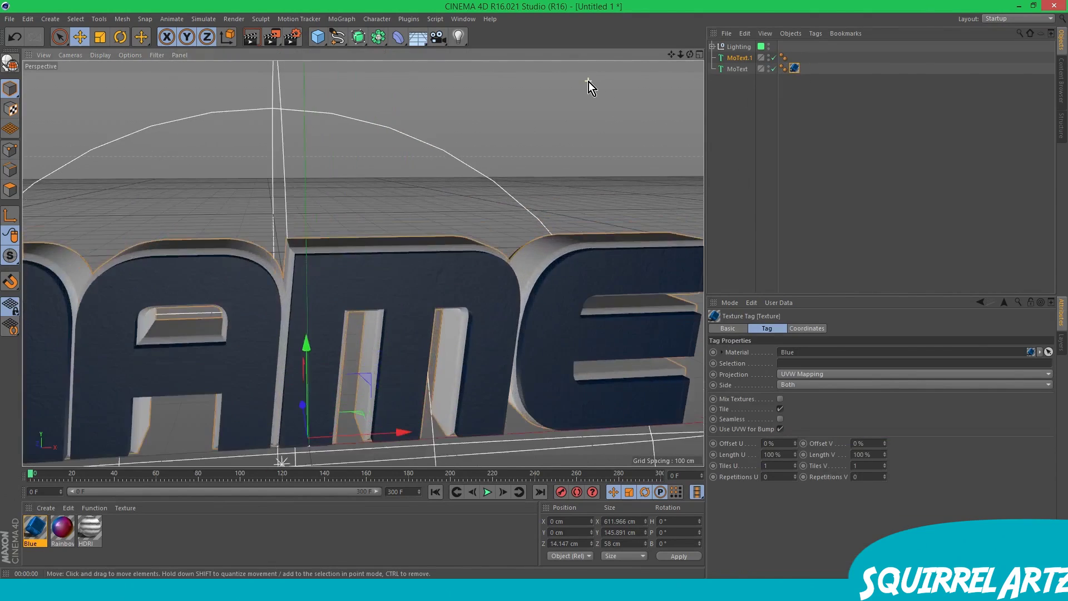
- Group MoText.1 and MoText under a null object and rename it Name
ctrl+click(743, 67)
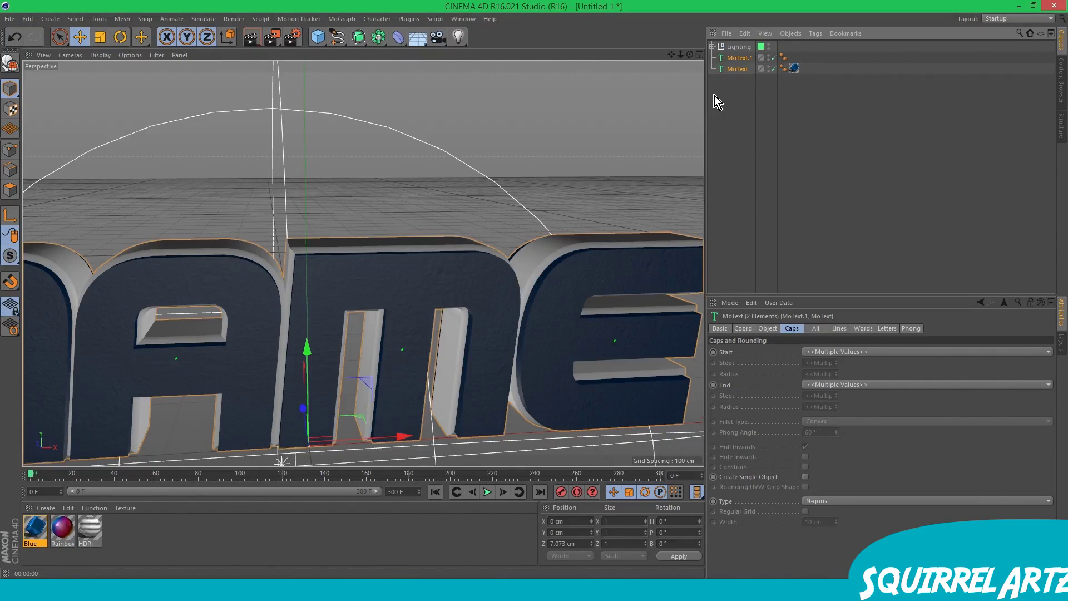
key(alt+g)
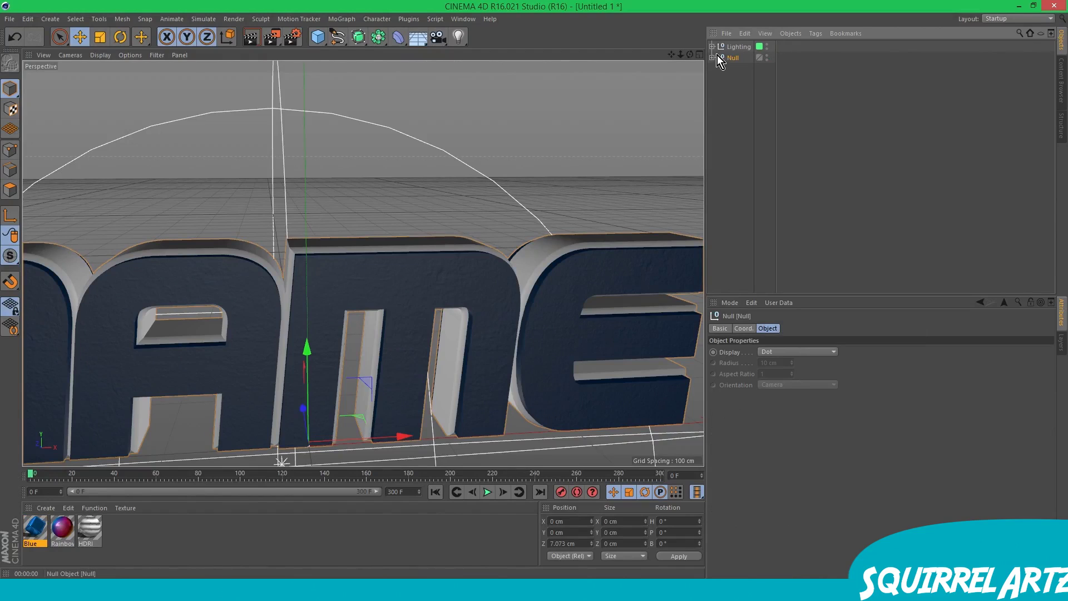
double_click(733, 60)
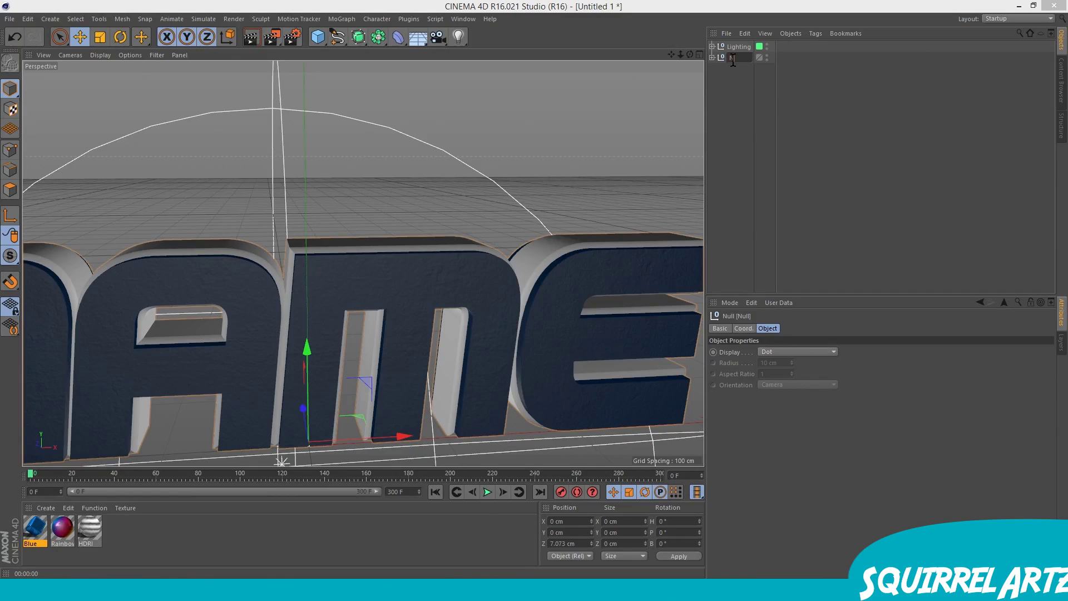
key(Return)
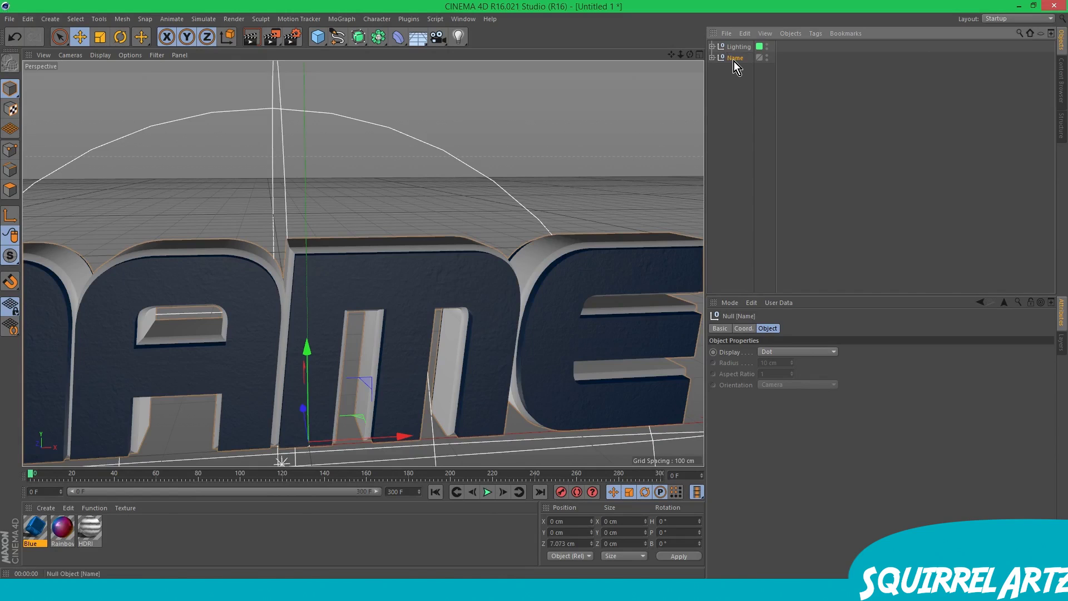
- Load the Iron material from the AA Lightkit 2015 presets and place it last among the scene's materials
scroll(435, 188, down, 4)
mouse_move(476, 232)
alt+mouse_down()
mouse_move(472, 256)
mouse_move(471, 236)
alt+mouse_up()
click(1062, 69)
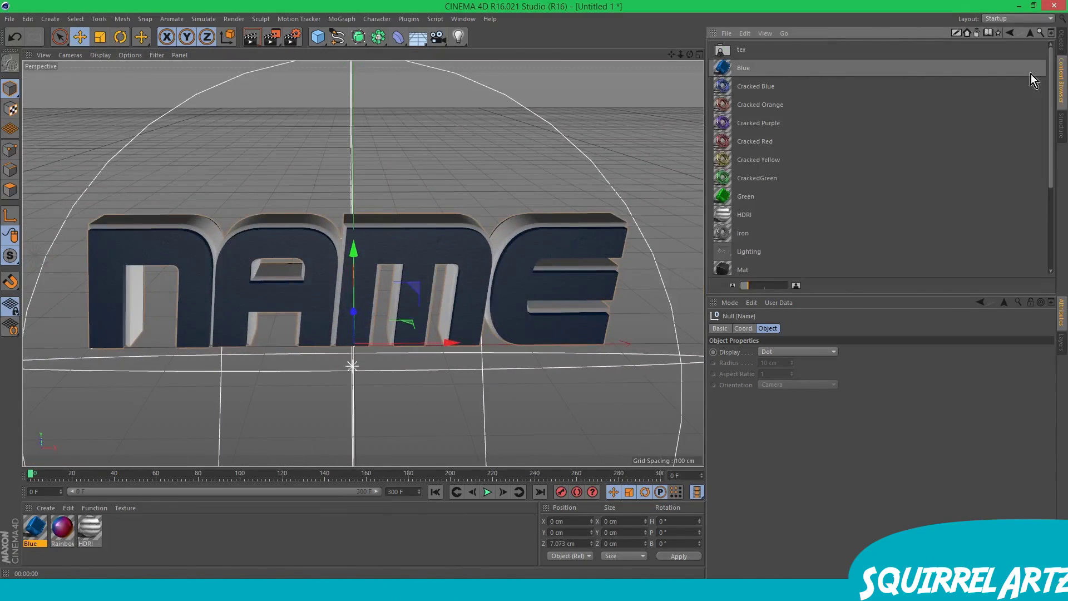
scroll(967, 138, down, 3)
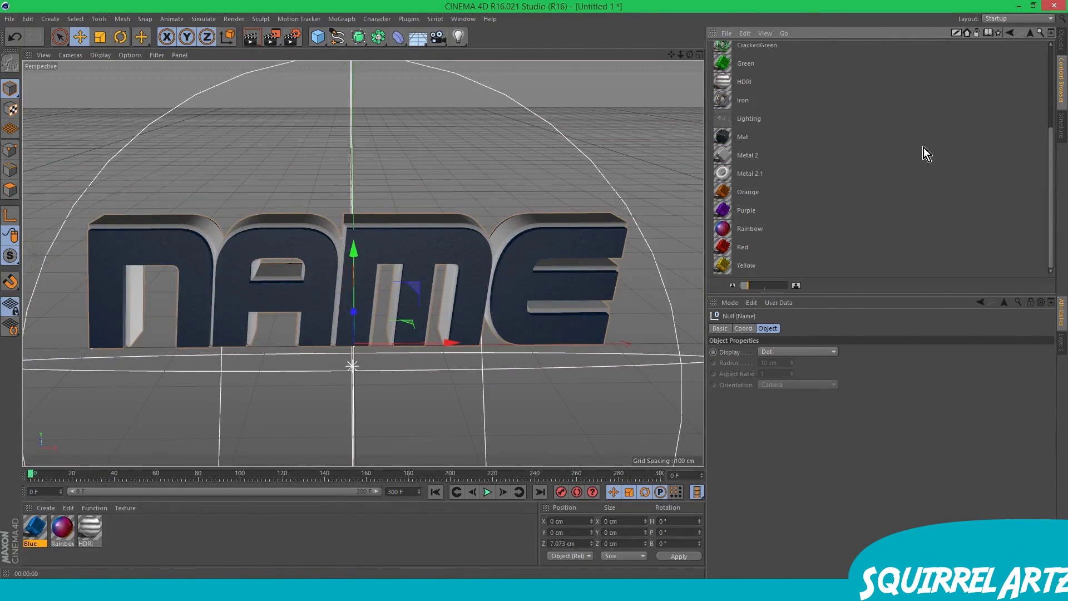
scroll(780, 226, up, 2)
double_click(743, 165)
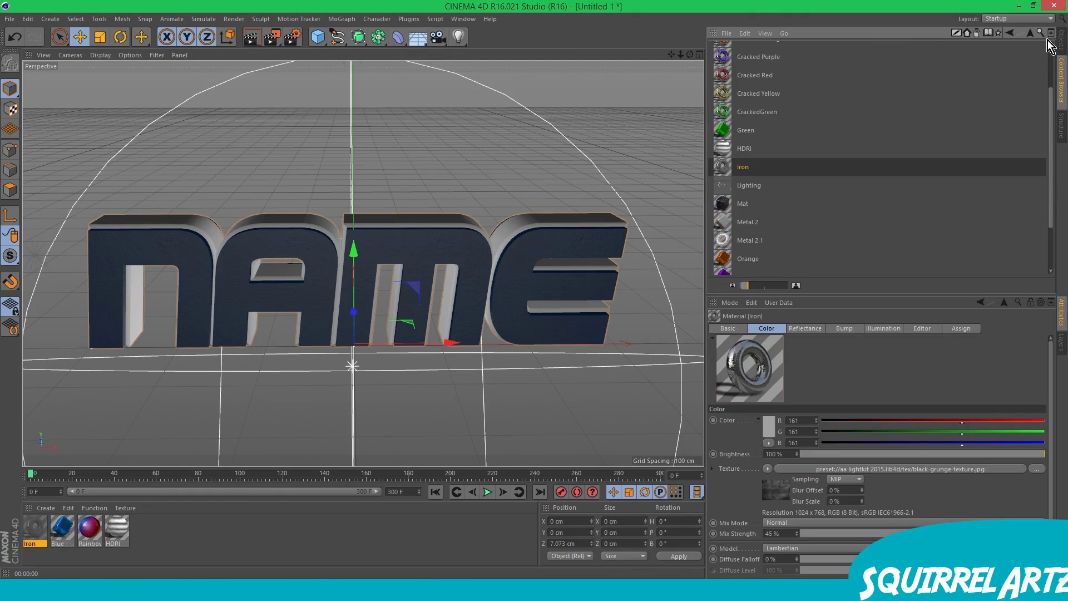
click(1061, 43)
drag(32, 538, 52, 560)
- Expand the Name group and apply the Iron material to the MoText.1 object
click(713, 56)
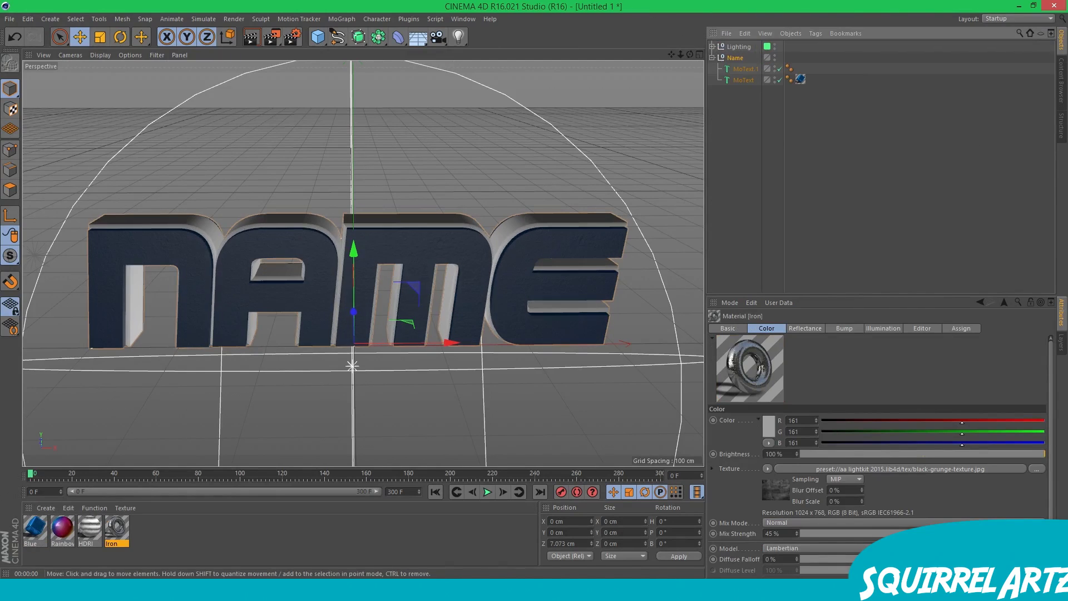
click(738, 129)
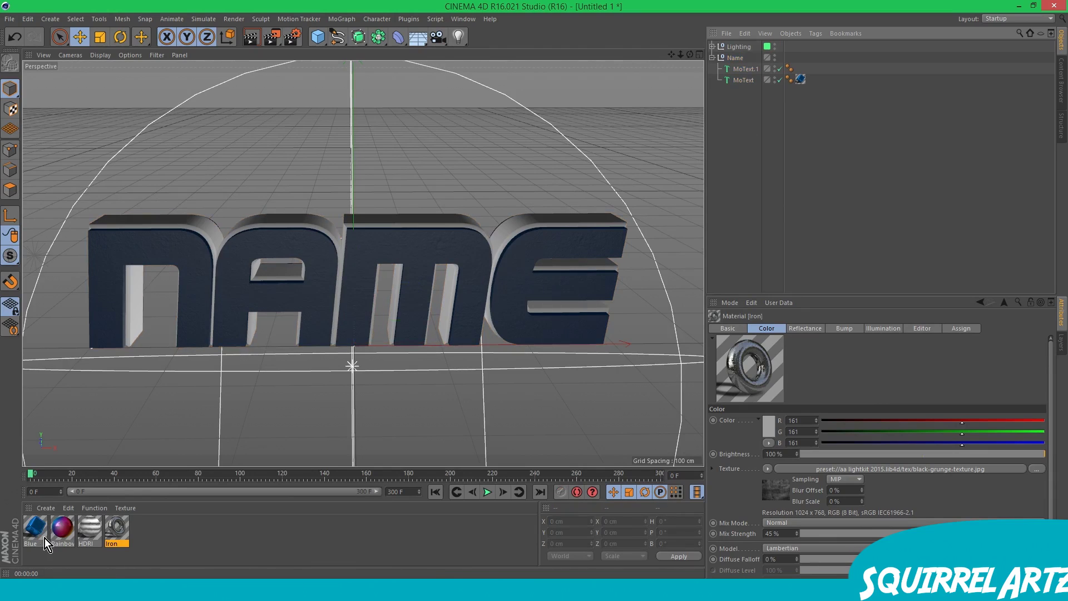
drag(135, 529, 746, 68)
- Render an angled view of the text to preview the Blue and Iron materials together
alt+drag(379, 175, 289, 267)
click(245, 43)
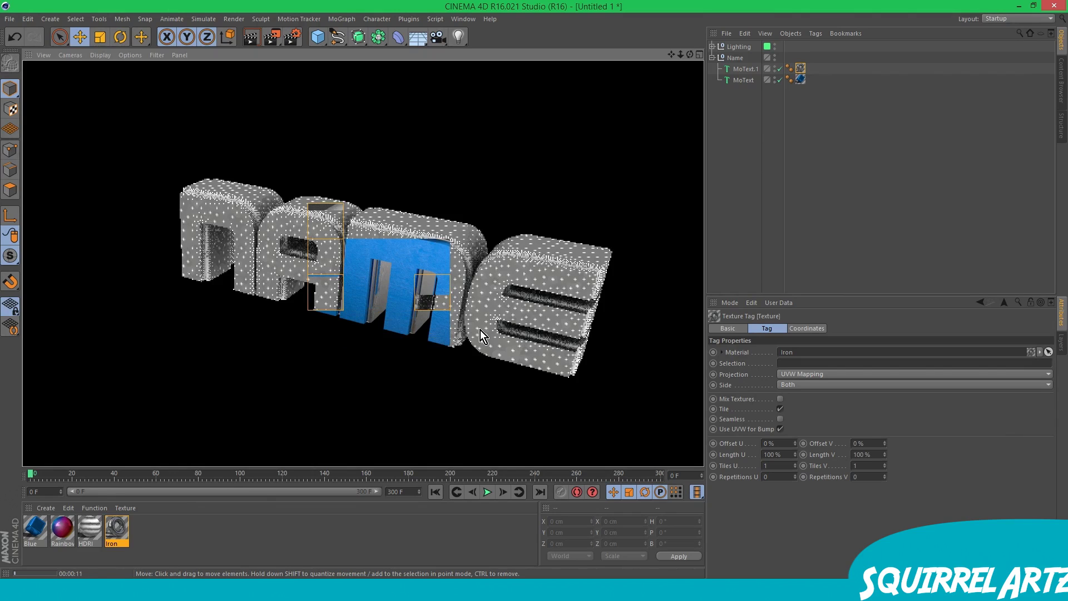
scroll(479, 329, down, 1)
- Frame the text from the front, add a Camera at that view and look through it
alt+drag(433, 224, 315, 312)
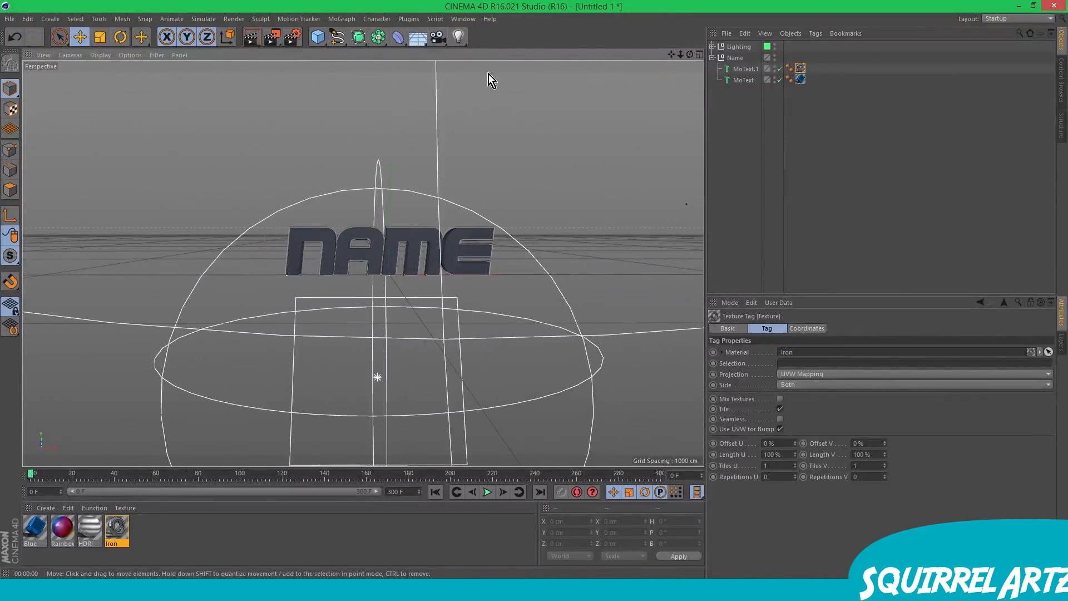
scroll(541, 83, up, 2)
scroll(372, 275, up, 1)
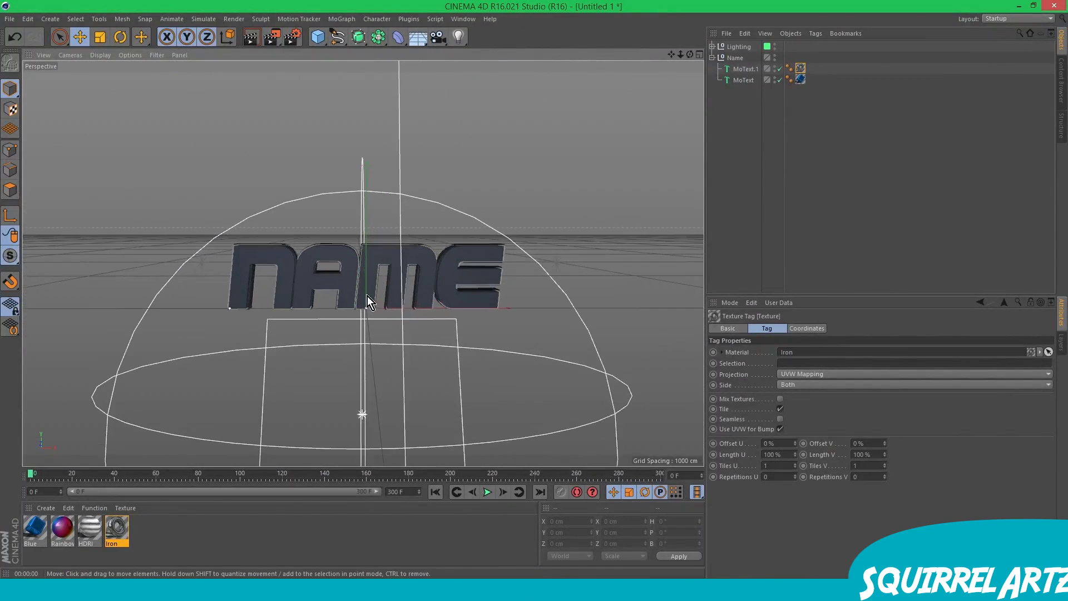
scroll(372, 268, up, 1)
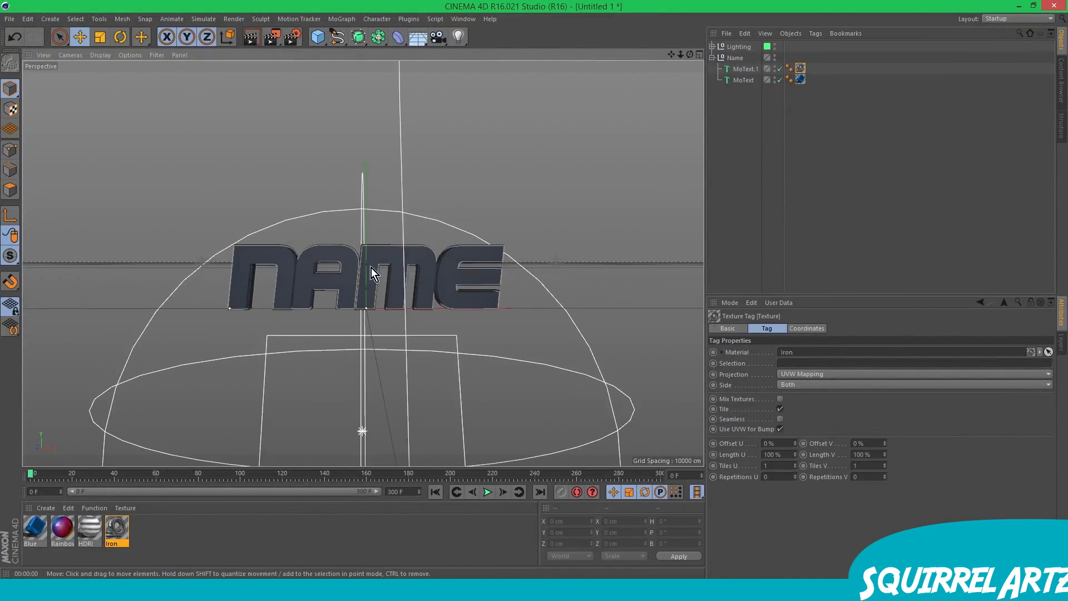
click(437, 40)
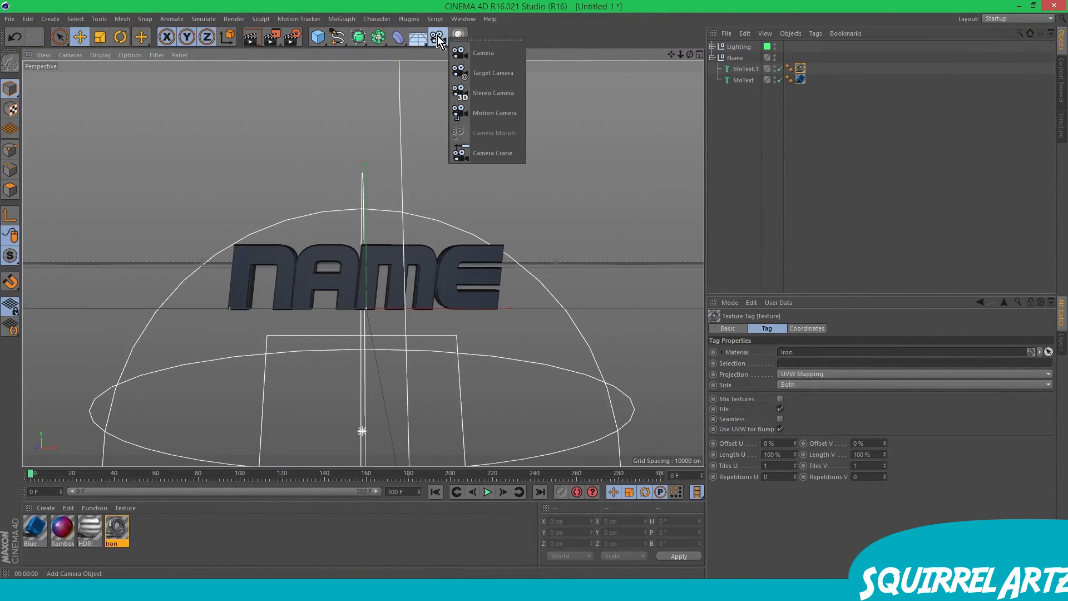
click(437, 37)
click(437, 36)
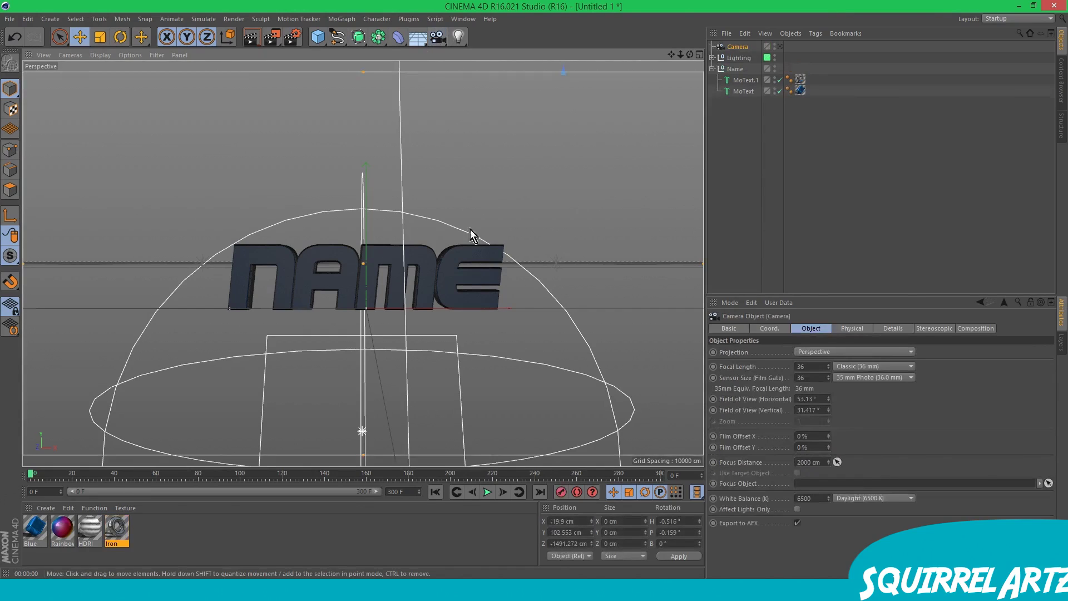
click(780, 46)
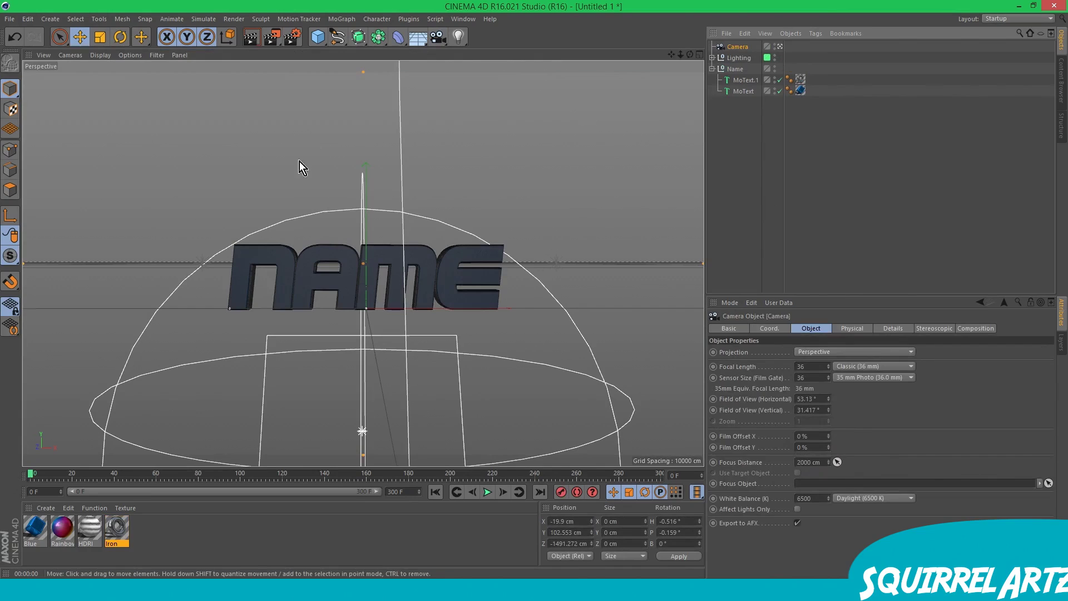
- Add a Circle spline to the scene
click(340, 38)
click(338, 36)
click(337, 37)
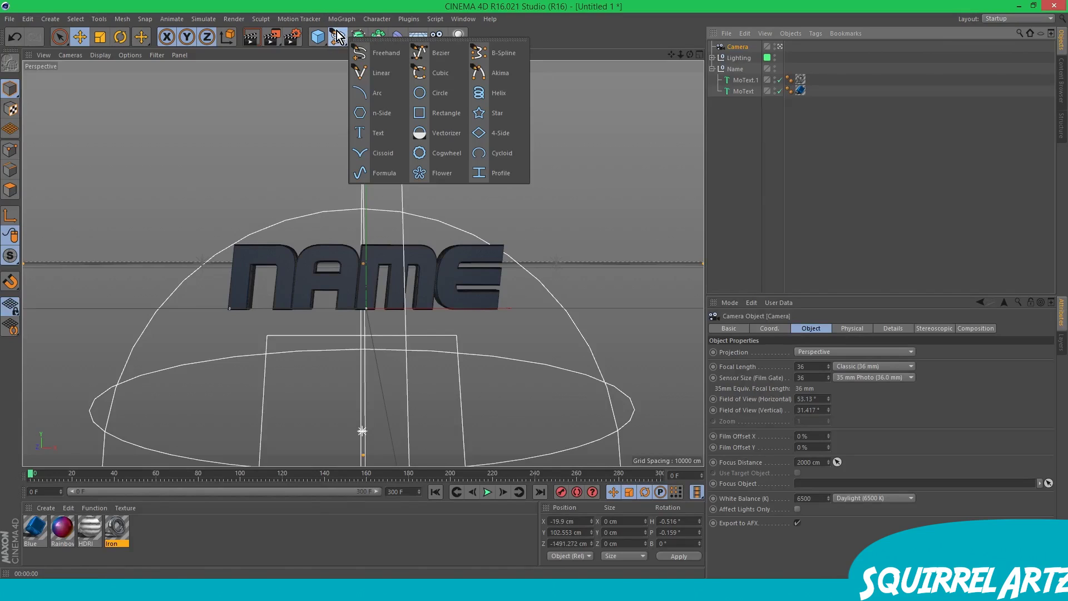
click(455, 94)
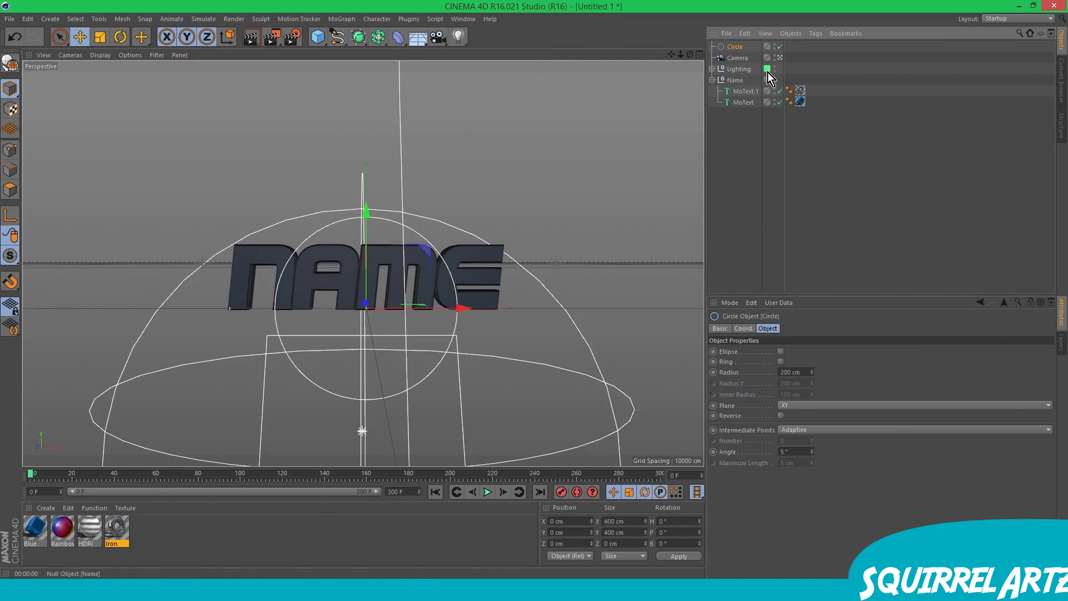
- Move the Circle spline within the text to about Y 13.7 cm and Z 37.5 cm
alt+drag(639, 128, 519, 357)
drag(670, 53, 604, 242)
drag(419, 322, 421, 313)
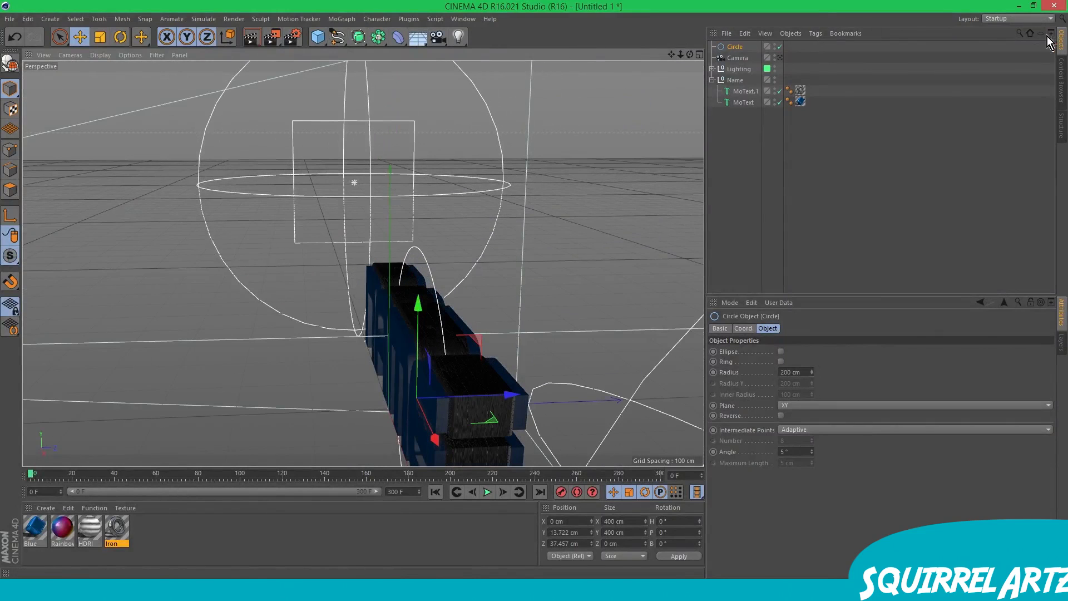
- Look through the Camera again and make it a child of the Circle
click(779, 58)
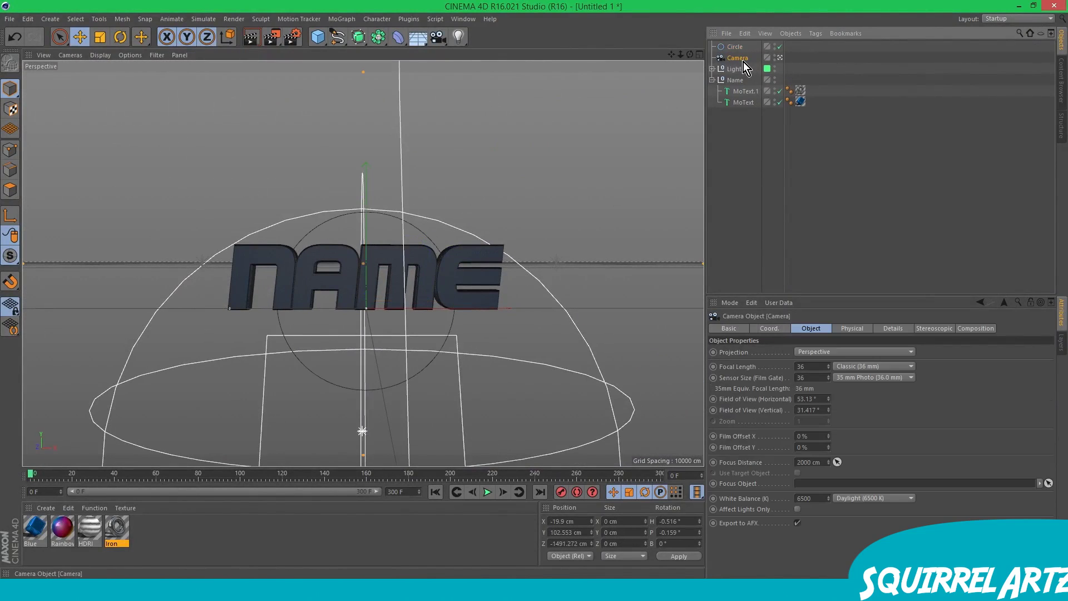
drag(740, 56, 739, 47)
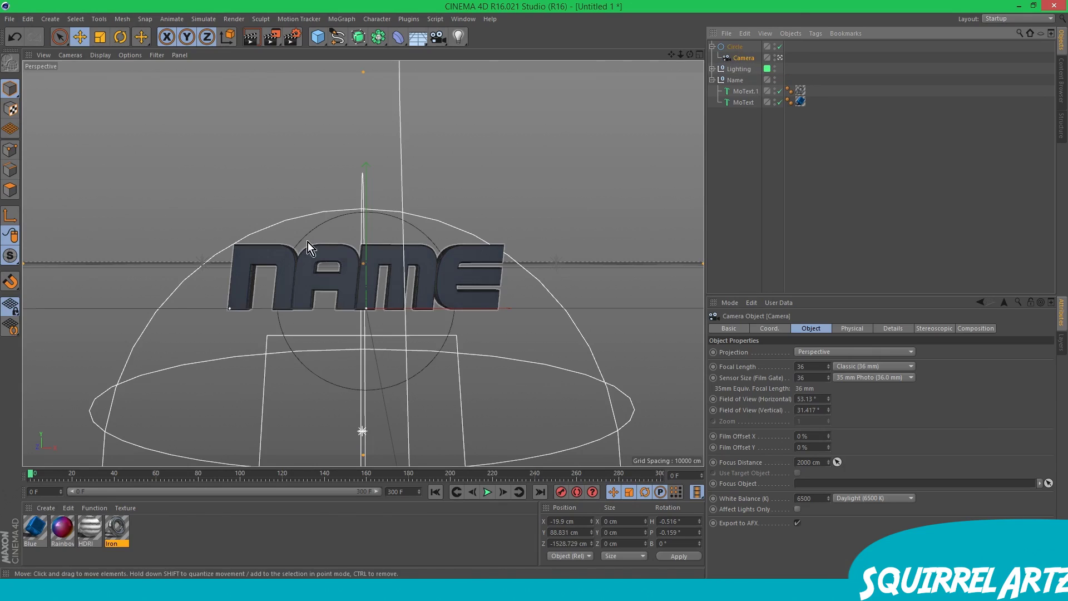
- Rotate the Circle with its camera to about H 112.7°, P -1° and B -58.9° for a tilted side view of the text
click(380, 215)
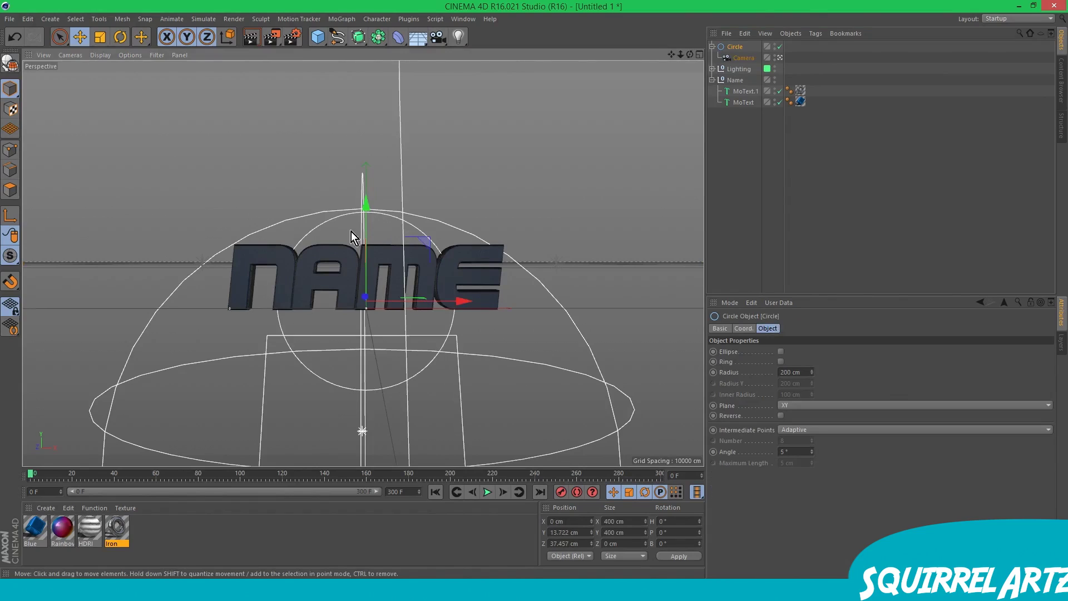
click(120, 37)
drag(338, 248, 379, 272)
key(ctrl+z)
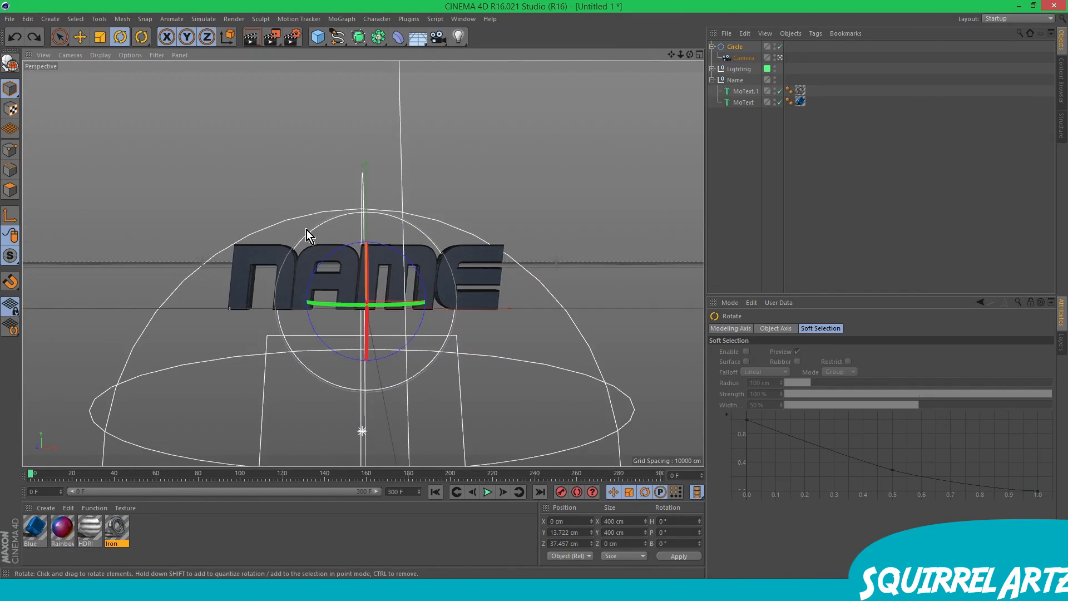
click(340, 36)
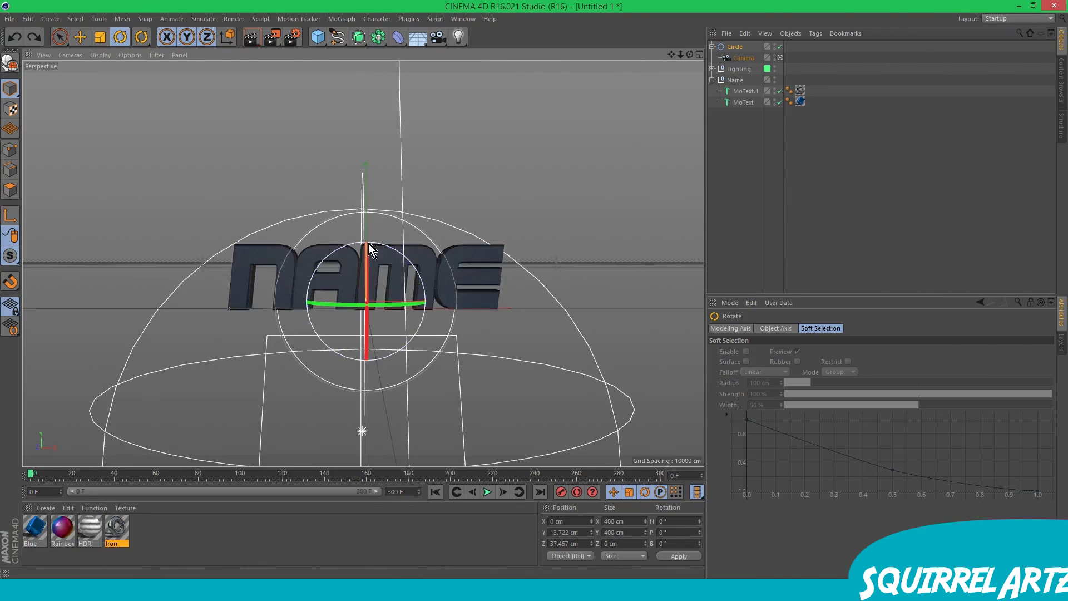
drag(369, 244, 450, 307)
drag(367, 270, 395, 304)
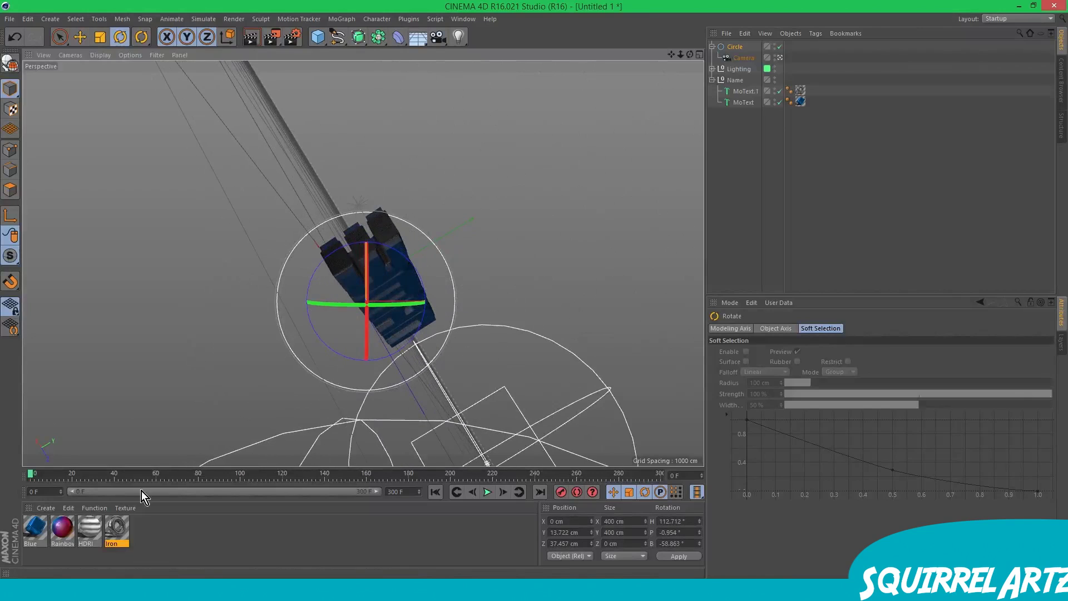
- Keyframe the Circle at frame 60, then rotated to about H -32.9°, P -4.7°, B -12.5° at frame 65, and play the move
drag(32, 477, 156, 506)
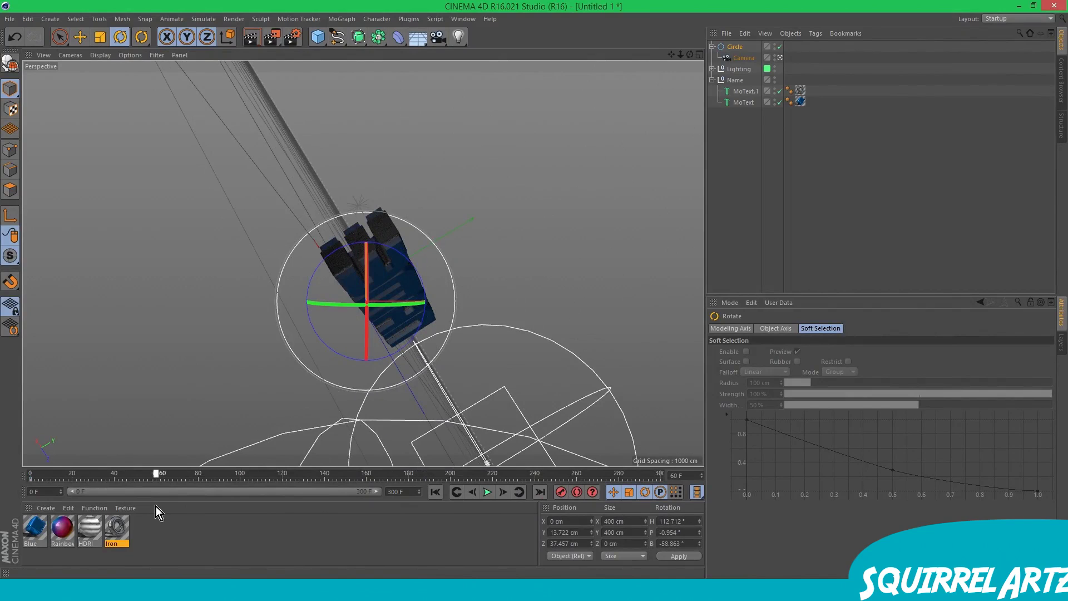
drag(355, 293, 308, 246)
mouse_move(156, 474)
mouse_down()
mouse_move(41, 478)
mouse_move(168, 480)
mouse_up()
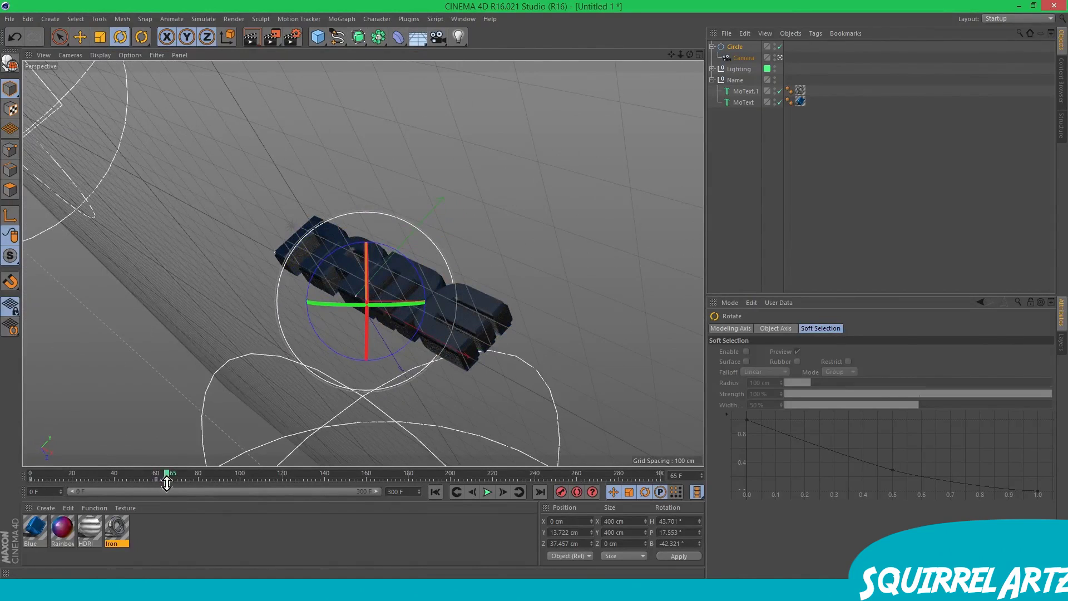
drag(327, 303, 262, 305)
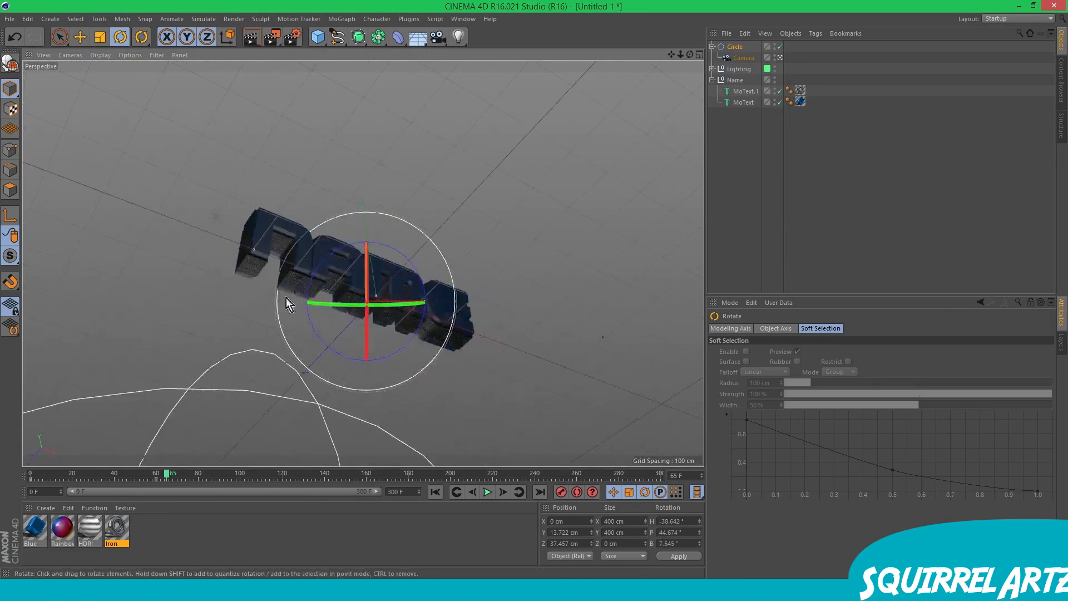
drag(369, 253, 382, 188)
mouse_move(402, 255)
mouse_down()
mouse_move(416, 270)
mouse_move(386, 249)
mouse_up()
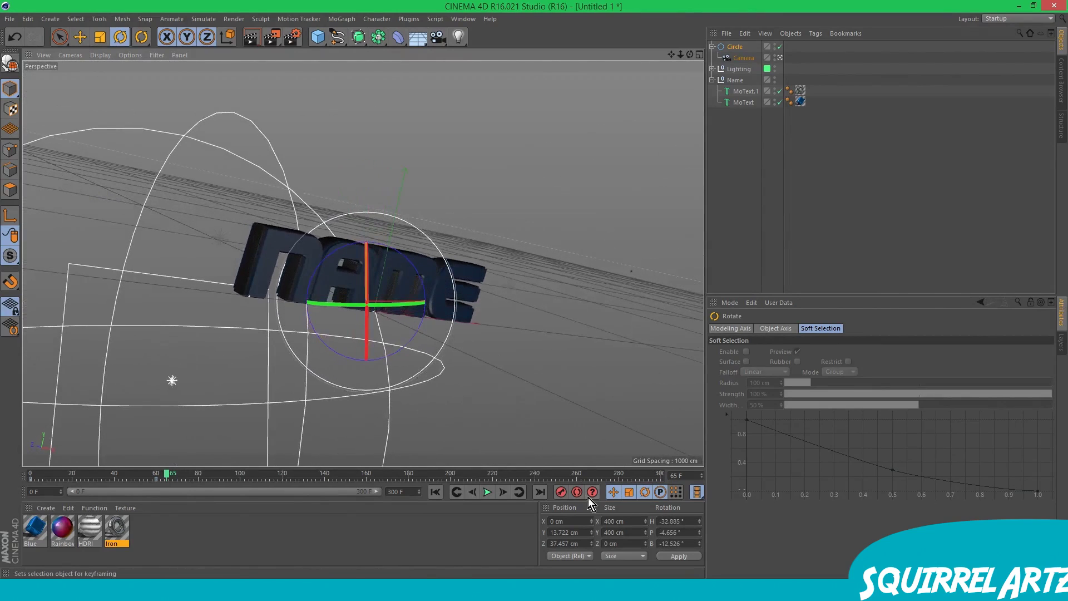
click(560, 492)
drag(175, 479, 30, 475)
click(489, 492)
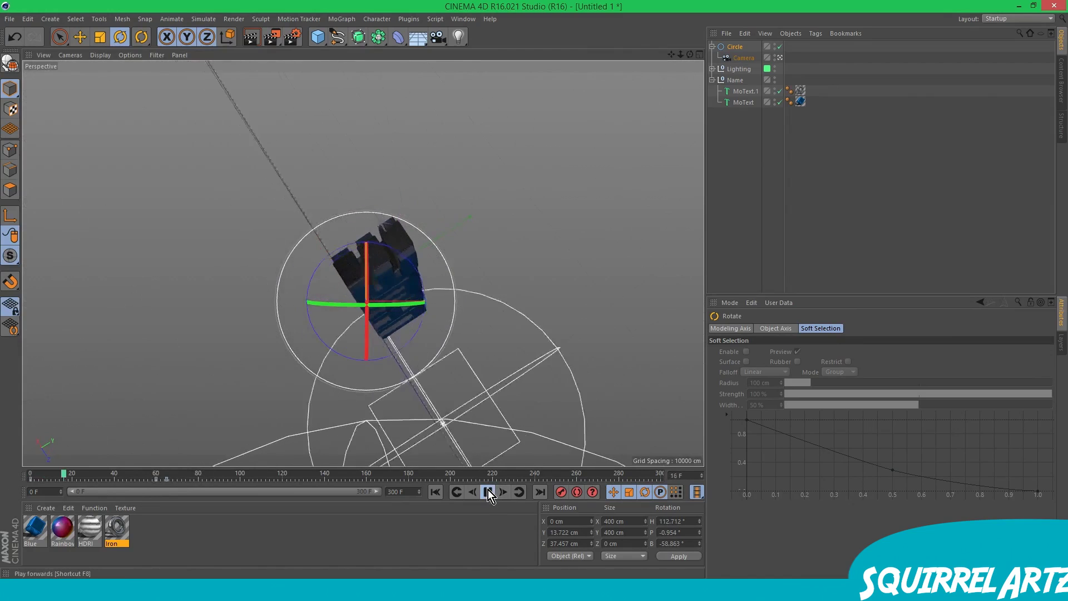
- Keyframe the Circle at frame 280 rotated to about H 29°, P -2.8° and B -1.9°, and play back the animation
click(201, 476)
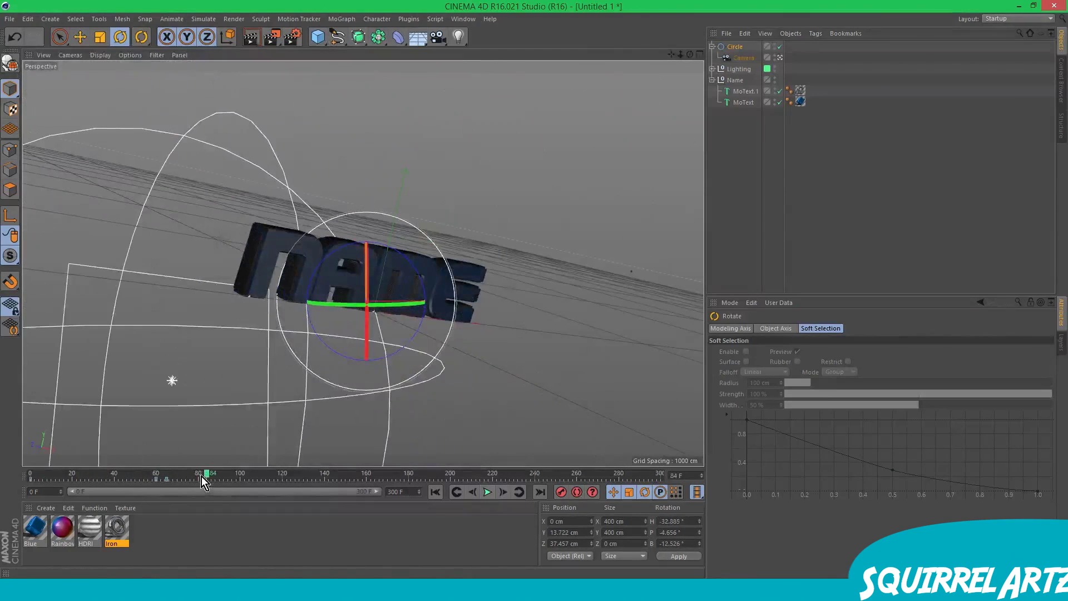
drag(412, 305, 486, 328)
mouse_move(366, 303)
mouse_down()
mouse_move(369, 294)
mouse_move(376, 310)
mouse_up()
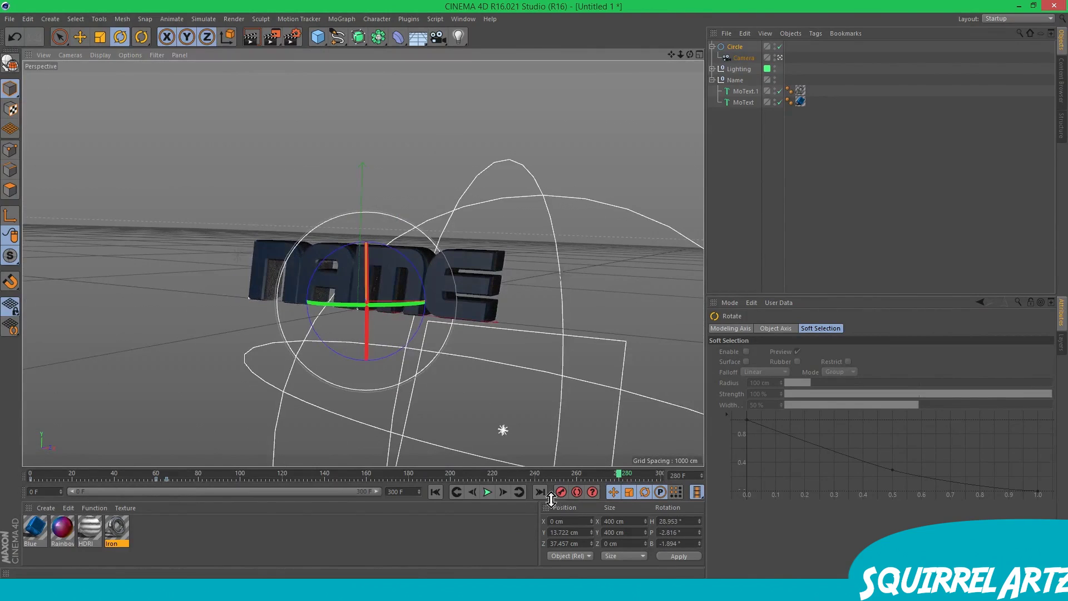
drag(618, 473, 28, 469)
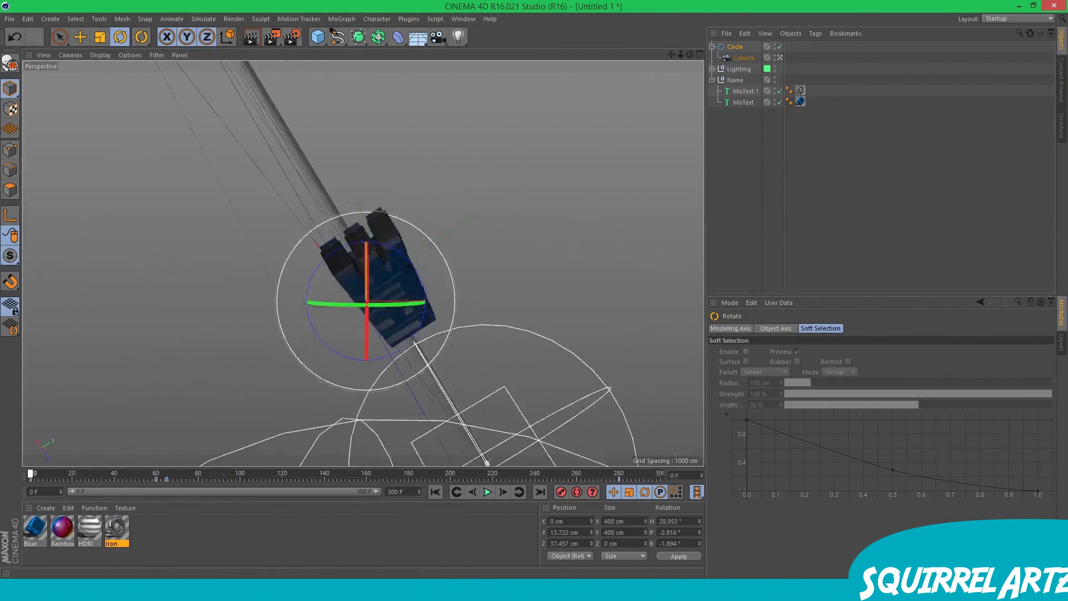
click(487, 492)
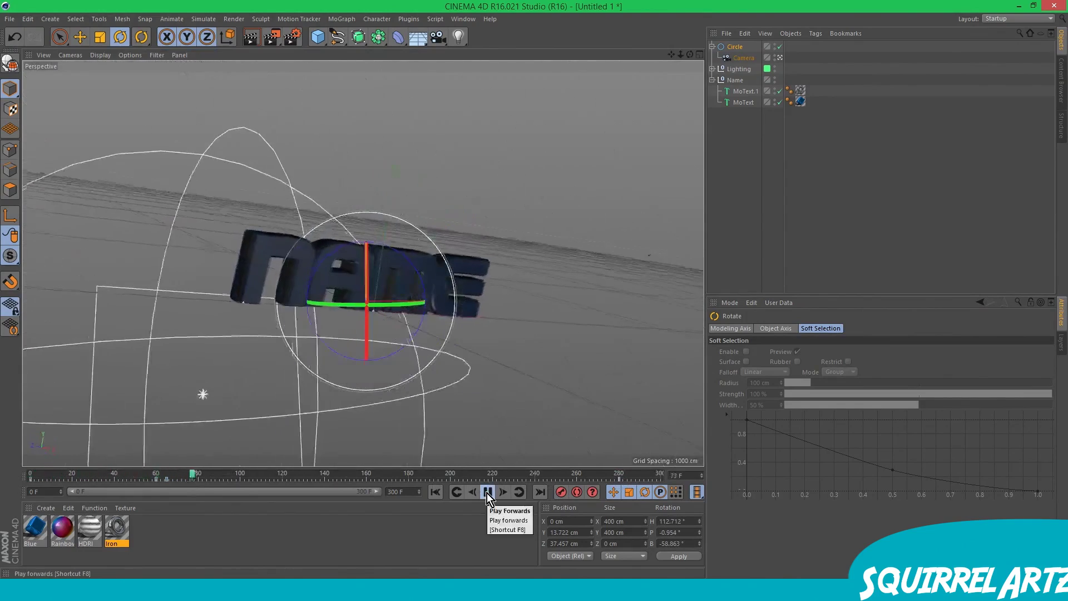
click(488, 492)
- Keyframe the Circle at frame 300 rotated to about H 235.2°, P 11.7° and B 17.4°, and review the animation
drag(345, 473, 665, 502)
drag(398, 286, 497, 285)
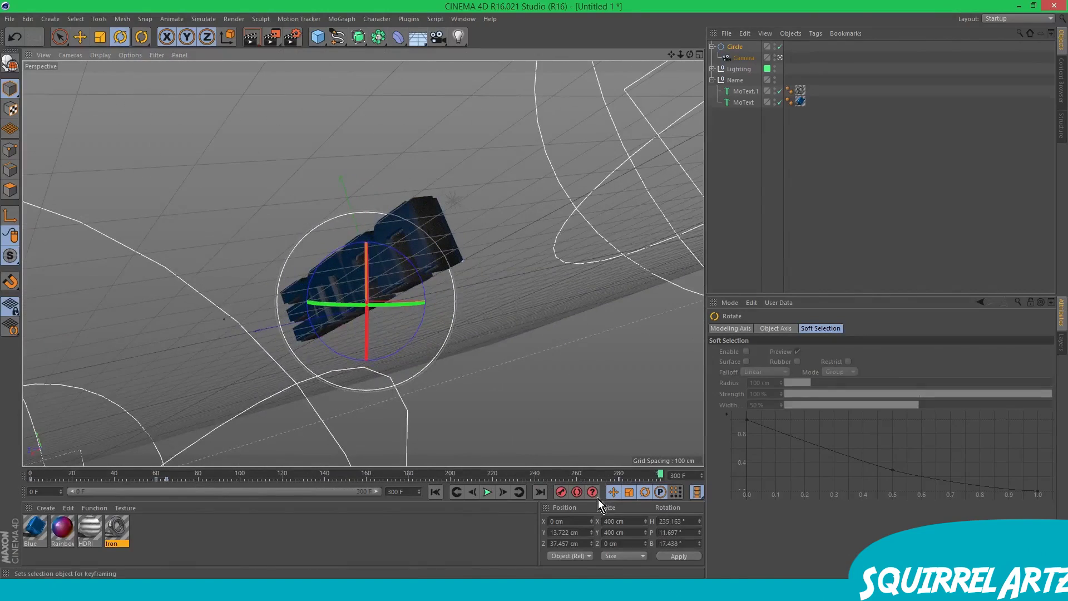
drag(662, 473, 30, 475)
click(488, 492)
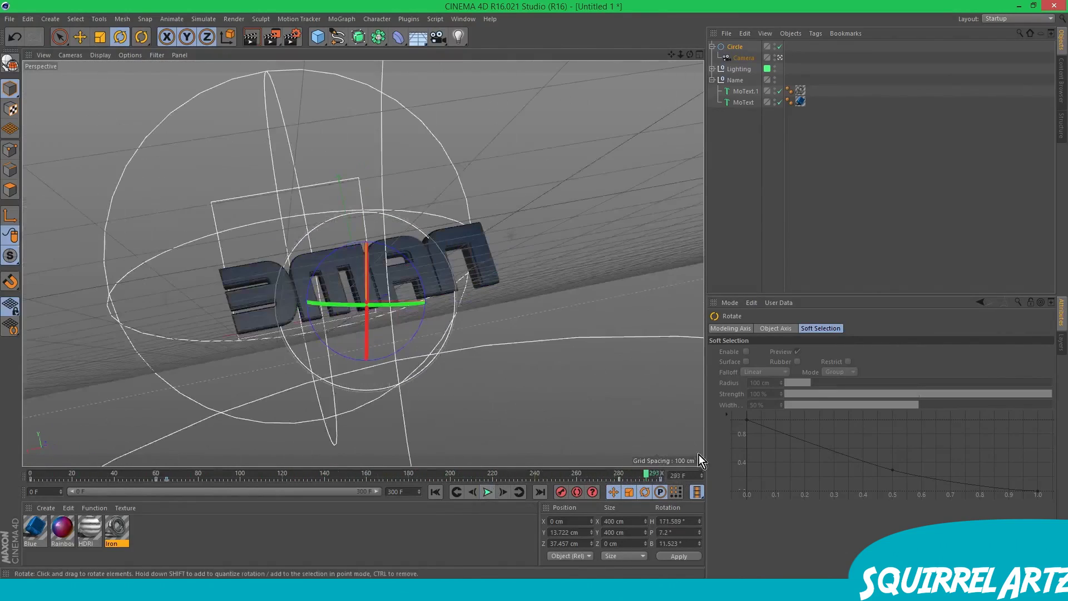
drag(656, 472, 401, 484)
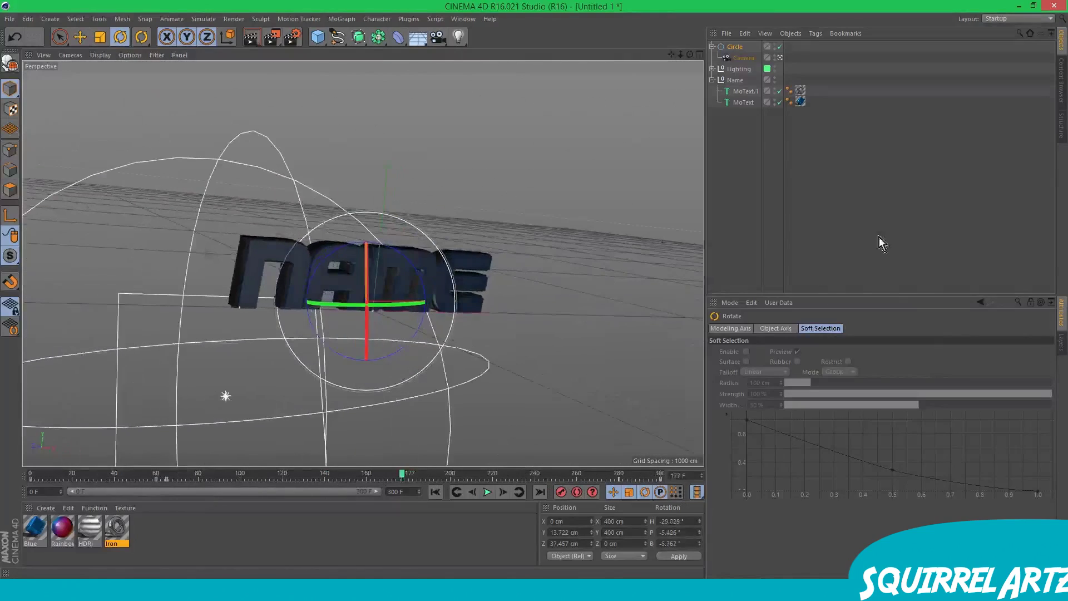
click(1061, 78)
click(1031, 31)
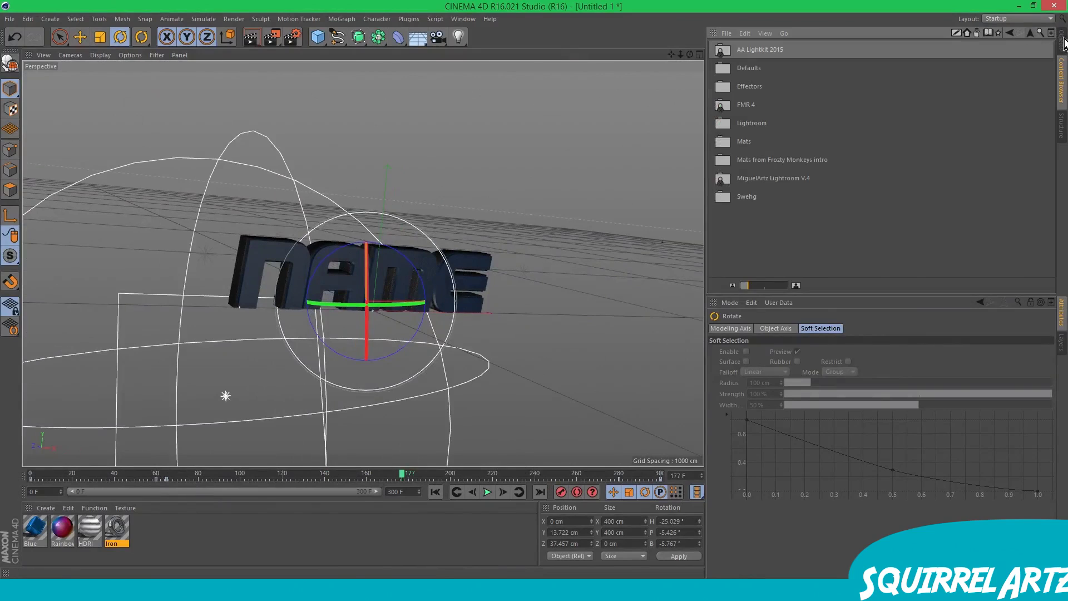
click(1060, 40)
- Select both MoText objects in the Name group and add a Plain effector to them
click(727, 169)
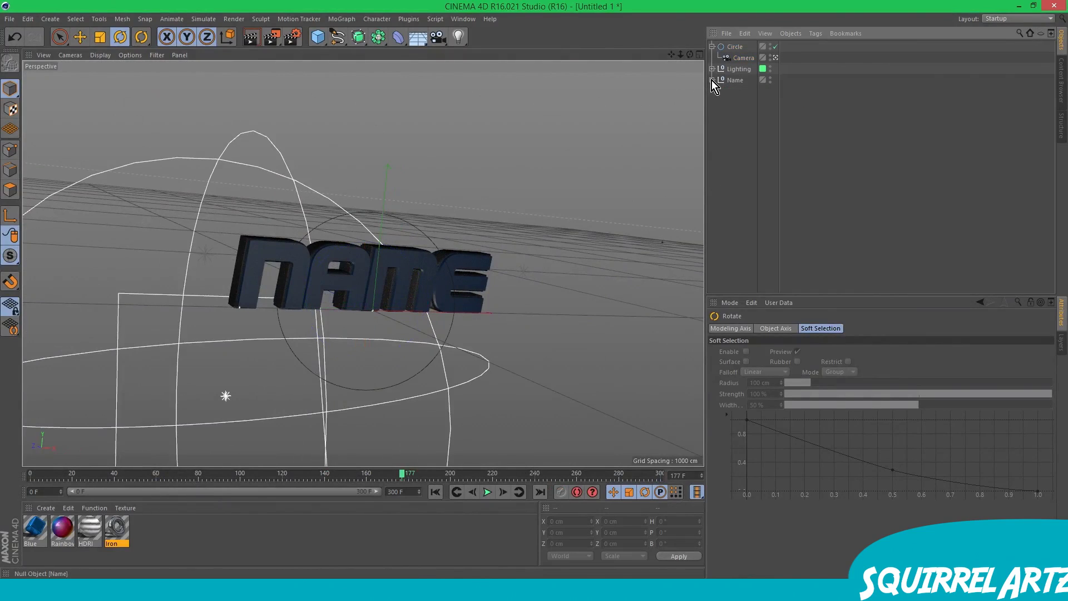
click(735, 104)
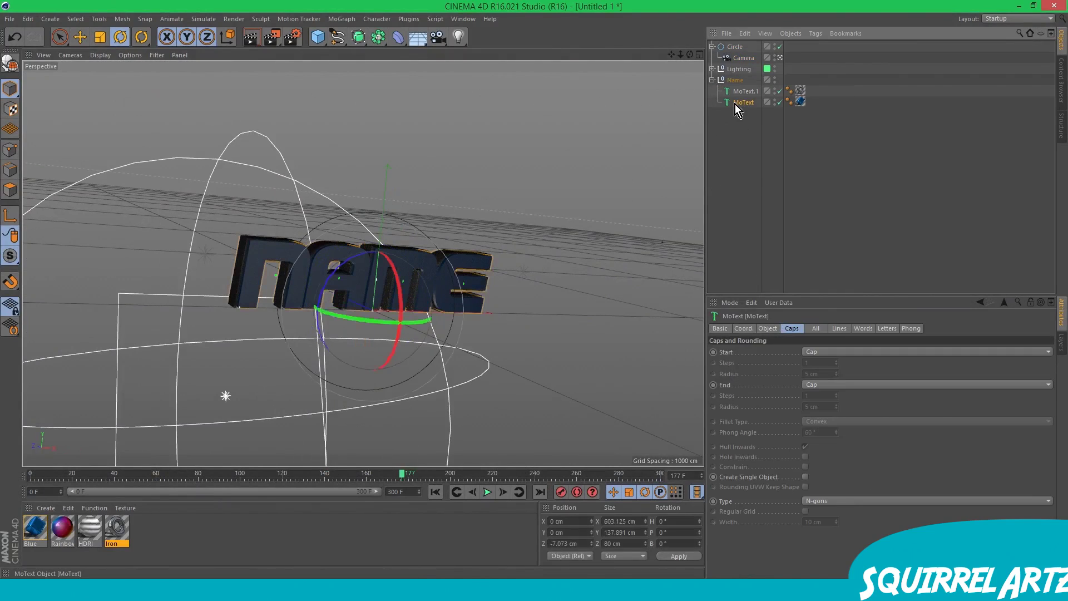
shift+click(743, 92)
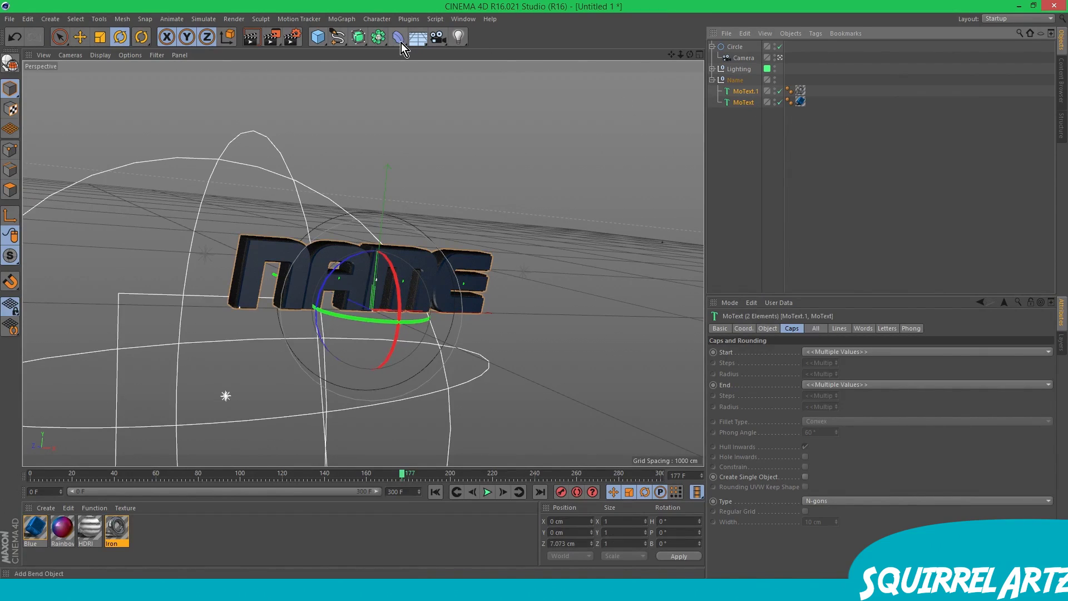
click(347, 22)
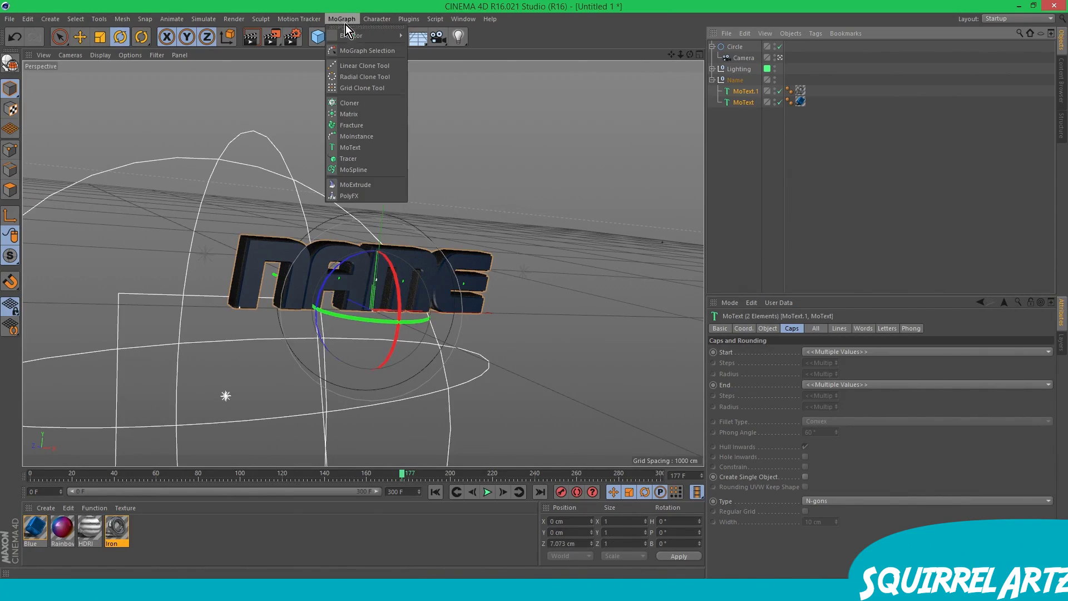
mouse_move(338, 39)
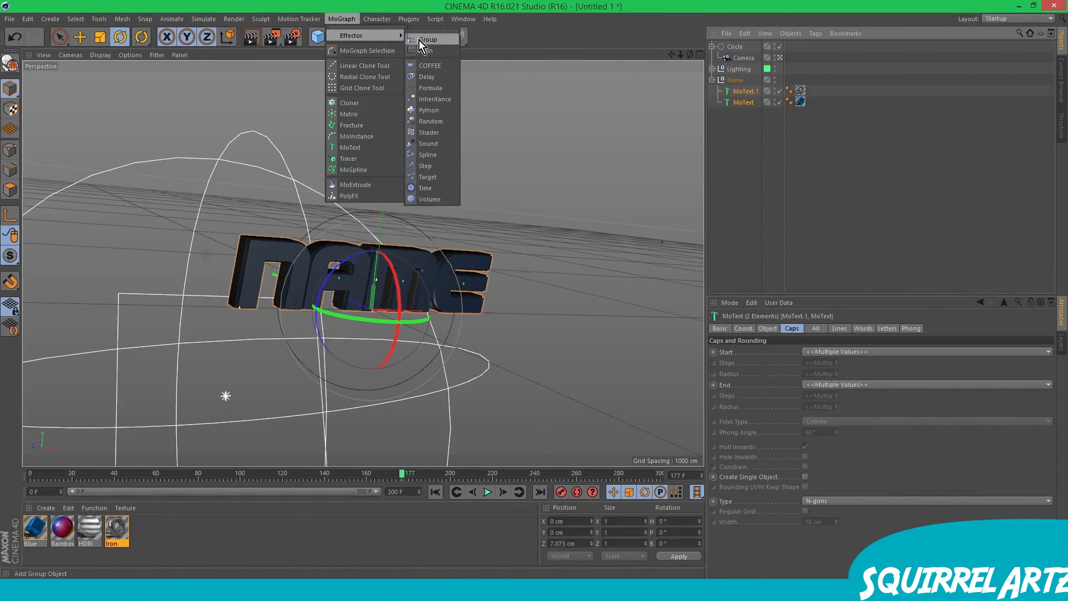
click(442, 52)
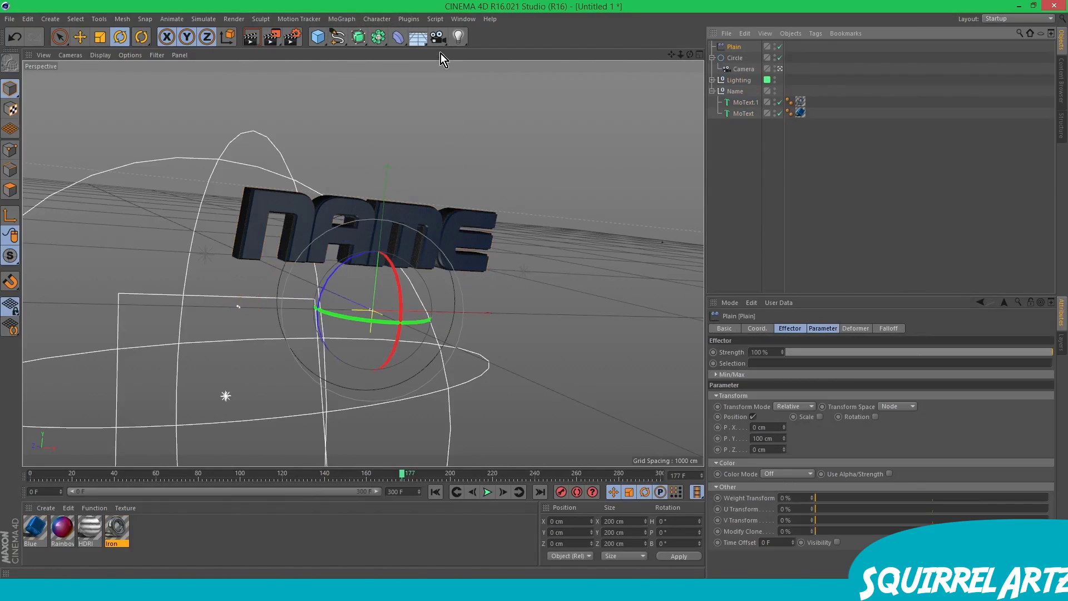
- Set the Plain effector's falloff shape to Box with a falloff of 40%
click(895, 328)
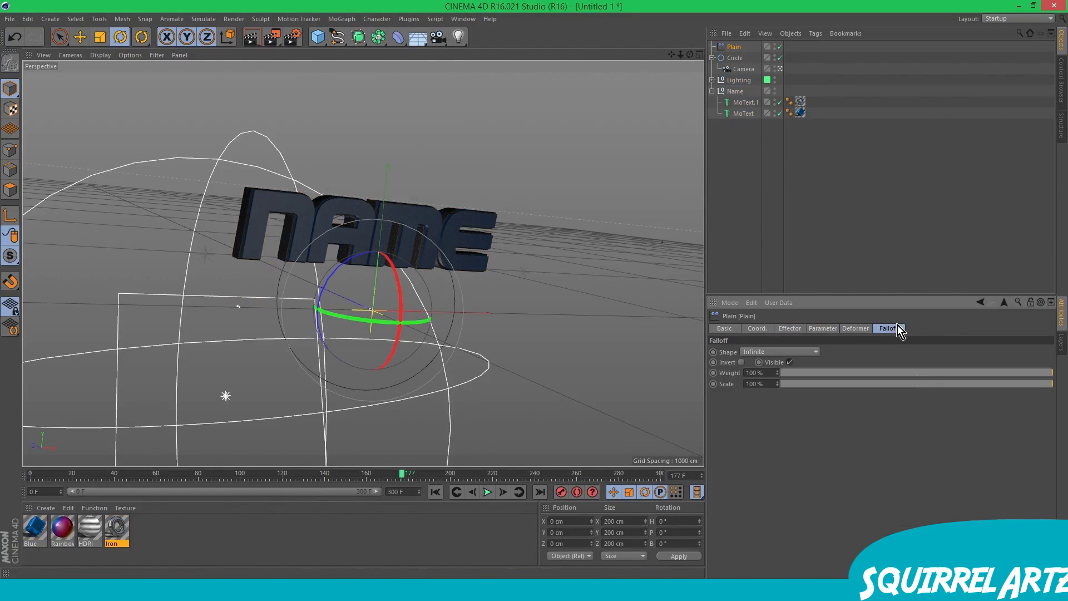
click(765, 352)
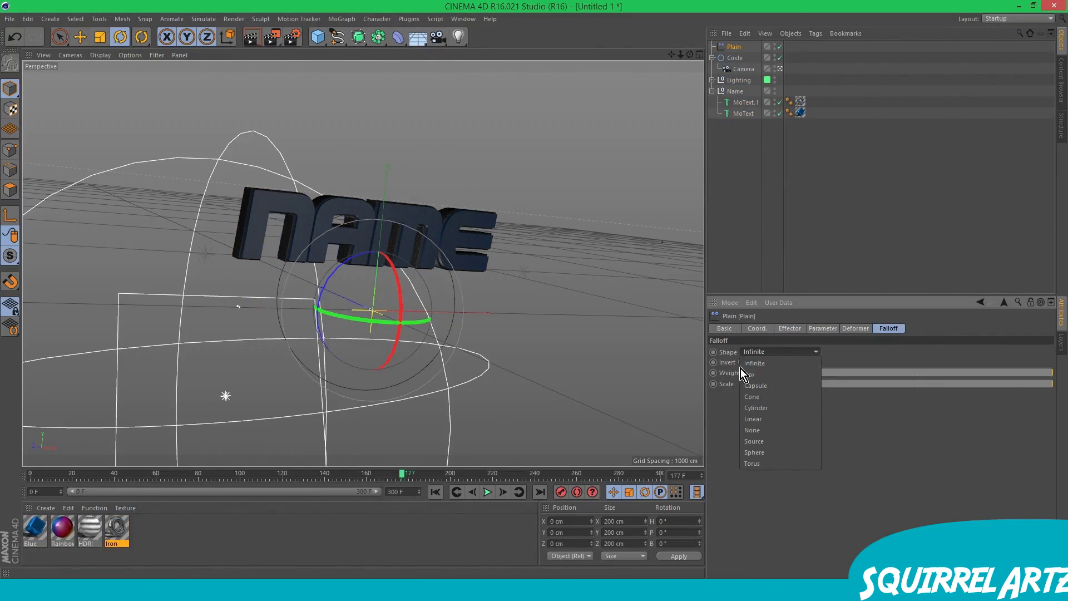
click(754, 374)
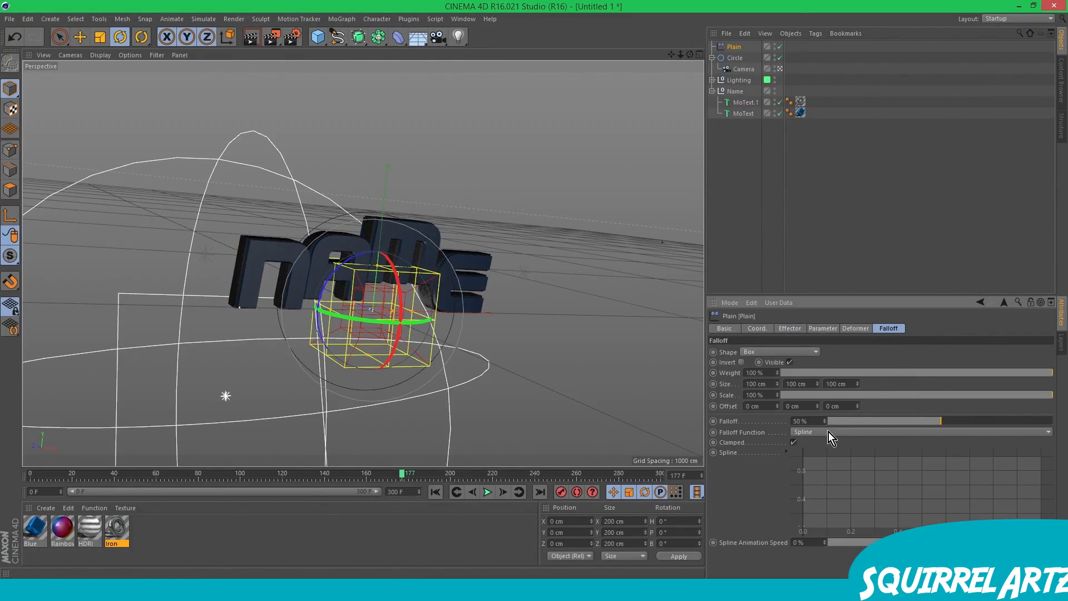
drag(940, 421, 923, 420)
drag(811, 422, 727, 424)
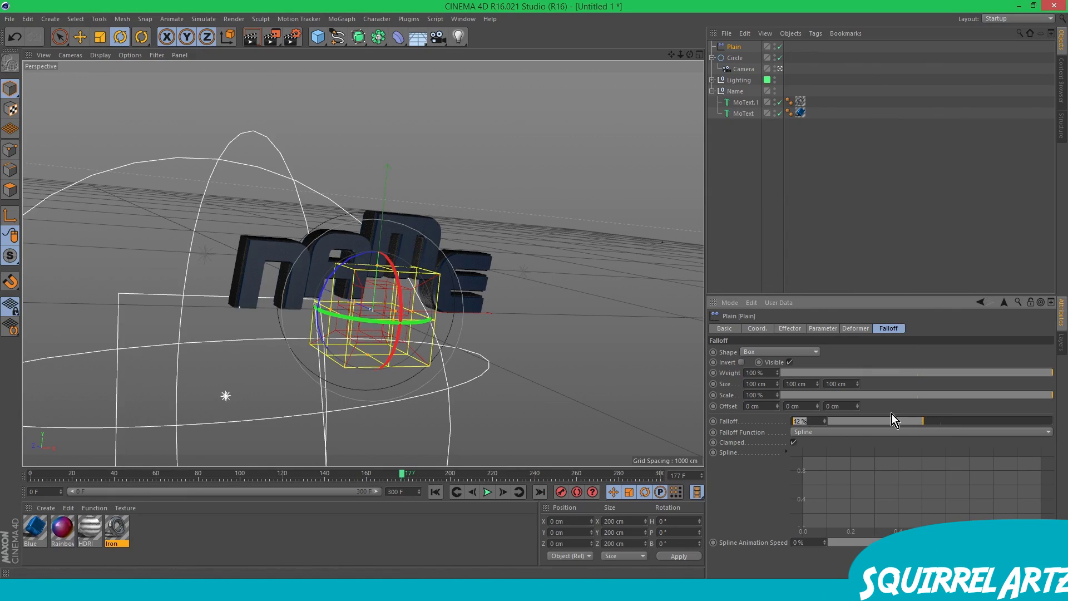
text(40)
key(Return)
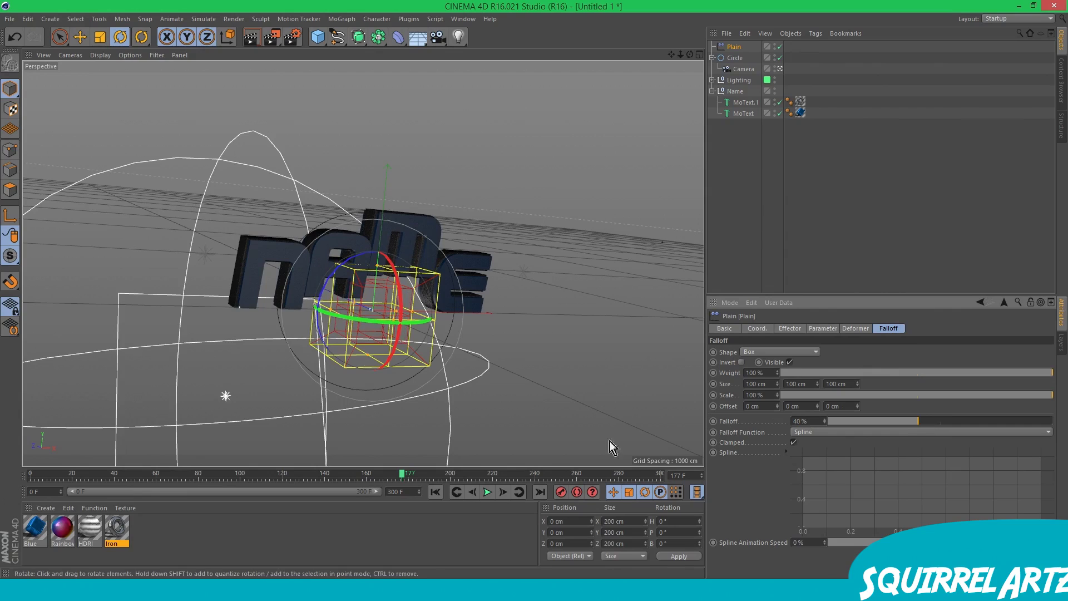
- Stretch the Plain effector's falloff box along X to about 353 cm wide and position it at about X 76 cm
click(81, 37)
drag(439, 312, 476, 325)
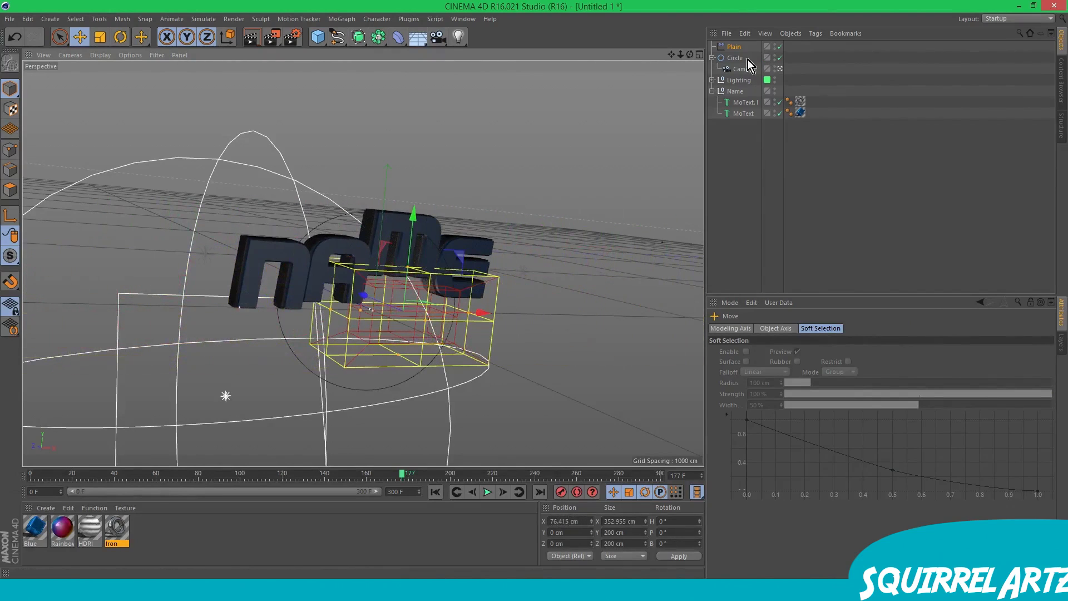
click(735, 56)
click(739, 47)
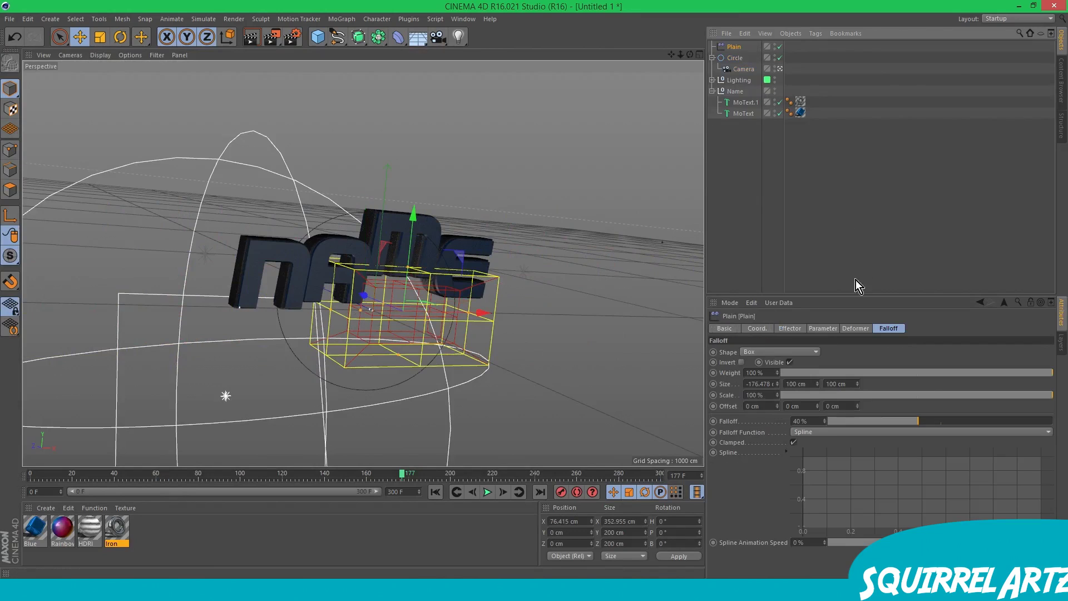
- Set the Plain effector's Y position offset to 0 cm and shift its falloff box to about X 33.5 cm
click(789, 328)
click(822, 328)
drag(784, 392, 784, 356)
mouse_move(448, 306)
mouse_down()
mouse_move(211, 327)
mouse_move(445, 318)
mouse_move(663, 292)
mouse_move(313, 355)
mouse_move(466, 314)
mouse_up()
click(762, 393)
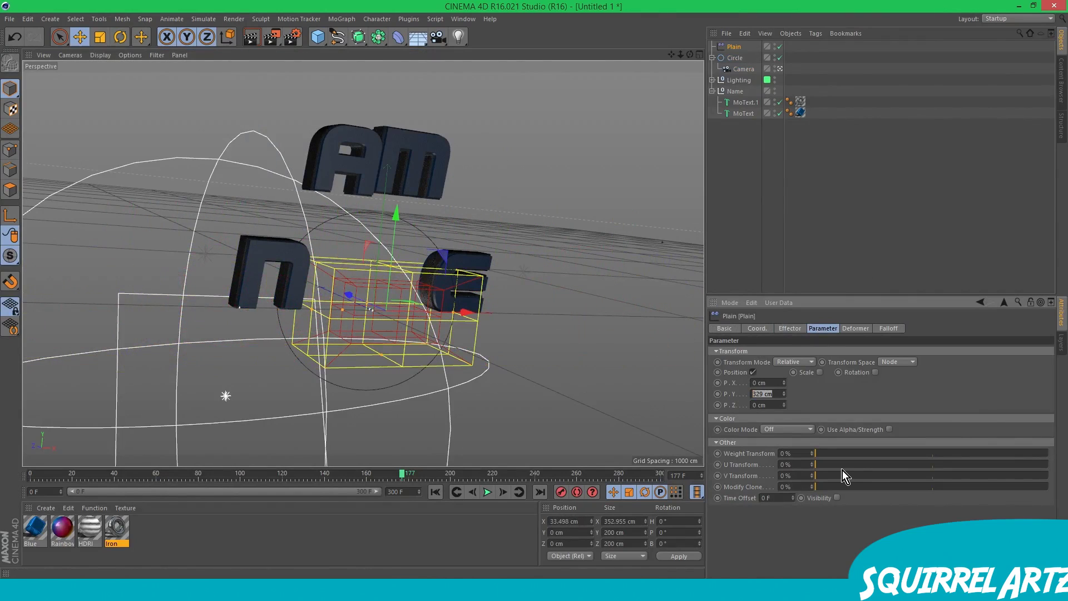
text(0)
key(Return)
- Enable Scale with Uniform Scale on the Plain effector, set it to -1, and test it with the box at about X 79 cm
click(820, 372)
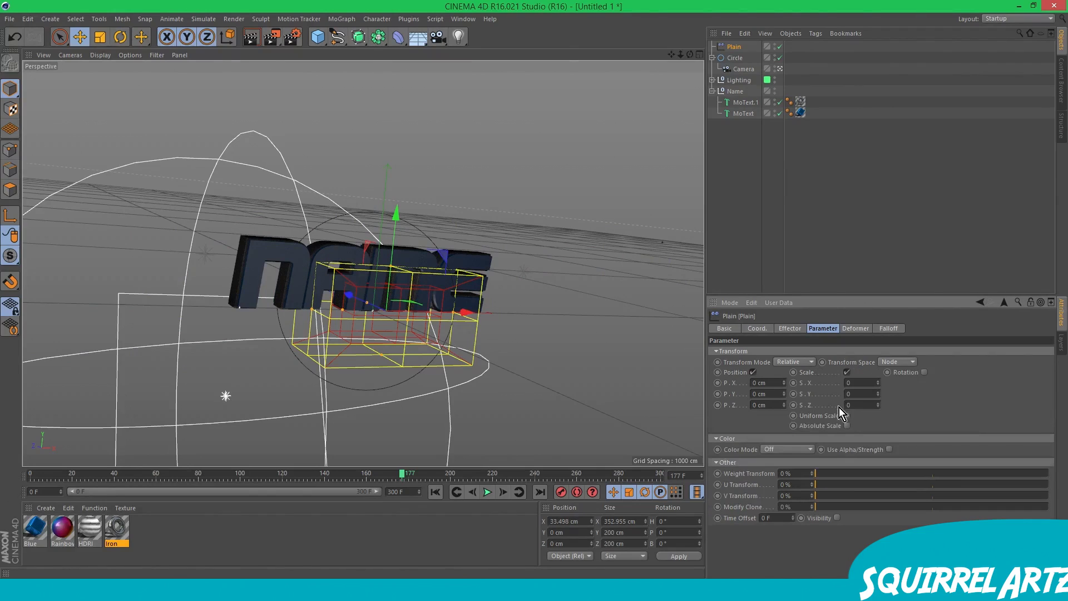
click(846, 415)
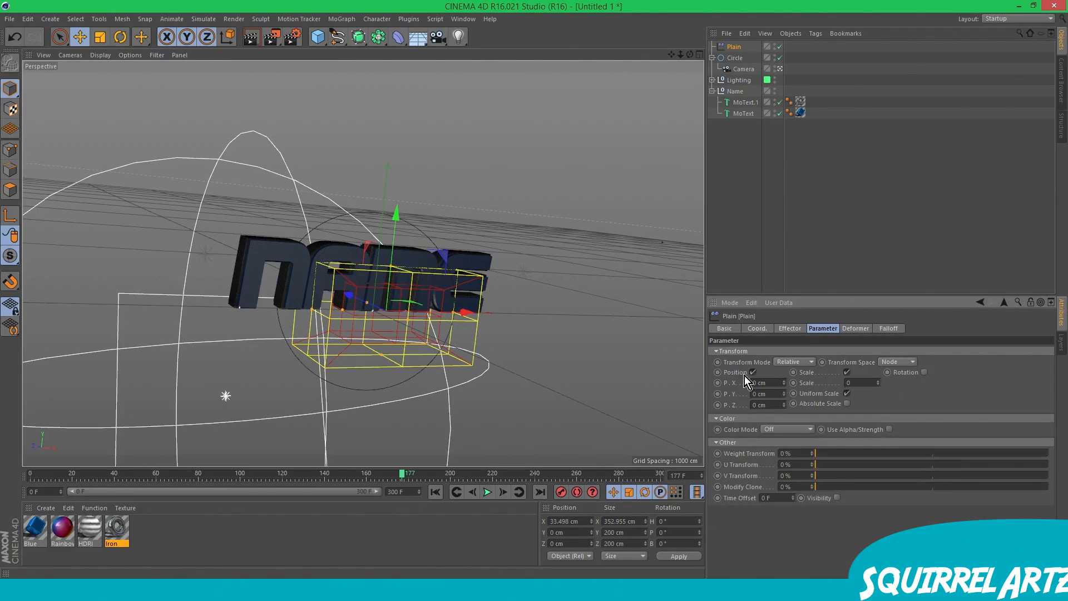
drag(862, 384, 646, 395)
text(-1)
key(Return)
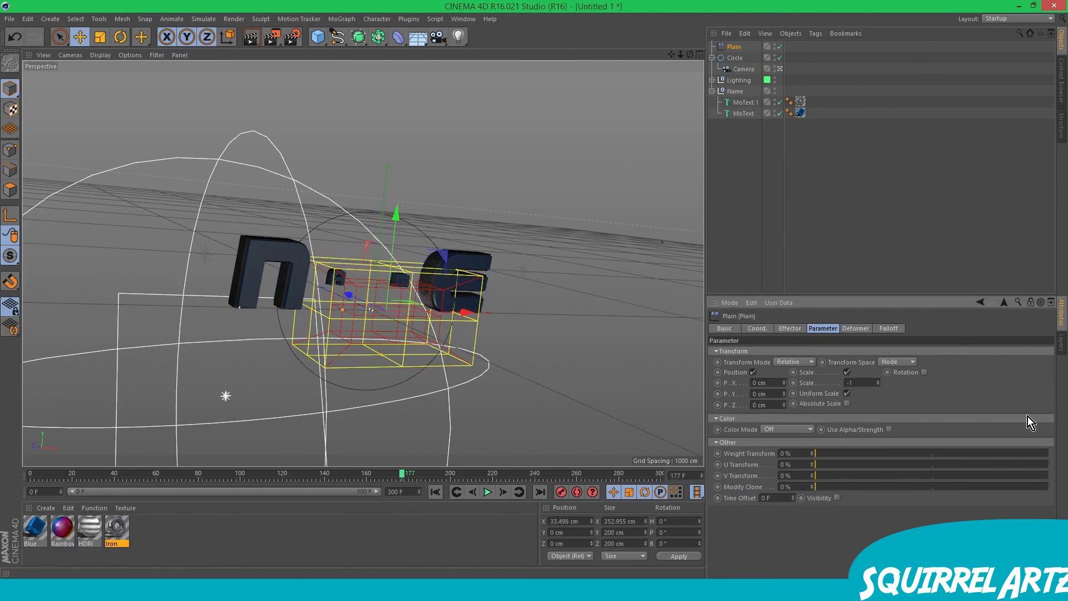
mouse_move(487, 306)
mouse_down()
mouse_move(352, 320)
mouse_move(660, 311)
mouse_move(452, 306)
mouse_move(487, 307)
mouse_up()
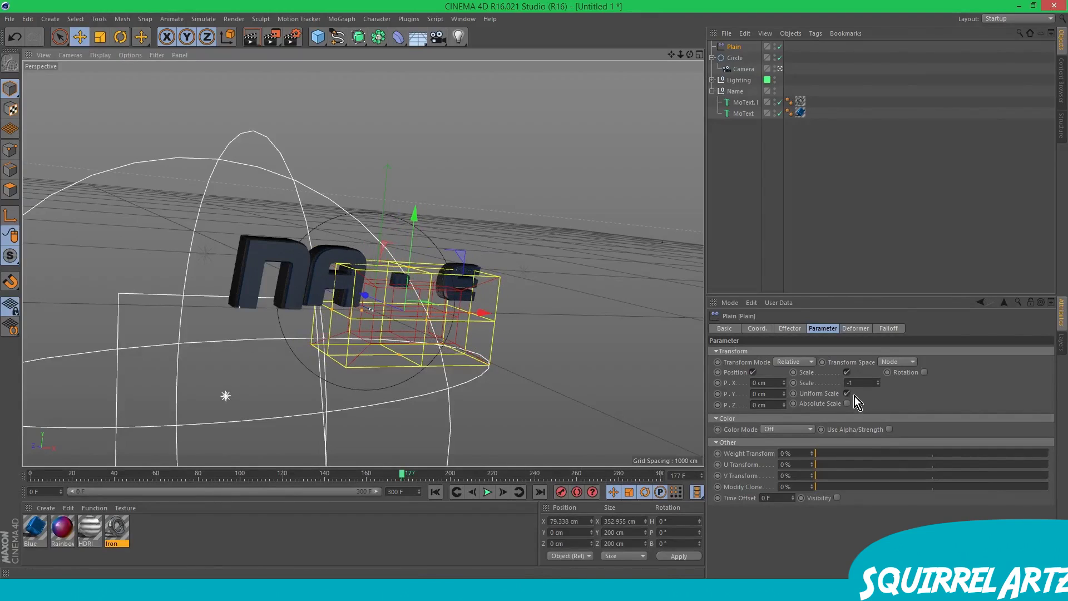
- Set the Plain effector's uniform scale to -1.26 and move its falloff box to about X 149 cm
drag(878, 383, 861, 384)
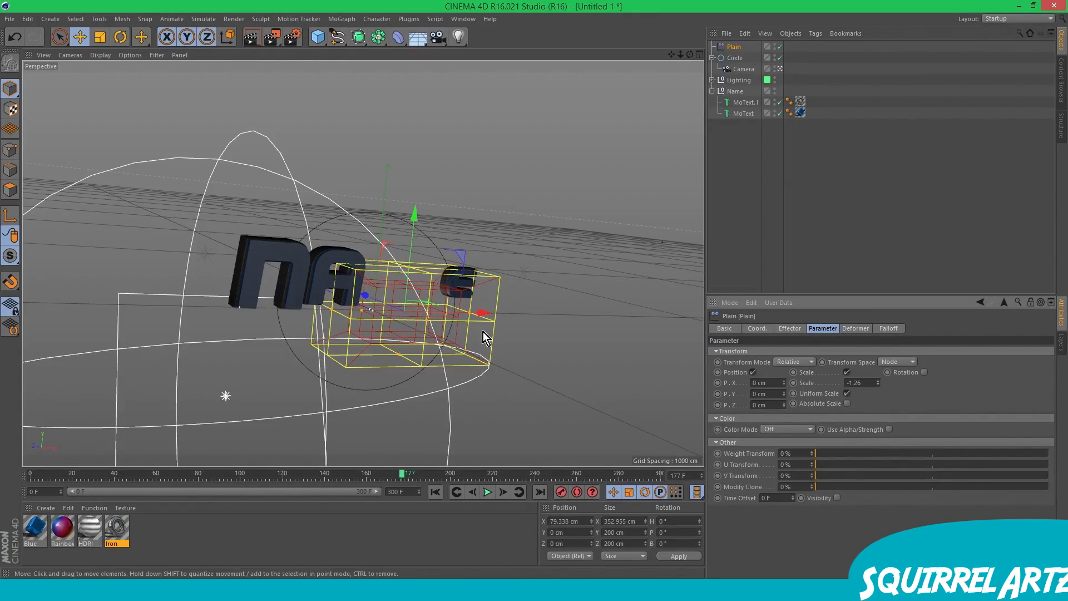
drag(485, 319, 507, 313)
click(718, 394)
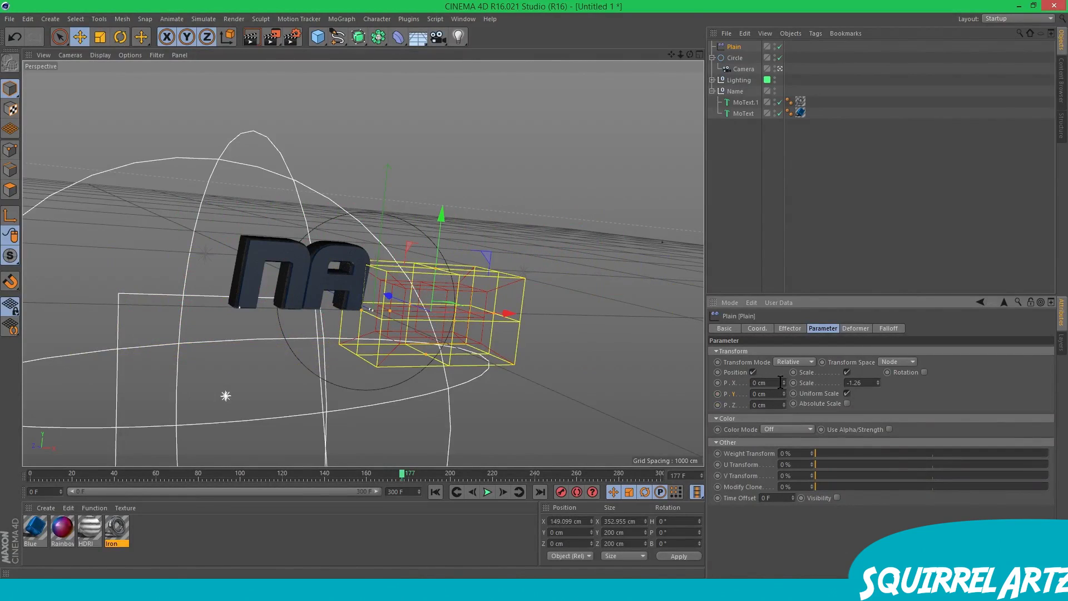
- Try a Z position offset of -590 cm on the Plain effector and reset the offset to 0 cm
drag(785, 405, 756, 378)
drag(502, 311, 424, 328)
drag(785, 404, 785, 462)
mouse_move(426, 311)
mouse_down()
mouse_move(278, 314)
mouse_move(503, 298)
mouse_move(419, 309)
mouse_up()
click(782, 404)
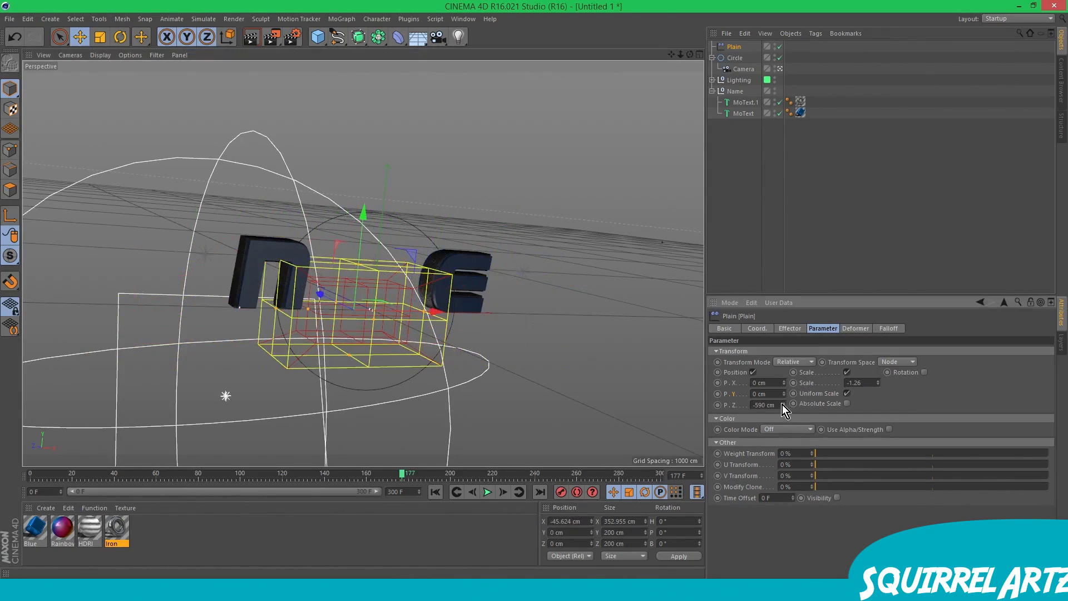
double_click(778, 404)
- At frame 140, move the Plain effector's falloff box to about X -554 cm and record a keyframe
drag(426, 313, 184, 307)
drag(402, 473, 325, 527)
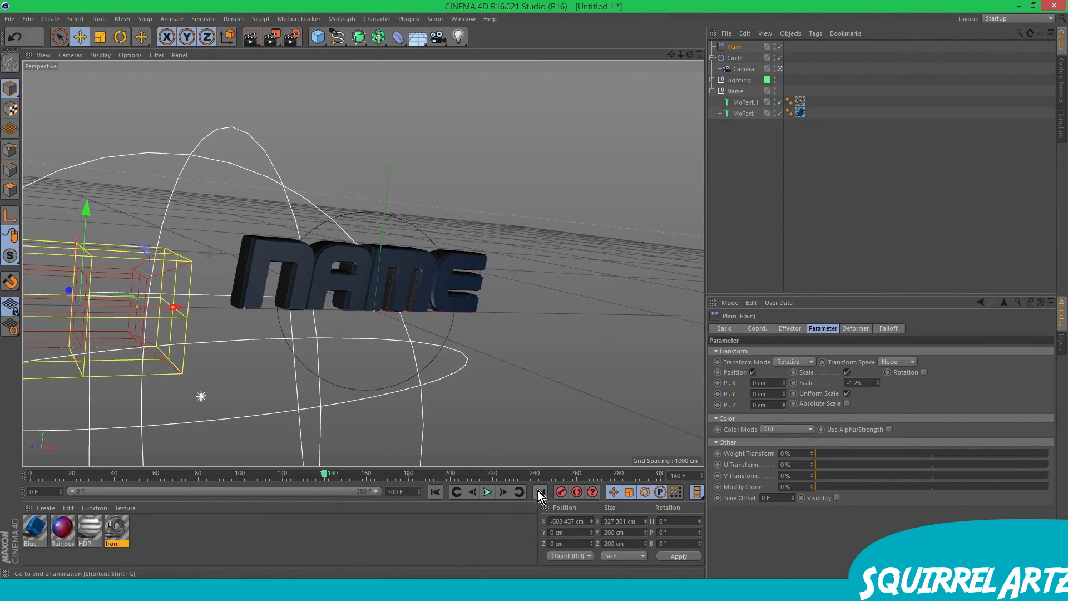
drag(185, 306, 215, 305)
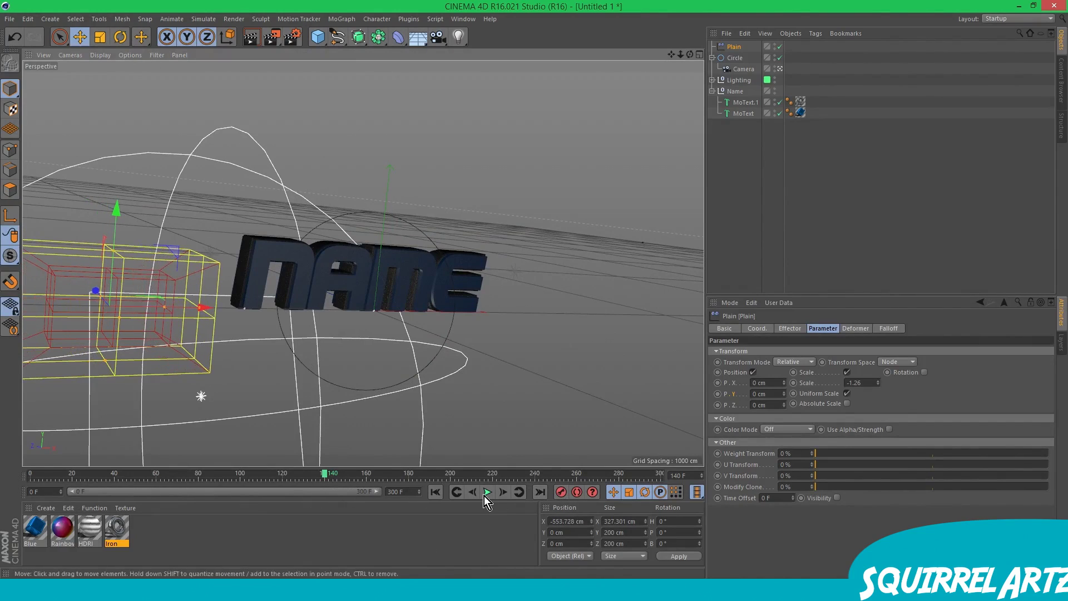
click(561, 491)
- At frame 160, move the falloff box past the text to about X 615 cm, record a keyframe and preview the motion
drag(323, 472, 369, 494)
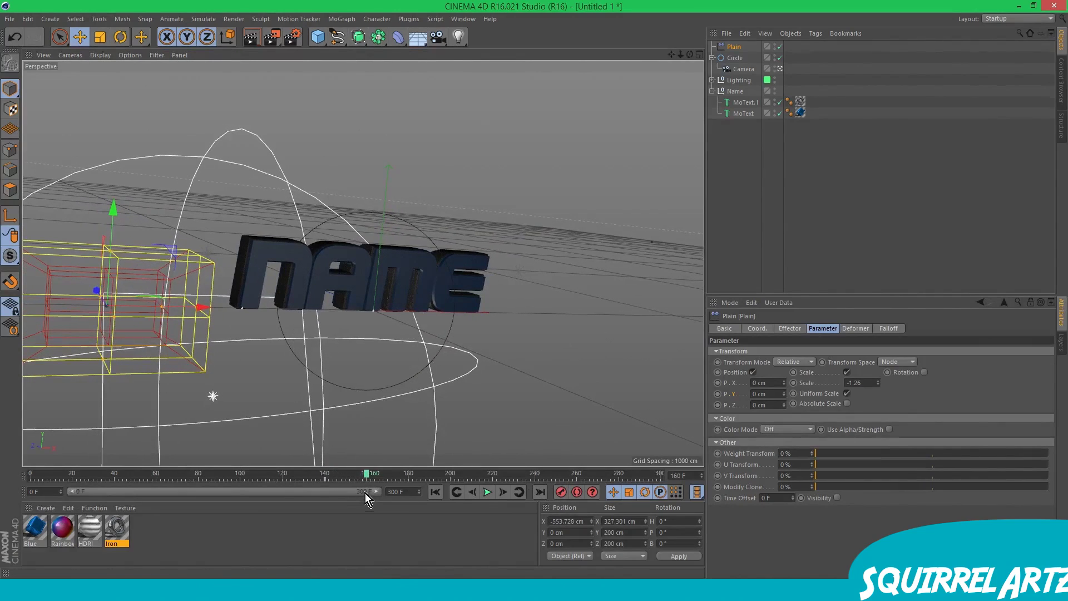
drag(182, 311, 644, 323)
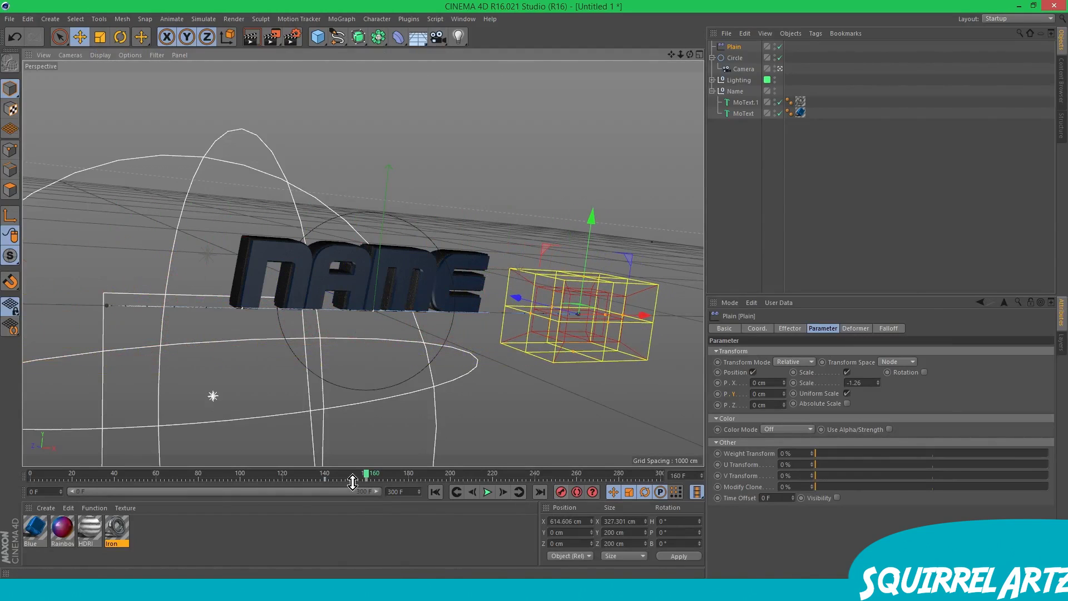
drag(369, 473, 252, 481)
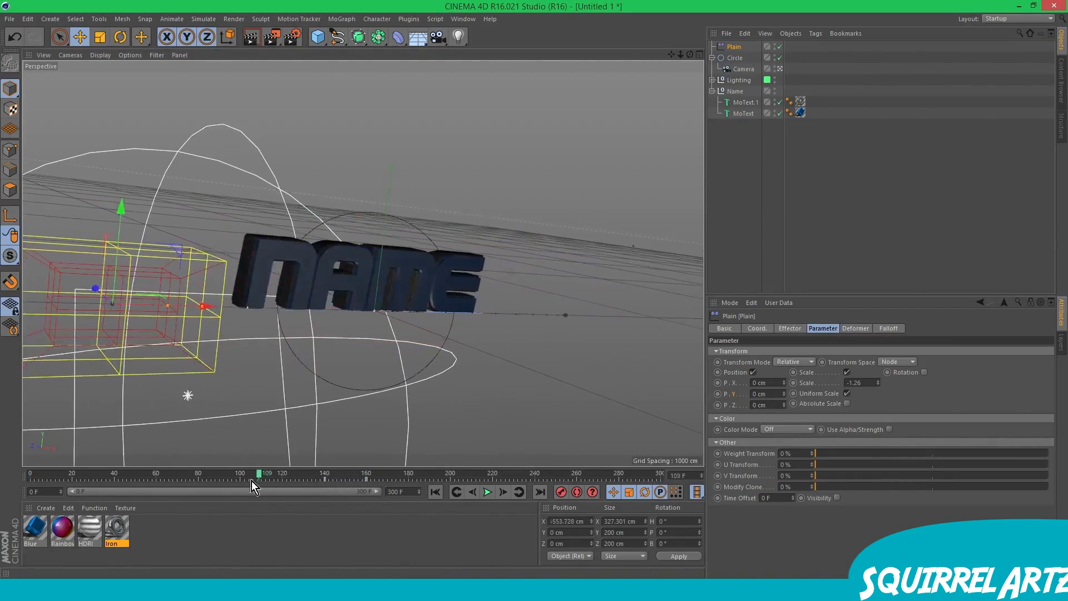
click(493, 492)
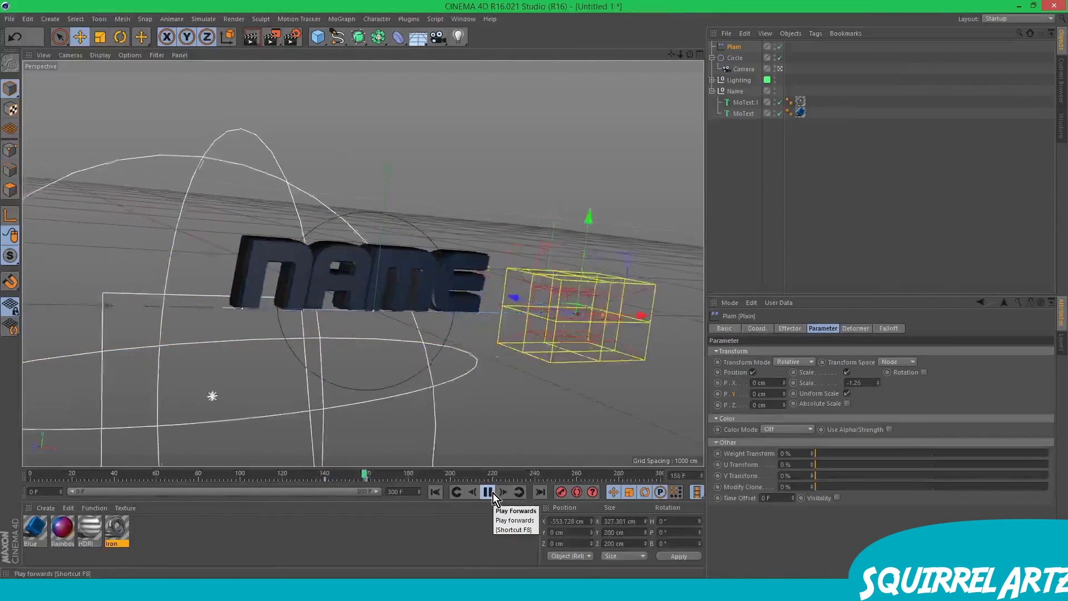
click(493, 492)
- Shift the falloff box's second position key to frame 170 and check the slower sweep
drag(364, 474, 282, 480)
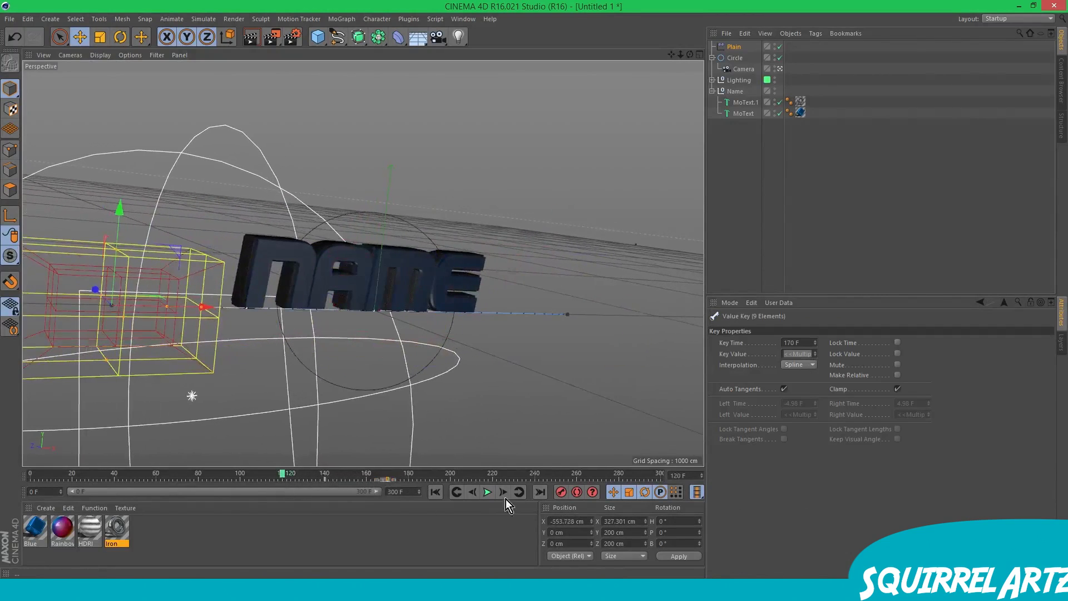
click(424, 478)
mouse_move(404, 473)
mouse_down()
mouse_move(317, 476)
mouse_move(389, 473)
mouse_up()
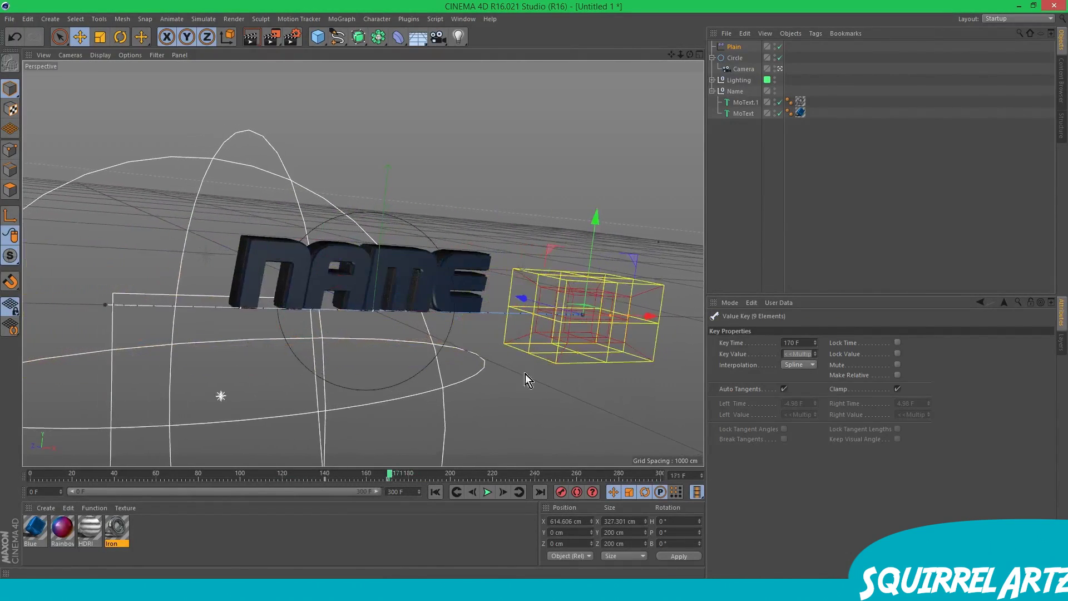
- Add a Delay effector to both MoText objects
click(737, 104)
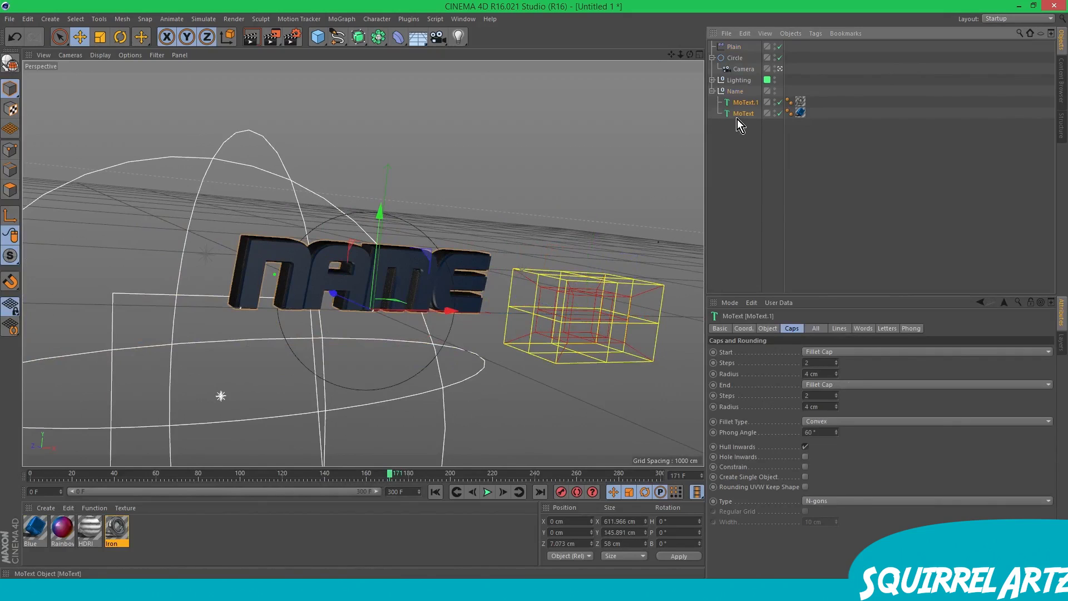
shift+click(736, 115)
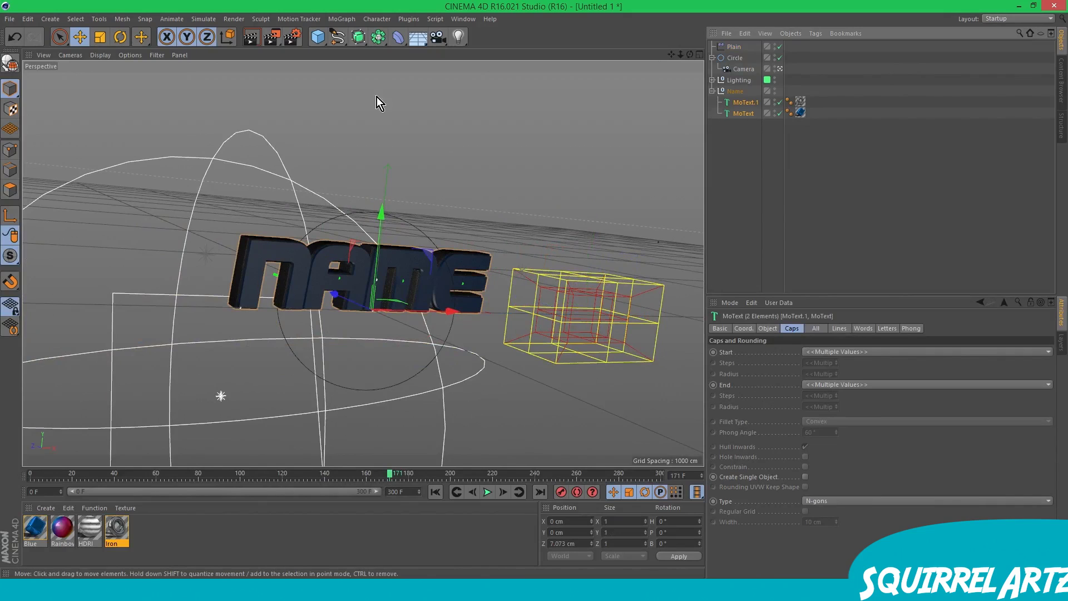
click(340, 19)
mouse_move(356, 37)
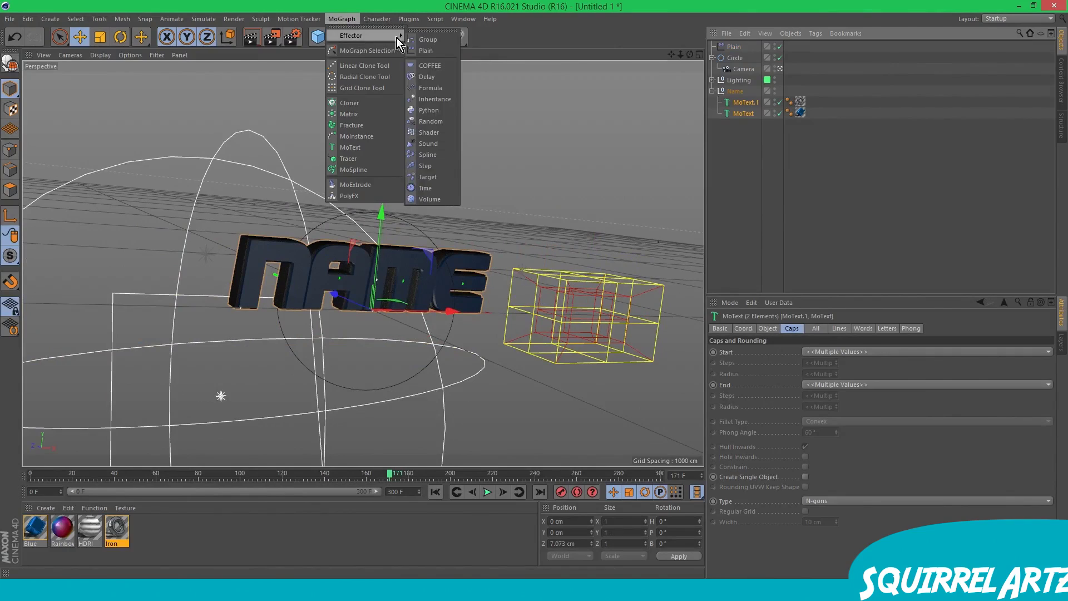
click(425, 78)
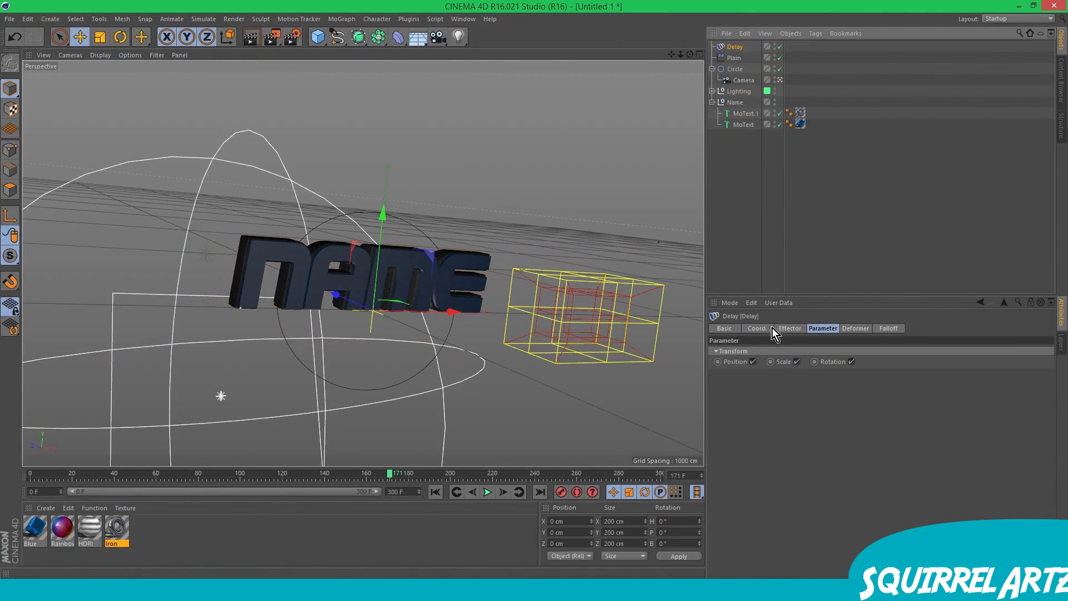
- Set the Delay effector's strength to 76% and its mode to Spring, and preview the animation
drag(976, 349, 989, 351)
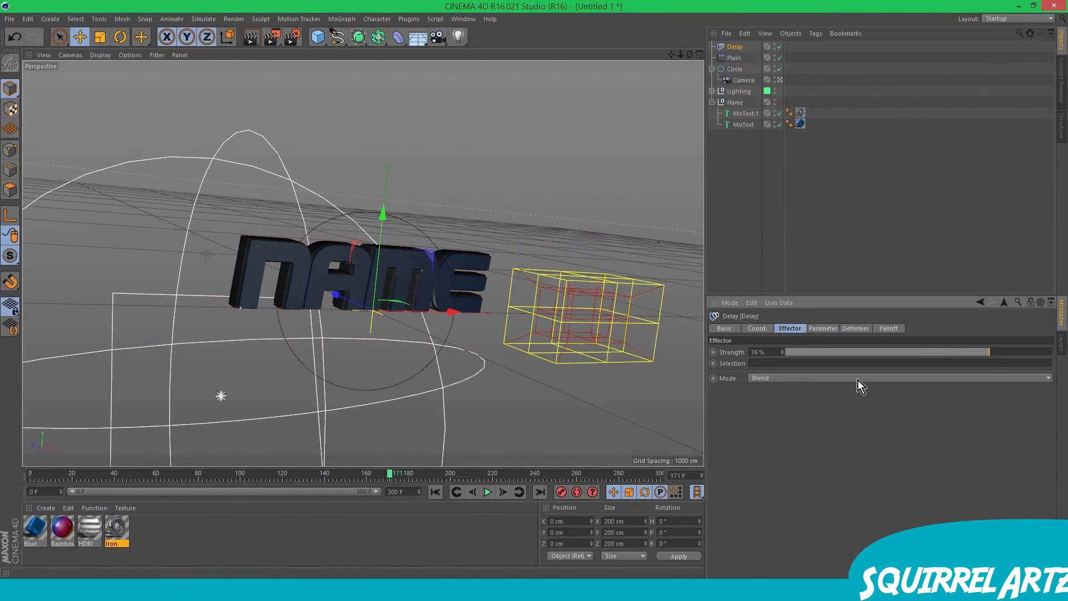
click(775, 379)
click(776, 411)
drag(392, 473, 119, 476)
click(487, 491)
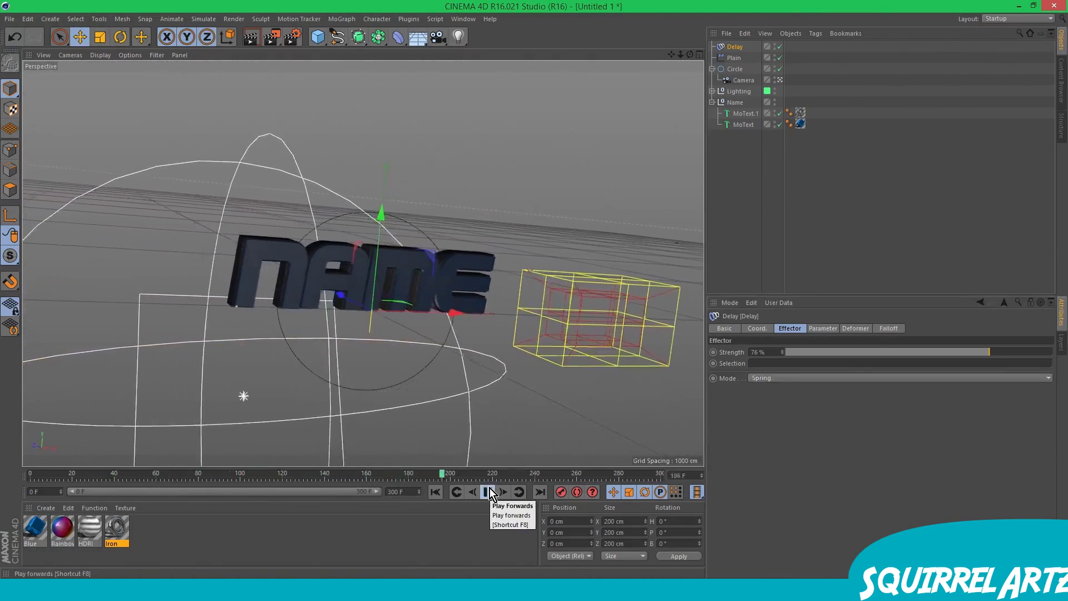
click(488, 492)
drag(587, 472, 428, 471)
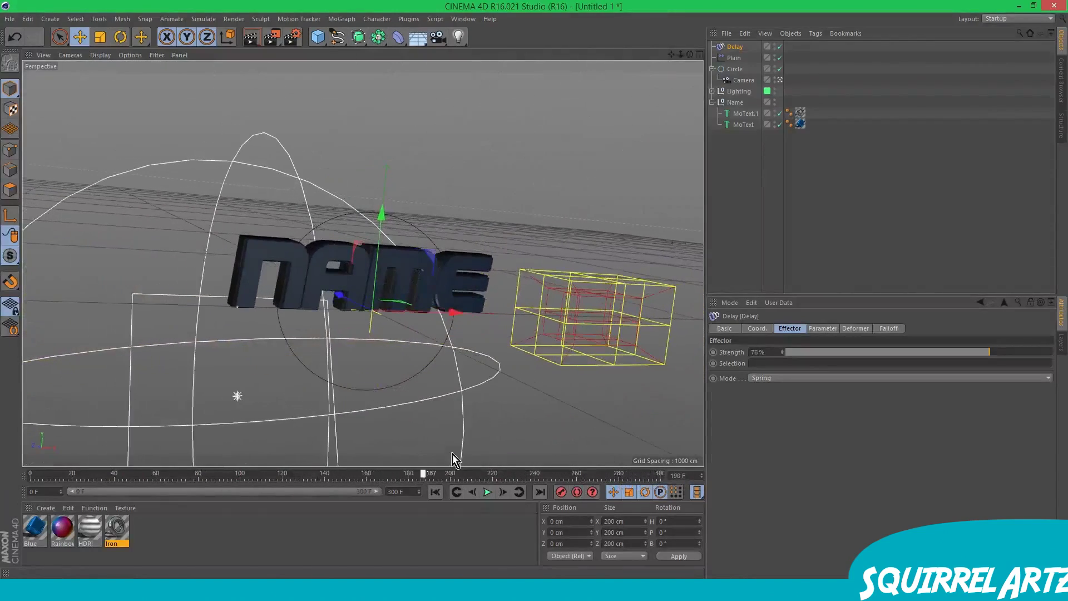
- Enable Rotation on the Plain effector, set its pitch rotation to 132°, and play back the letter animation
click(734, 57)
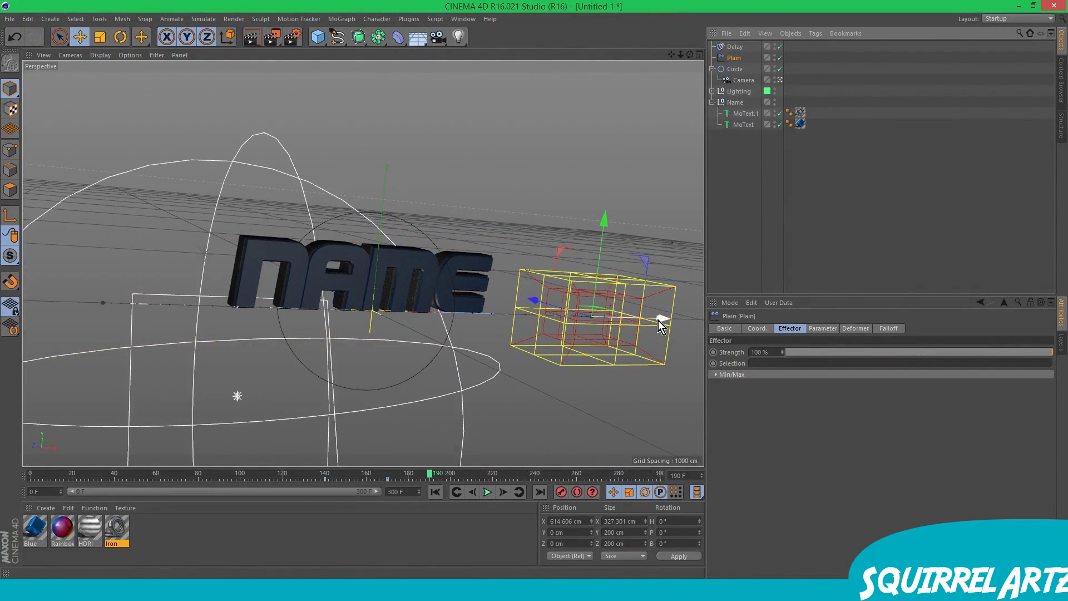
click(821, 329)
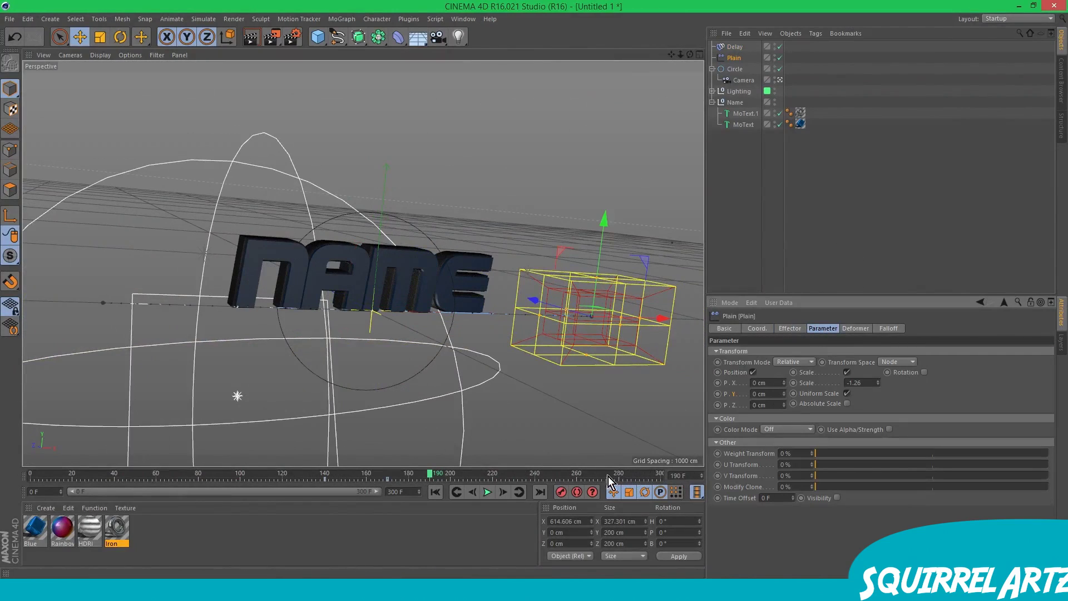
drag(365, 472, 360, 472)
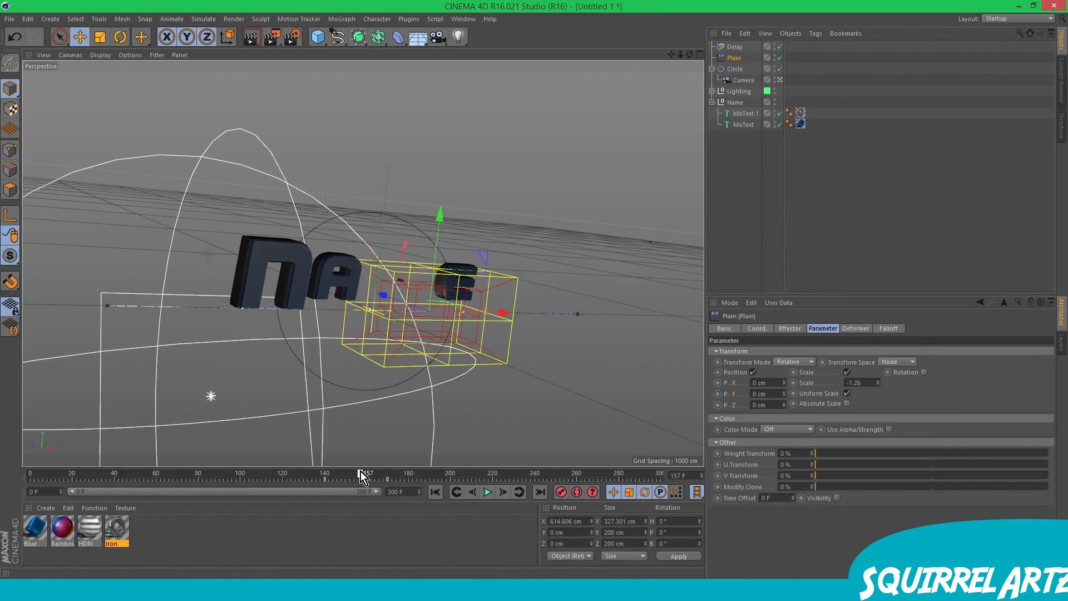
click(924, 372)
click(934, 393)
text(-50)
key(Return)
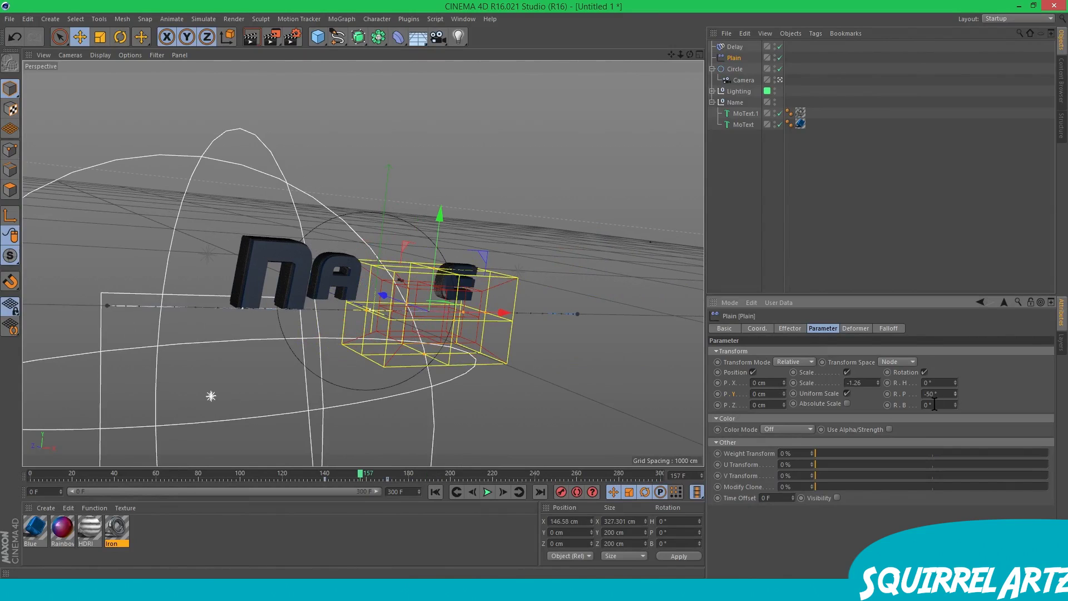
drag(955, 393, 955, 378)
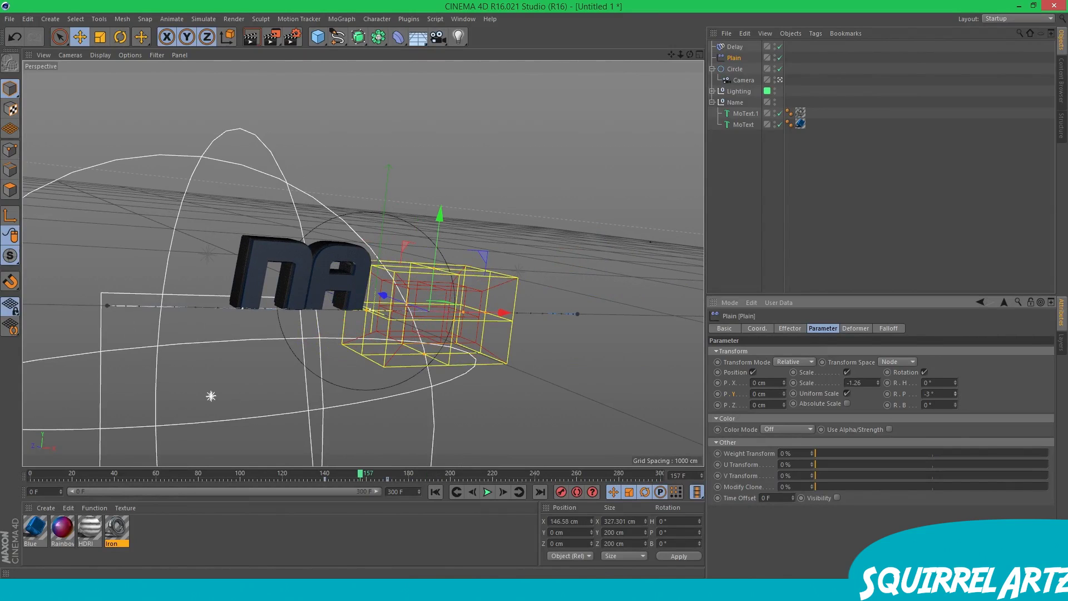
drag(365, 473, 171, 472)
click(491, 492)
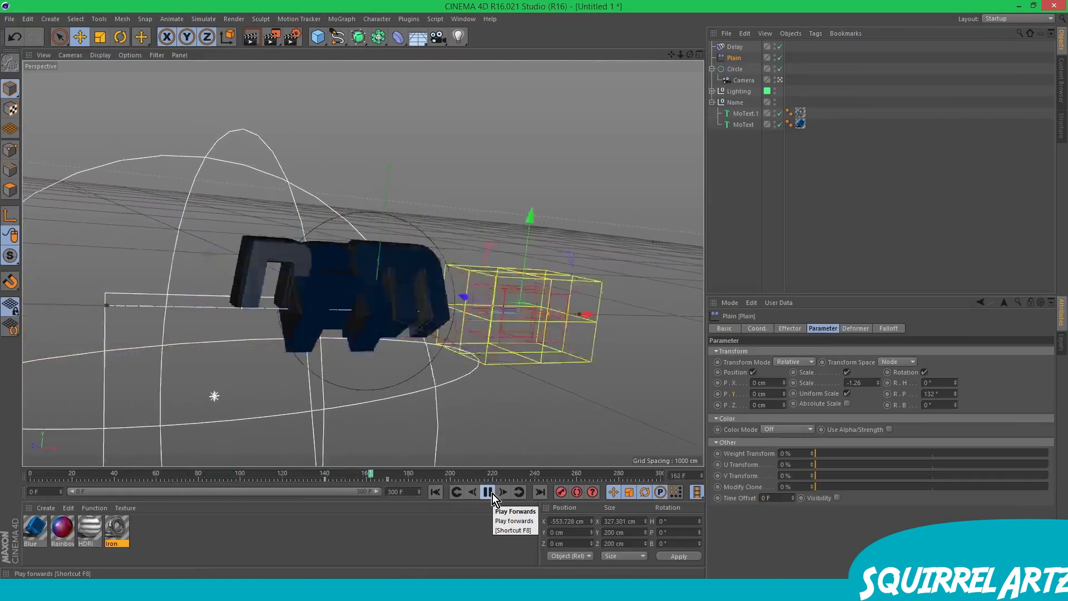
click(492, 493)
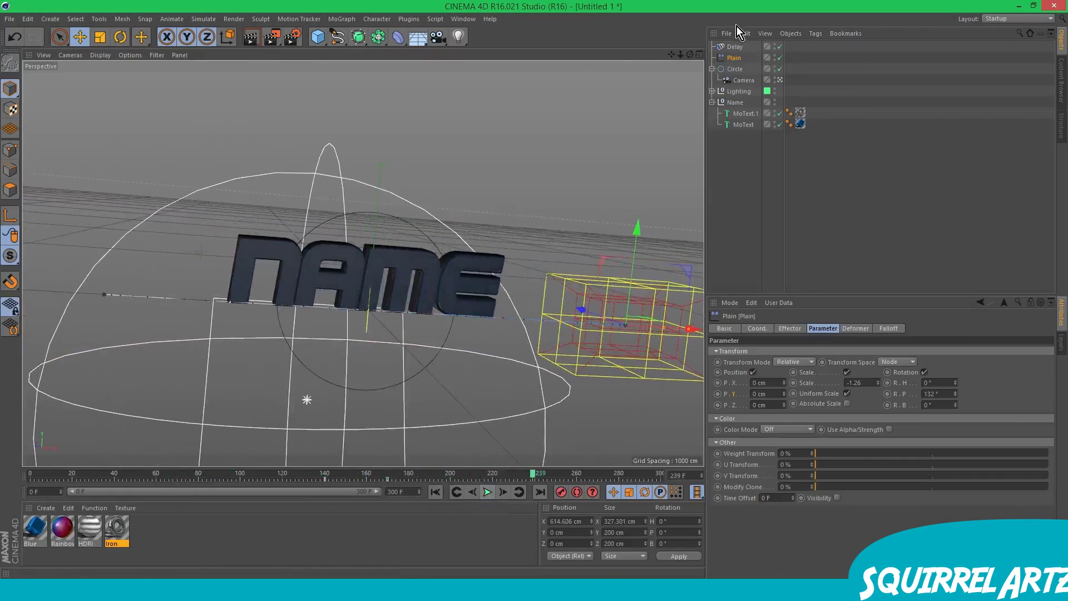
- Raise the Delay effector's strength to 86% and preview the letter animation again
click(730, 47)
click(803, 330)
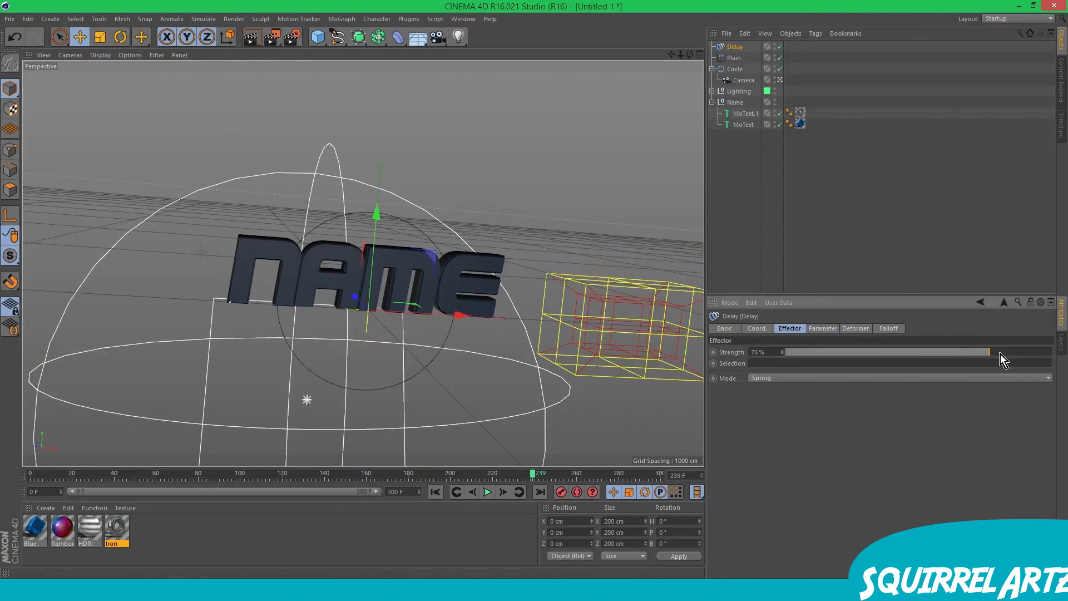
drag(1009, 354, 1016, 353)
drag(530, 472, 181, 472)
click(488, 491)
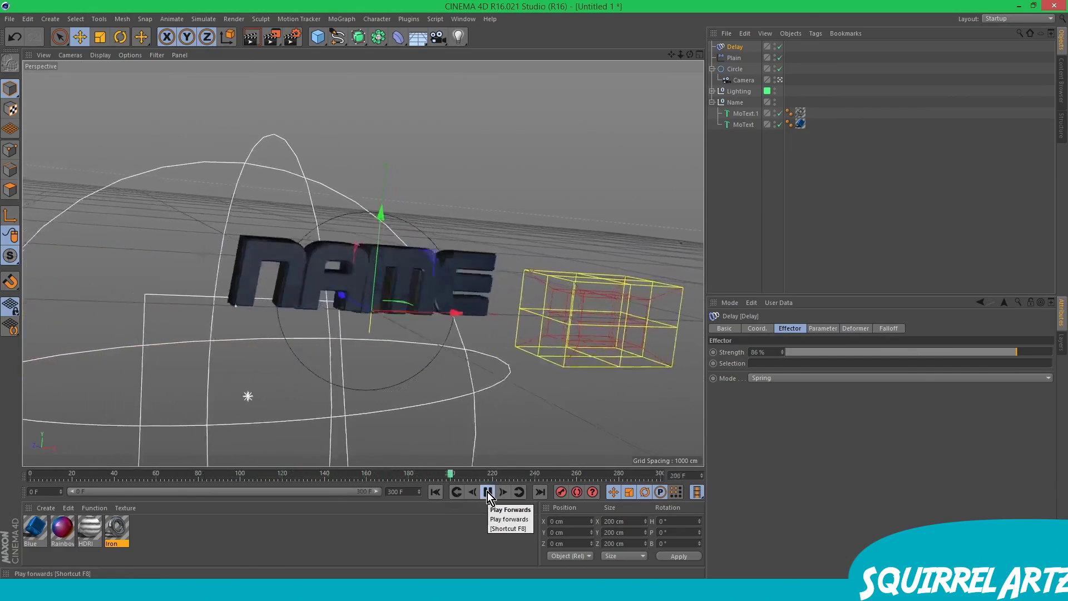
click(488, 492)
drag(569, 474, 551, 459)
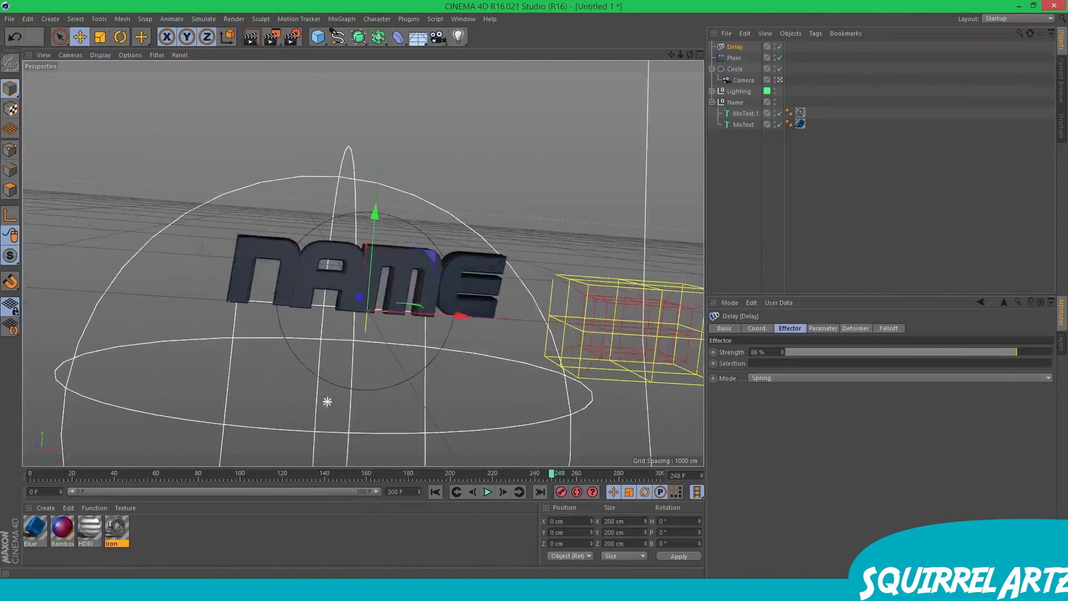
click(50, 18)
click(10, 18)
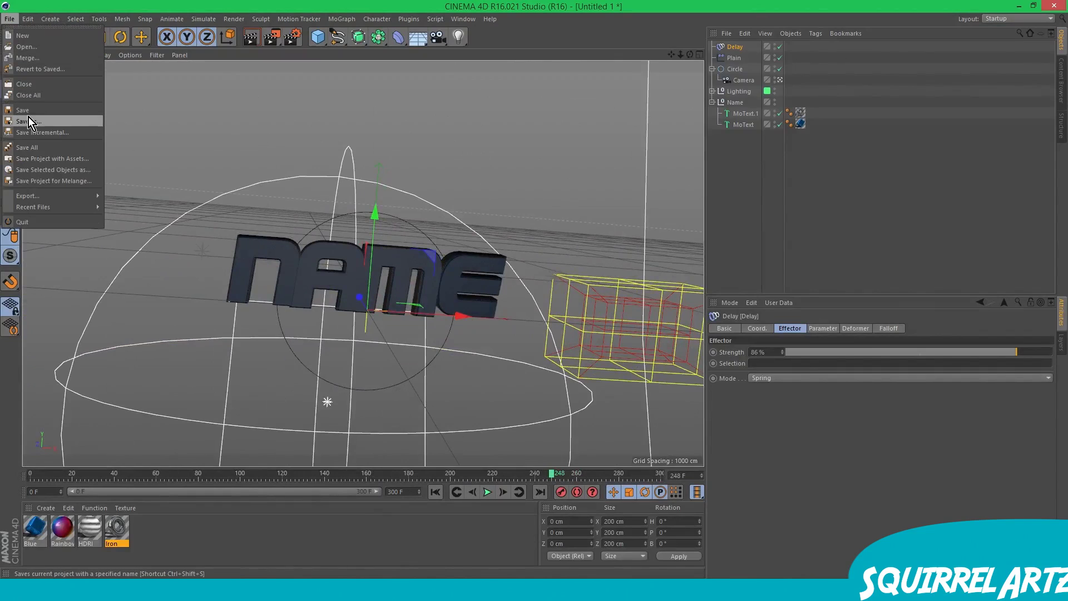
click(452, 178)
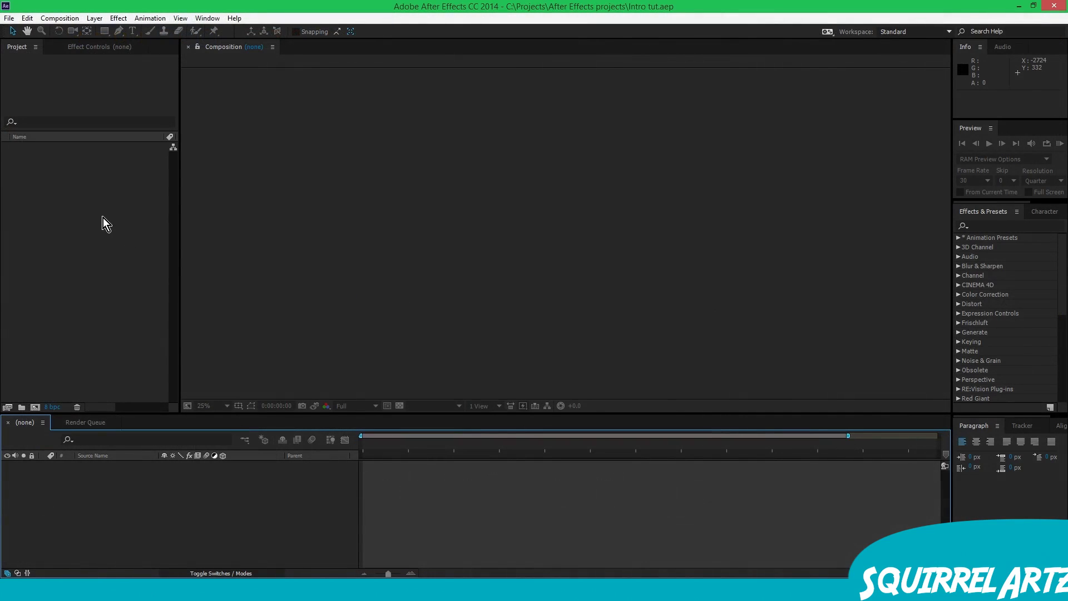
- Switch to After Effects and import the intro_tut compositing project file from its render folder
right_click(75, 179)
mouse_move(143, 239)
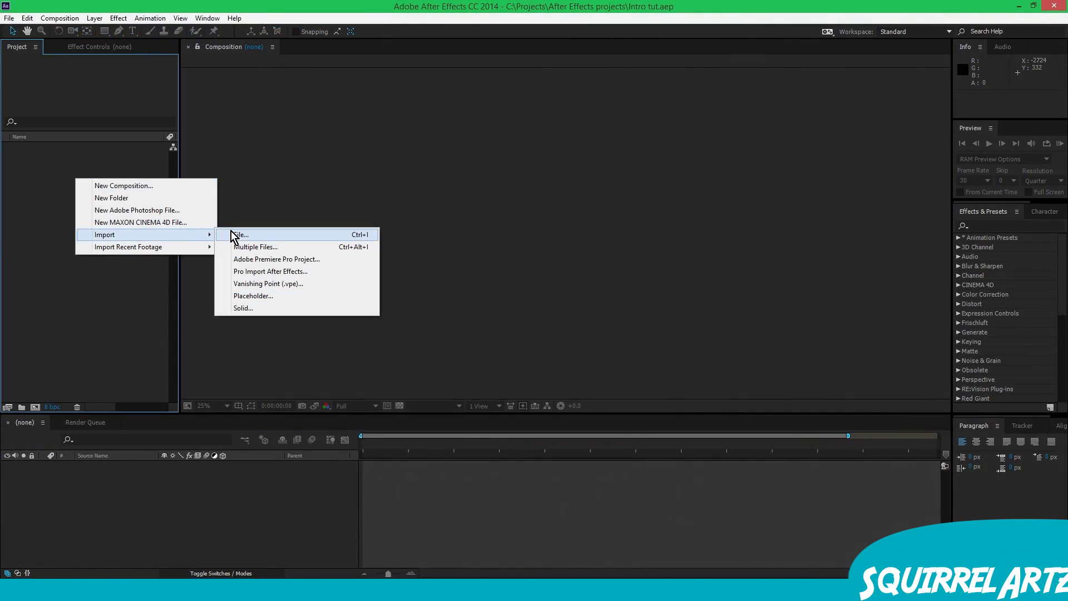
click(259, 235)
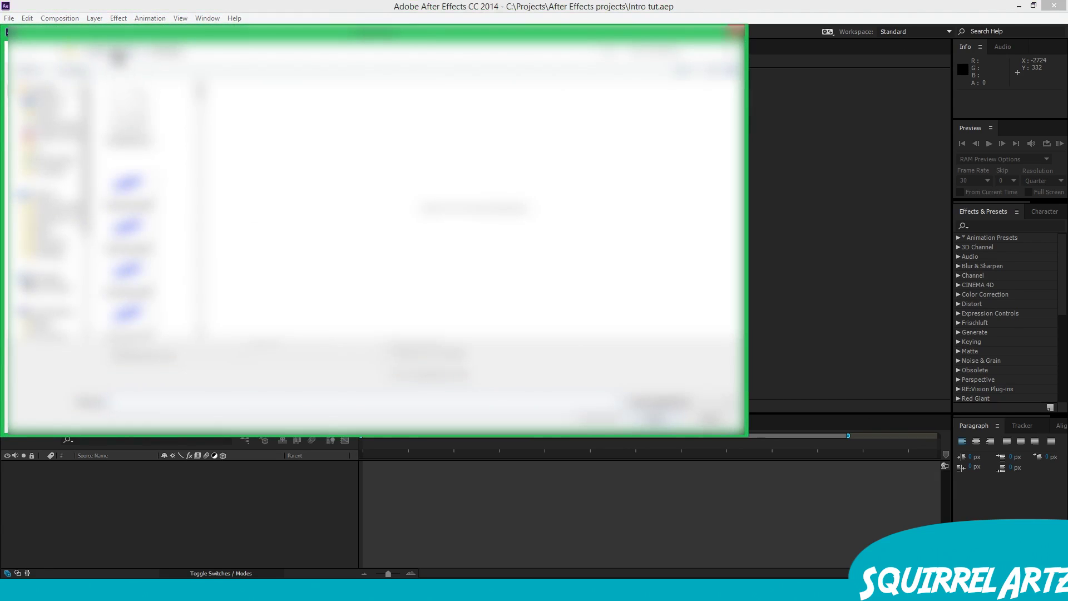
click(115, 55)
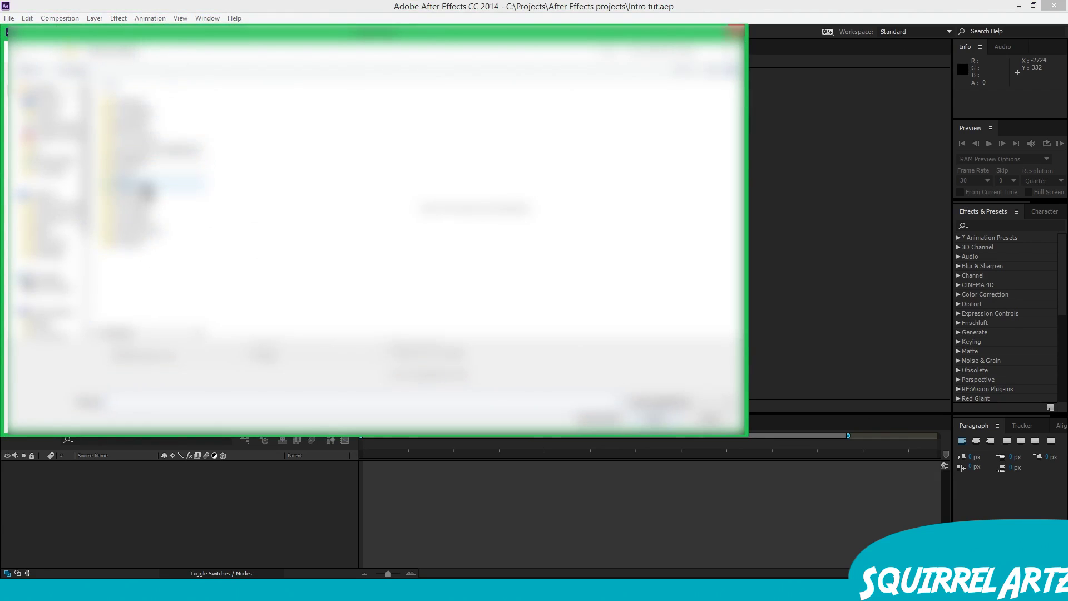
double_click(146, 187)
drag(197, 312, 197, 93)
click(139, 119)
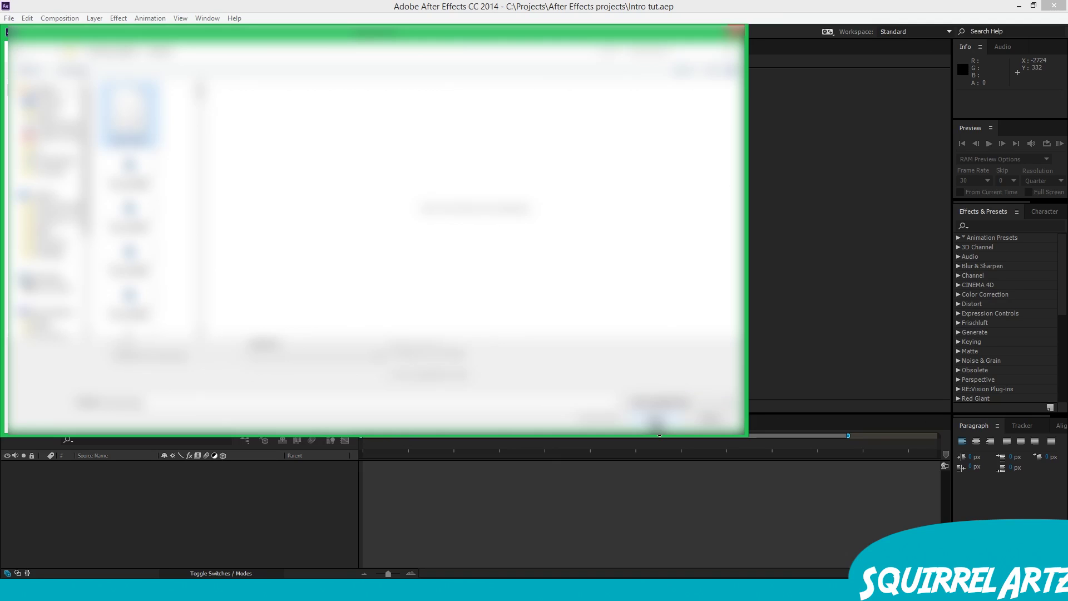
click(644, 418)
- Expand the imported intro_tut folder, widen the project list and open the intro_tut composition
click(6, 147)
drag(174, 238, 214, 239)
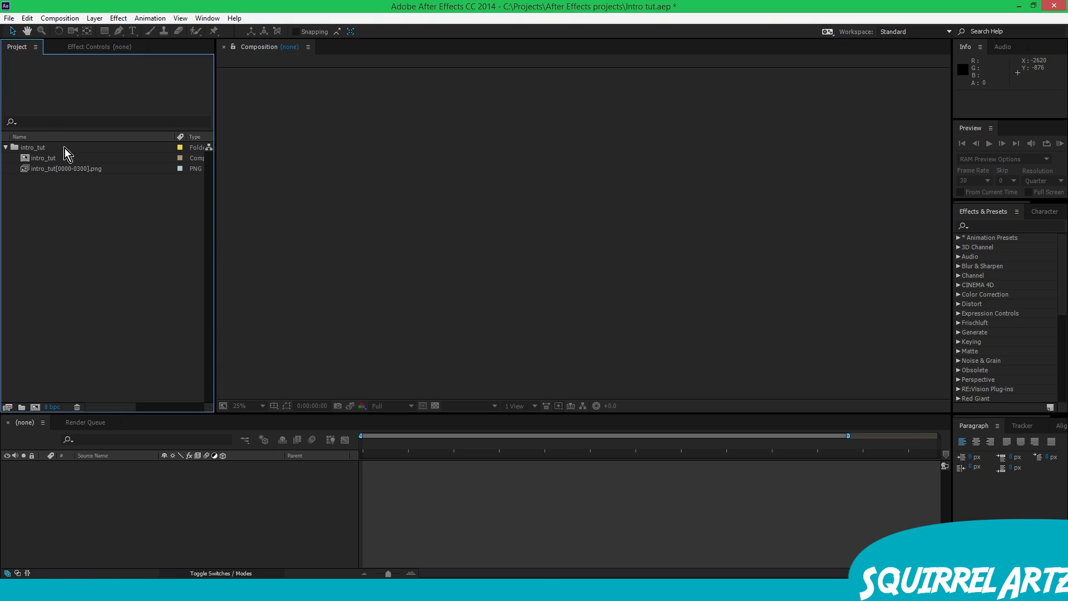
click(39, 160)
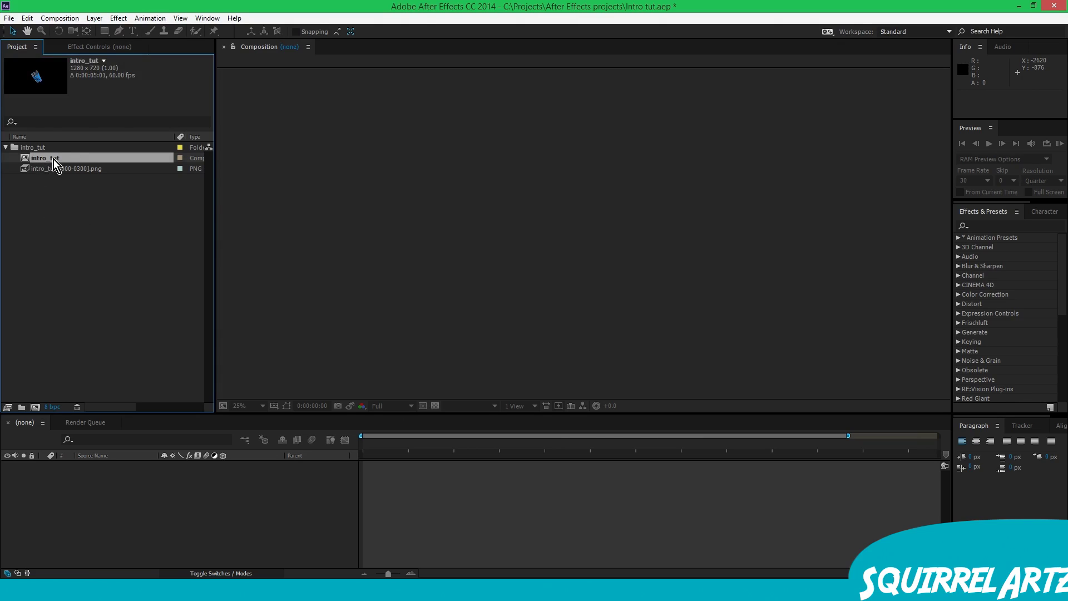
double_click(53, 158)
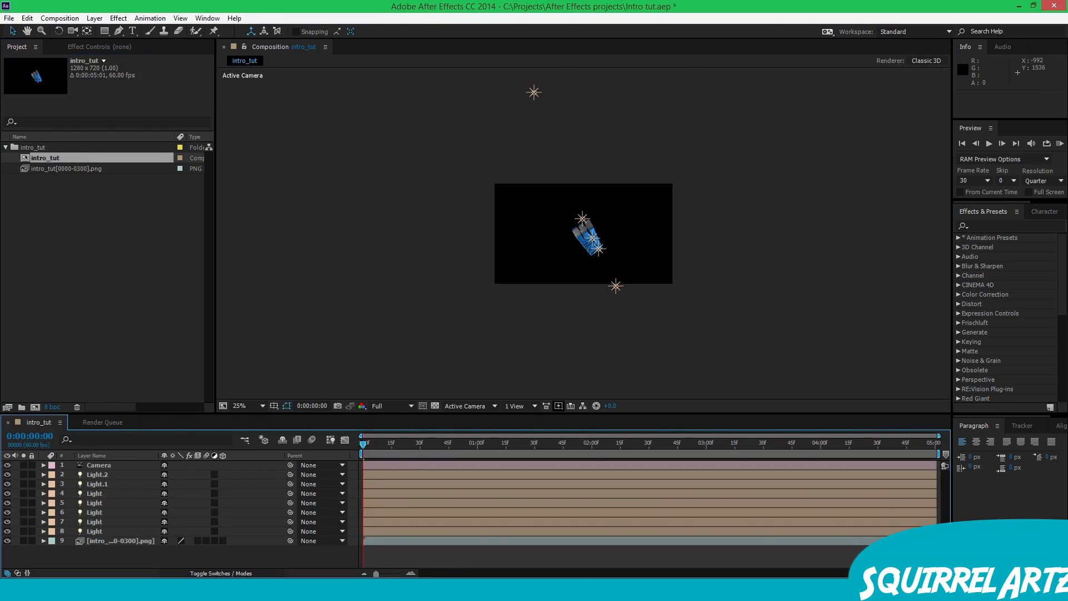
- Delete the seven light layers from the intro_tut composition and scrub through the animation
click(94, 531)
shift+click(97, 475)
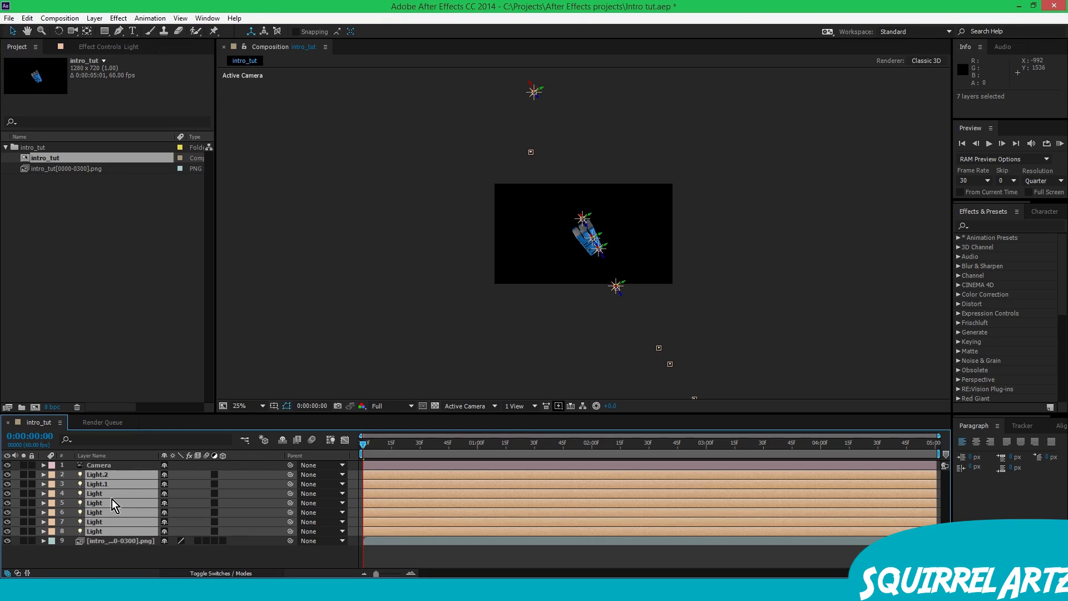
key(Delete)
click(439, 443)
click(594, 443)
drag(613, 443, 360, 445)
- Set the RAM preview frame rate to 60 and play a preview of the composition
click(986, 181)
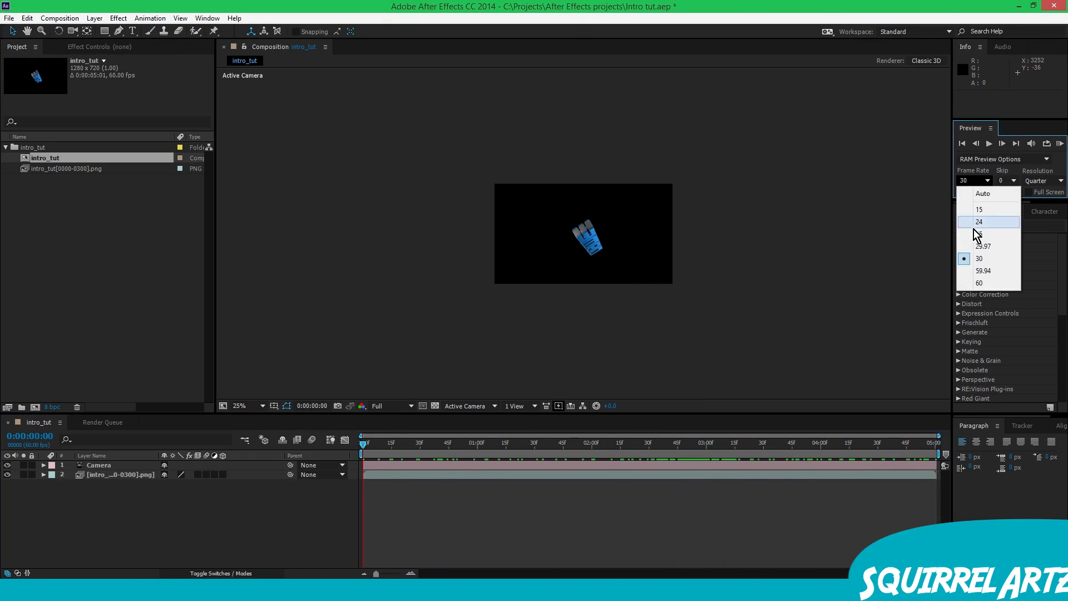
click(979, 284)
drag(469, 447, 576, 443)
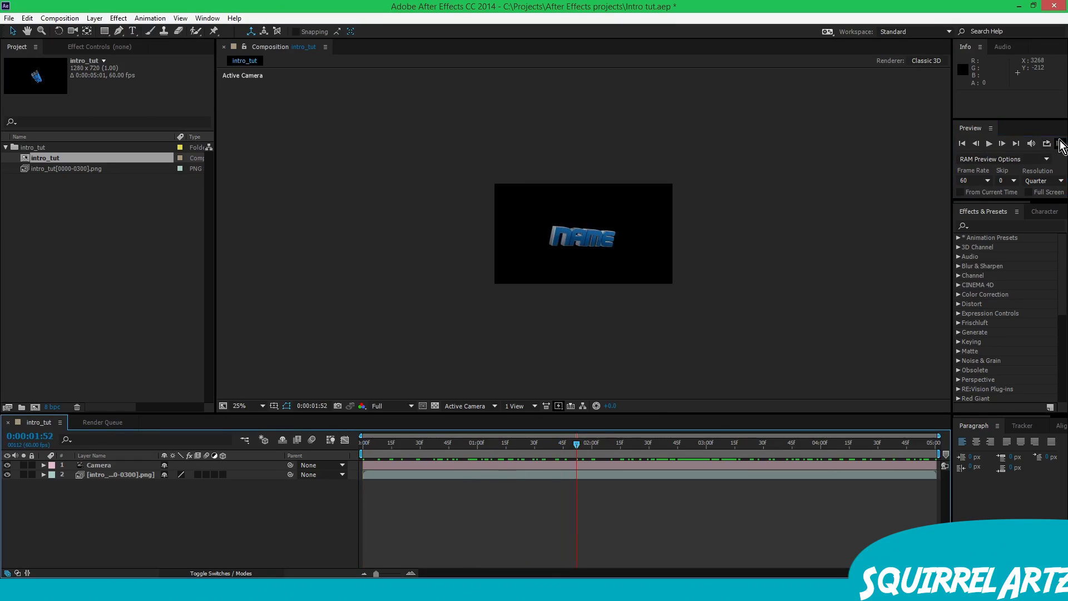
click(1059, 144)
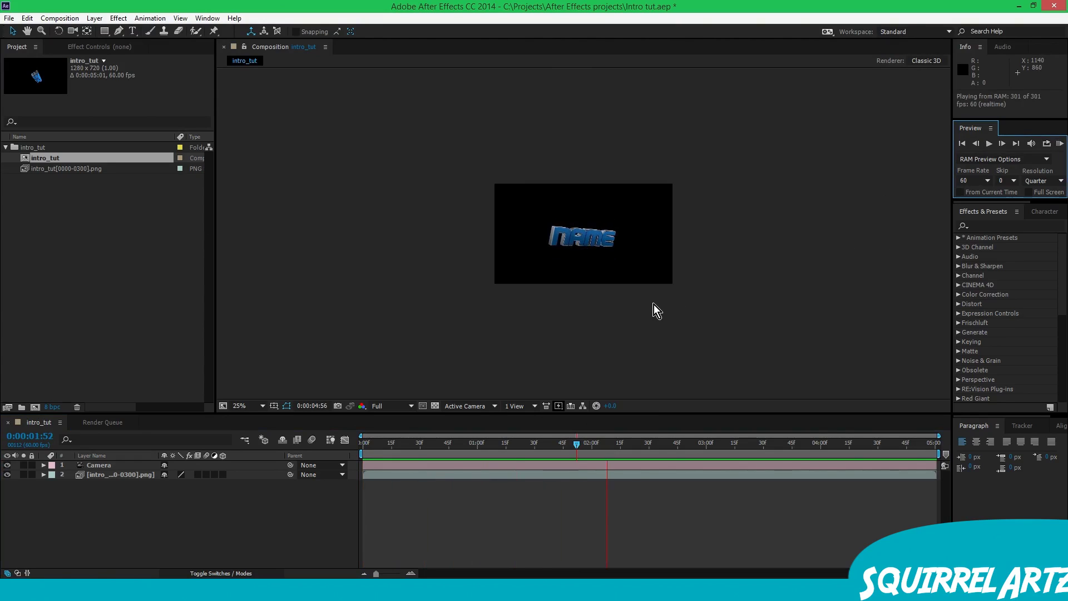
- Return to the first frame and show the composition at 50% magnification with Quarter resolution
right_click(31, 156)
click(70, 164)
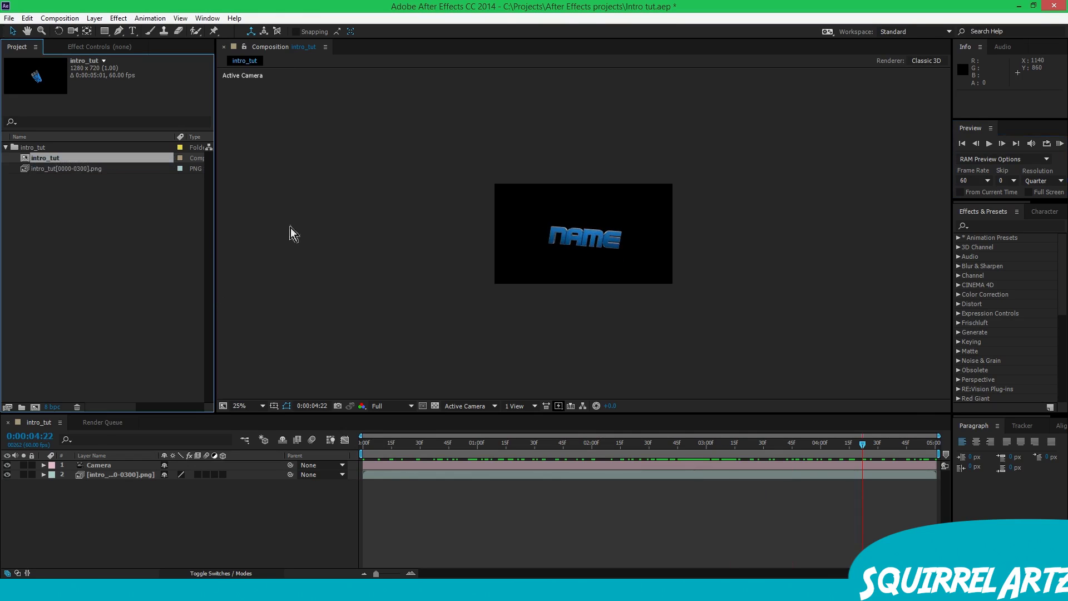
click(563, 361)
drag(747, 443, 232, 500)
scroll(633, 301, up, 3)
scroll(632, 300, down, 1)
click(381, 406)
click(411, 471)
click(241, 504)
- Create a black solid named BG and place it beneath the rendered PNG sequence layer
right_click(129, 510)
mouse_move(188, 385)
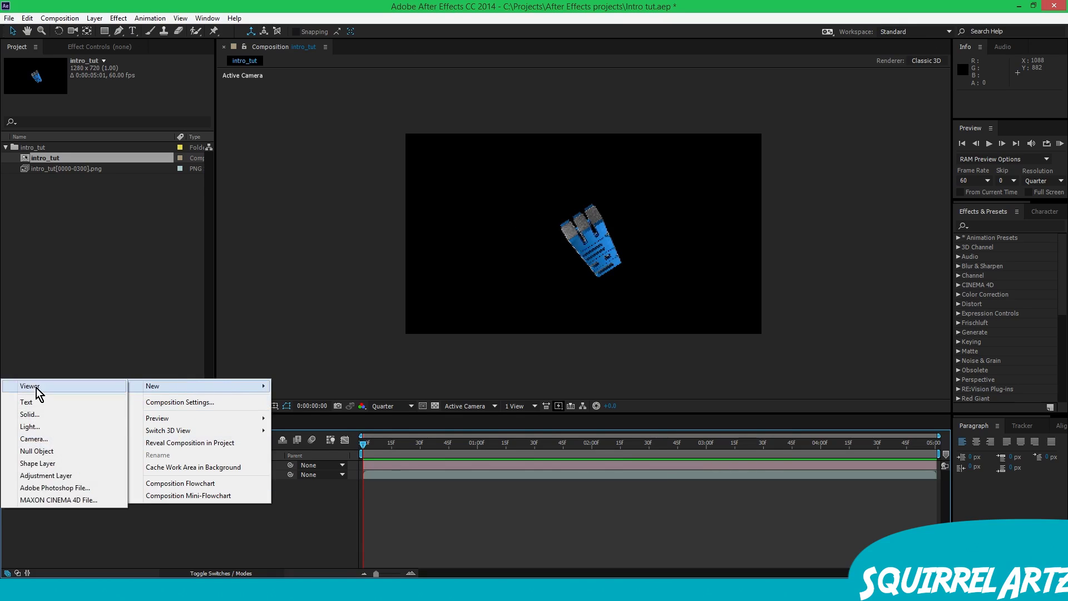
click(30, 415)
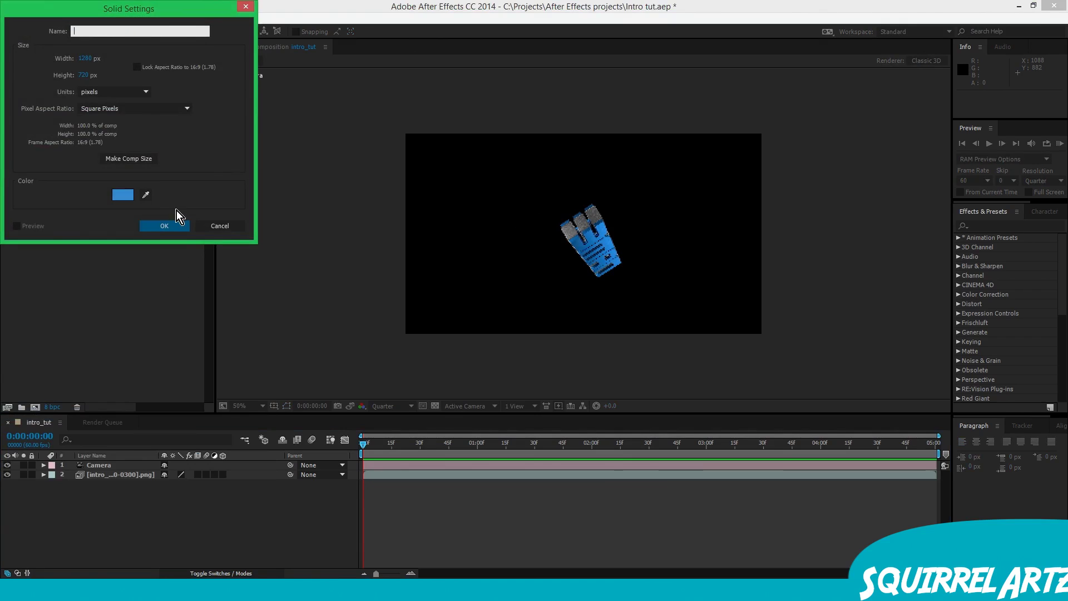
click(123, 195)
drag(159, 155, 34, 324)
key(Return)
click(161, 229)
drag(117, 467, 123, 513)
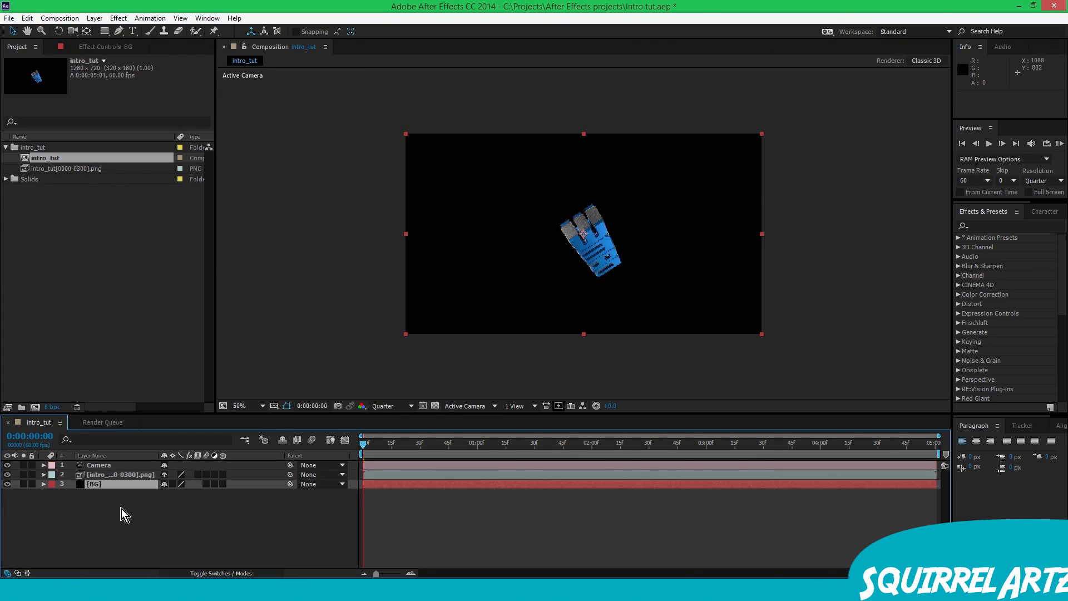
- Find the Trapcode Particular effect, apply it to the BG solid, and scrub to 0:00:00:23 to check the particles
click(1010, 220)
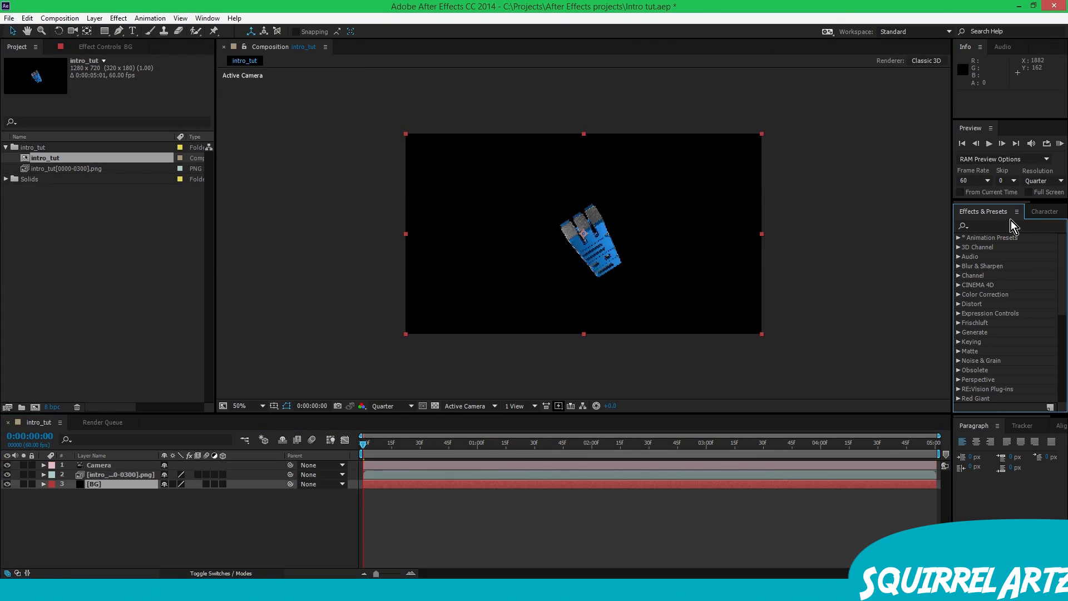
click(1018, 225)
text(part)
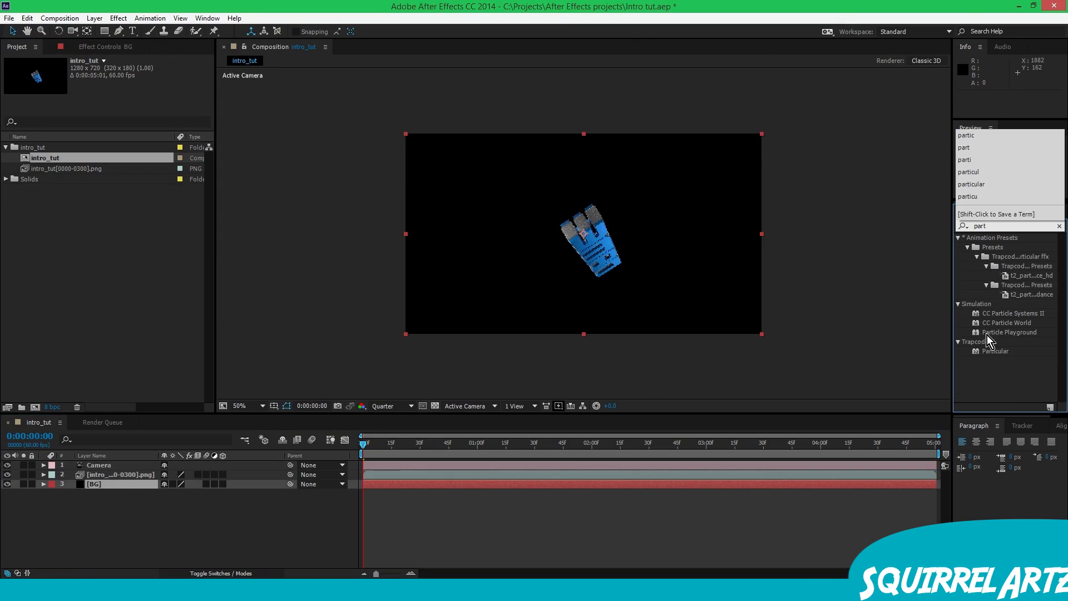
drag(995, 351, 584, 307)
click(1059, 226)
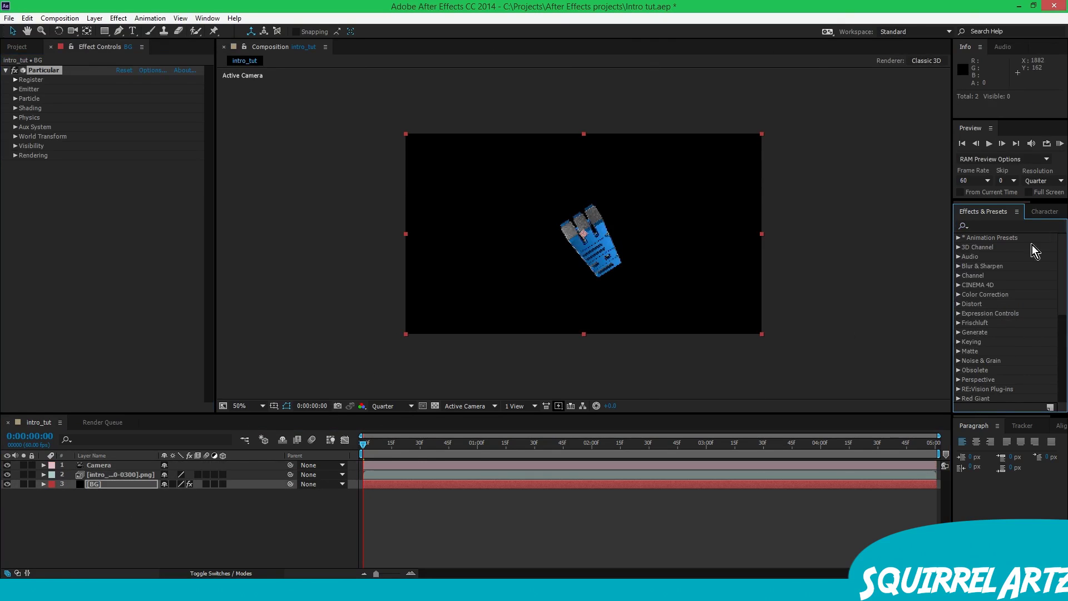
click(385, 444)
drag(386, 447, 407, 423)
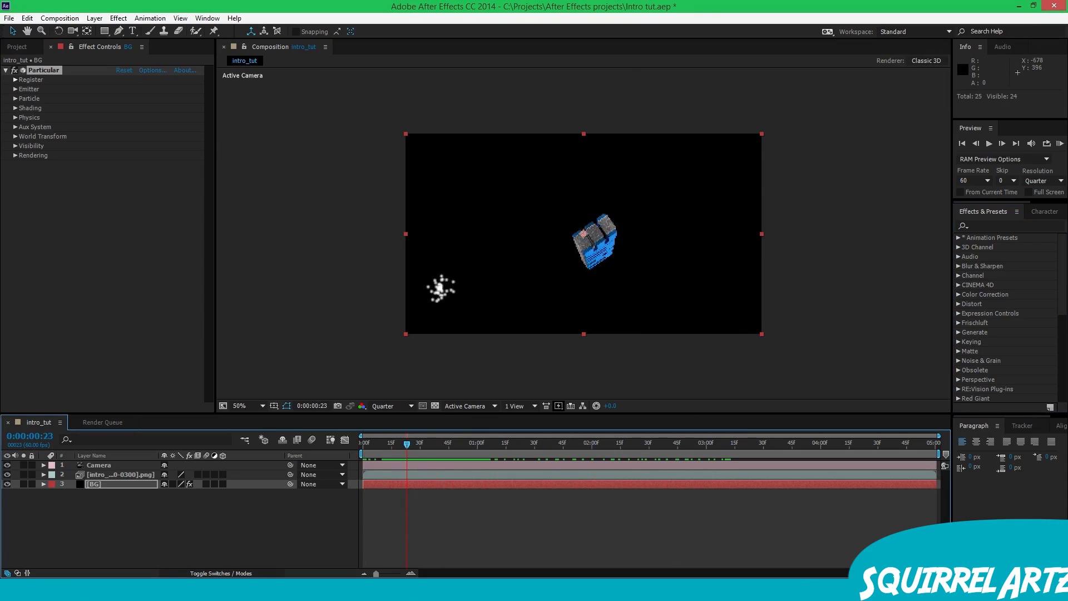
- Make Particular's emitter a Box sized X 8000, Y 8000 and Z 16000, and scrub the timeline to check the spread
click(16, 89)
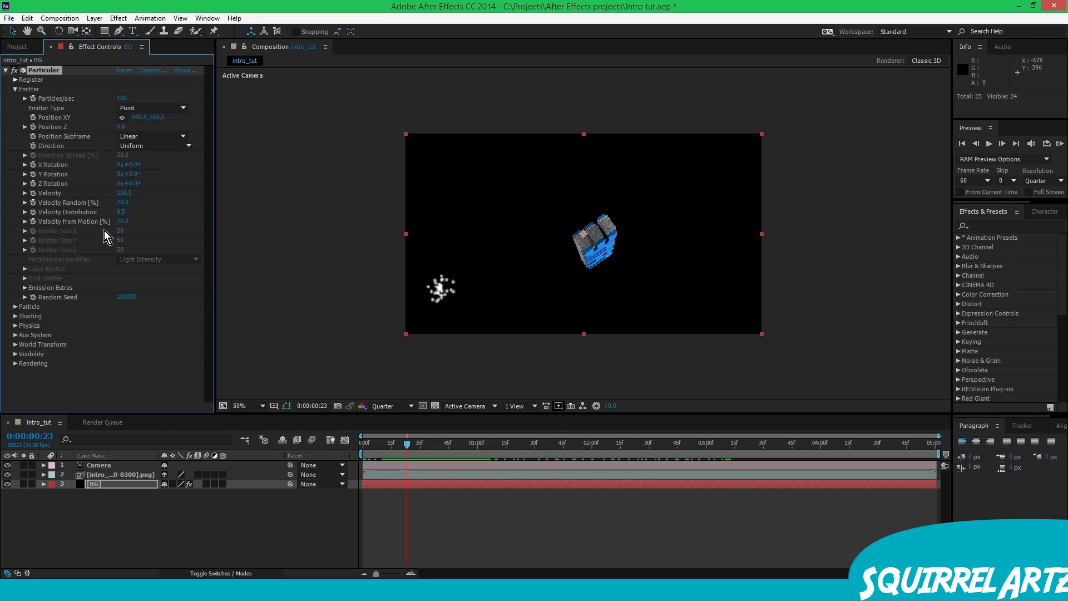
click(178, 108)
click(154, 134)
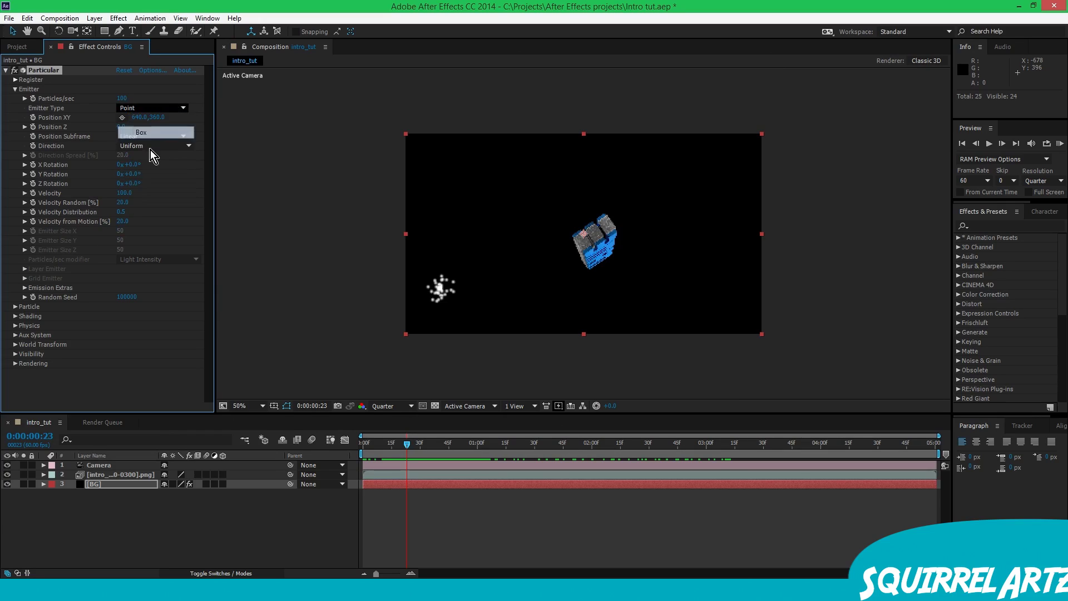
click(121, 231)
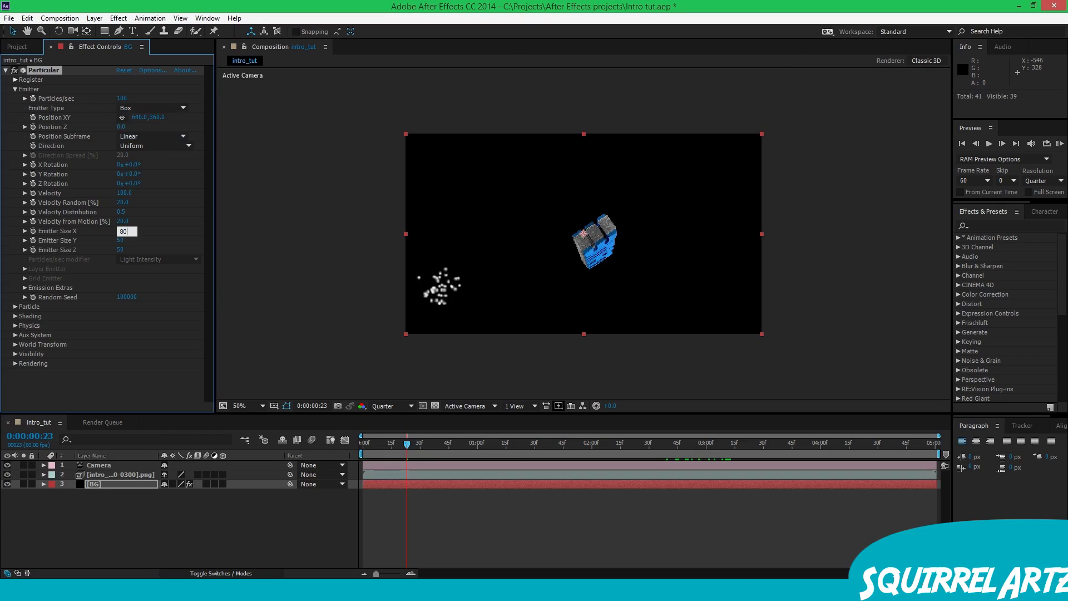
text(80)
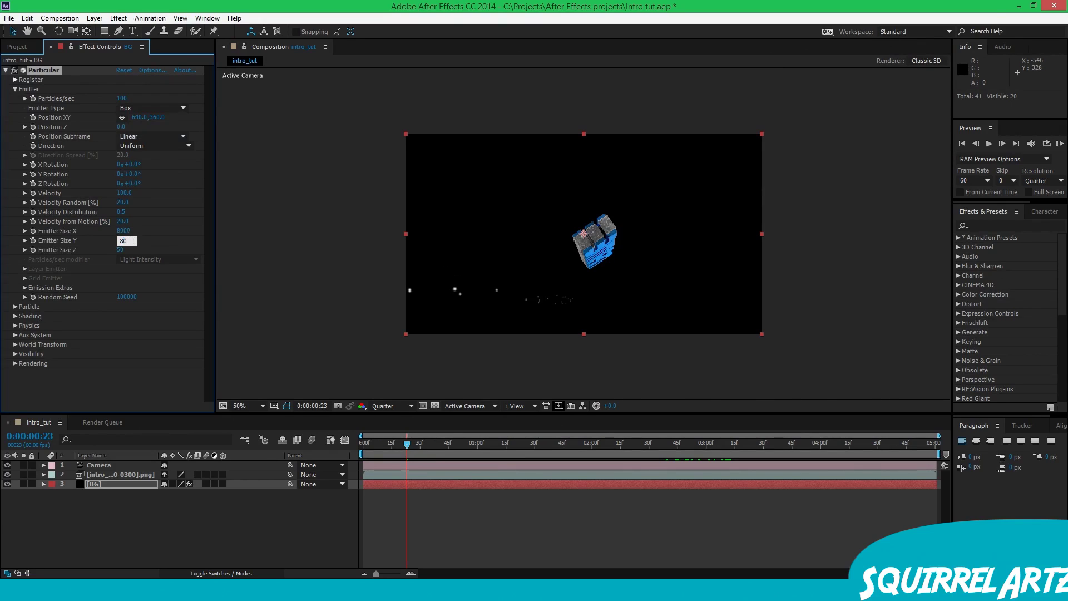
text(00)
key(Tab)
text(16000)
key(Return)
click(474, 443)
drag(480, 452, 887, 444)
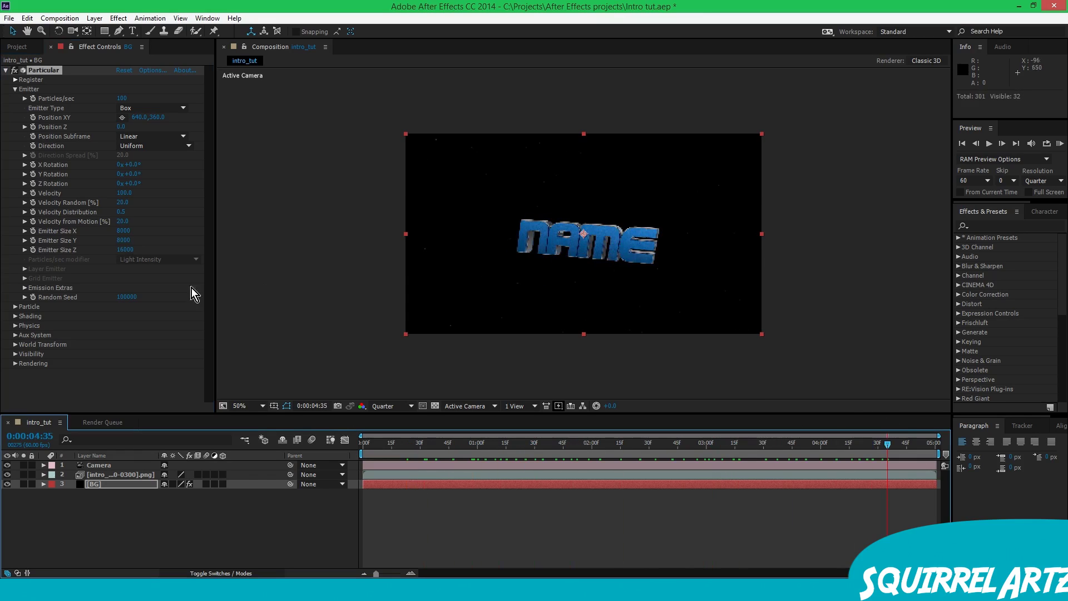
click(25, 289)
click(24, 288)
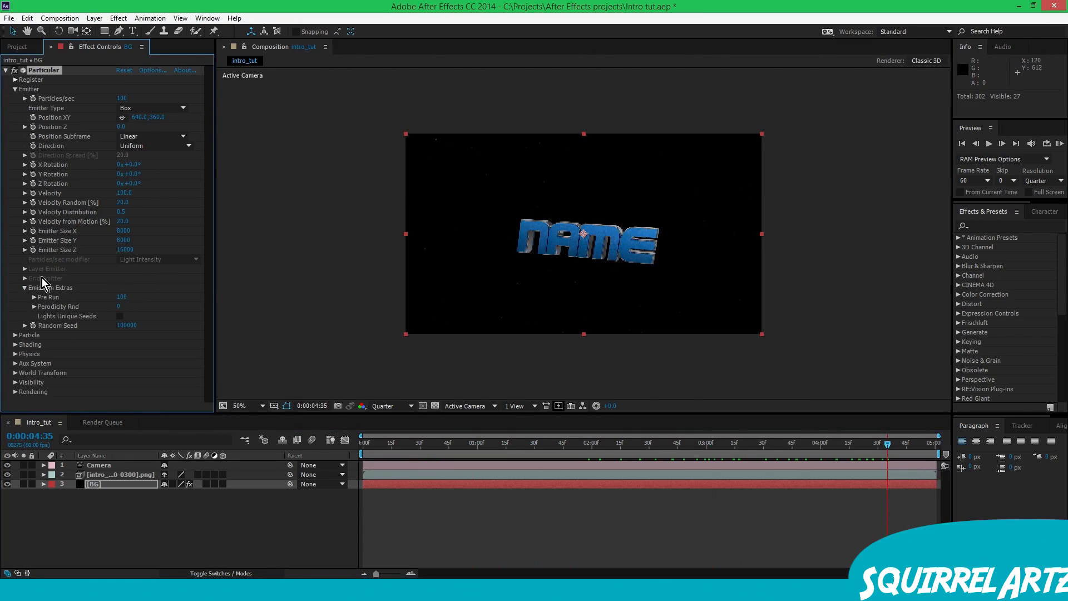
click(25, 287)
- Set Particular's particle life to 15 seconds
click(13, 89)
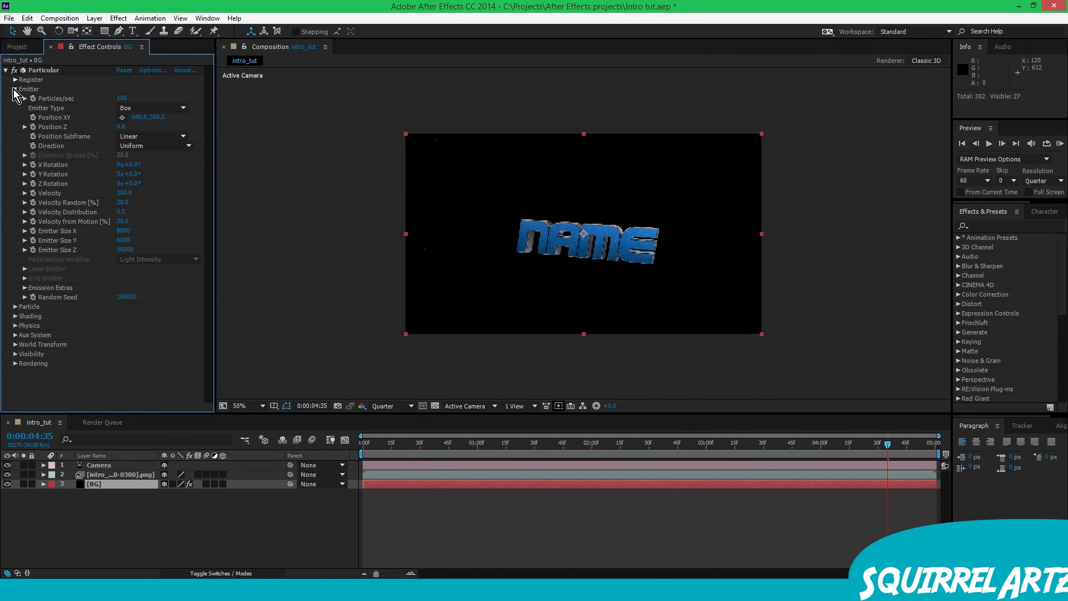
click(15, 89)
click(15, 99)
drag(471, 453, 704, 453)
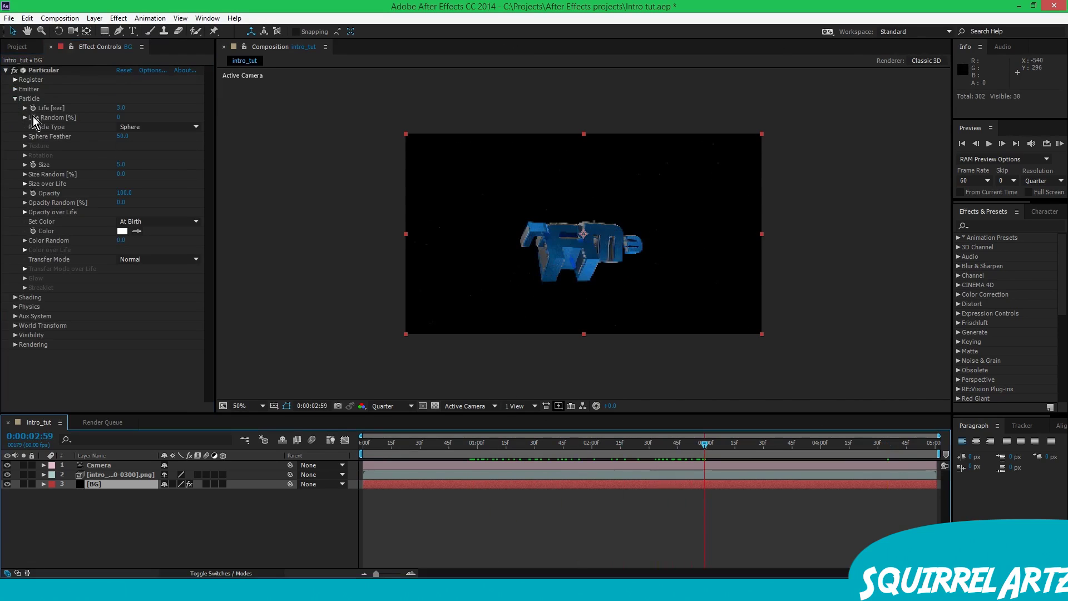
click(121, 109)
text(15)
key(Return)
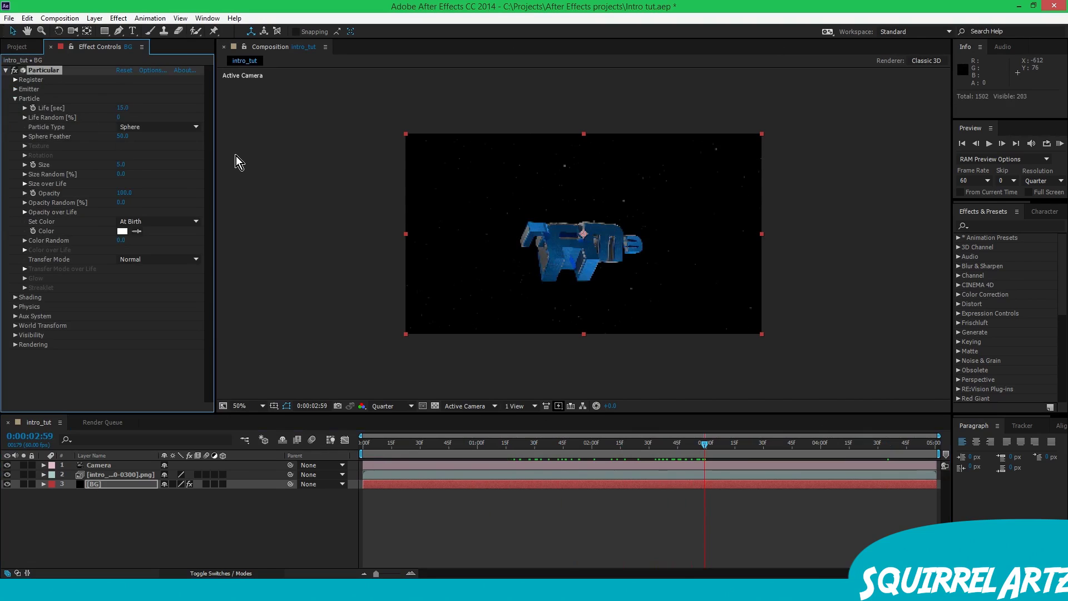
- Set the particle size to 800
click(91, 189)
click(123, 165)
text(800)
key(Return)
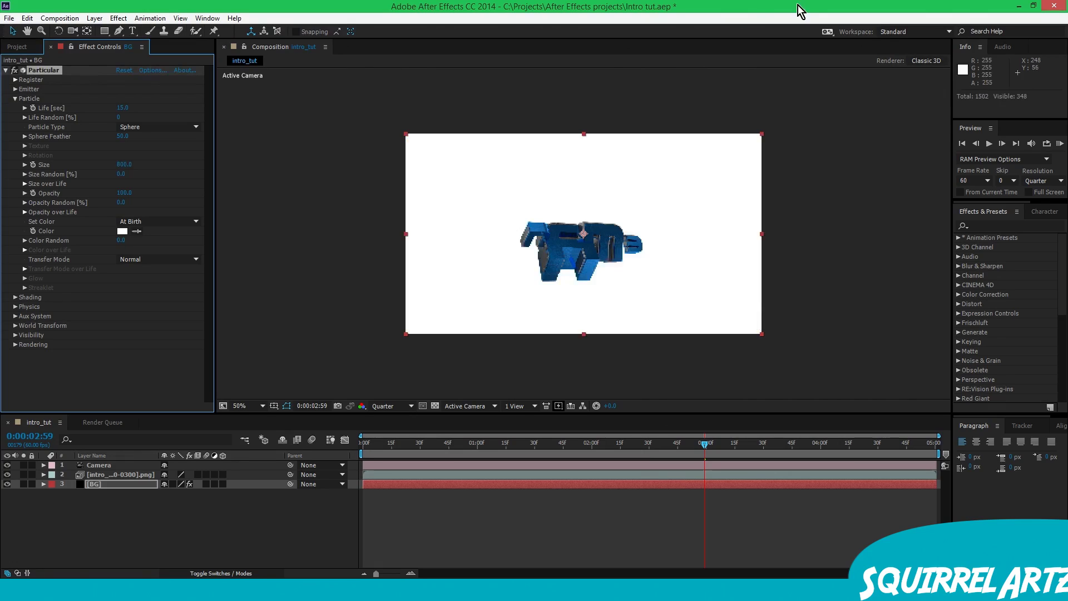
- Set the particle opacity to 2 and sample the particle color from the blue NAME lettering
click(124, 193)
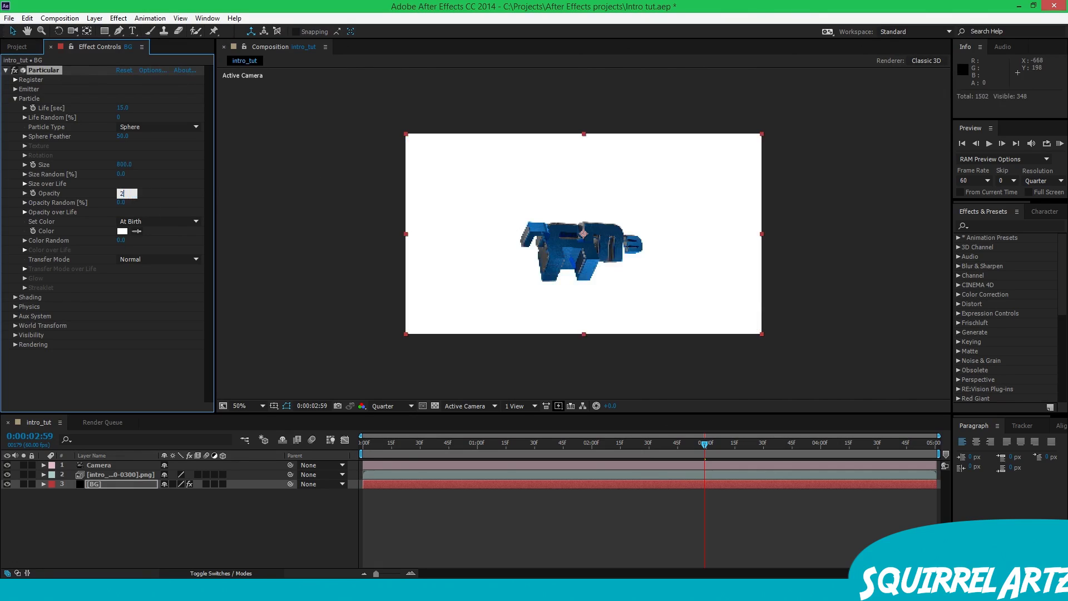
text(2)
key(Return)
drag(590, 444, 797, 443)
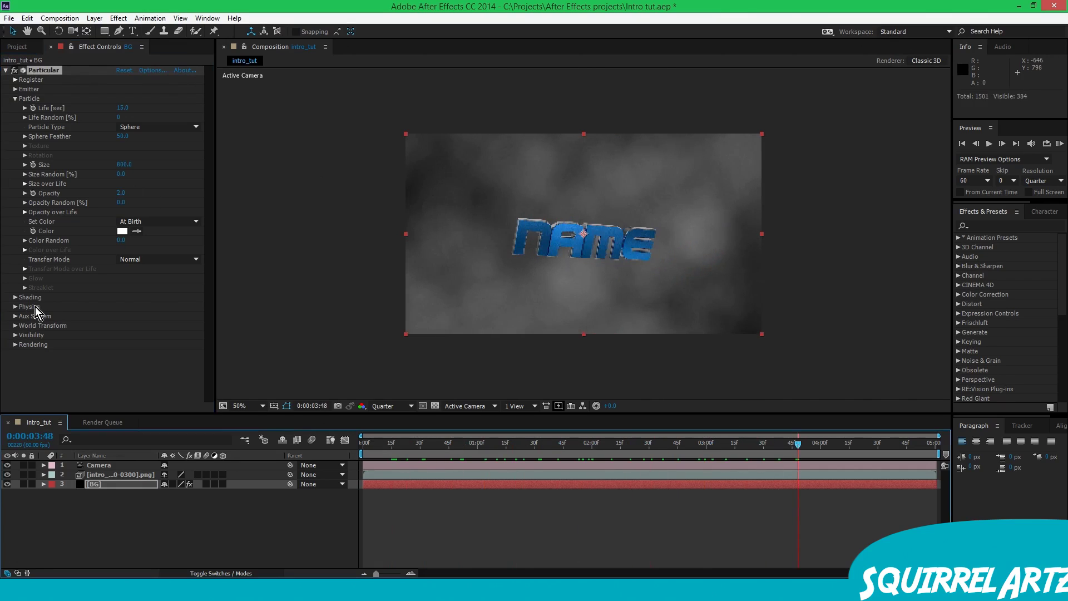
click(137, 231)
click(562, 237)
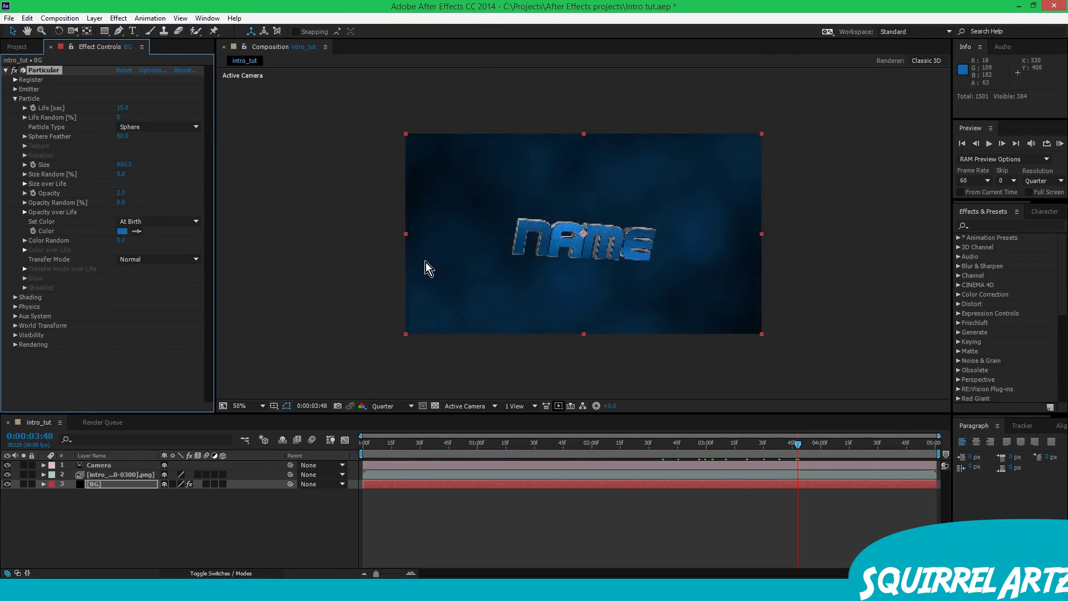
- Apply the quick-rise, slow-fall curve preset to both Opacity over Life and Size over Life, and scrub to check it
click(25, 212)
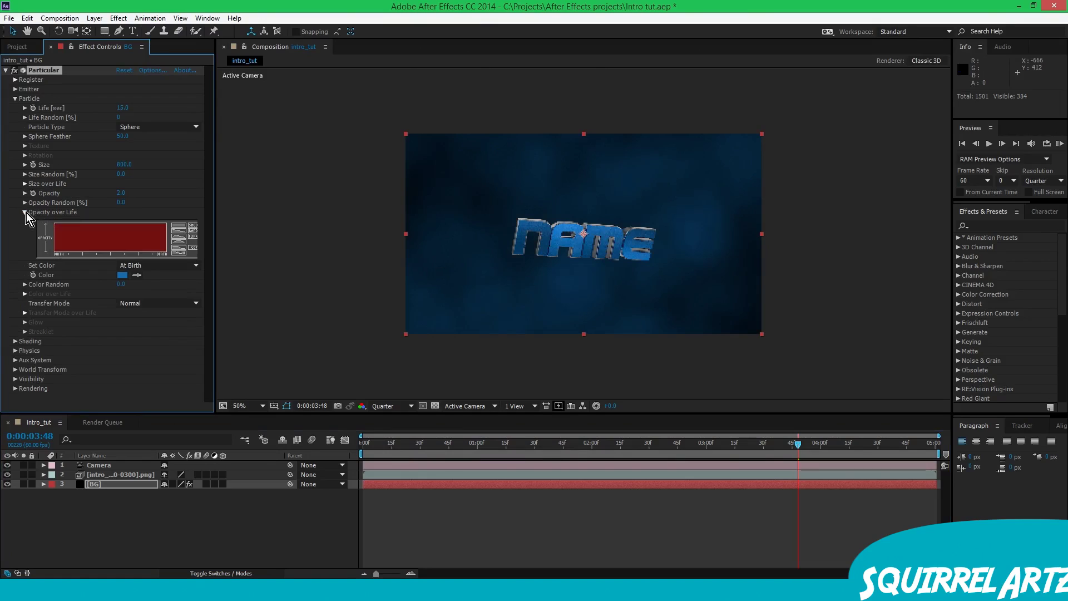
click(180, 238)
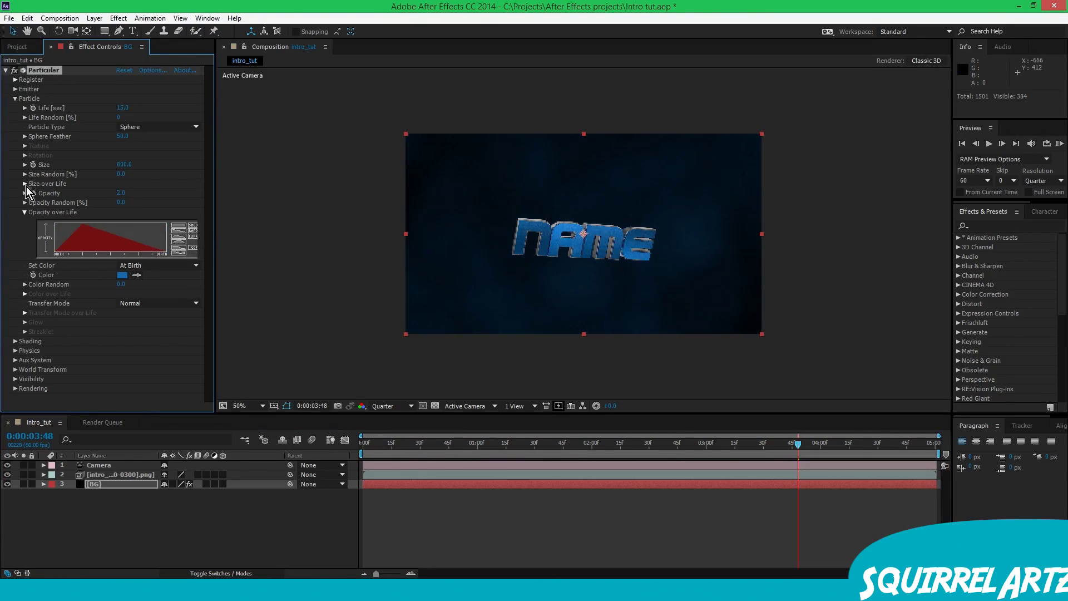
click(25, 212)
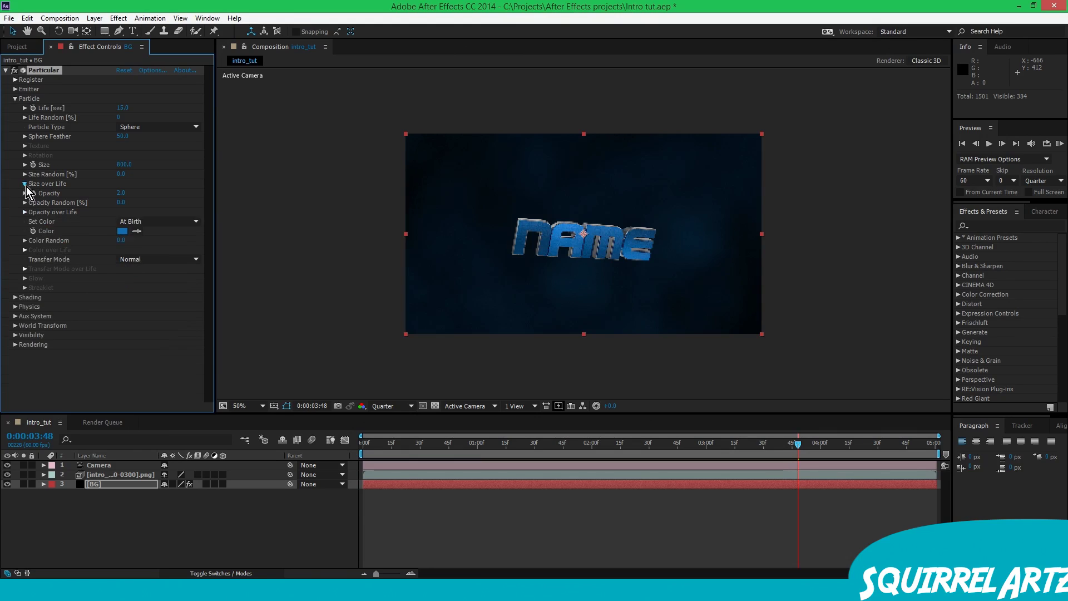
click(24, 183)
click(180, 208)
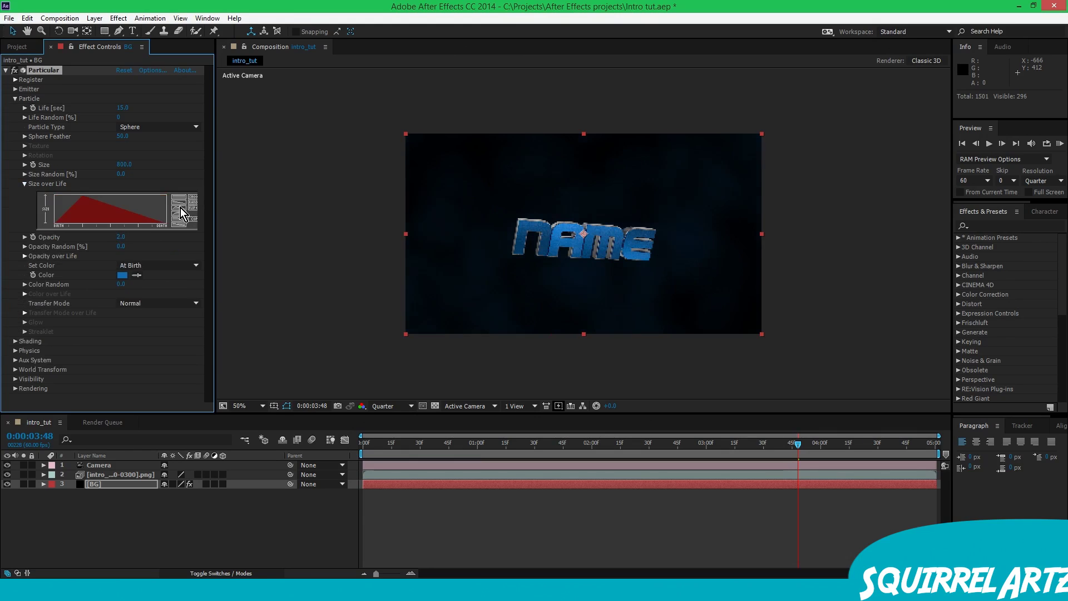
click(24, 184)
drag(492, 444, 538, 440)
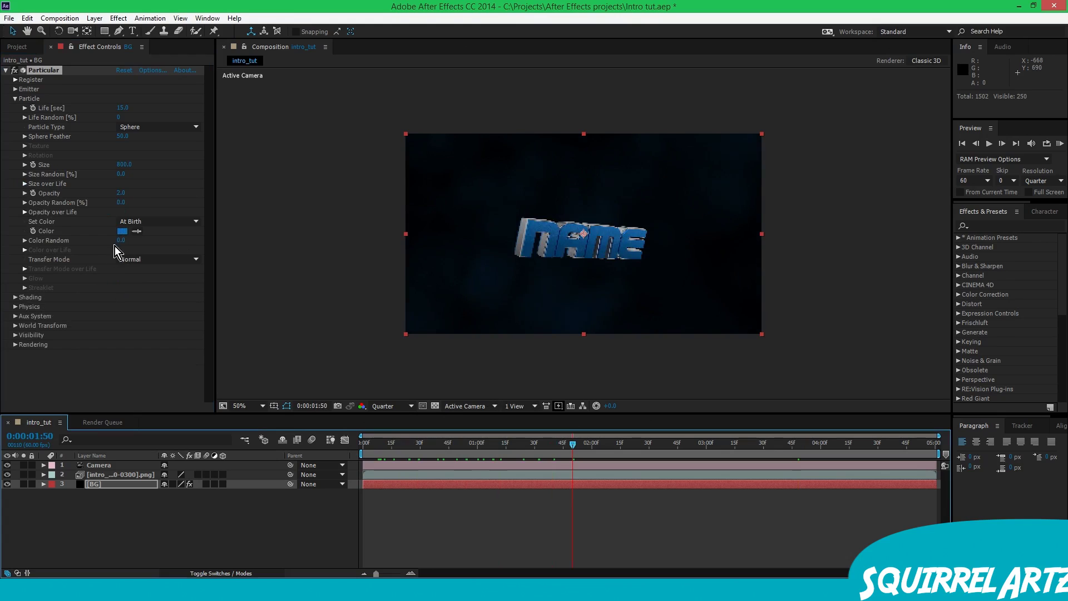
- Set the particle color to the brighter blue 008DFF and scrub the timeline to check the background
click(122, 231)
click(197, 83)
drag(197, 69, 252, 40)
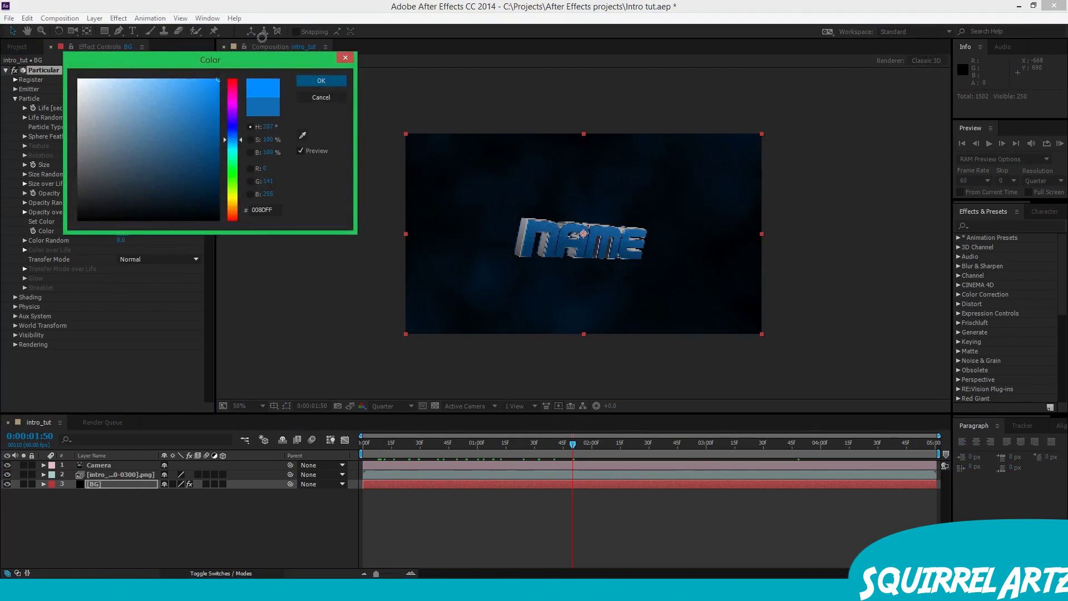
click(300, 83)
drag(503, 451, 685, 445)
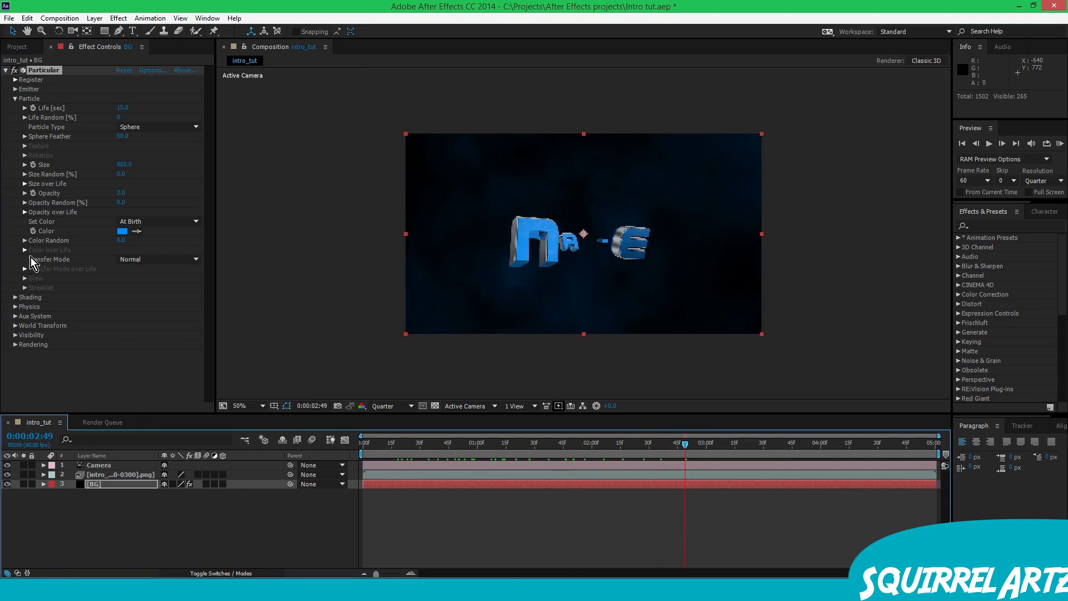
- Change the particle type to Glow Sphere (No DOF), adjust its glow opacity, and return to the project items
click(146, 132)
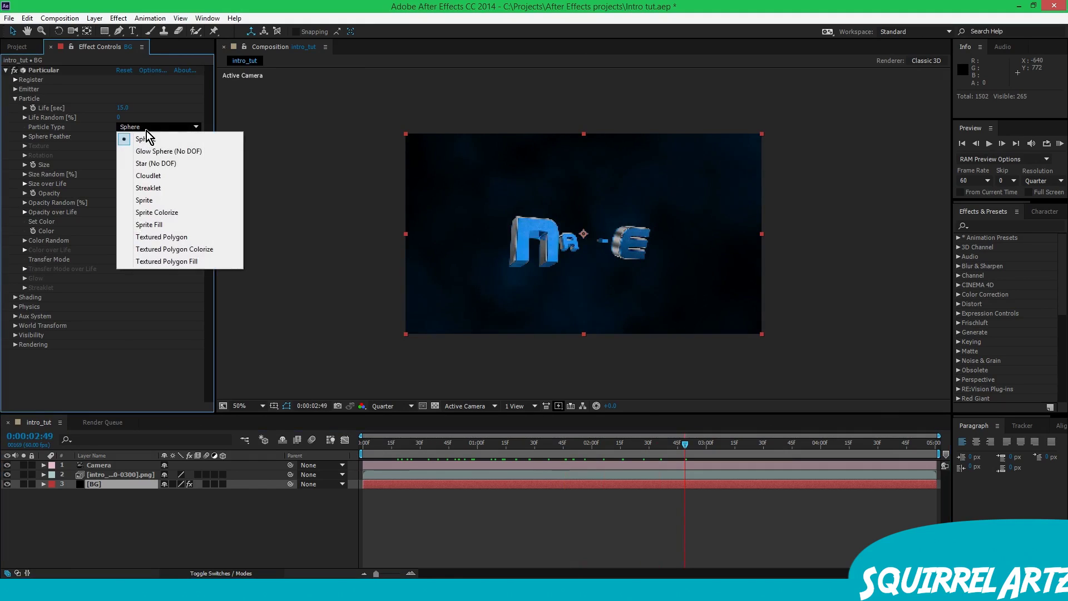
click(158, 154)
click(24, 278)
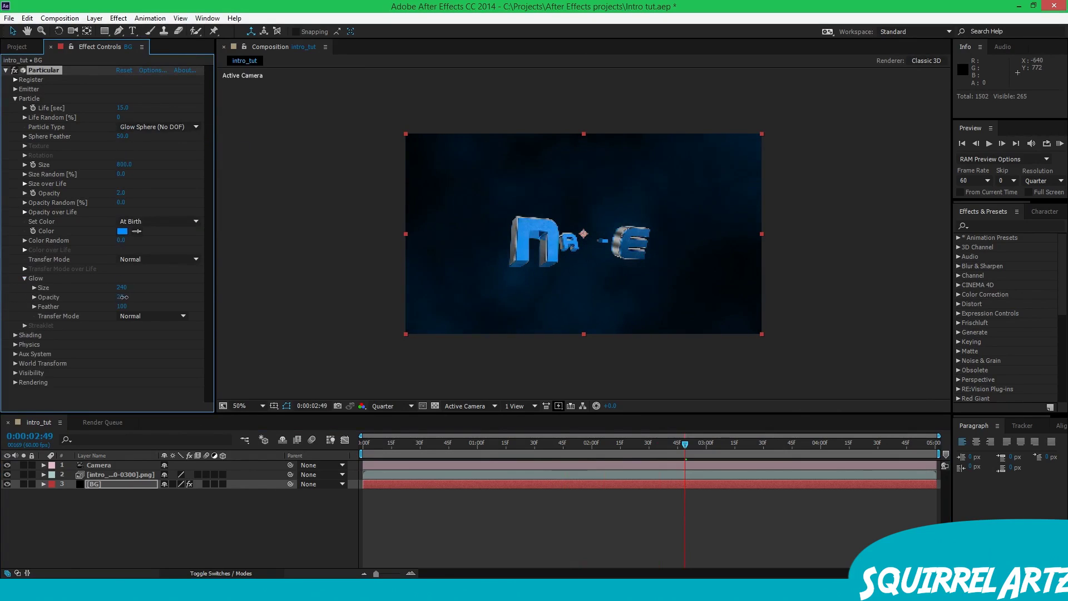
drag(127, 298, 124, 306)
click(20, 47)
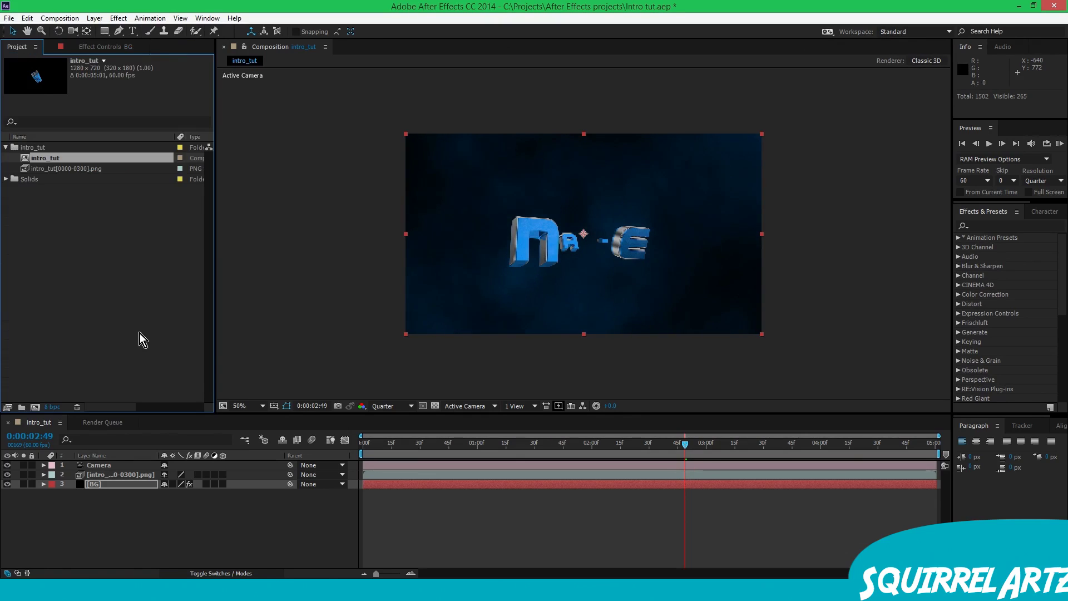
- Set the project's color depth to 16 bits per channel and scrub the timeline to check the background
click(52, 406)
click(128, 169)
click(139, 193)
click(213, 400)
drag(588, 442, 471, 445)
click(114, 535)
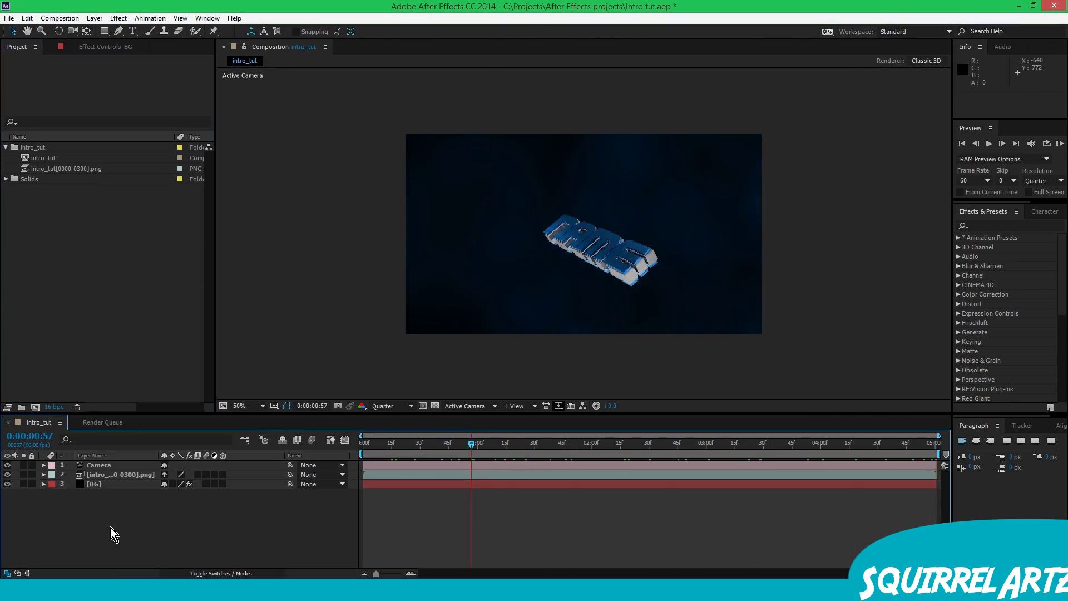
- Create a new solid named Particles and move it between the PNG sequence and BG layers
click(535, 443)
right_click(164, 532)
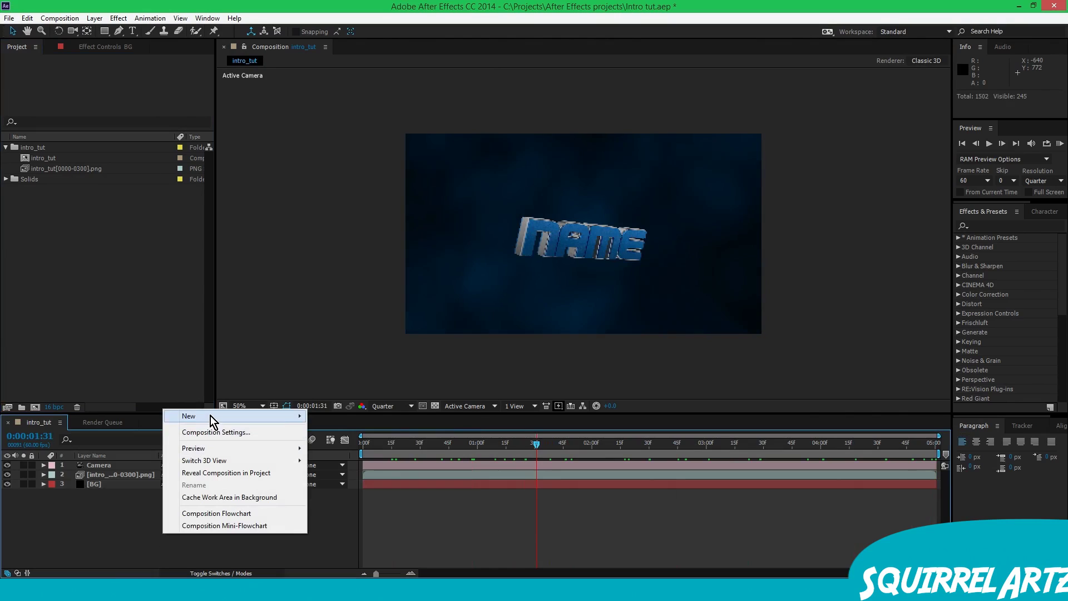
mouse_move(205, 416)
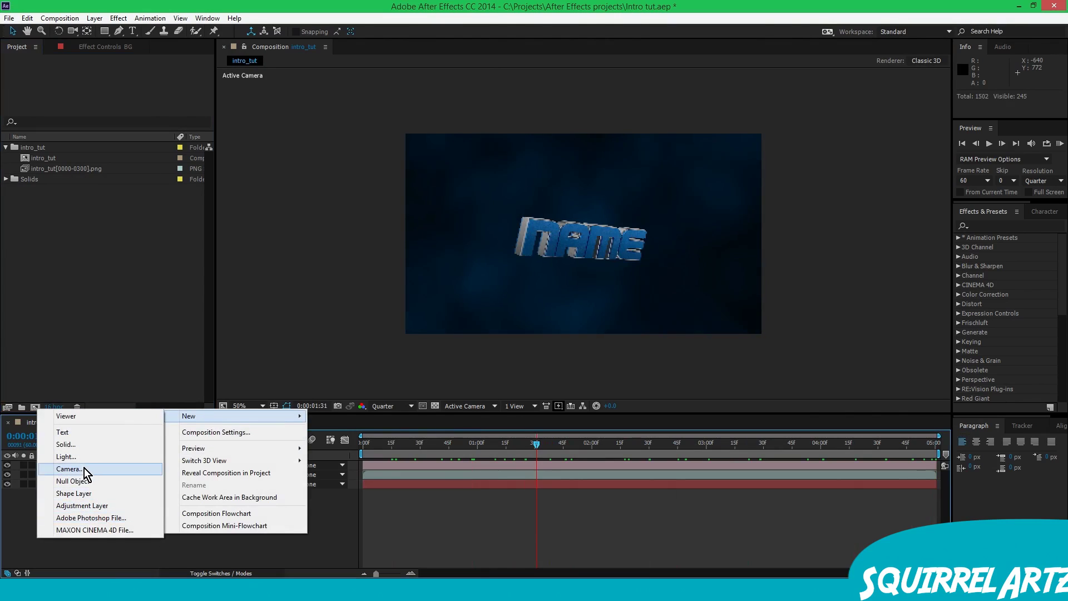
click(80, 442)
key(BackSpace)
text(Particles)
key(Return)
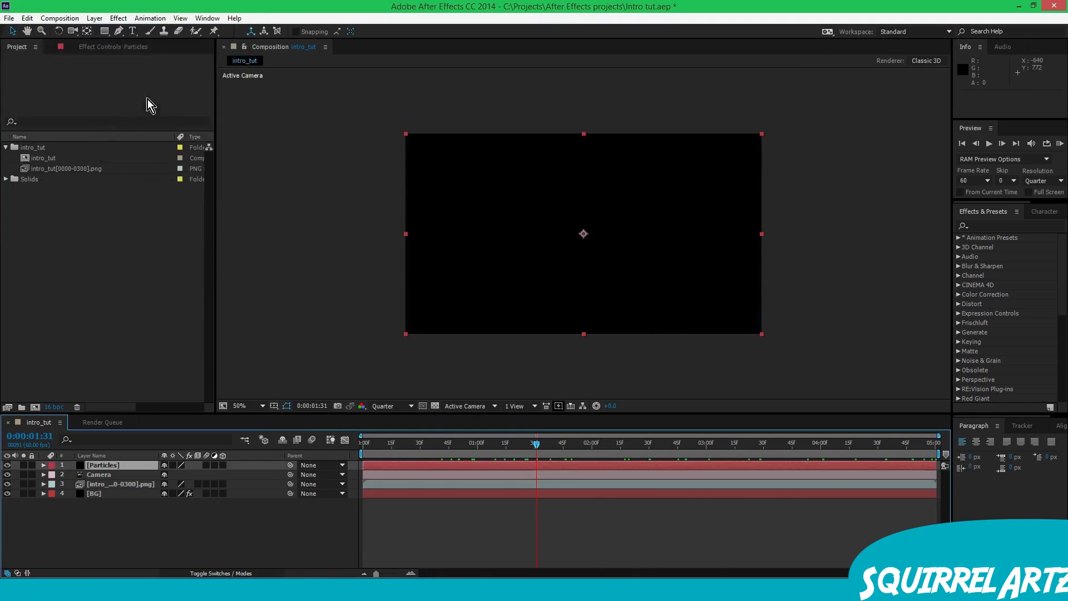
drag(78, 465, 104, 492)
- Find the Trapcode Particular effect, apply it to the Particles layer, and clear the effects search
click(1022, 226)
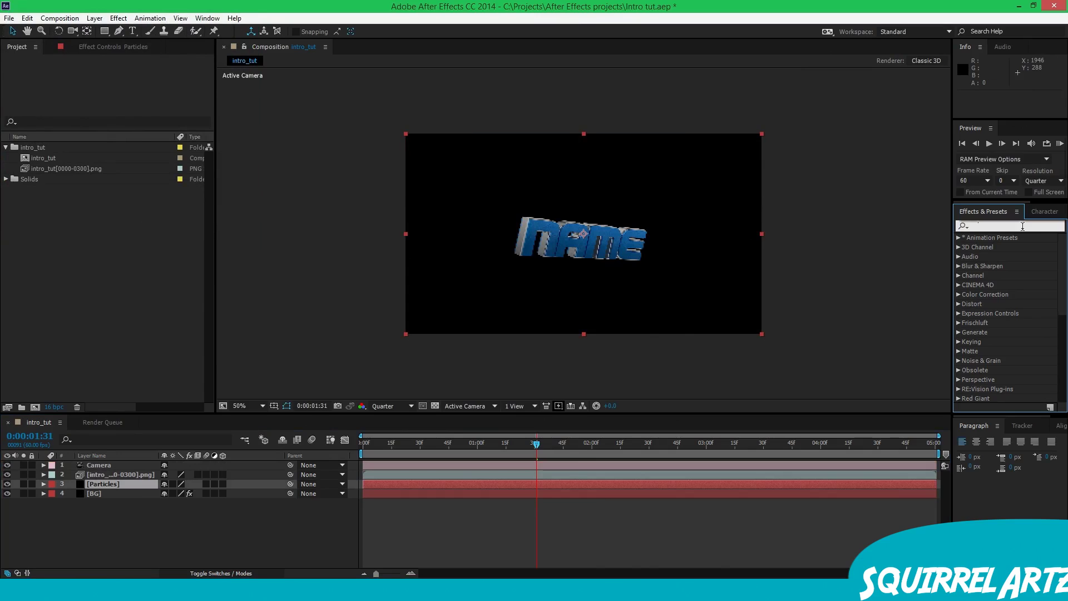
text(parti)
drag(987, 351, 115, 485)
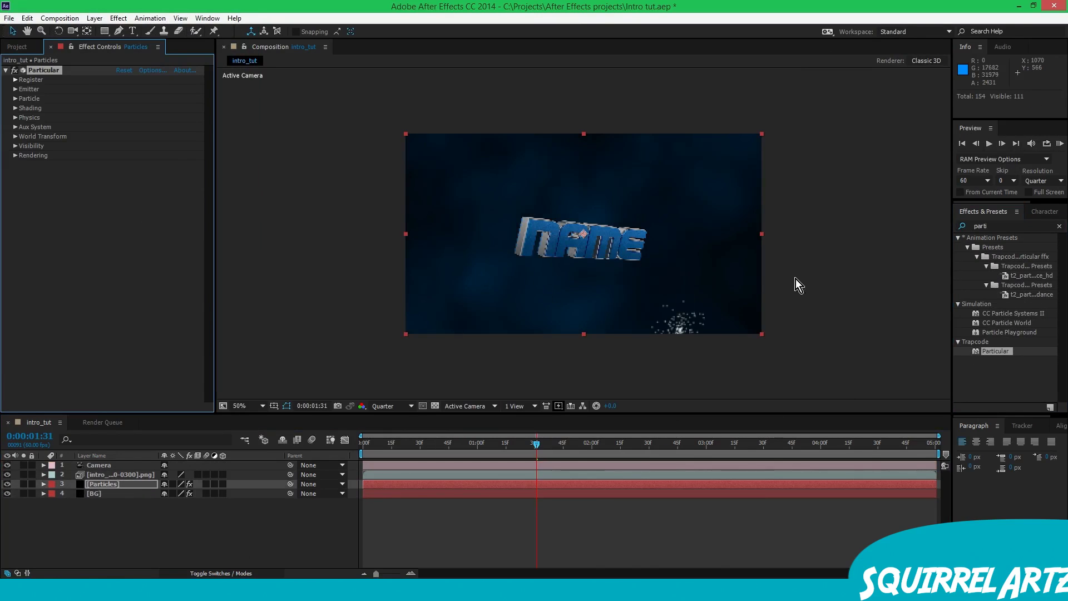
click(1058, 226)
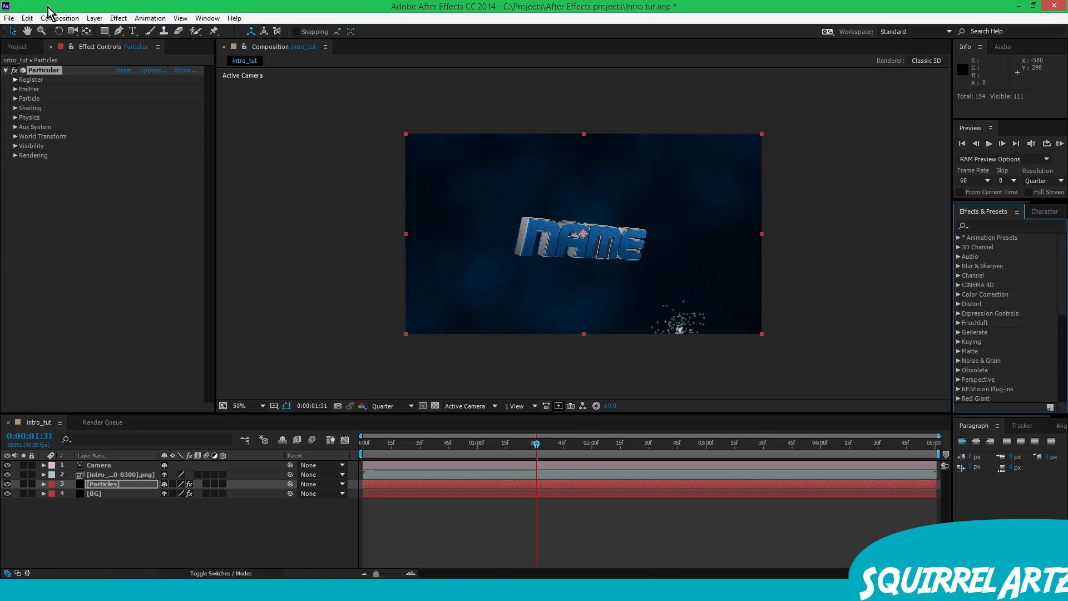
- Change the emitter type to Box and set Emitter Size X to 8000, Y to 8000 and Z to 1600
click(15, 89)
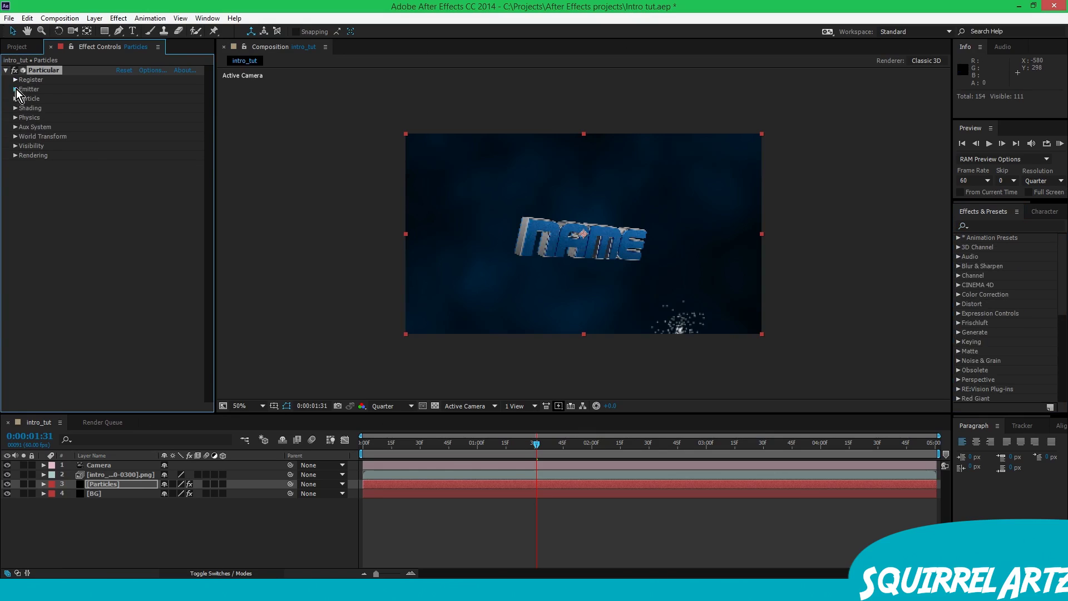
click(173, 107)
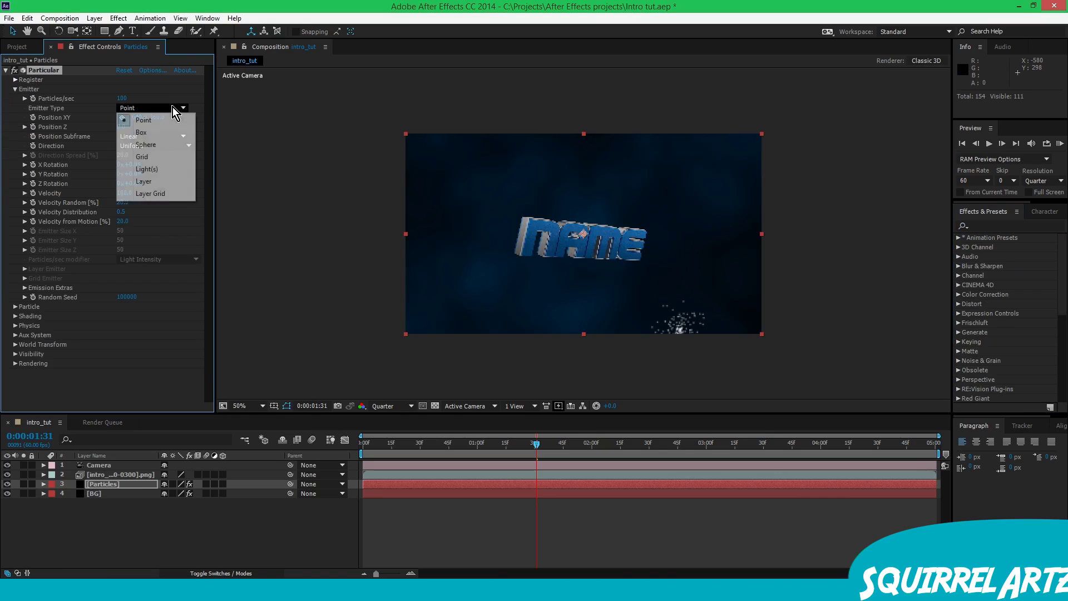
click(140, 133)
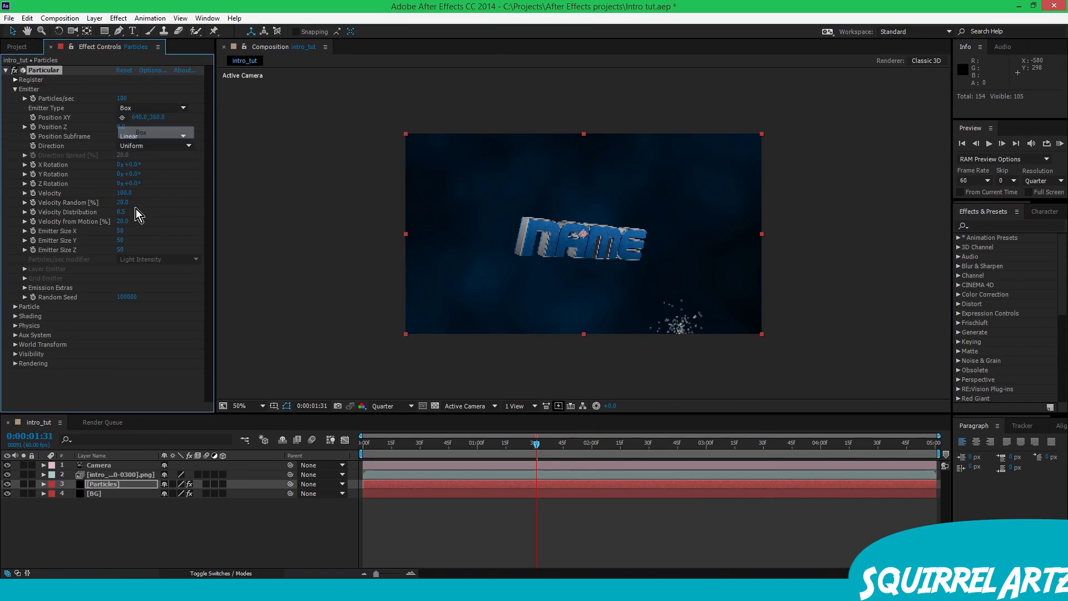
click(120, 231)
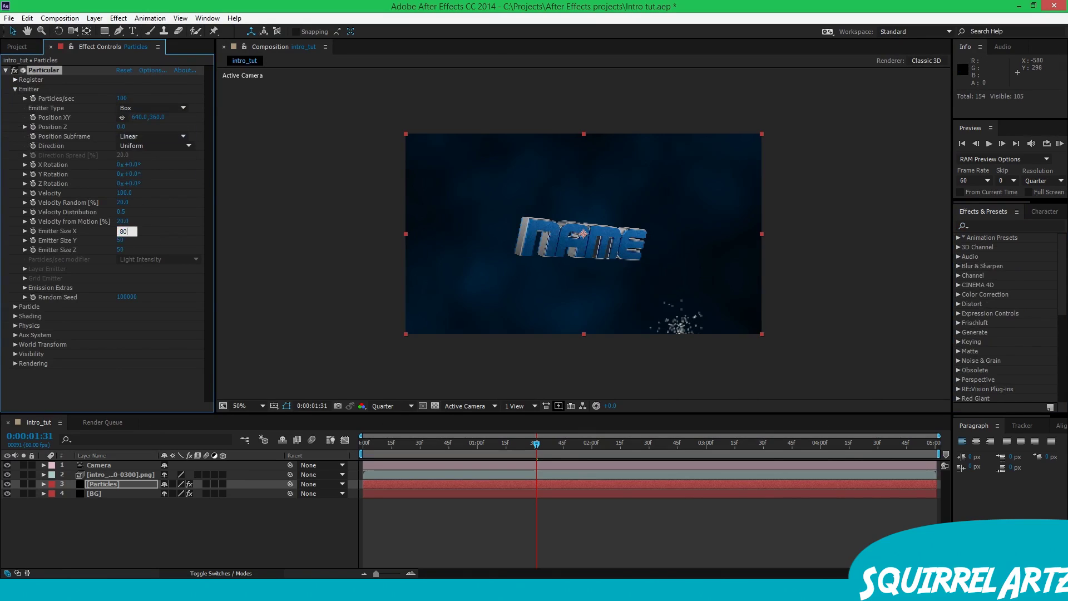
text(8000)
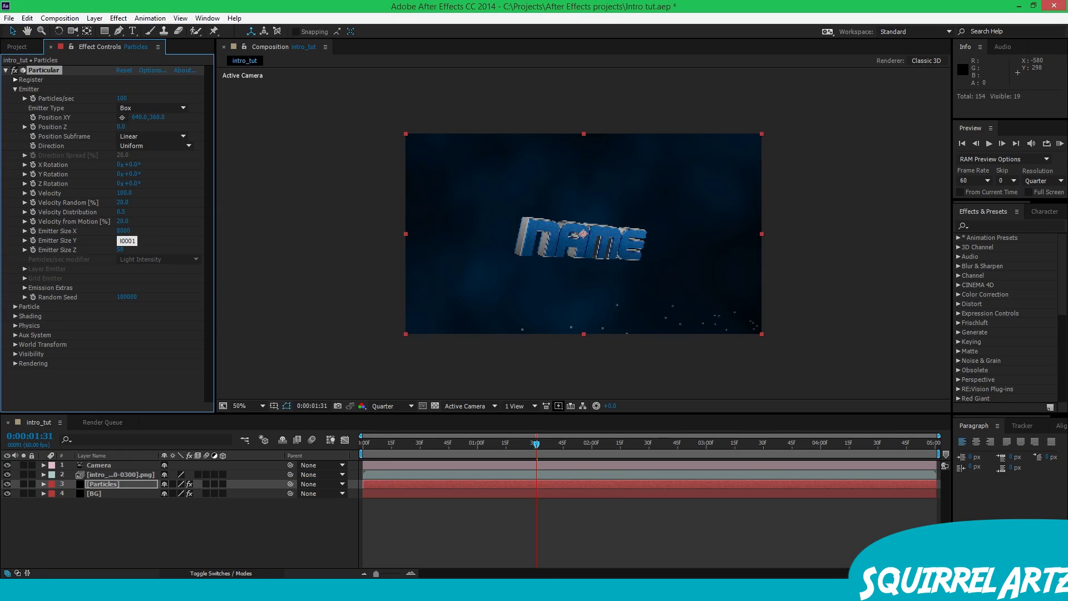
text(1600)
key(Return)
click(139, 251)
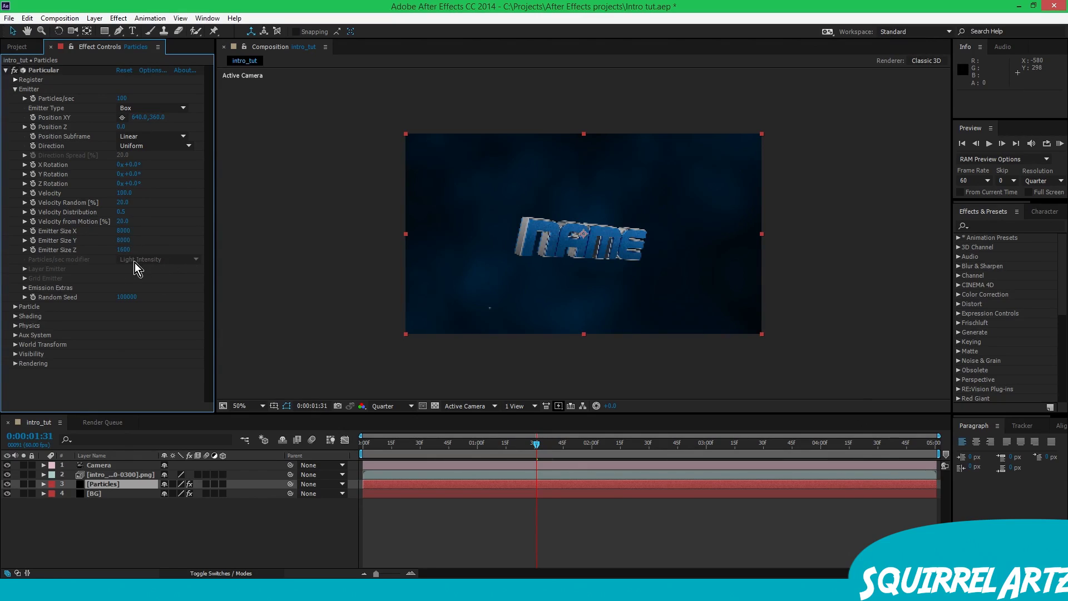
- Set Emitter Size Z to 16000 and the Pre Run in Emission Extras to 100
click(133, 249)
text(0)
key(Return)
click(25, 287)
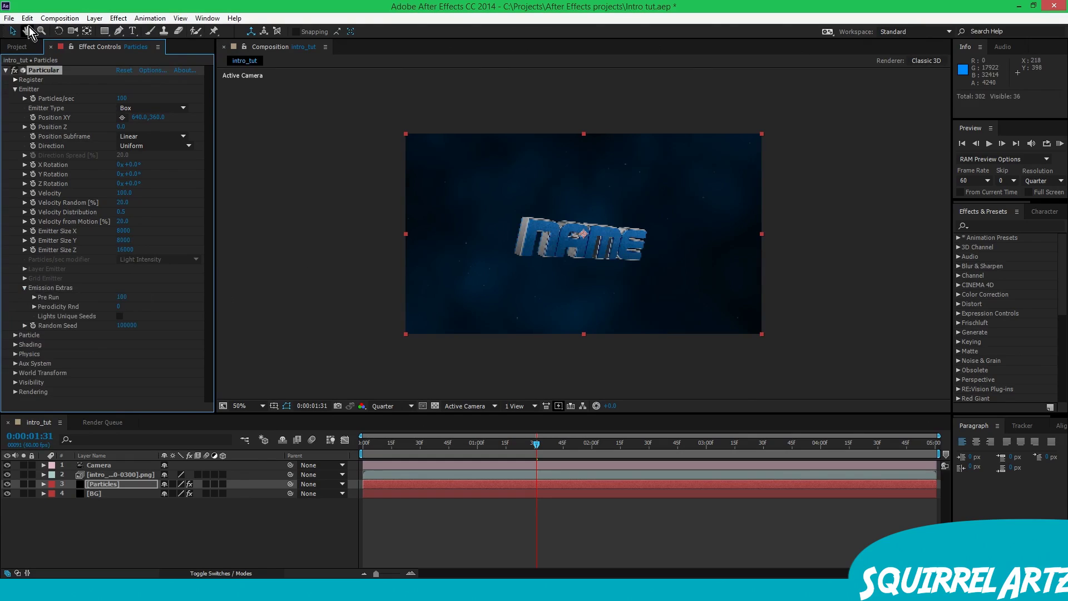
click(19, 89)
- Set the particle life to 4.7 seconds and Size Random to 79%, scrubbing the timeline to check
click(15, 98)
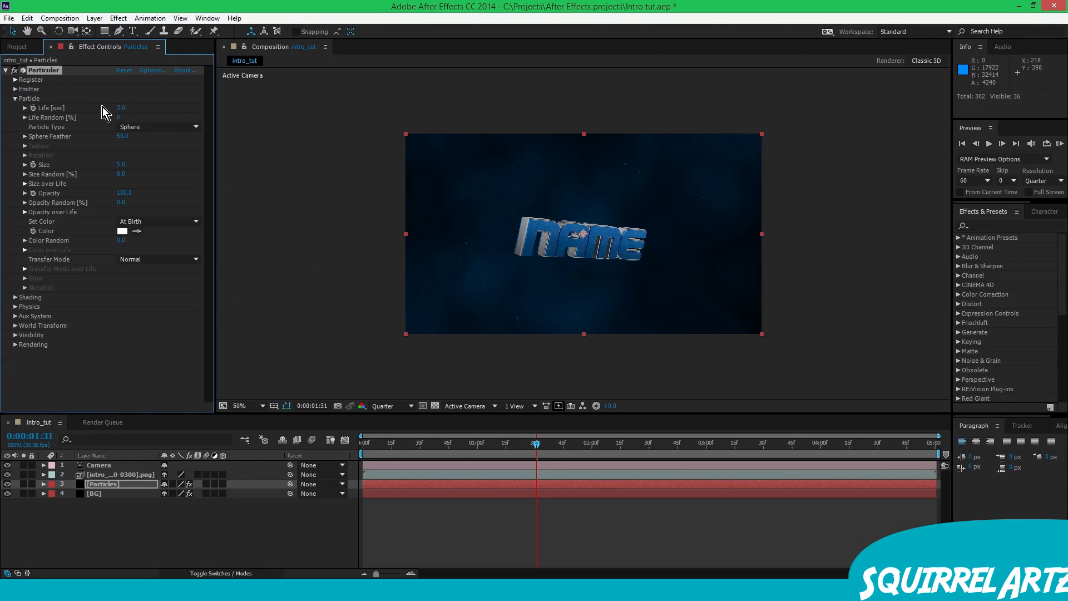
drag(129, 108, 134, 108)
drag(500, 442, 828, 417)
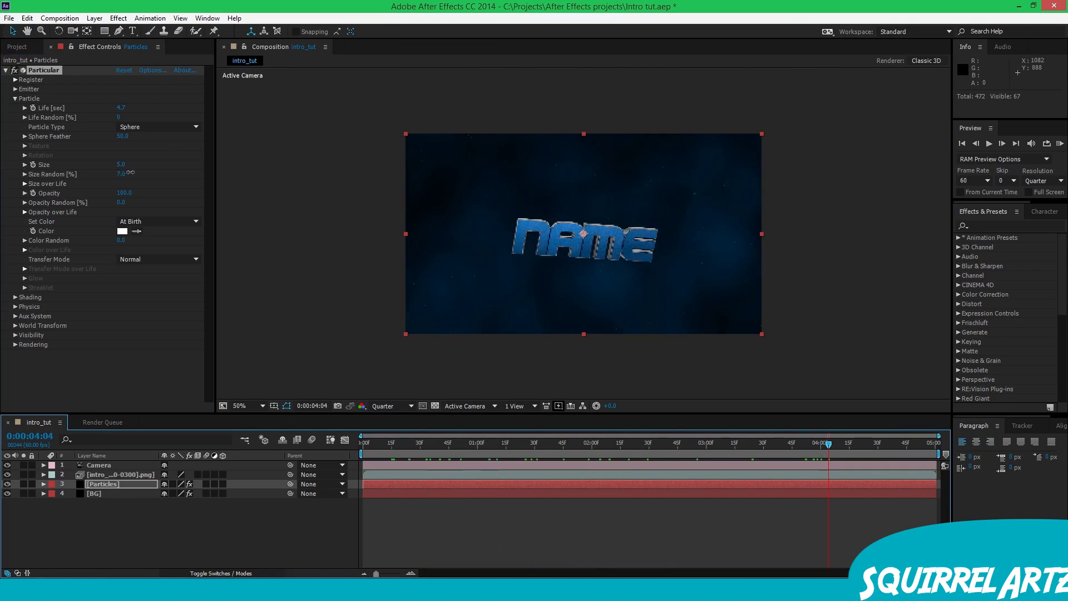
drag(168, 172, 169, 174)
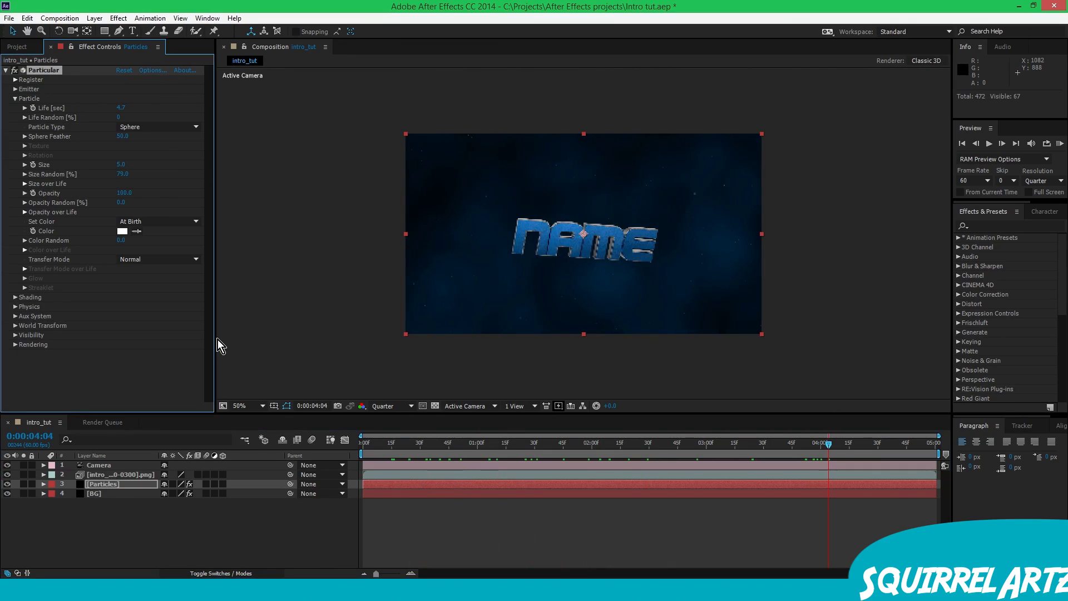
drag(505, 447, 619, 449)
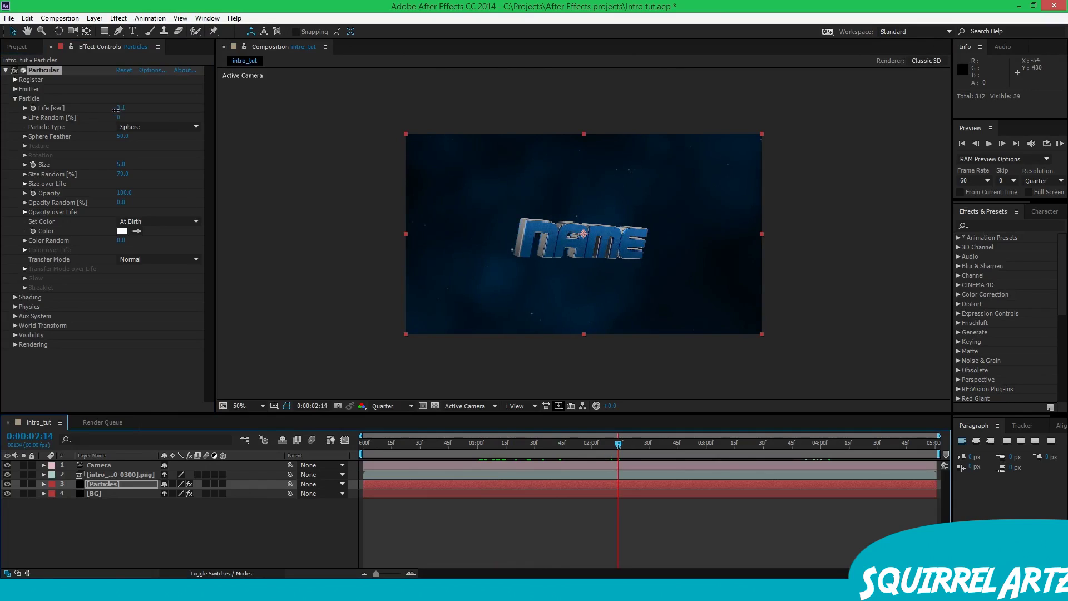
- Set the particle life to 2.9 seconds and change the particle color to bright blue
drag(537, 447, 626, 436)
click(136, 230)
click(511, 281)
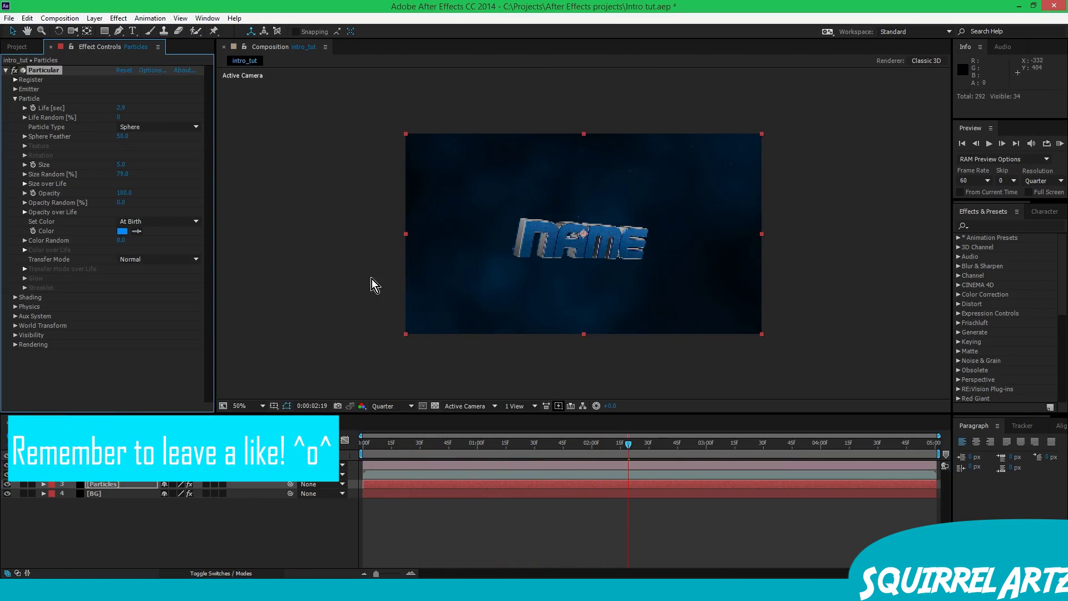
- Change the particle type to Glow Sphere (No DOF) and scrub the timeline to check the particles
click(159, 127)
click(155, 151)
drag(518, 446, 769, 443)
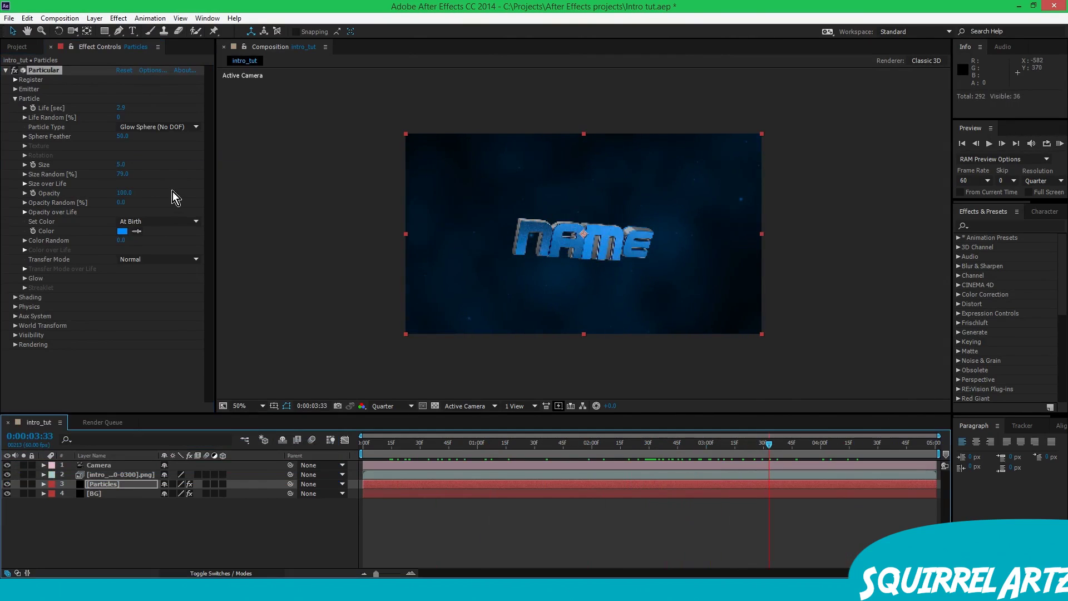
- Return to the project items, scrub through the animation, and start a RAM preview of the composition
click(15, 46)
drag(510, 444, 753, 444)
click(1060, 143)
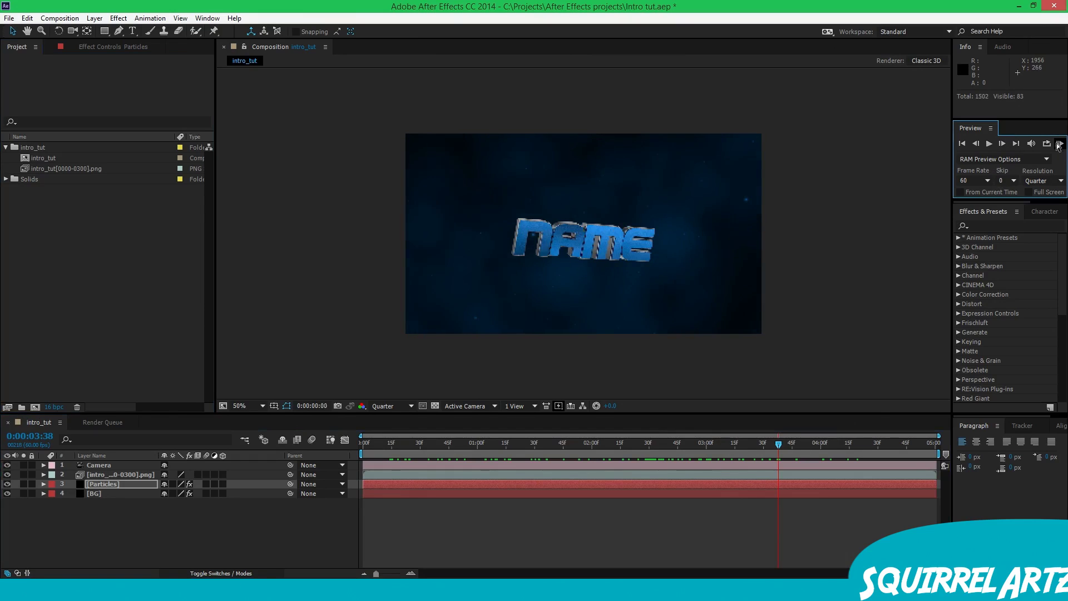
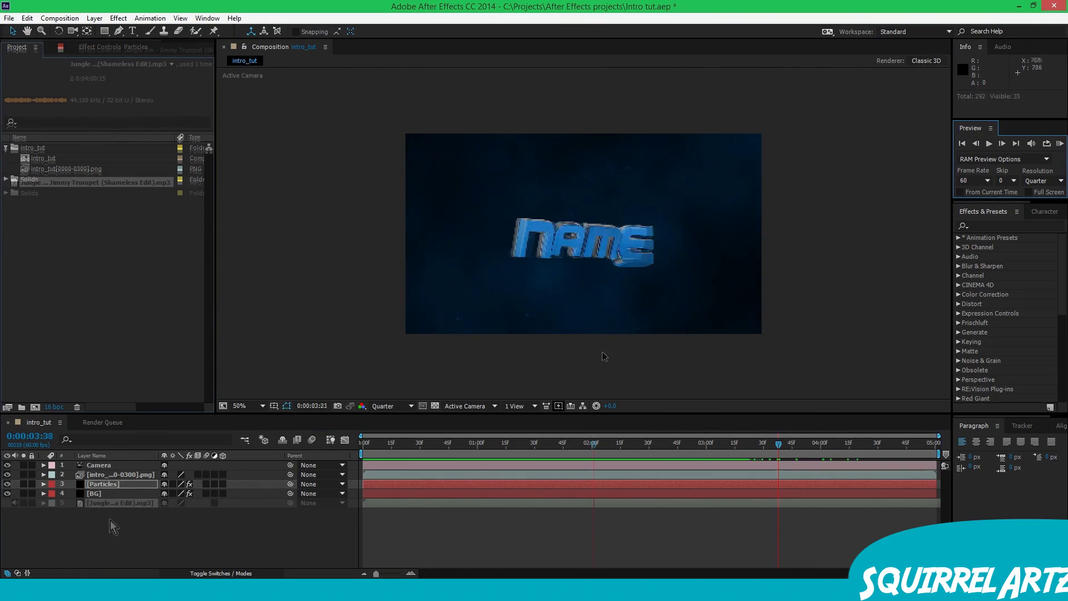
- Display the audio waveform of the Jungle MP3 layer in the timeline
click(44, 503)
click(52, 512)
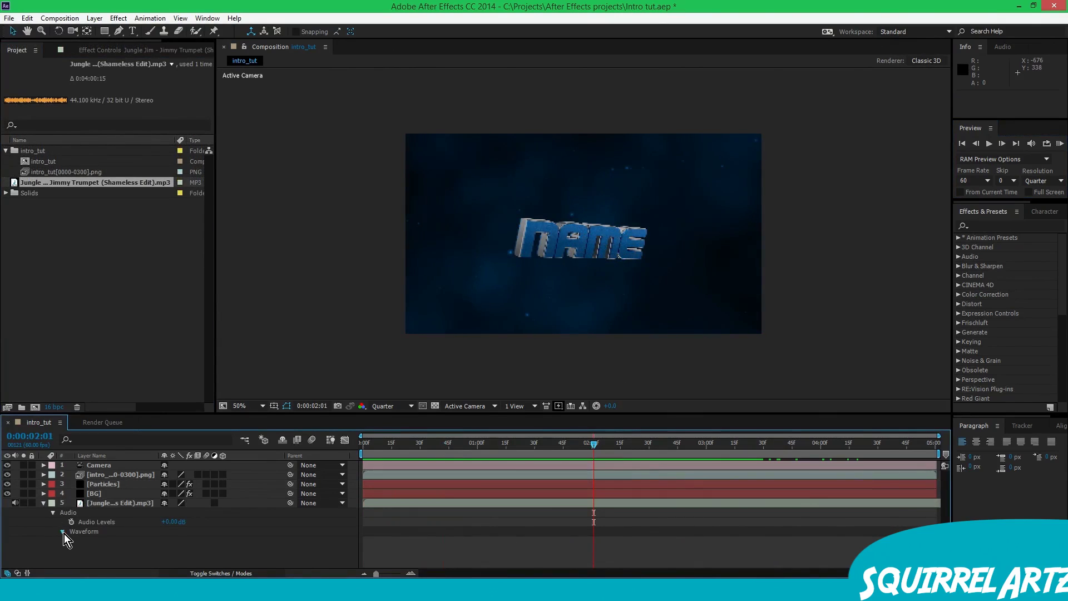
click(63, 532)
click(43, 496)
click(43, 503)
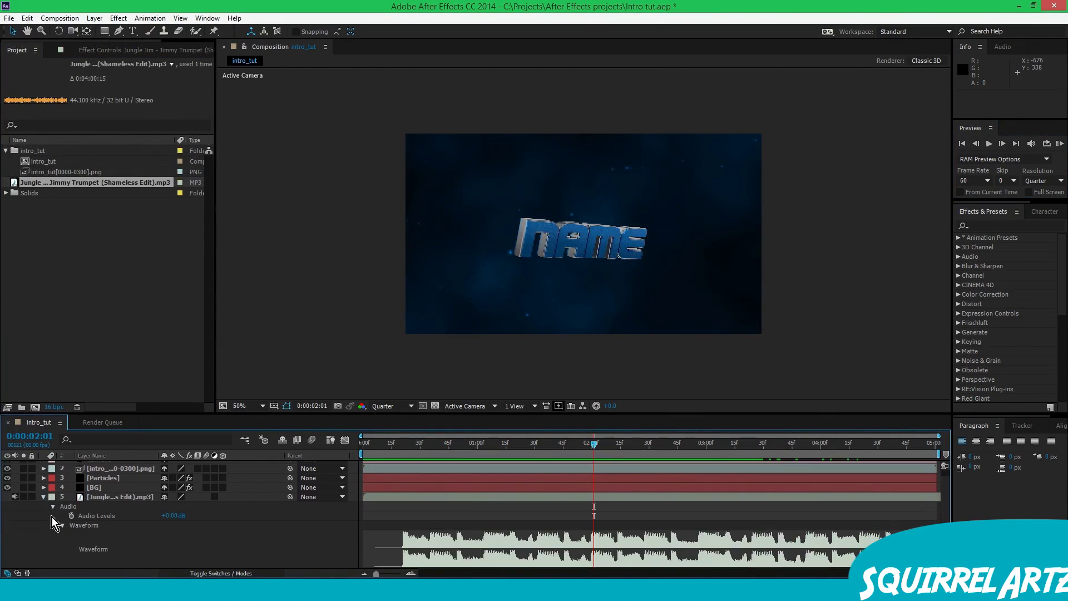
- Show the music layer's audio waveform and slide the layer well back in time to reach a later passage of the track
click(53, 505)
click(53, 512)
click(62, 527)
click(62, 532)
drag(868, 499, 371, 558)
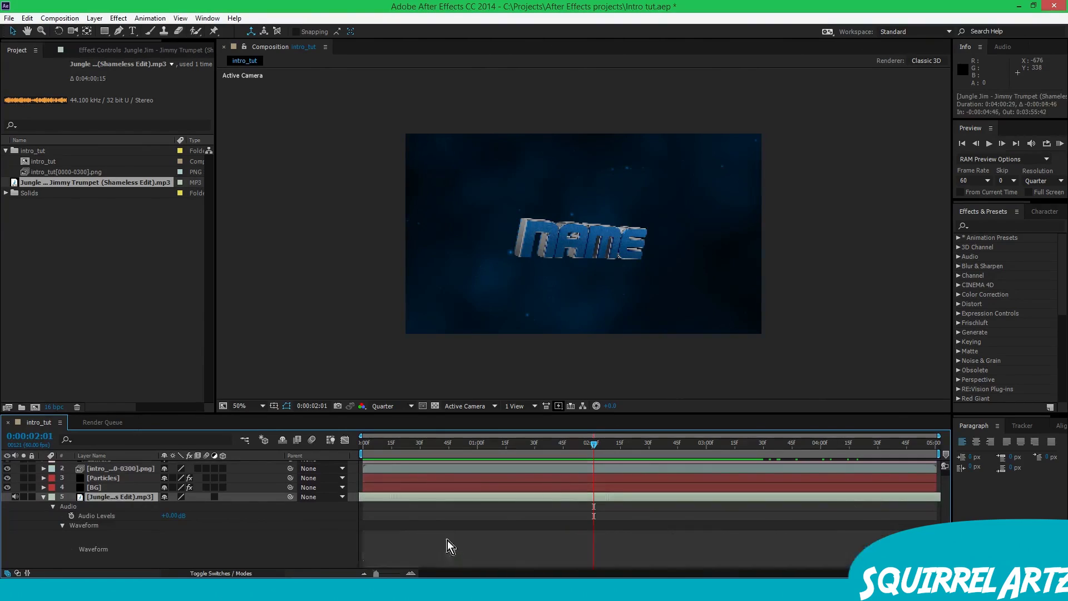
drag(923, 499, 271, 562)
drag(878, 498, 112, 562)
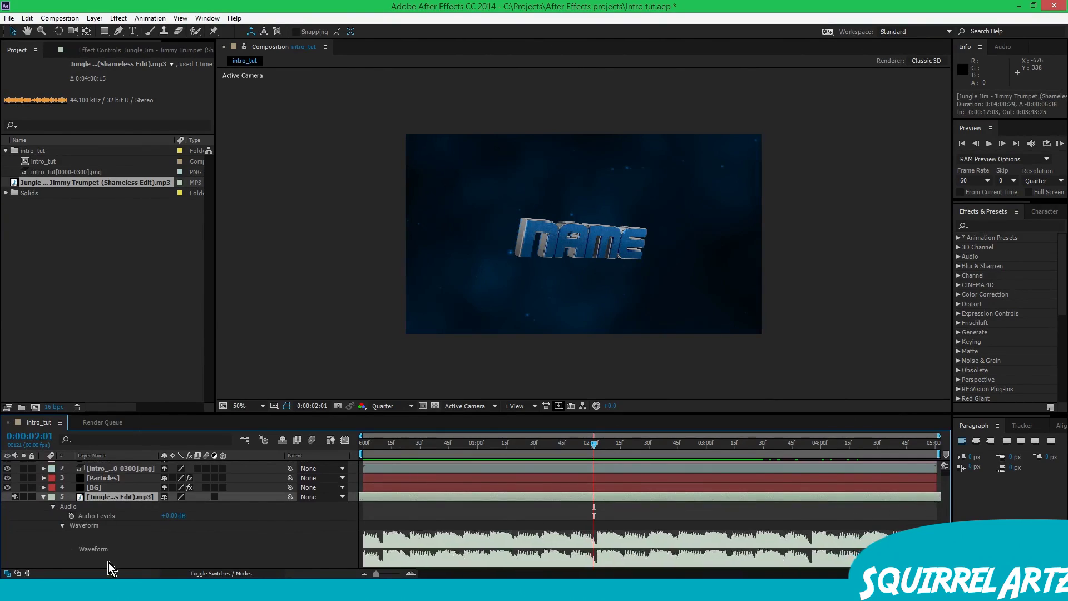
drag(884, 496, 6, 556)
drag(932, 497, 423, 525)
- Preview the intro with the shifted music and save the project
click(1060, 143)
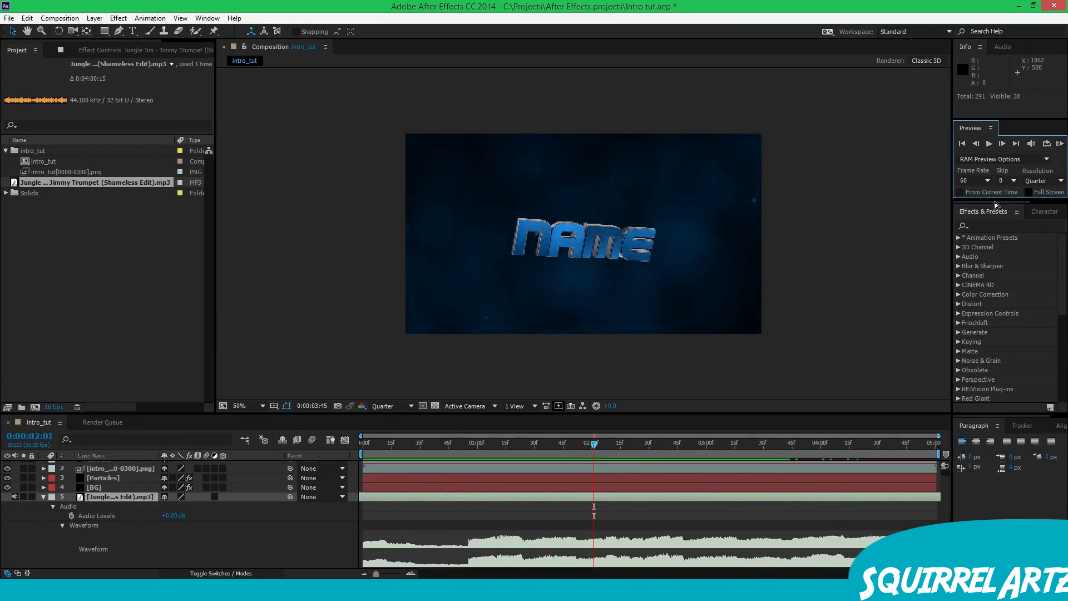
key(space)
key(ctrl+s)
click(1060, 143)
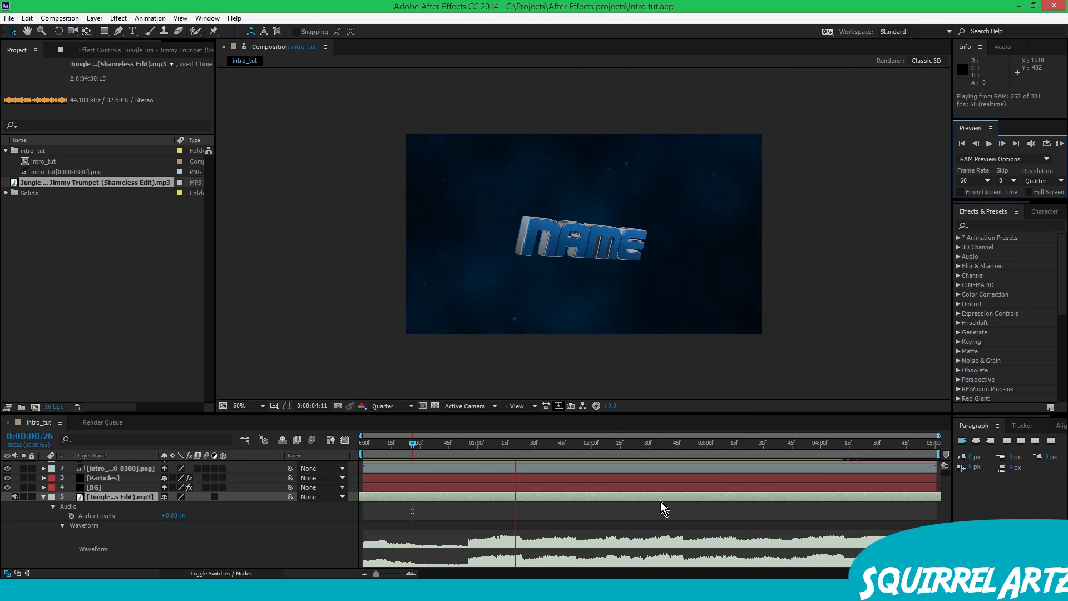
key(space)
- Slide the music layer further back in time until the beat falls just before the one-second mark, and preview the sync
drag(695, 498, 472, 507)
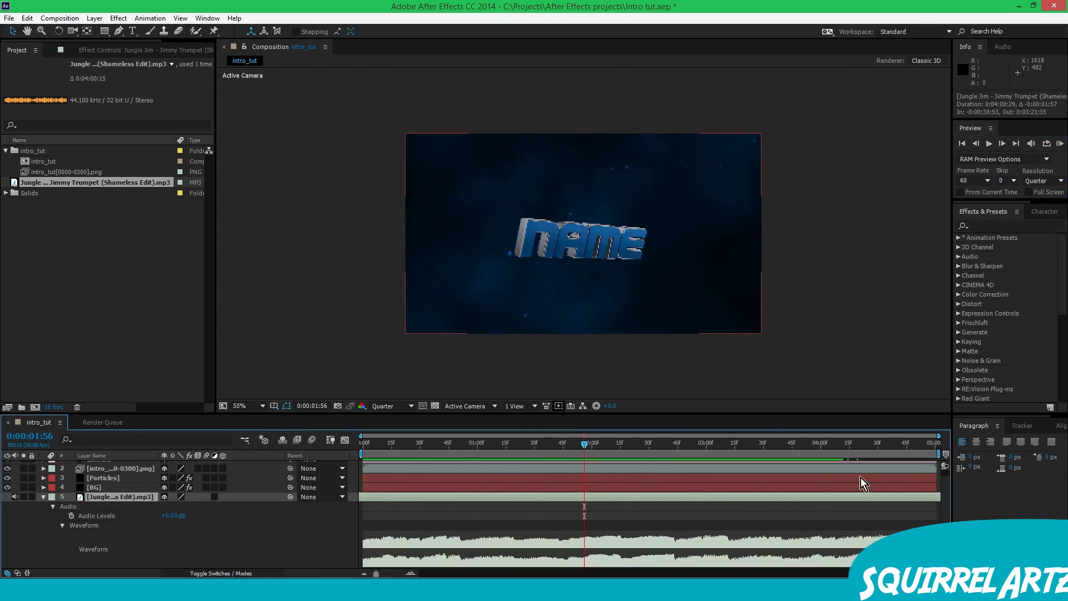
drag(912, 500, 460, 518)
mouse_move(485, 452)
mouse_down()
mouse_move(499, 452)
mouse_move(472, 453)
mouse_up()
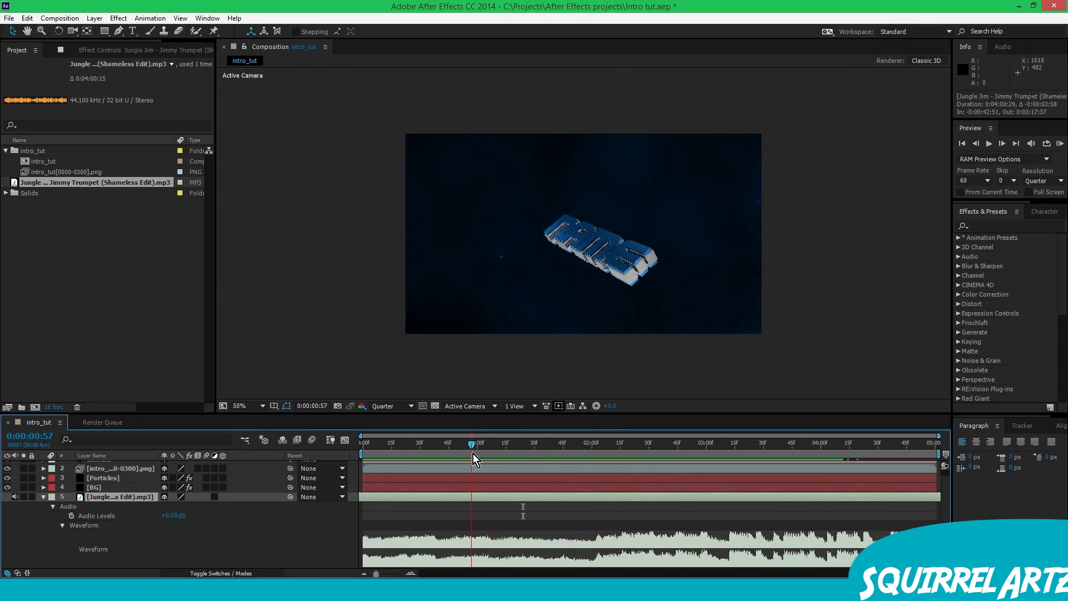
drag(666, 501, 517, 505)
click(1059, 143)
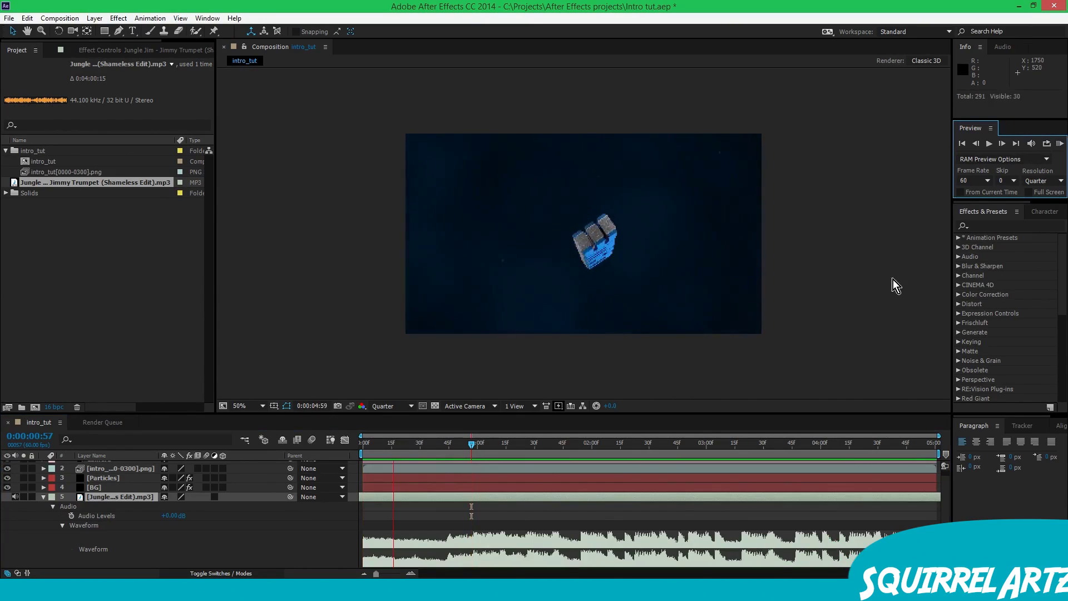
key(space)
- Try shifting the music layer slightly earlier and preview the timing against the title animation
mouse_move(481, 449)
mouse_down()
mouse_move(471, 451)
mouse_move(512, 450)
mouse_move(478, 452)
mouse_move(494, 451)
mouse_up()
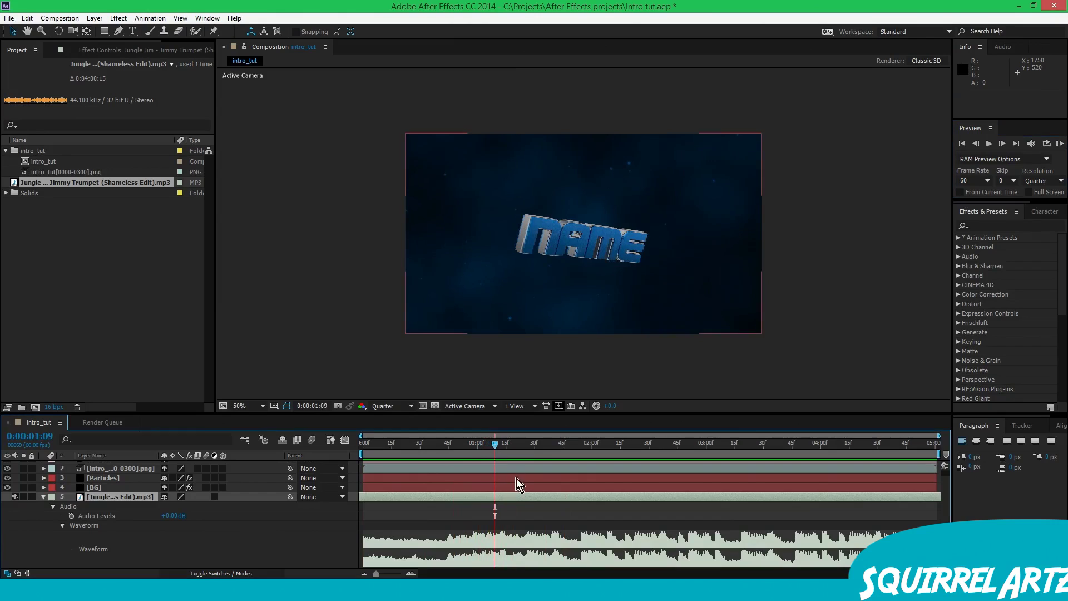
drag(519, 500, 505, 501)
mouse_move(494, 444)
mouse_down()
mouse_move(461, 448)
mouse_move(508, 445)
mouse_up()
click(1060, 143)
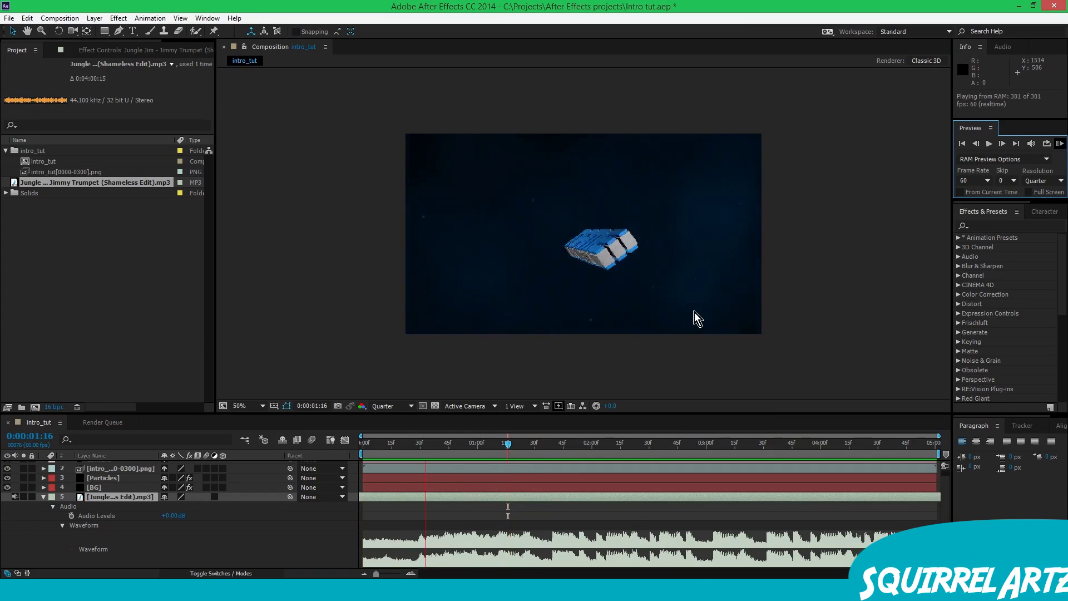
- Move the music layer later so its beat lands at about 0:00:00:57, and preview the intro
drag(508, 448, 474, 456)
drag(487, 506, 538, 497)
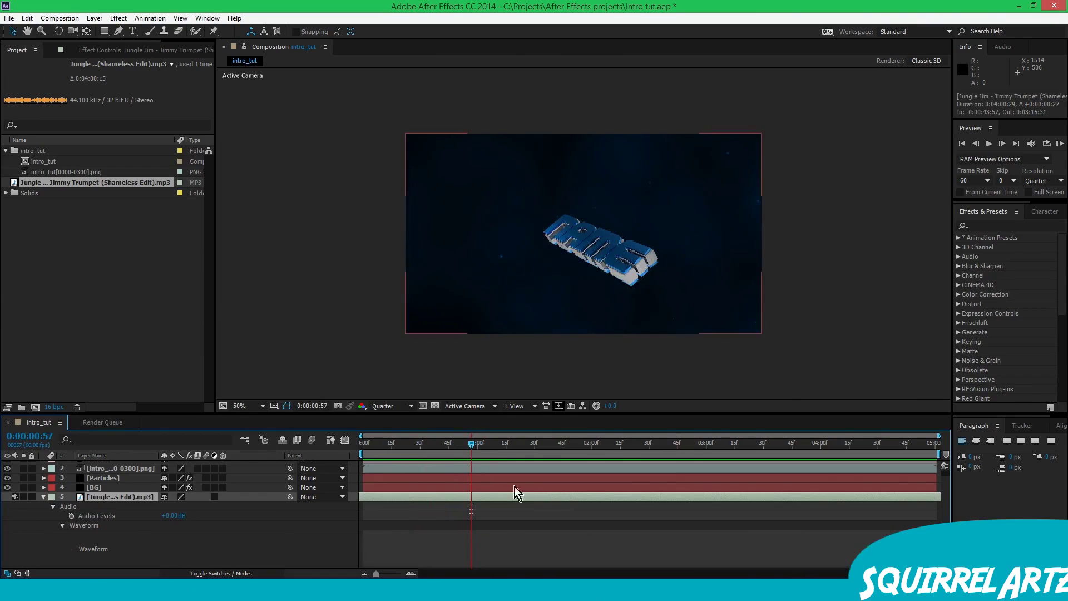
drag(478, 448, 514, 448)
click(1060, 143)
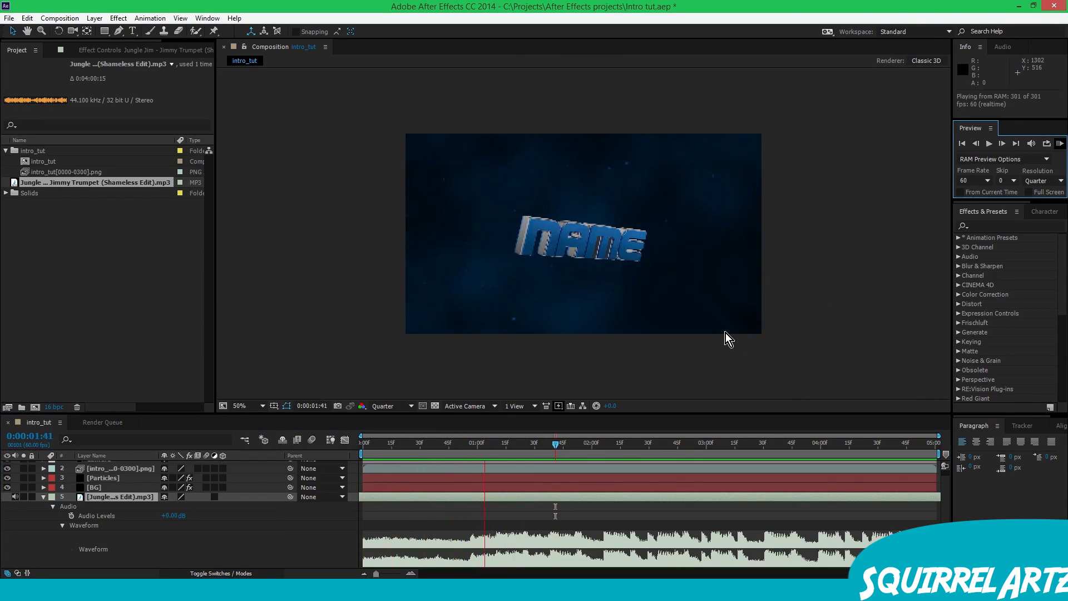
- Fade in the music by keyframing Audio Levels from -30 dB at 0:00:00:00 to 0 dB at 0:00:00:19
drag(585, 451, 276, 471)
click(43, 496)
click(43, 502)
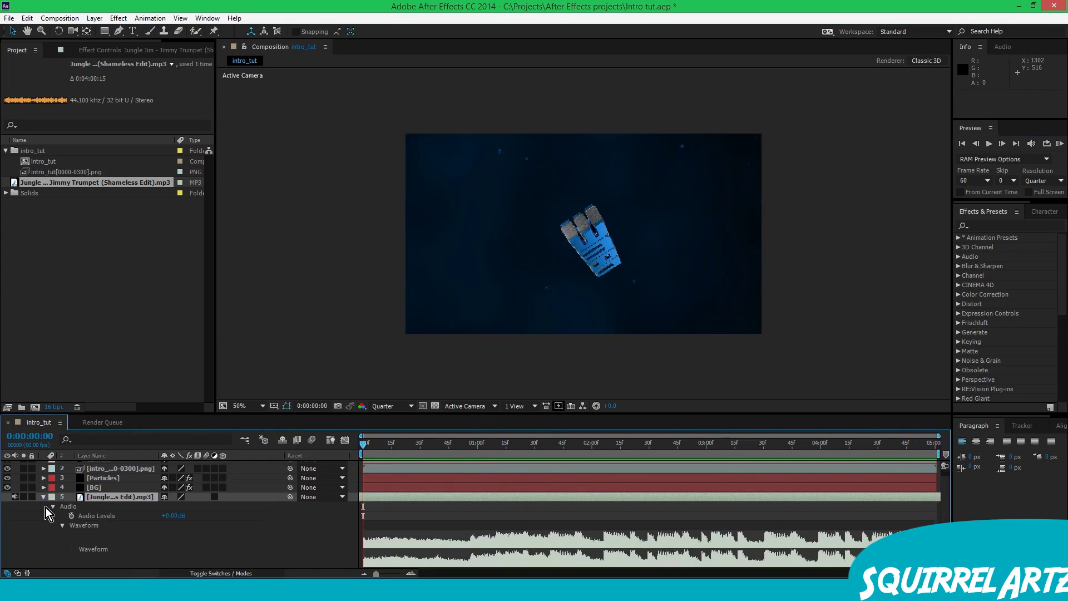
mouse_move(172, 522)
mouse_down()
mouse_move(158, 522)
mouse_move(170, 524)
mouse_up()
click(170, 523)
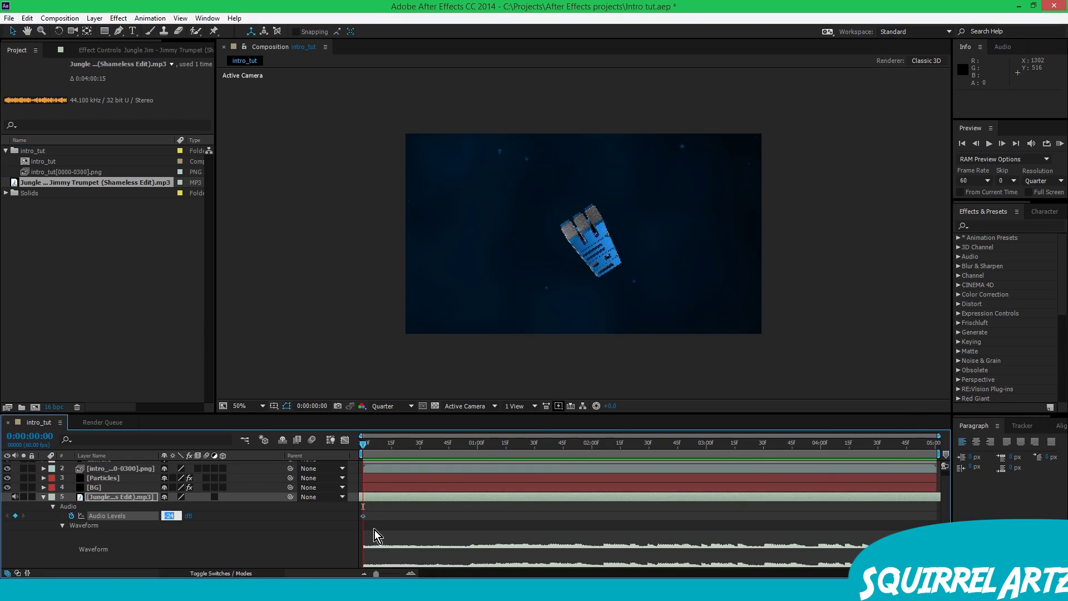
key(Return)
drag(363, 462, 401, 460)
click(170, 515)
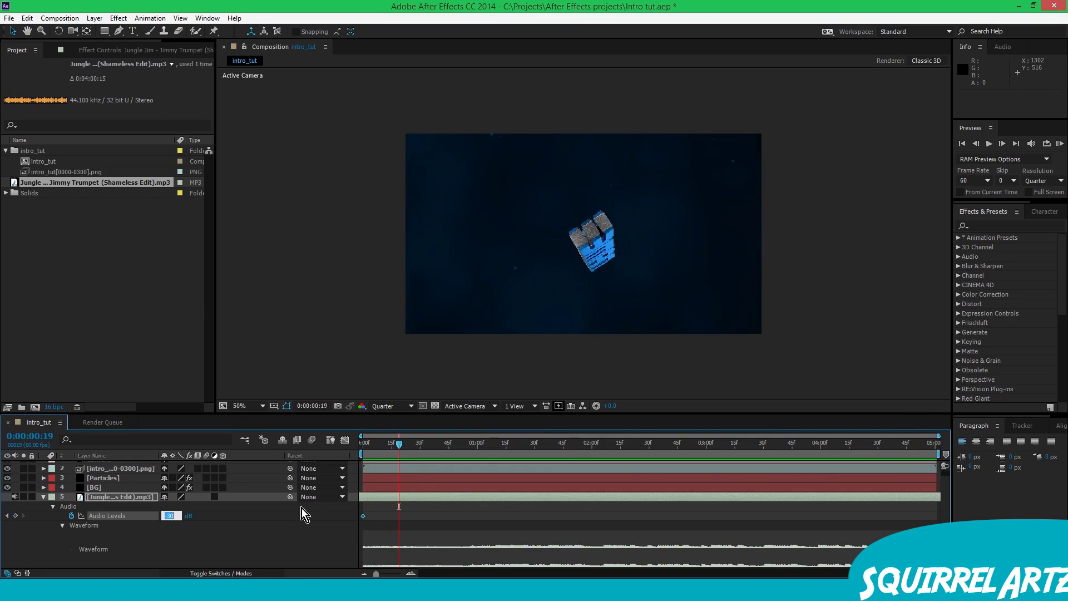
text(0)
key(Return)
- Set up the music's ending by pasting the 0 dB Audio Levels keyframe near 0:00:04:48 and another keyframe at 0:00:05:00
drag(439, 456, 911, 445)
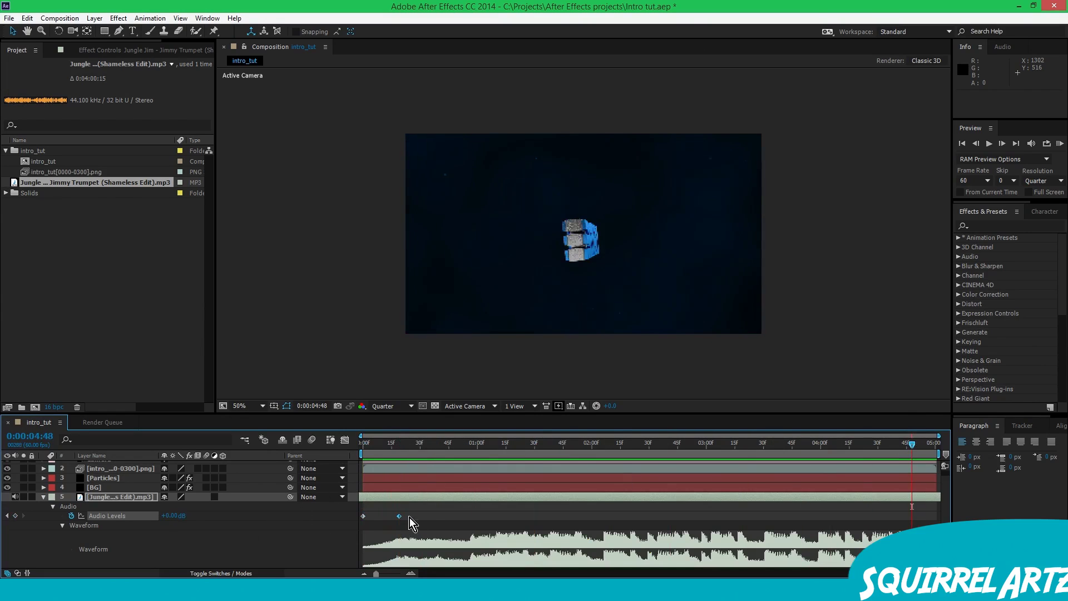
click(402, 518)
double_click(402, 517)
click(398, 517)
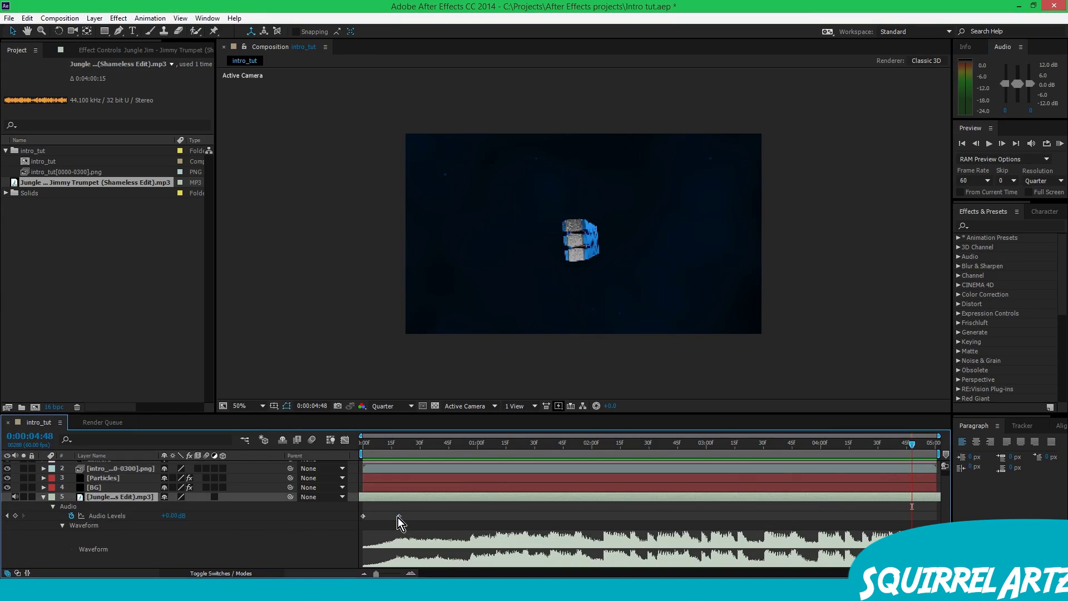
click(399, 517)
key(ctrl+c)
key(ctrl+v)
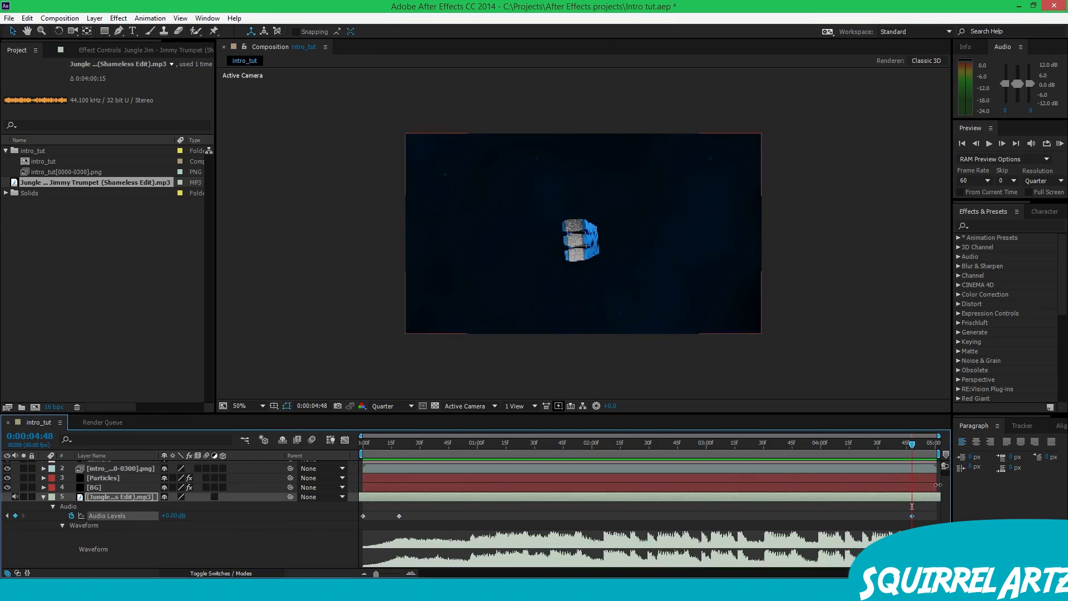
drag(922, 447, 939, 446)
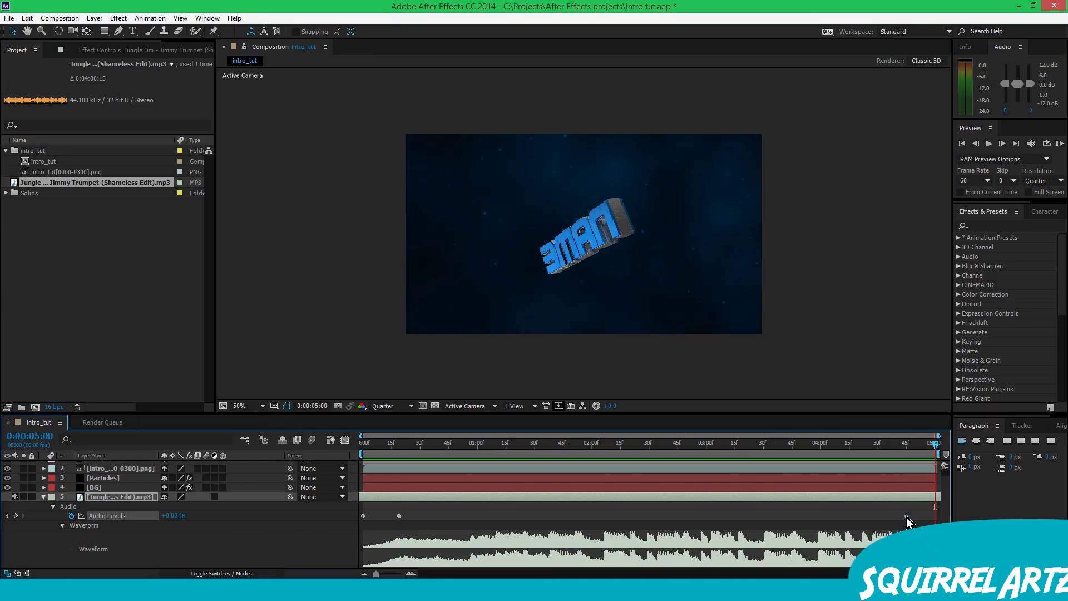
key(ctrl+v)
- Preview the intro to check the audio fades, and collapse the music layer's properties
drag(933, 449, 828, 448)
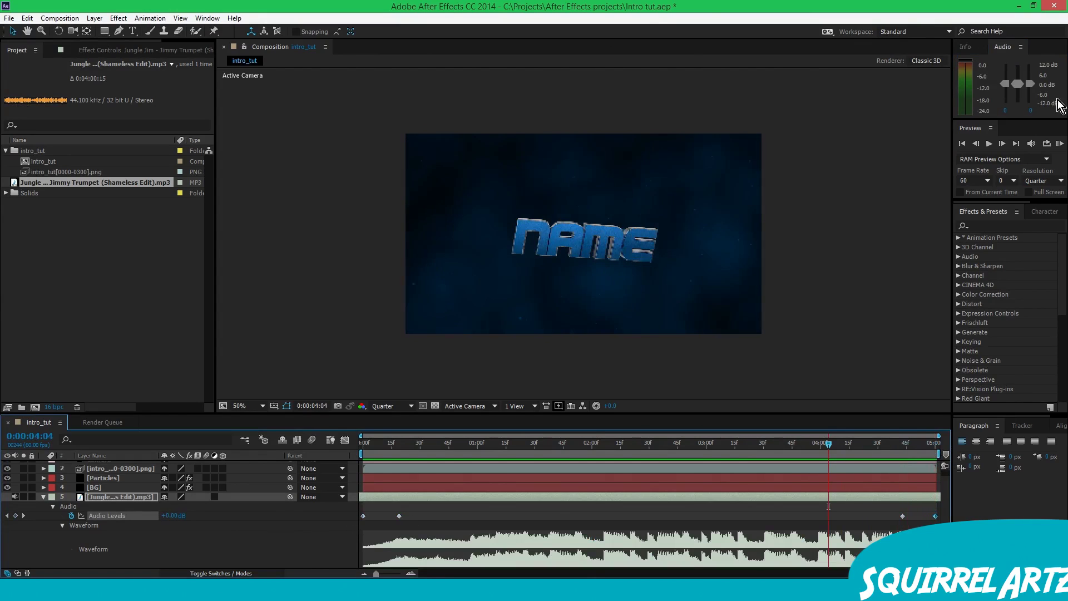
click(1060, 144)
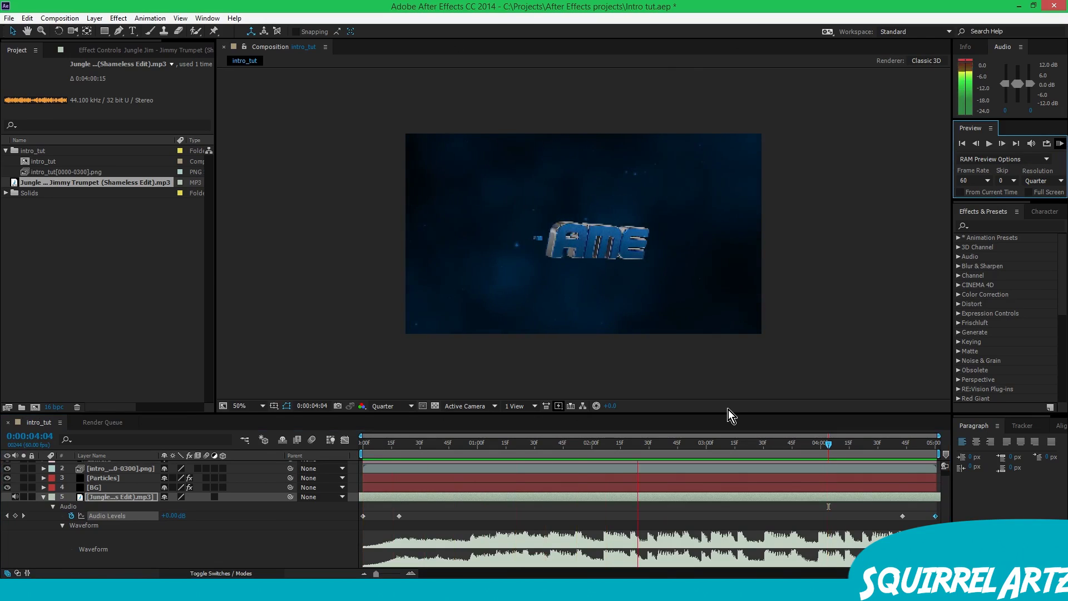
click(914, 447)
drag(906, 452, 171, 476)
click(43, 496)
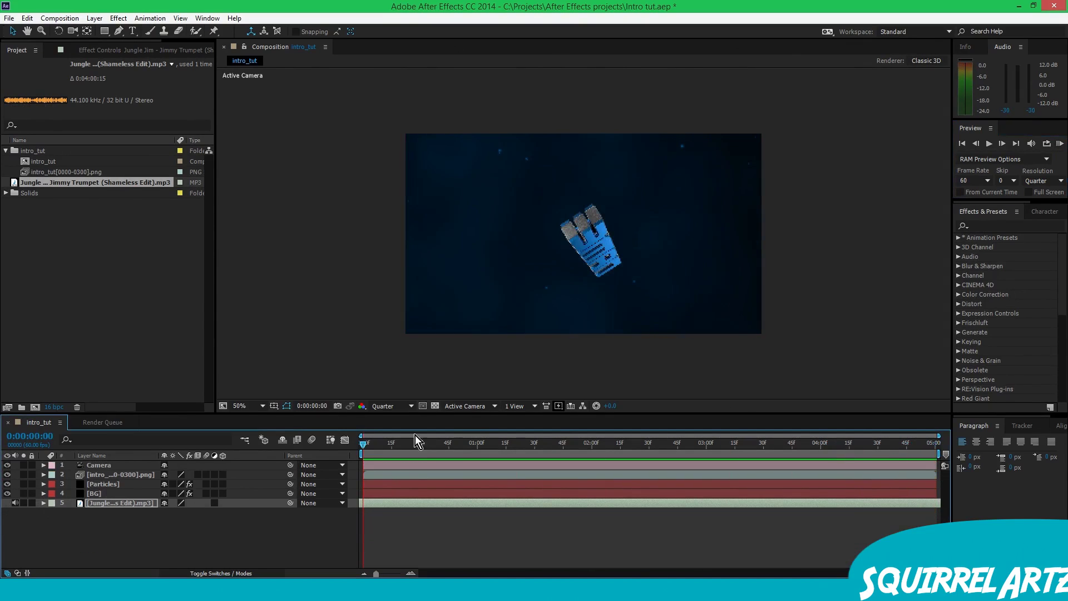
- Create an adjustment layer and place it directly below the Camera layer
click(460, 448)
drag(475, 448, 555, 448)
right_click(116, 530)
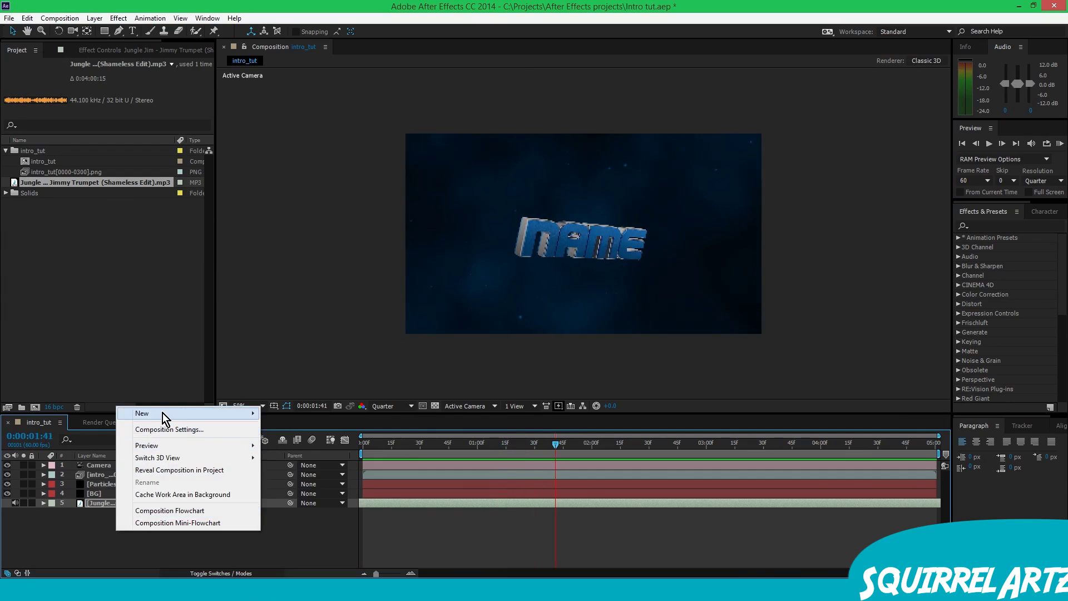
mouse_move(161, 414)
click(303, 502)
drag(139, 503, 125, 472)
mouse_move(503, 449)
mouse_down()
mouse_move(406, 455)
mouse_move(506, 452)
mouse_up()
- Find the Transform distort effect and apply it to the adjustment layer
click(1025, 225)
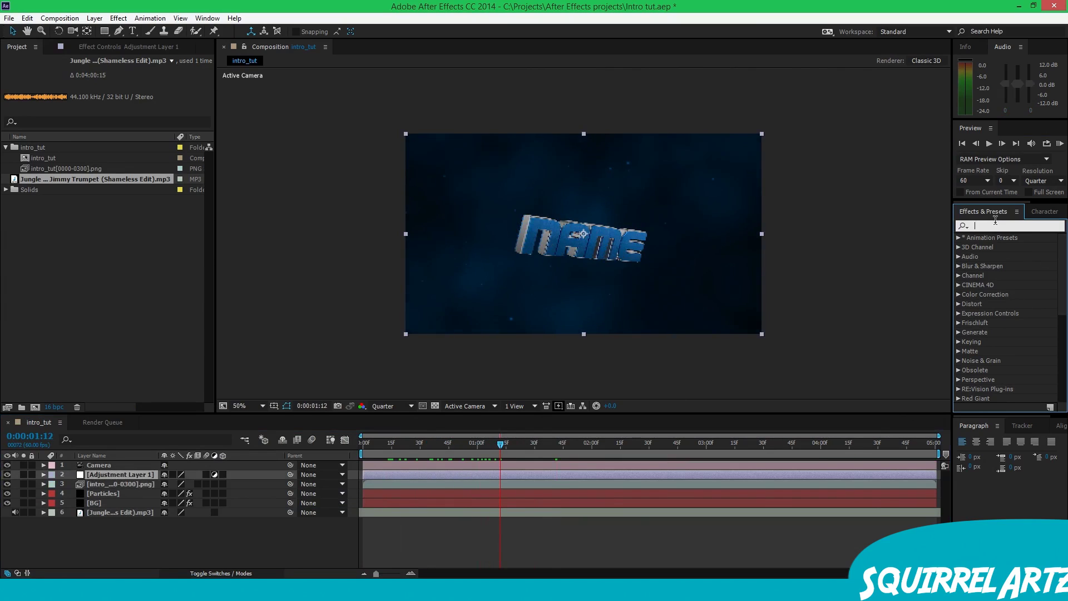
text(trans)
drag(996, 294, 114, 474)
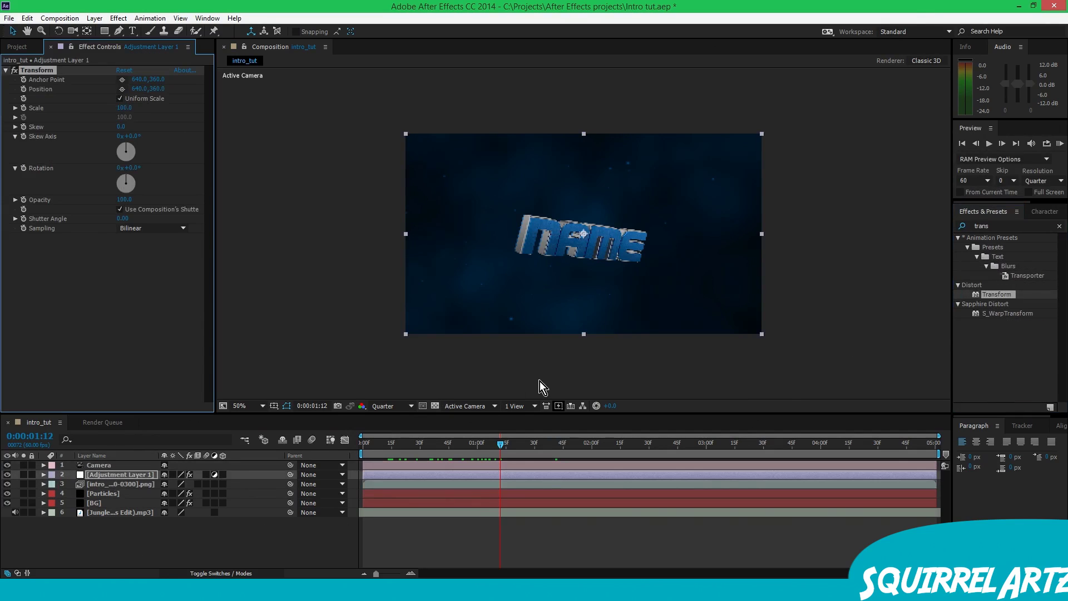
- Preview and scrub through the intro to examine how the title's motion lines up with the beats, clearing the effects search
mouse_move(465, 443)
mouse_down()
mouse_move(429, 443)
mouse_move(465, 443)
mouse_up()
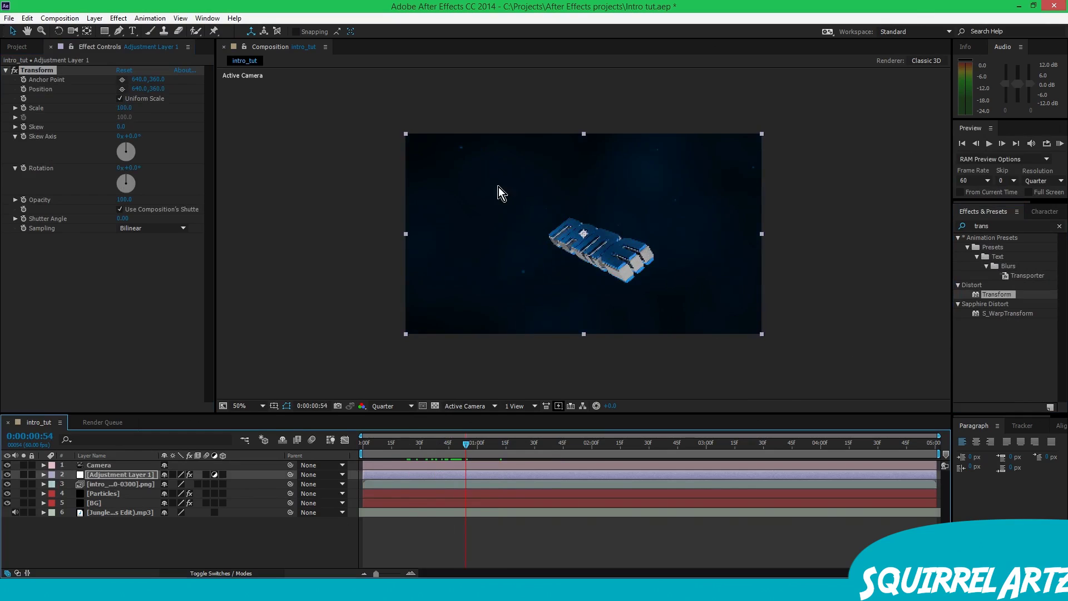
click(1059, 143)
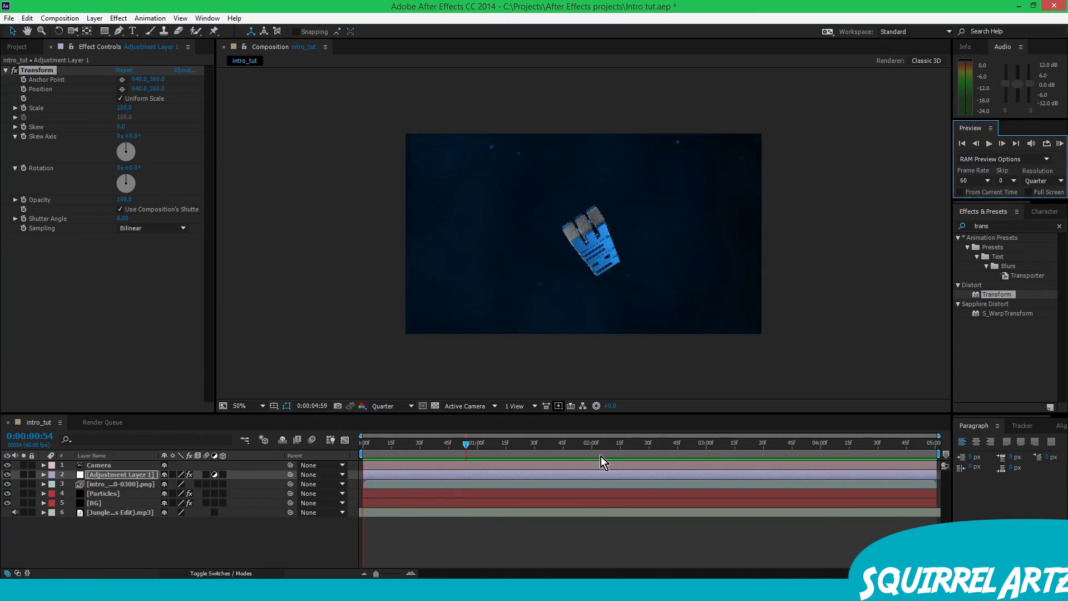
key(space)
mouse_move(526, 445)
mouse_down()
mouse_move(457, 444)
mouse_move(581, 444)
mouse_move(358, 449)
mouse_move(523, 452)
mouse_up()
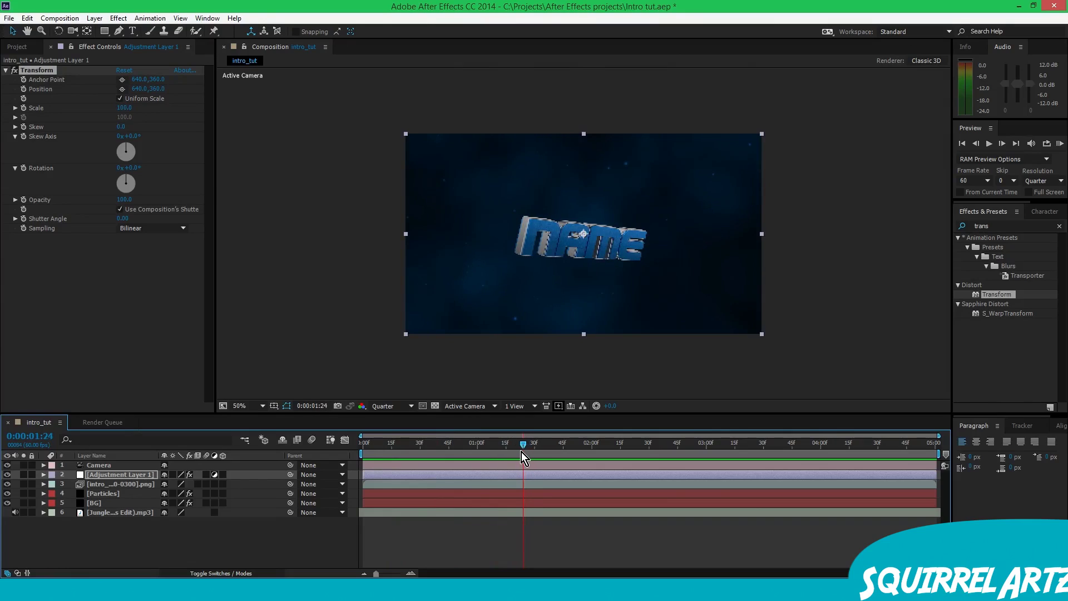
drag(526, 439, 503, 451)
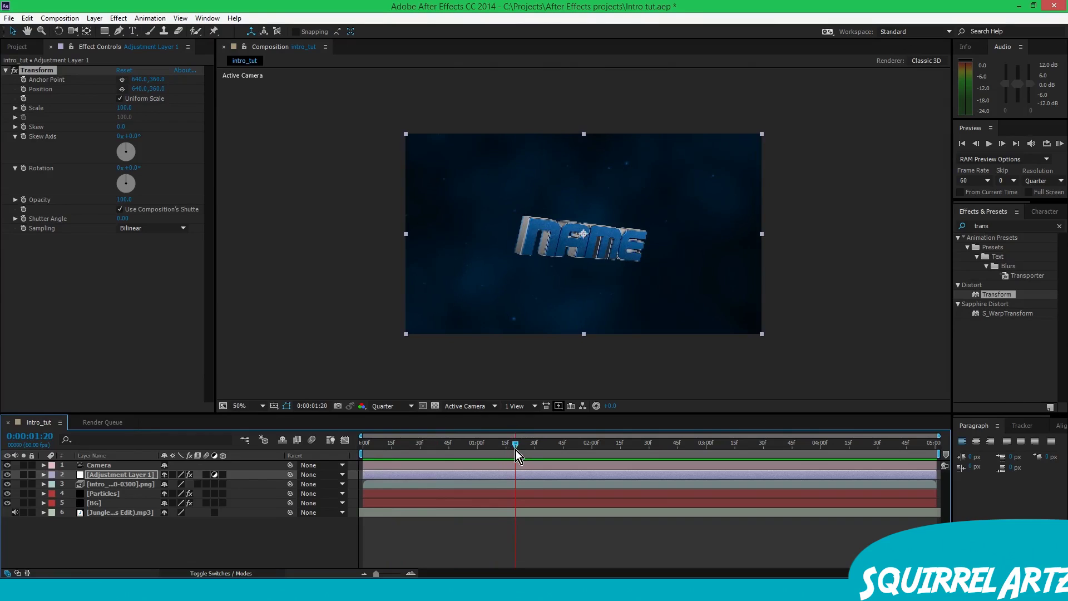
drag(524, 449, 587, 444)
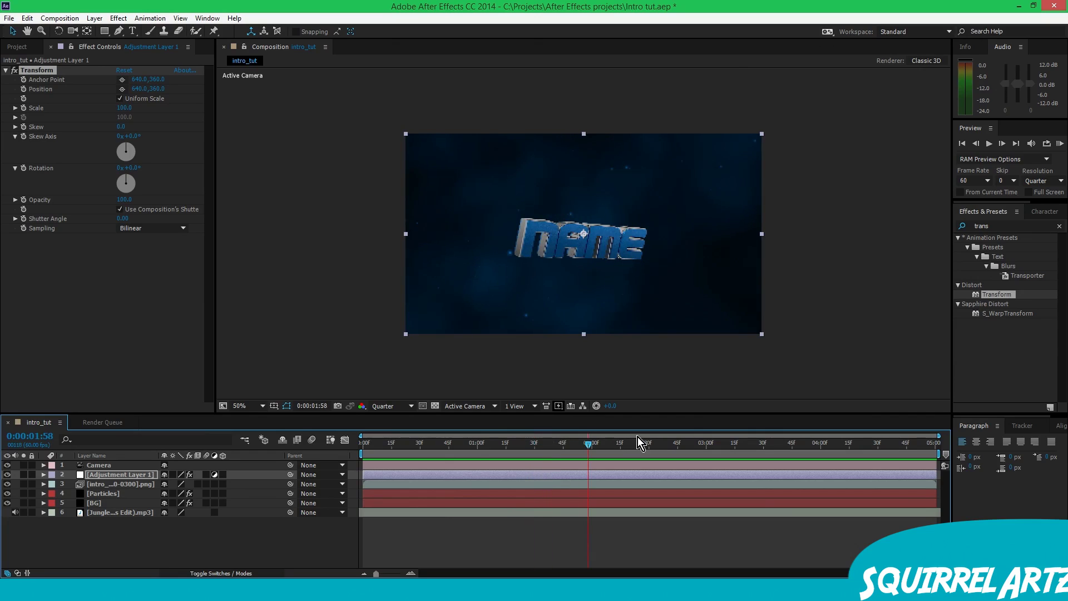
drag(576, 444, 496, 467)
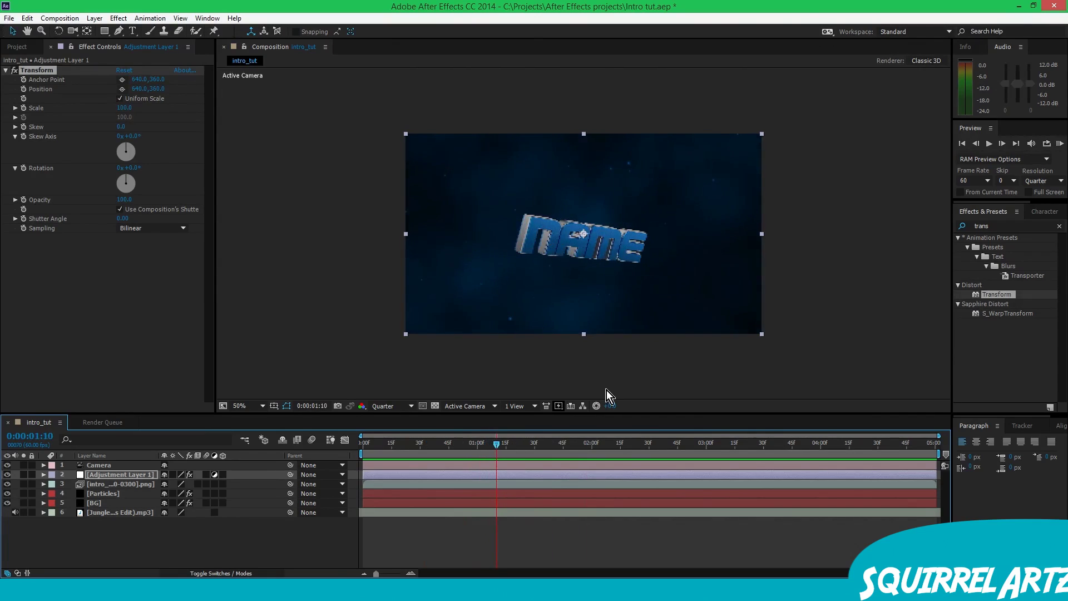
click(1059, 144)
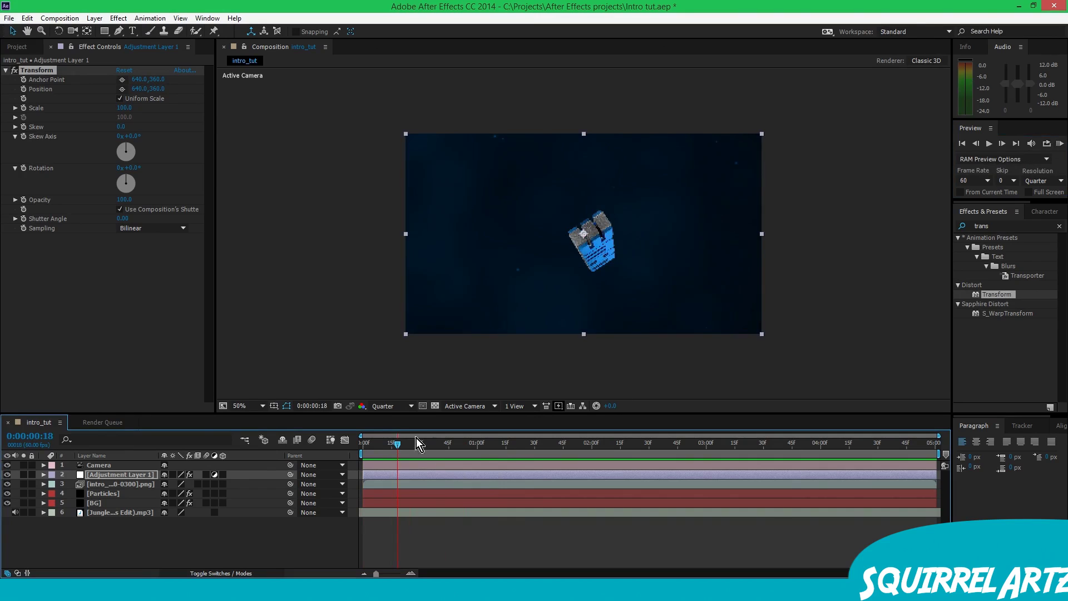
drag(564, 448, 675, 400)
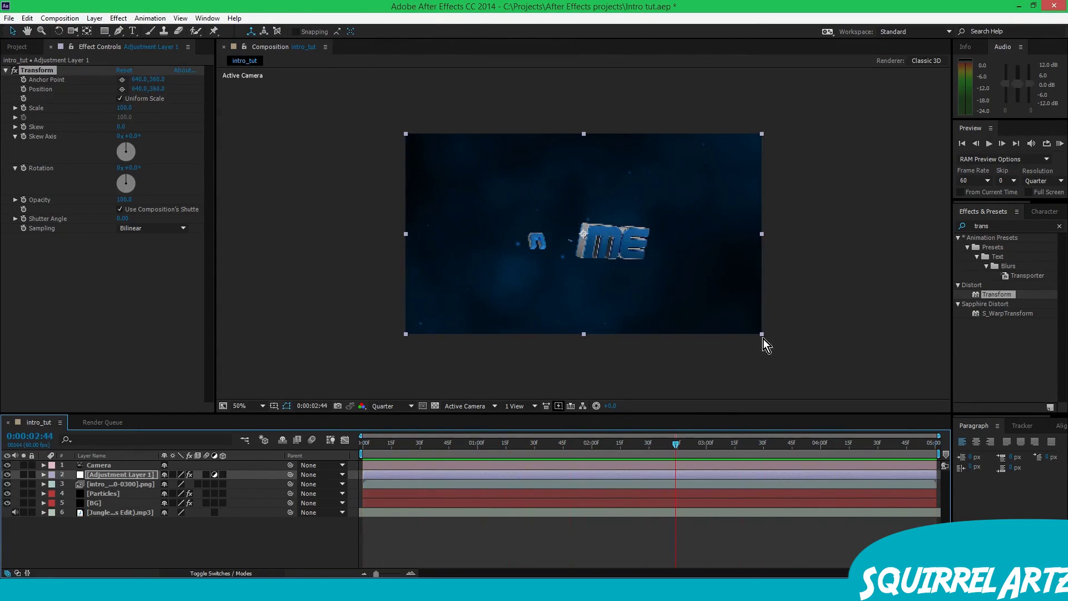
click(1057, 227)
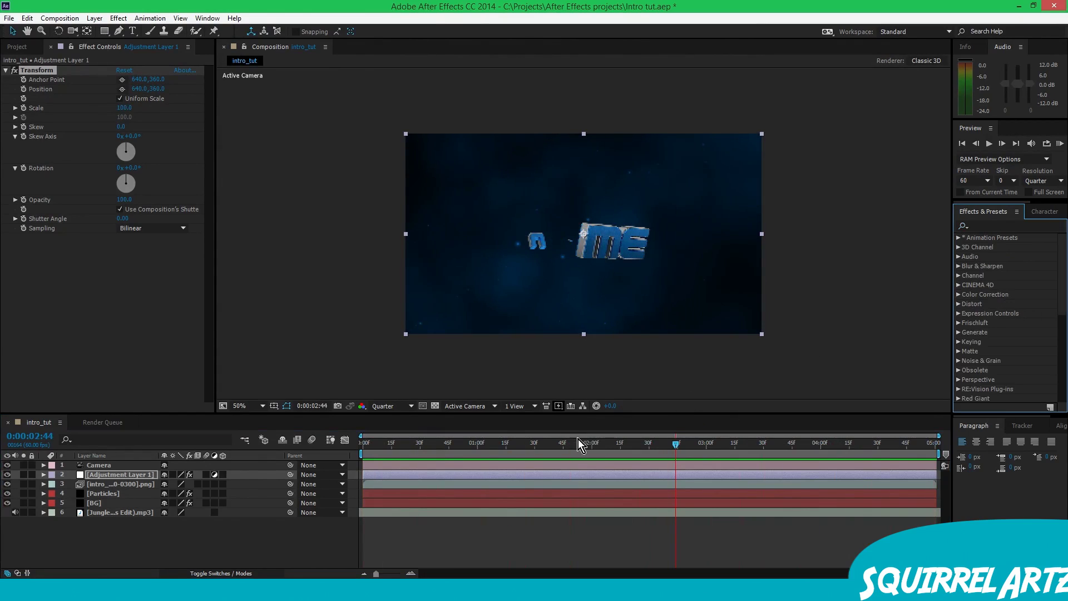
mouse_move(587, 444)
mouse_down()
mouse_move(702, 431)
mouse_move(592, 443)
mouse_up()
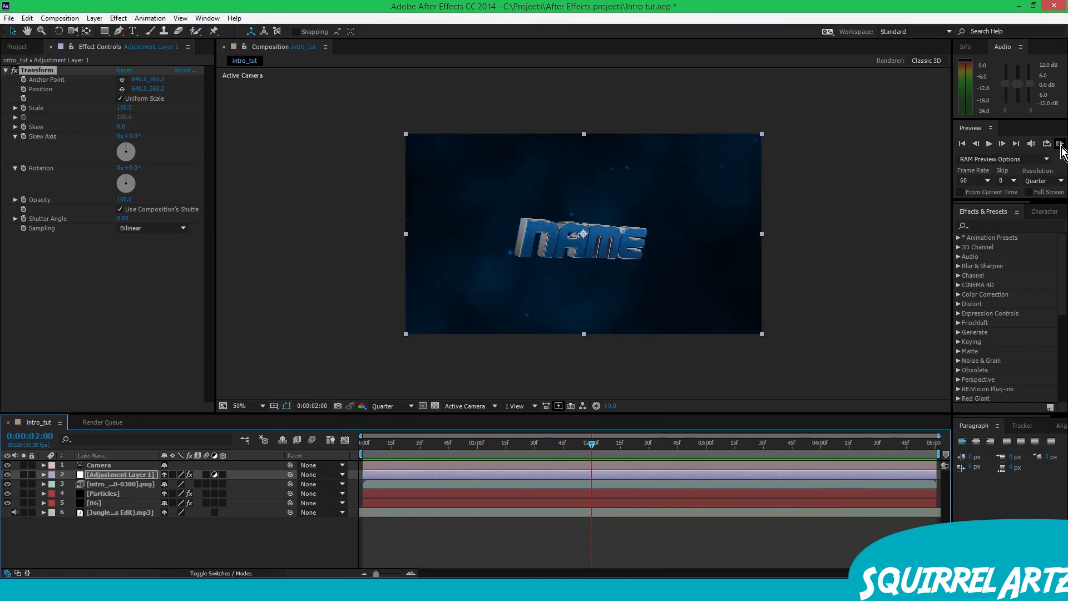
drag(555, 448, 569, 472)
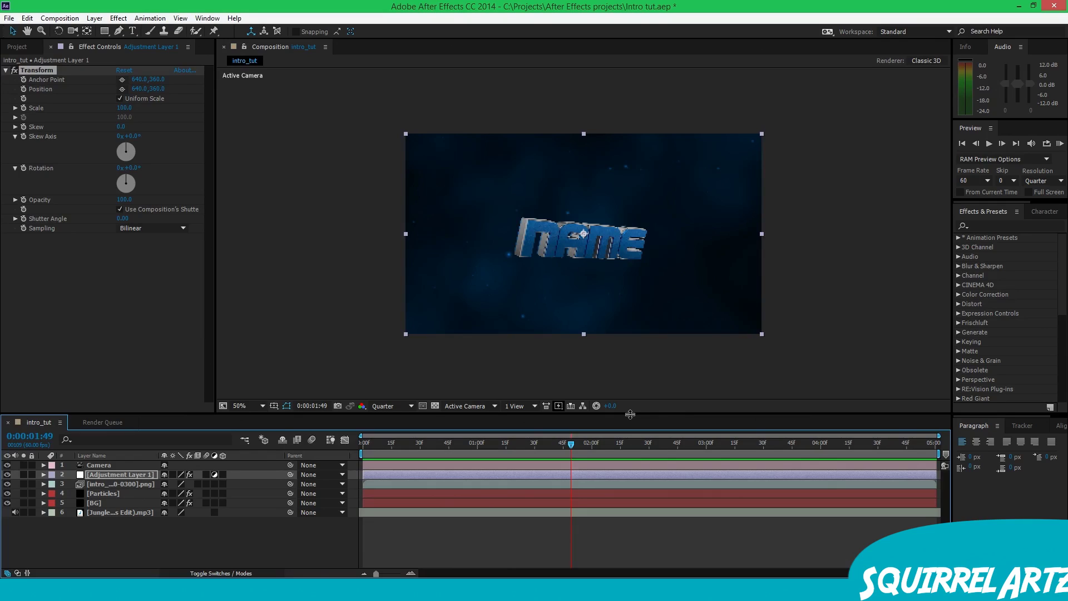
- Preview the intro to locate the first beat and start keyframing the Transform effect's Scale at 0:00:01:23
key(KP_0)
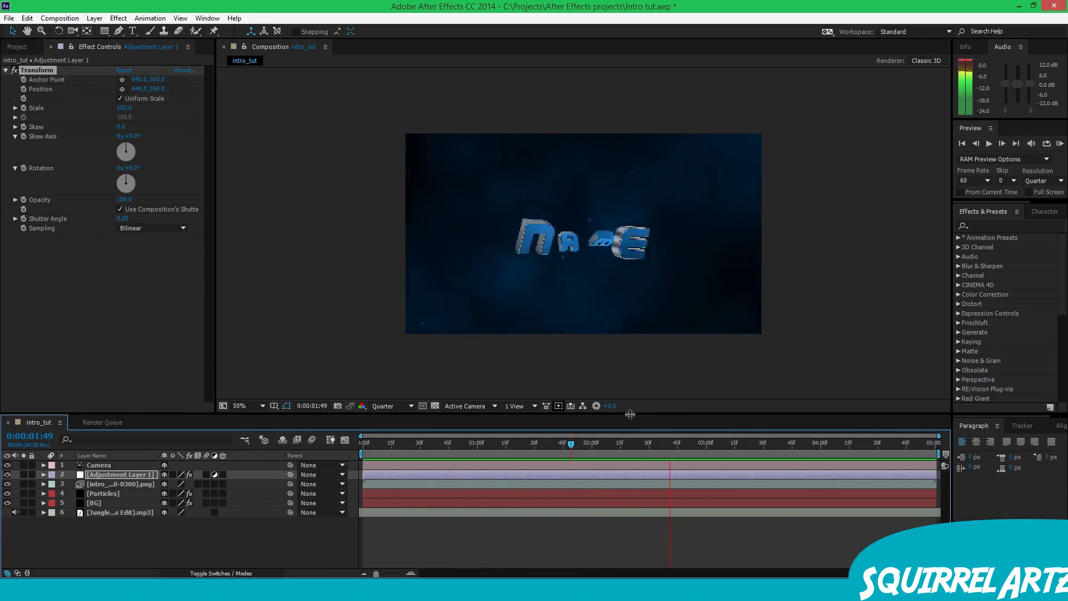
key(space)
drag(535, 441, 874, 450)
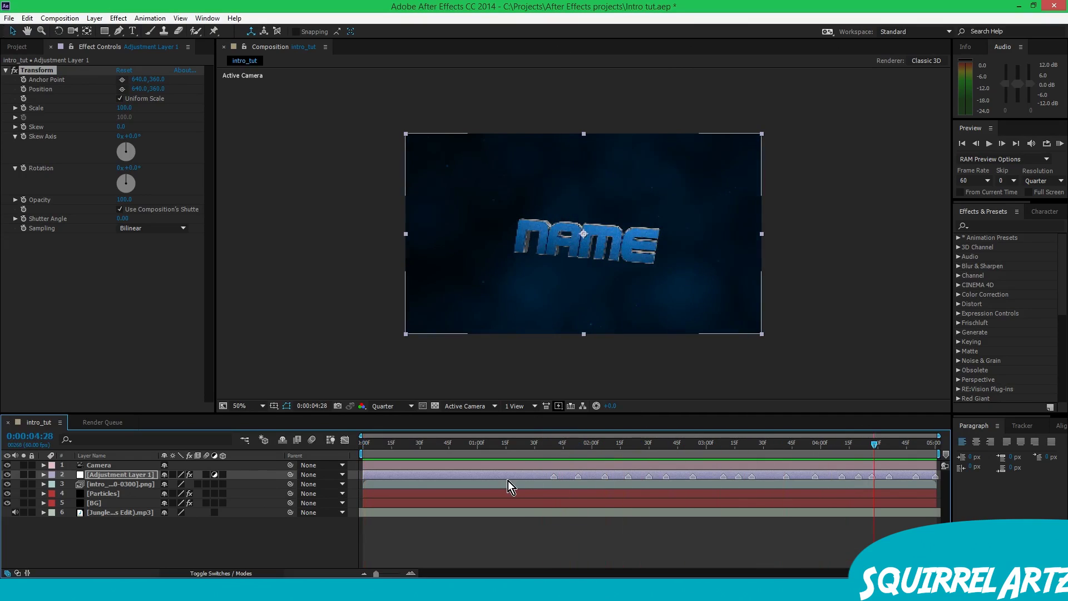
drag(589, 445, 519, 445)
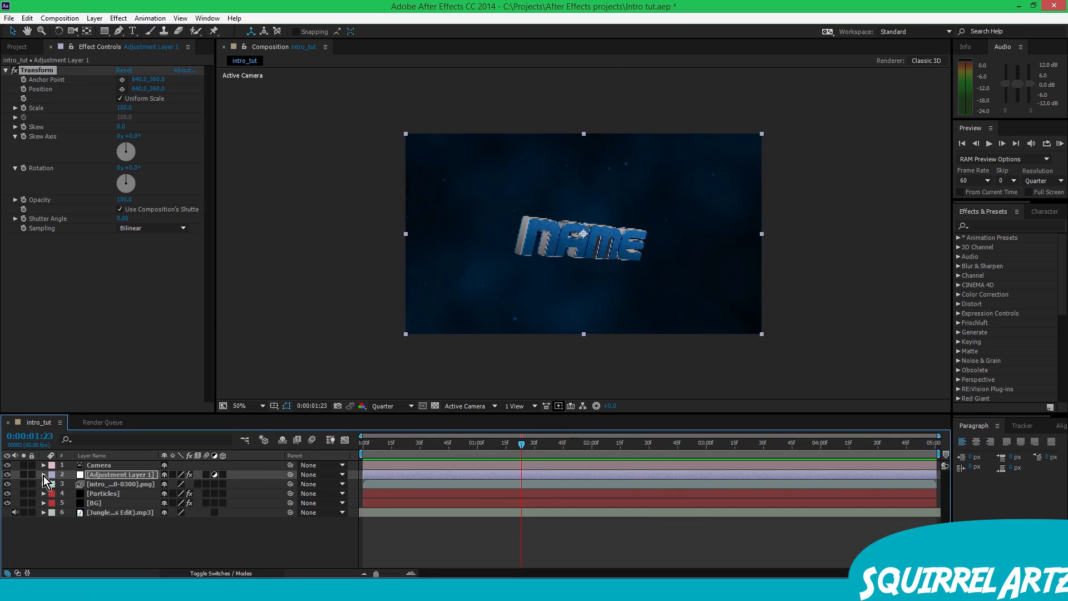
click(31, 109)
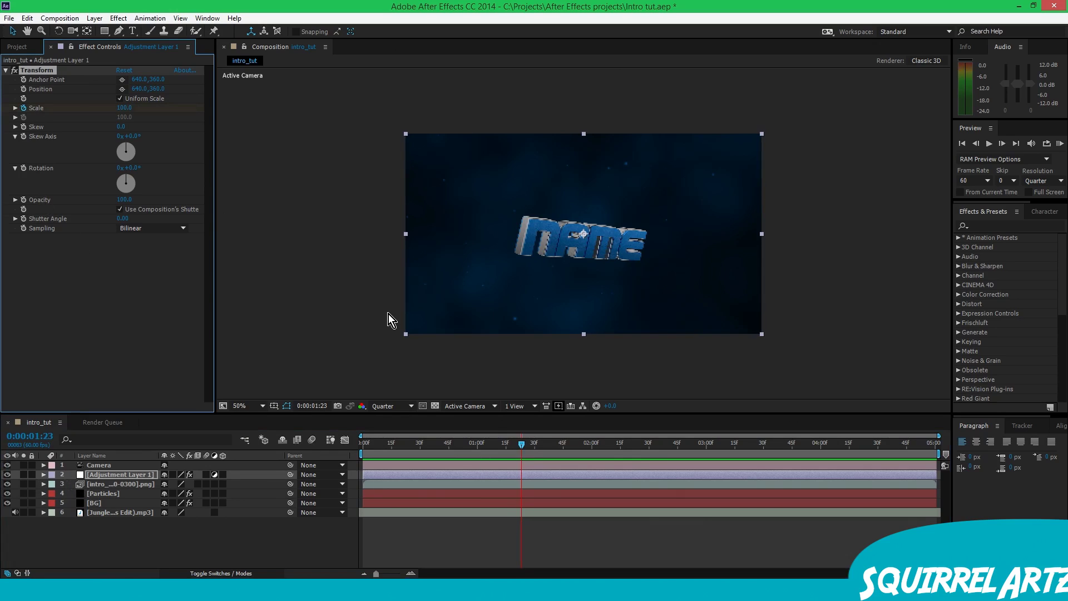
drag(523, 446, 521, 445)
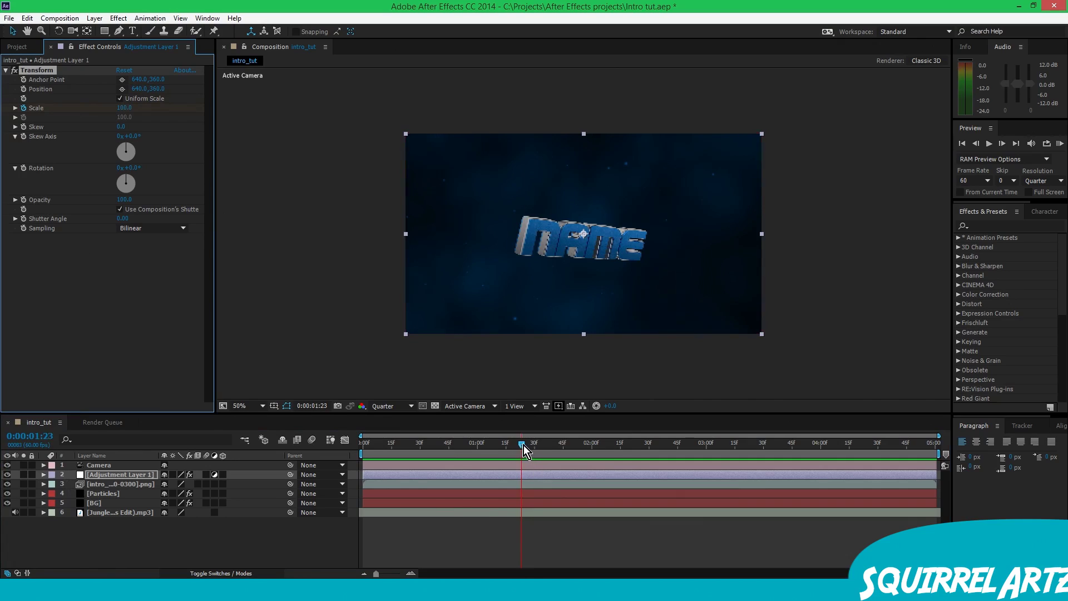
- Expand the adjustment layer's Transform effect properties in the timeline and keyframe Scale at 125 at 0:00:01:25
click(44, 474)
click(52, 484)
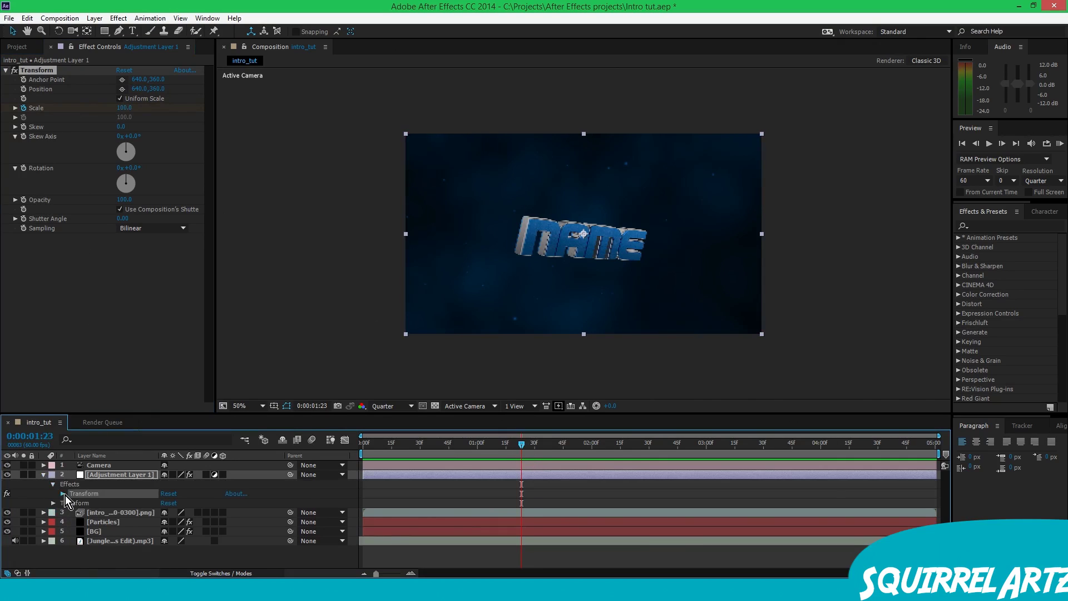
click(62, 493)
scroll(382, 489, down, 1)
key(Page_Down)
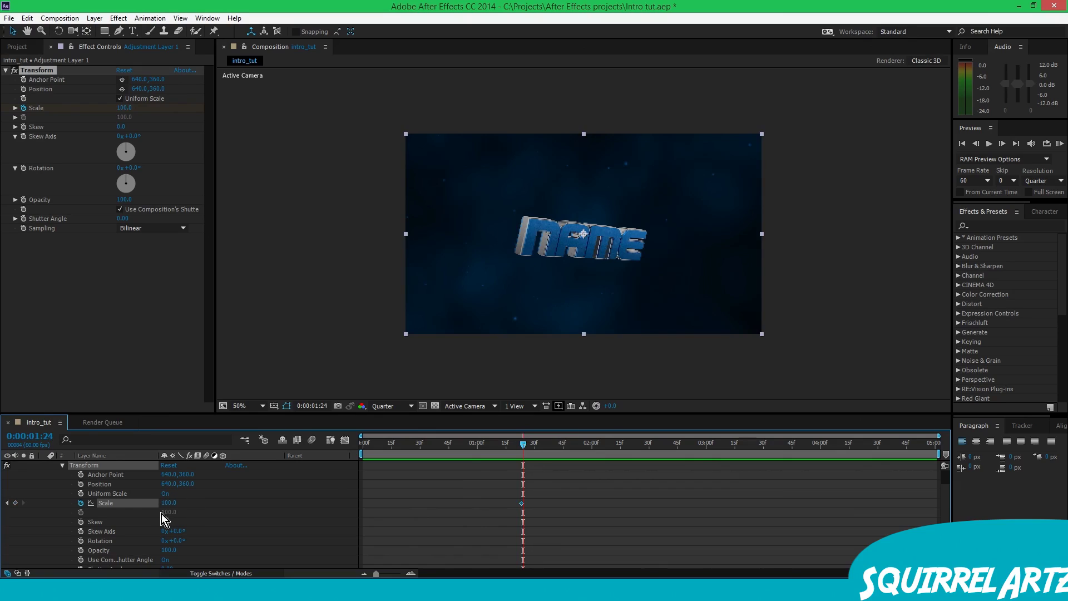
key(Page_Down)
drag(174, 510, 176, 507)
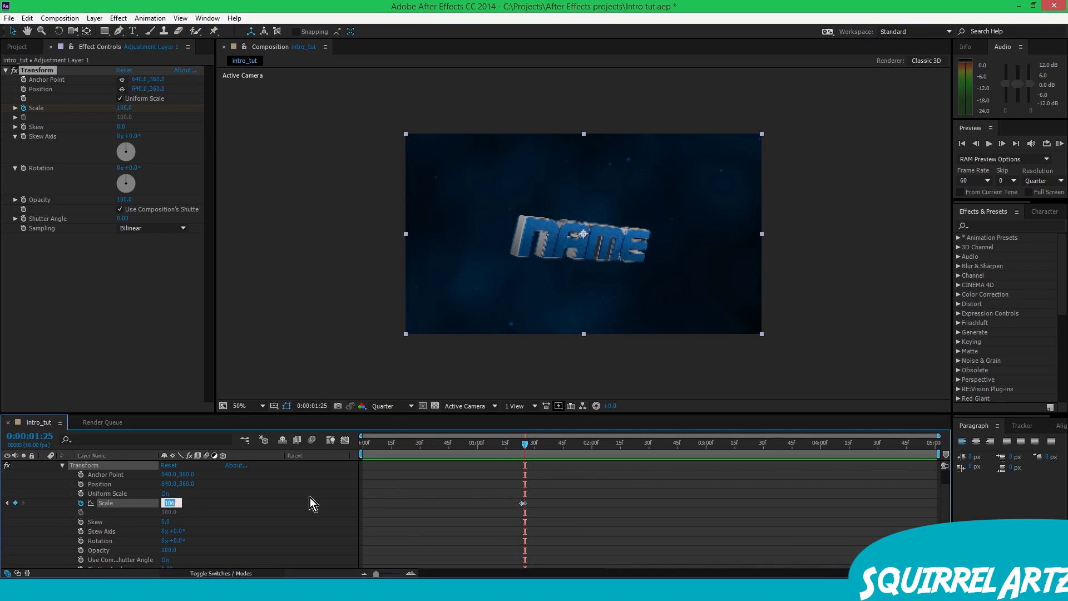
text(1525)
key(Return)
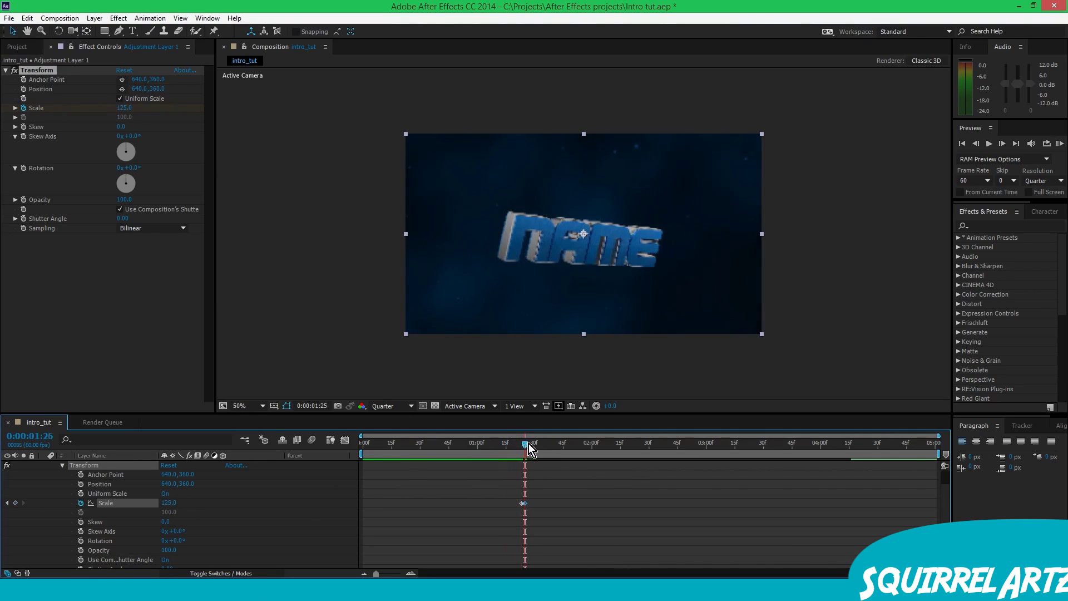
- Copy the pair of Scale keyframes to the second beat at 0:00:01:37 and preview the pulses
drag(538, 442, 541, 445)
drag(508, 493, 535, 521)
mouse_move(539, 445)
mouse_down()
mouse_move(515, 452)
mouse_move(549, 452)
mouse_up()
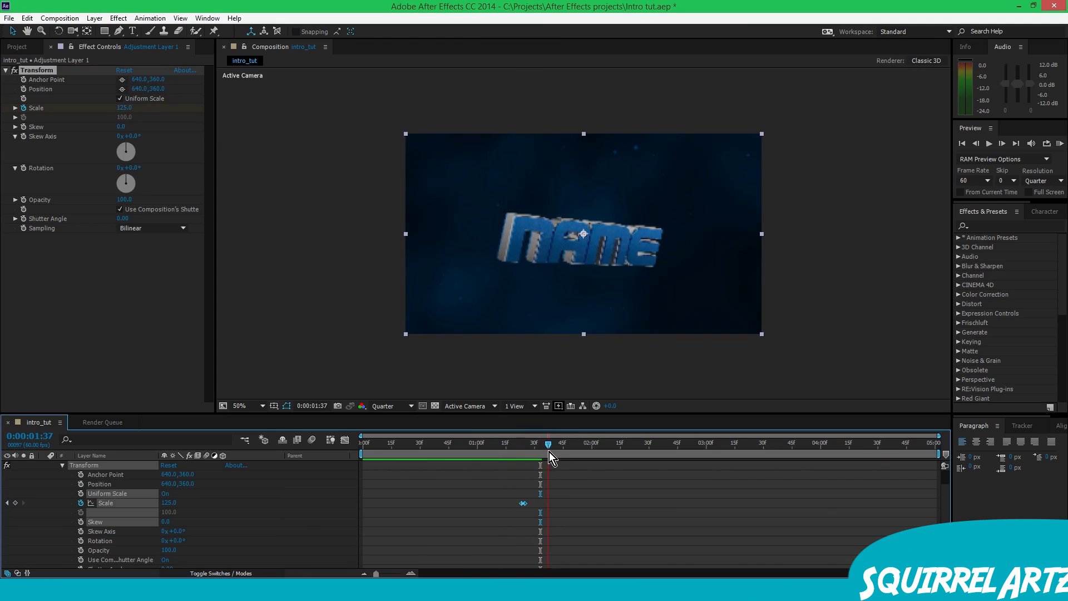
key(ctrl+v)
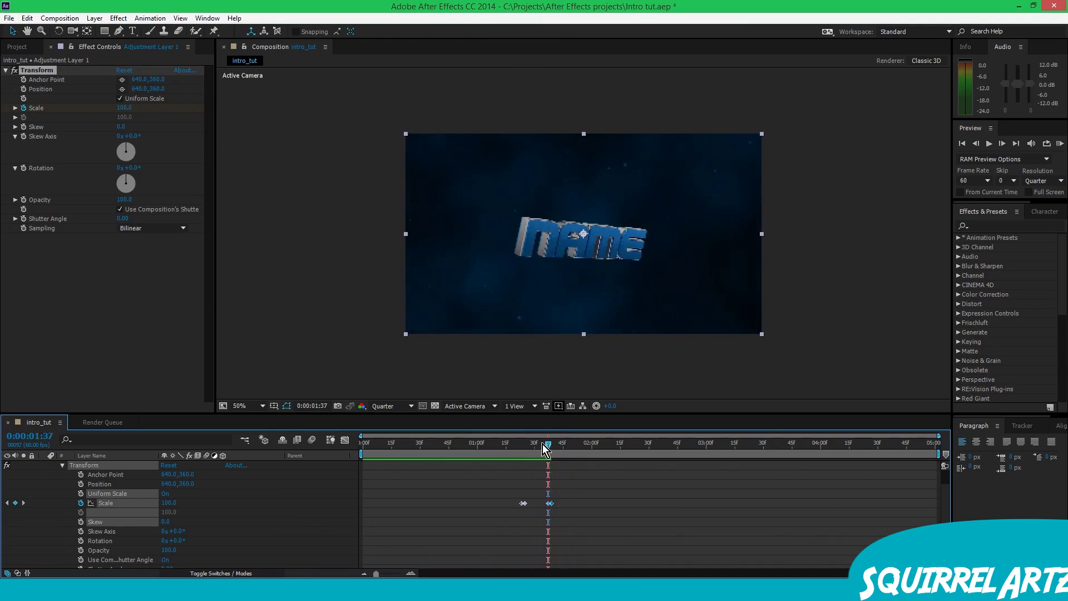
click(1059, 144)
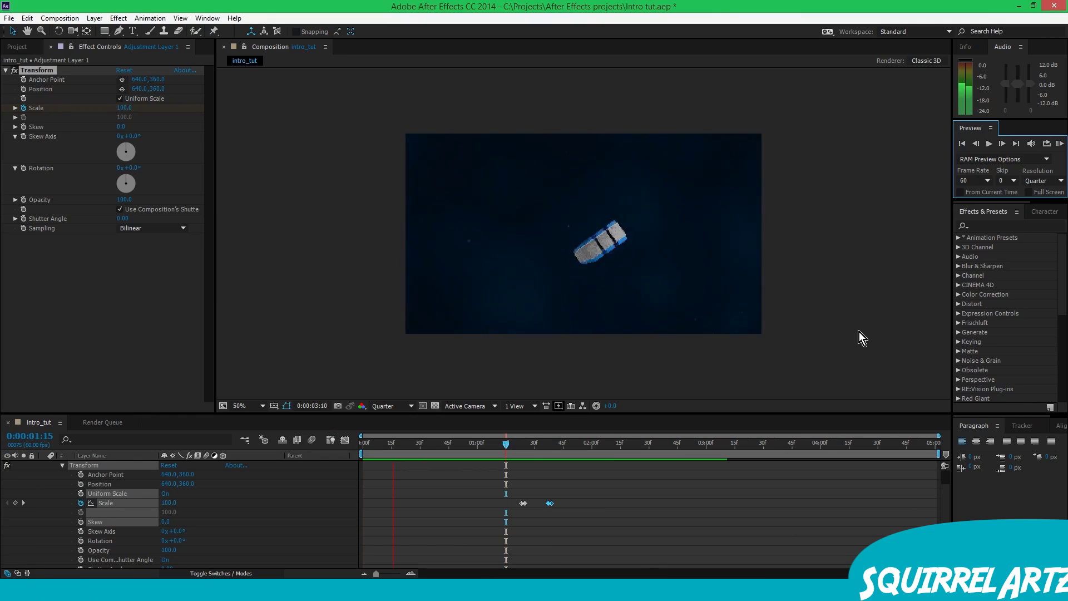
key(space)
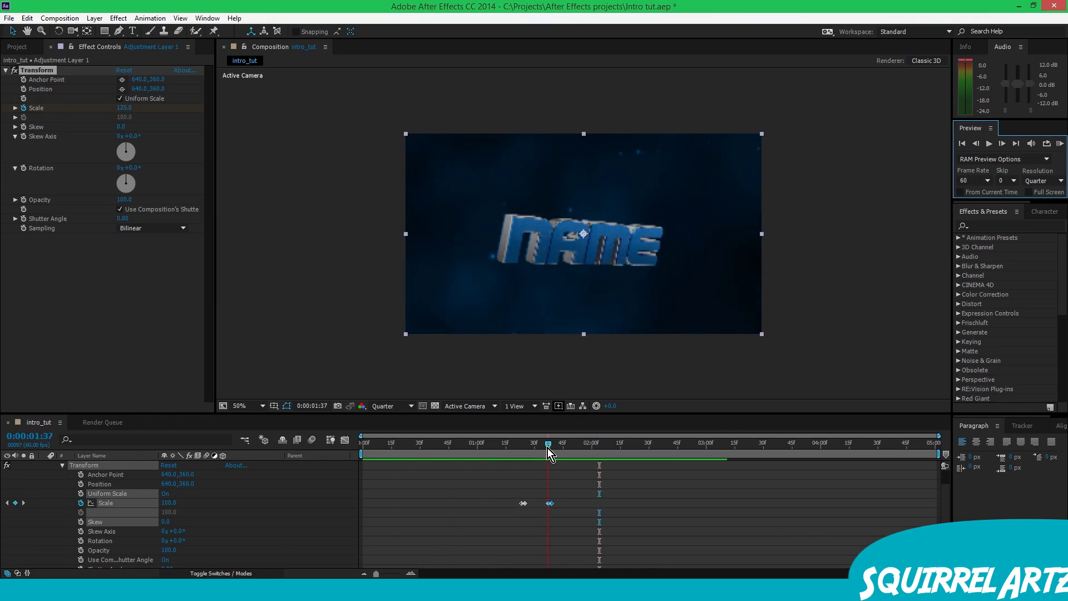
- Tighten both Scale pulses by moving each 125 keyframe to one frame after its starting keyframe, and preview the timing
click(508, 448)
click(523, 503)
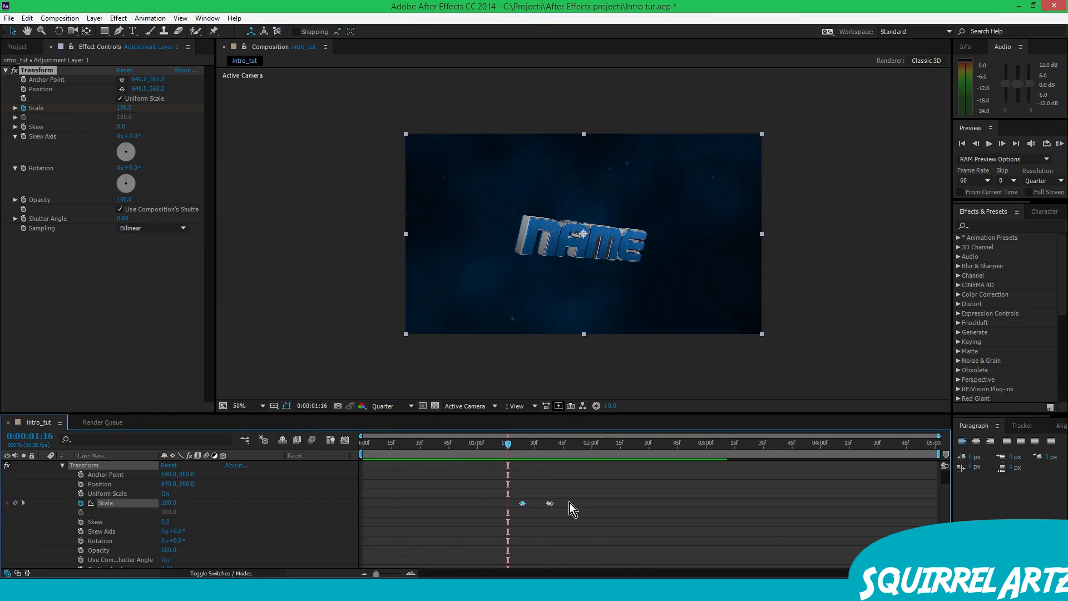
drag(505, 444, 576, 442)
click(1059, 144)
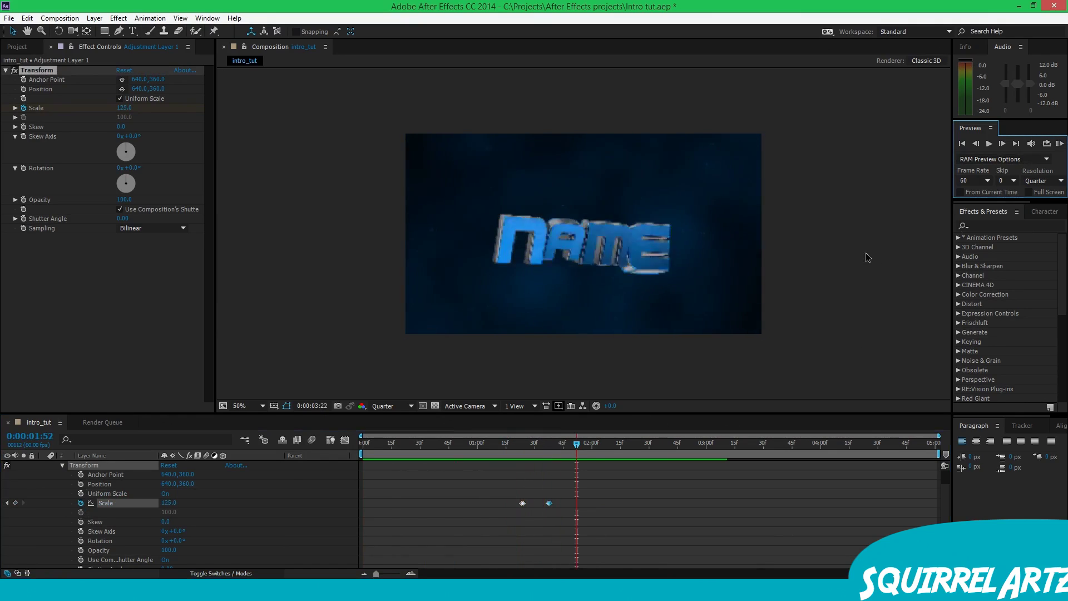
click(528, 465)
- Try keyframing the Transform effect's Skew from 0 at the first beat to 8 at 0:00:01:24, and remove its keyframes
drag(528, 445, 519, 449)
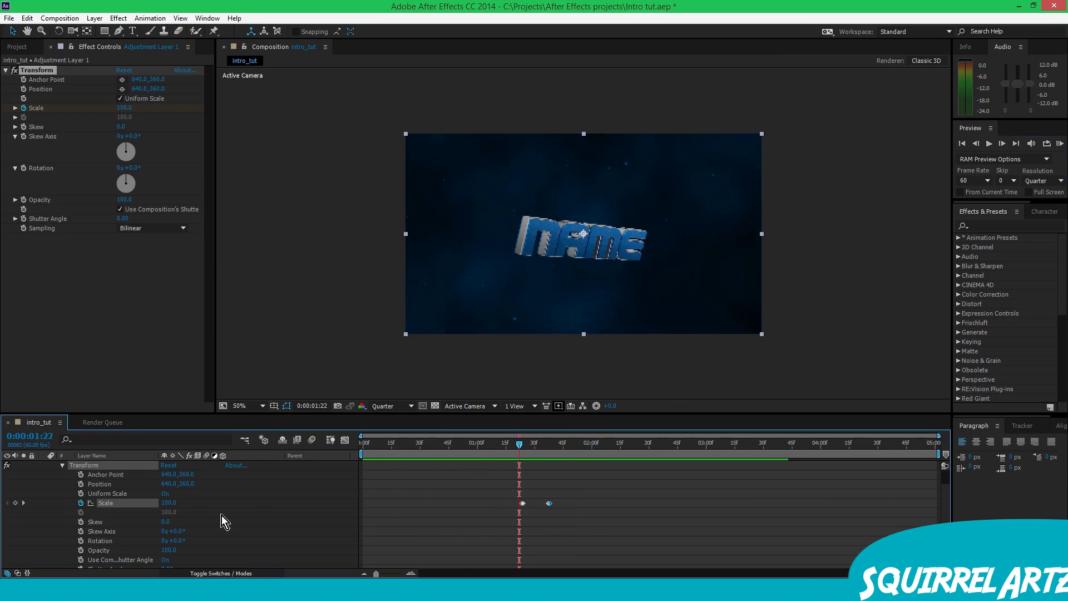
click(81, 522)
key(Page_Down)
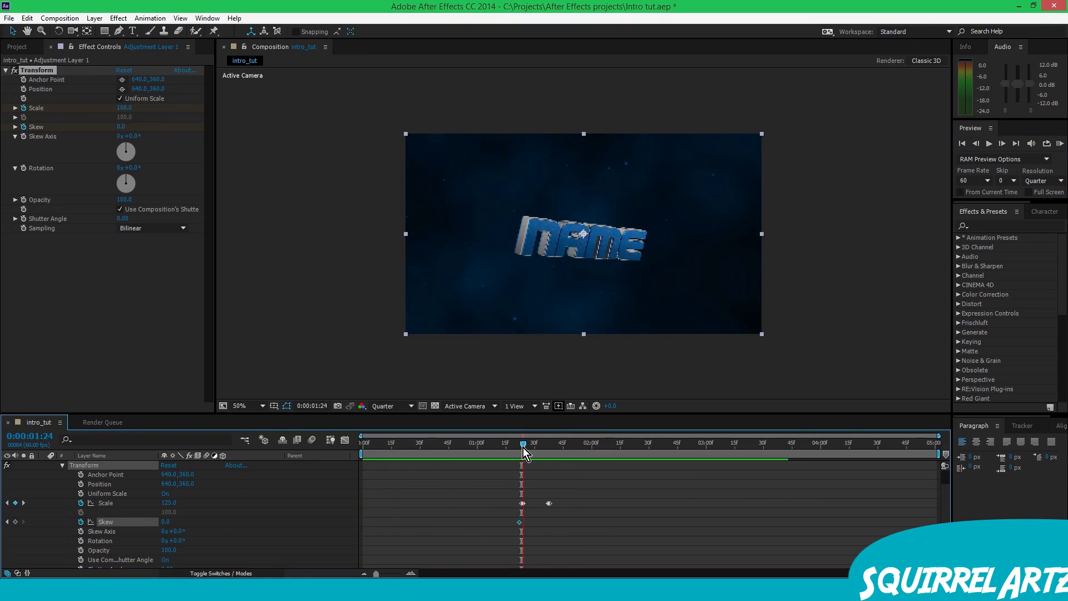
drag(522, 447, 523, 447)
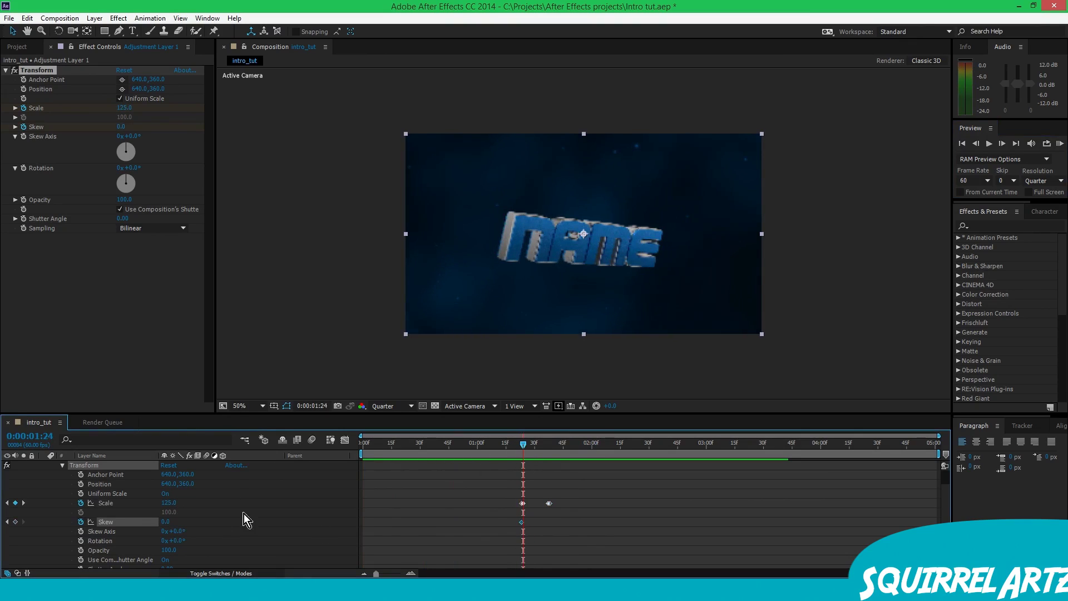
drag(174, 522, 172, 520)
click(506, 448)
drag(505, 448, 523, 445)
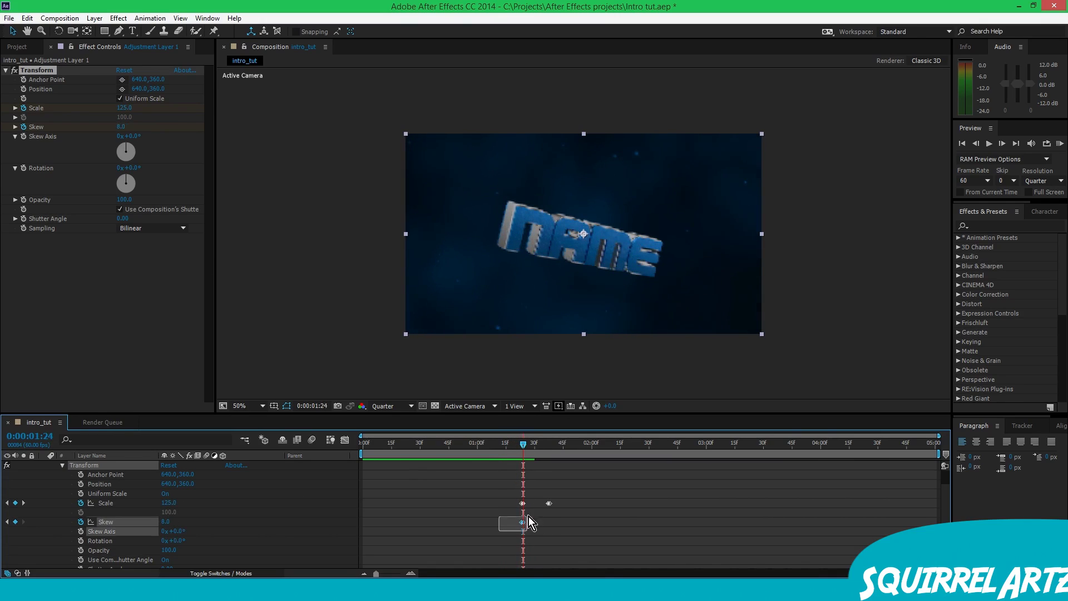
click(80, 521)
- Keyframe the effect's Rotation from 0° at 0:00:01:23 to 7° at 0:00:01:24
click(81, 540)
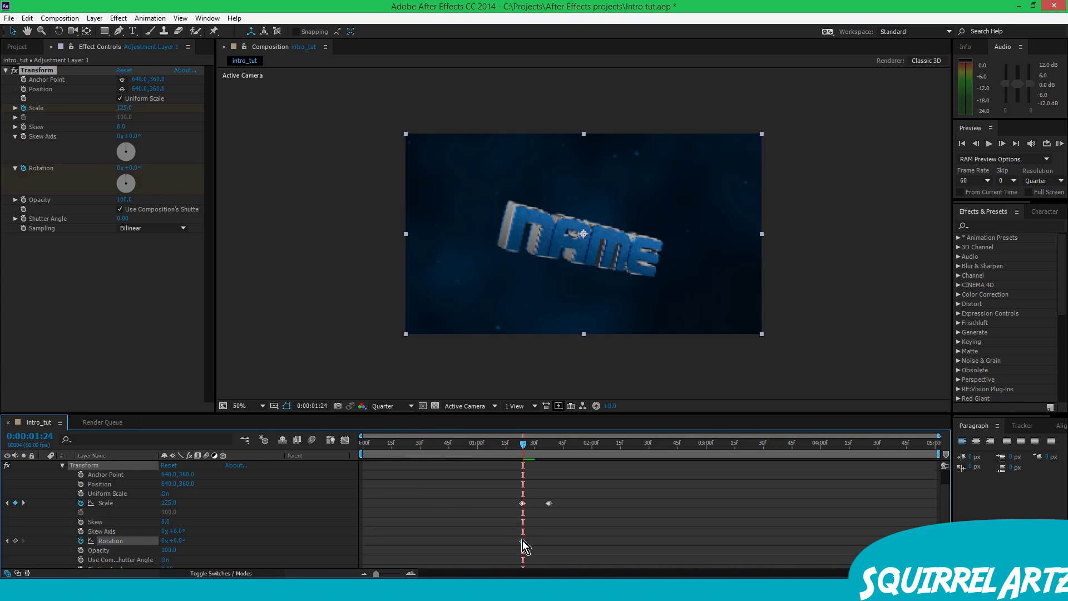
drag(182, 540, 186, 544)
click(498, 481)
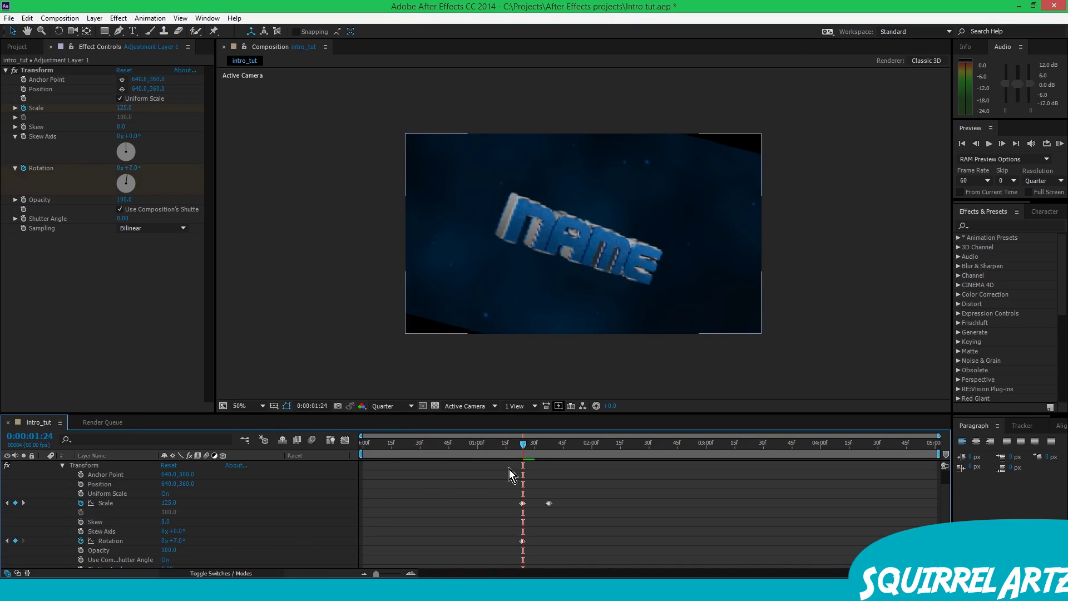
- Reset the Transform effect's Skew to 0
drag(525, 442, 521, 443)
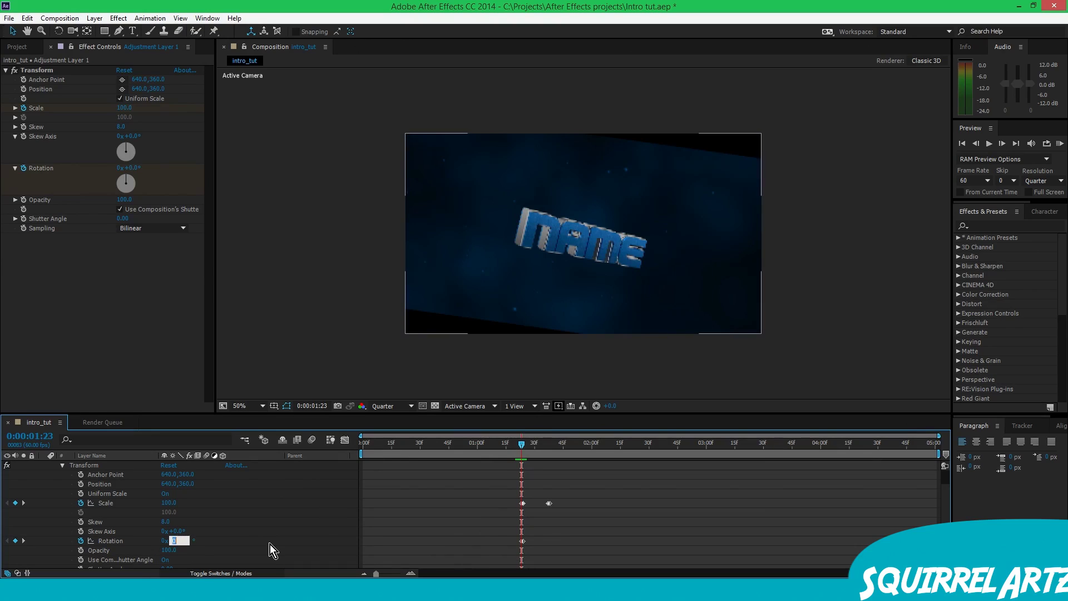
click(167, 521)
text(0)
key(Return)
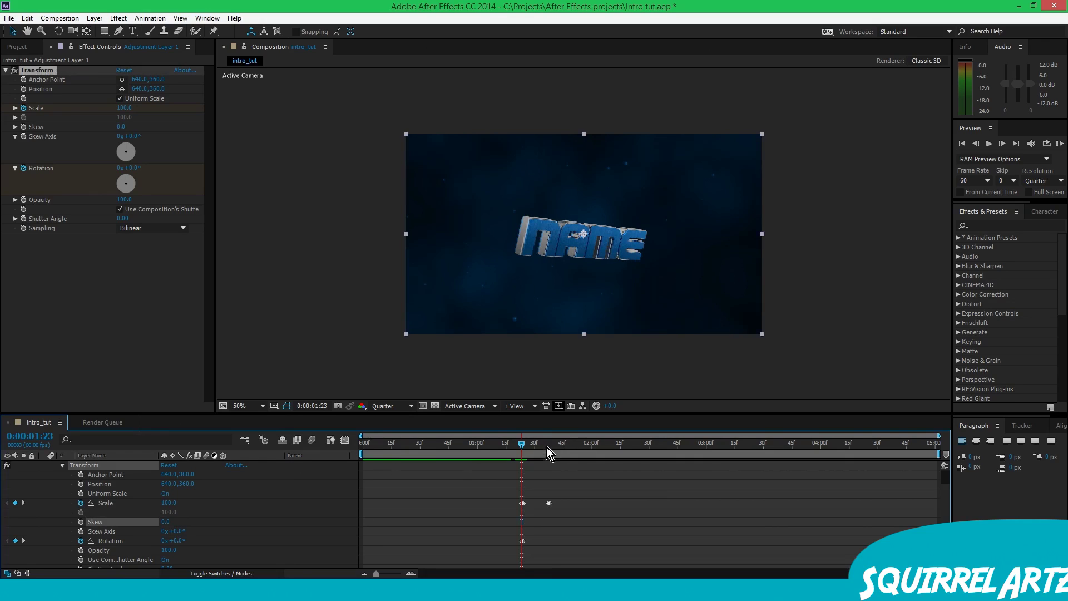
- Copy the Rotation keyframes to the second beat, with -7° at 0:00:01:38, and preview the motion
mouse_move(519, 446)
mouse_down()
mouse_move(528, 446)
mouse_move(515, 442)
mouse_up()
click(523, 442)
drag(519, 446, 549, 447)
click(522, 541)
key(ctrl+v)
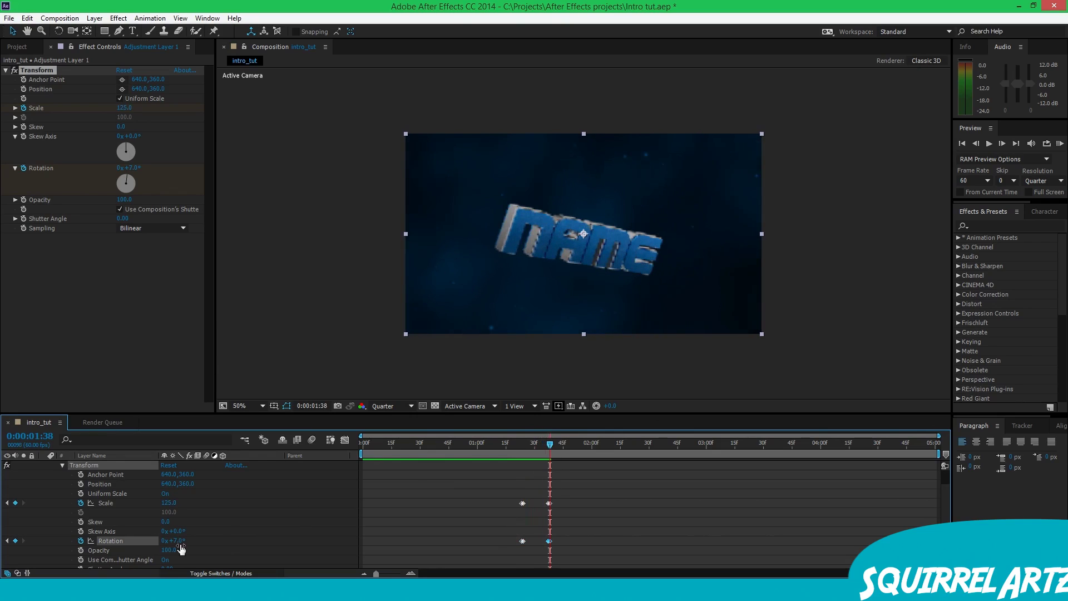
click(178, 541)
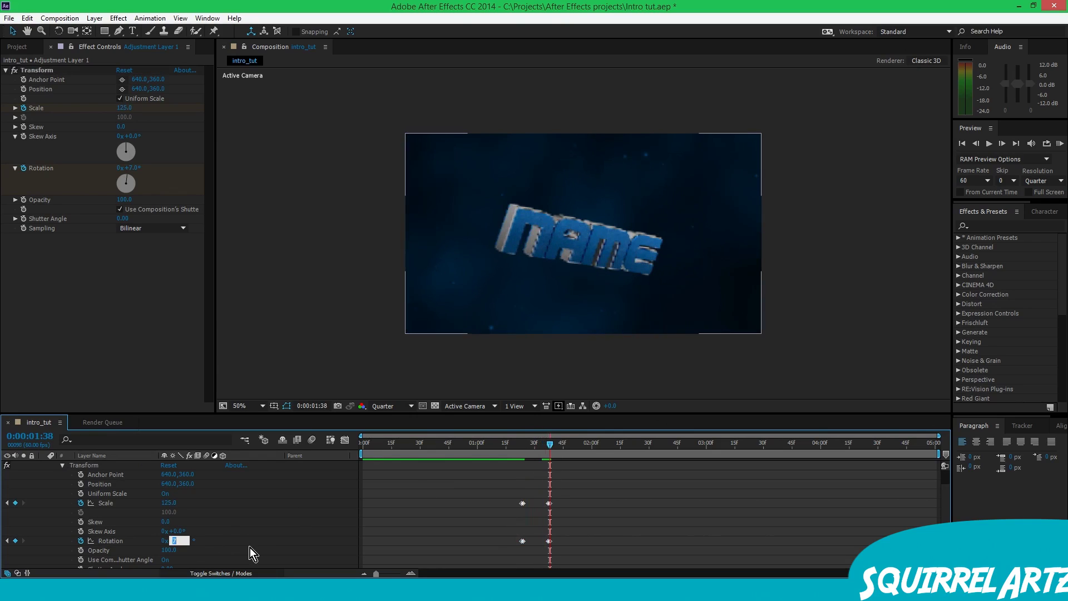
text(-7)
key(Return)
drag(548, 445, 510, 437)
click(1061, 144)
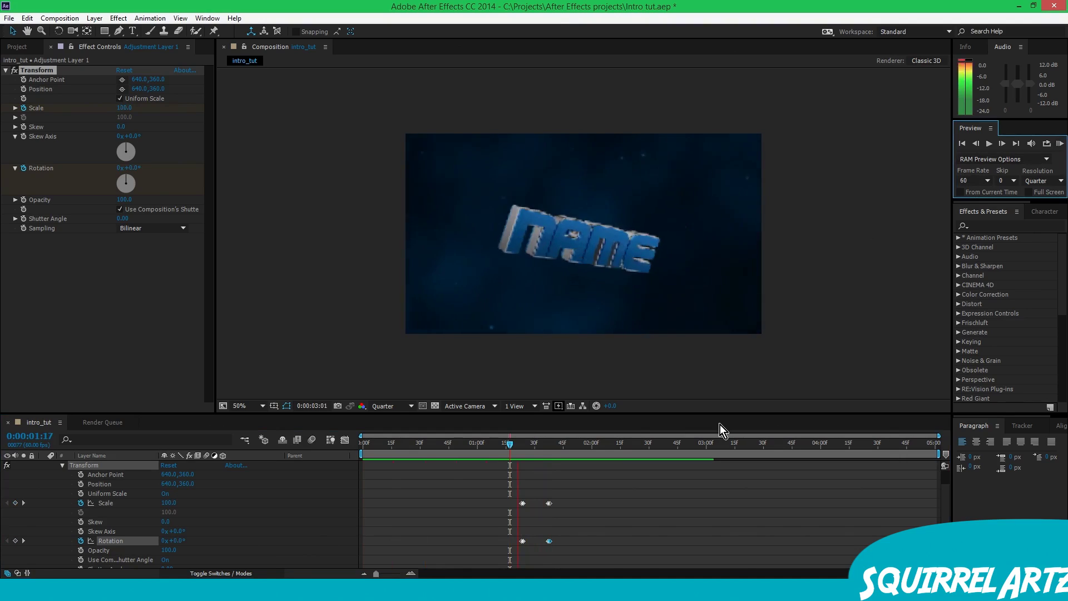
- Copy the first beat's Scale and Rotation keyframes to the third beat at about 0:00:01:49
click(593, 444)
drag(582, 453, 570, 451)
drag(509, 493, 533, 553)
key(ctrl+c)
key(ctrl+v)
- Copy the second beat's Scale and Rotation keyframes to the fourth beat, just after the two-second mark, and preview the sequence
mouse_move(572, 445)
mouse_down()
mouse_move(505, 448)
mouse_move(581, 443)
mouse_up()
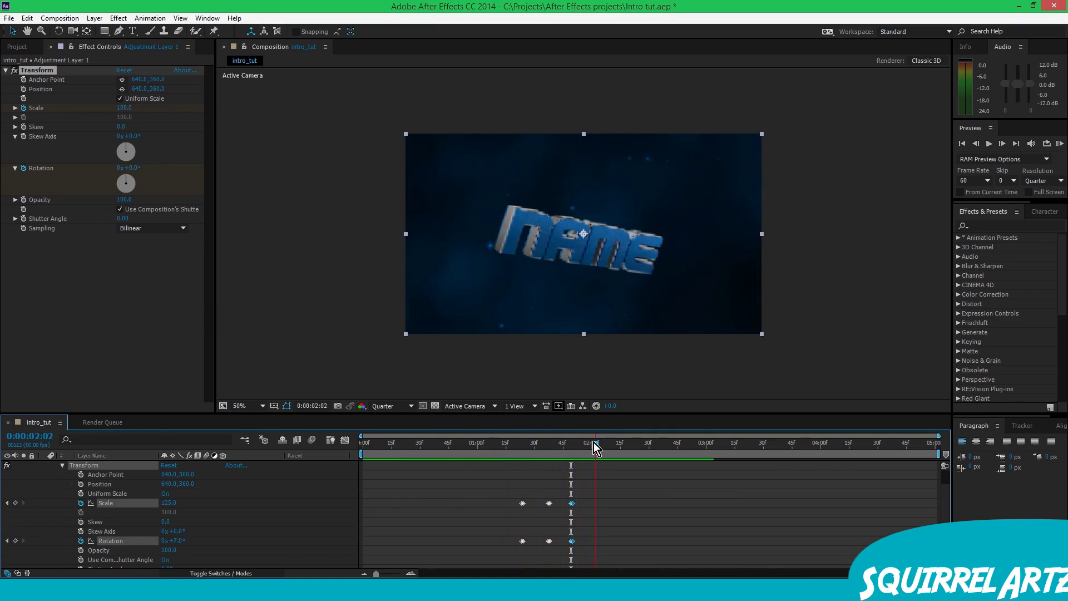
drag(599, 442, 599, 444)
drag(532, 486, 559, 552)
key(ctrl+c)
key(ctrl+v)
drag(602, 444, 542, 445)
click(1059, 143)
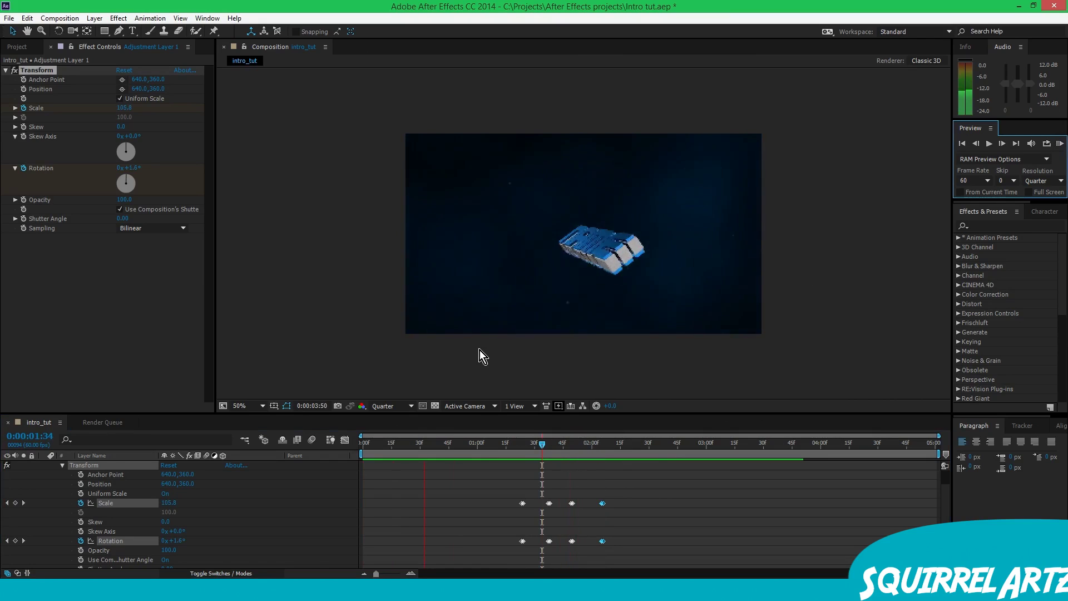
- Copy the third beat's Scale and Rotation keyframes to the fifth beat, roughly midway between the fourth beat and 0:00:02:45
click(648, 443)
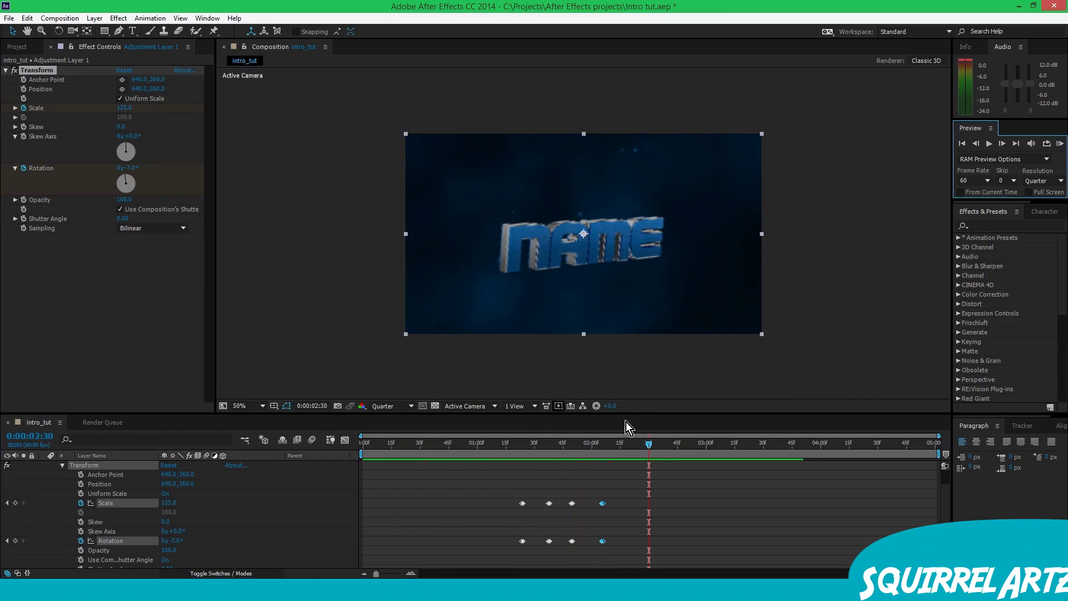
mouse_move(626, 446)
mouse_down()
mouse_move(609, 446)
mouse_move(628, 442)
mouse_up()
drag(567, 494, 590, 573)
key(ctrl+c)
key(ctrl+v)
- Copy the fourth beat's Scale and Rotation keyframes to the sixth beat at 0:00:02:29 and preview the result
mouse_move(630, 452)
mouse_down()
mouse_move(601, 445)
mouse_move(633, 443)
mouse_up()
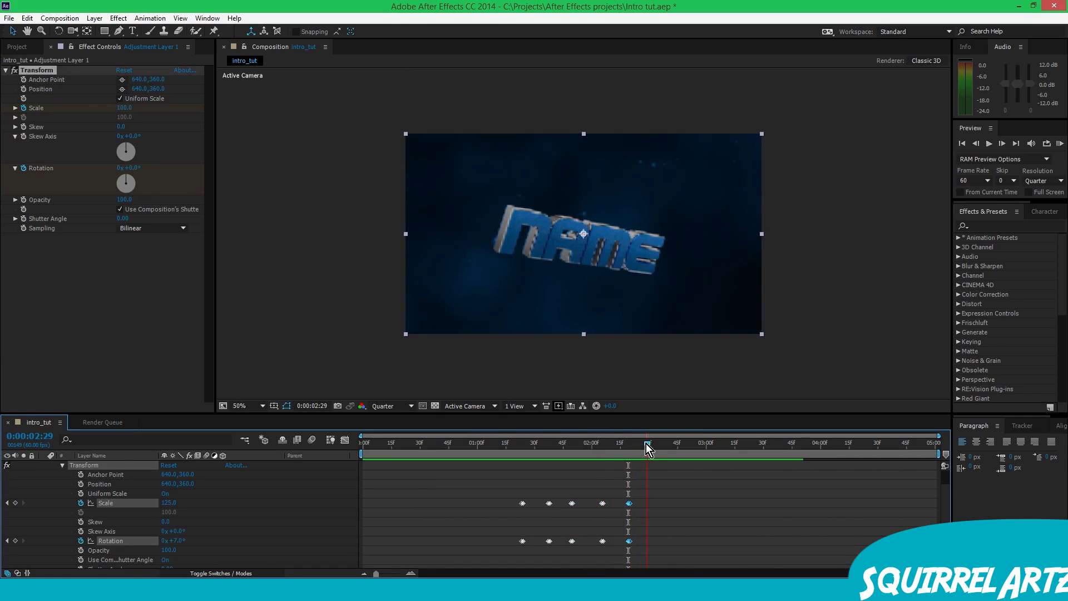
drag(591, 496, 619, 570)
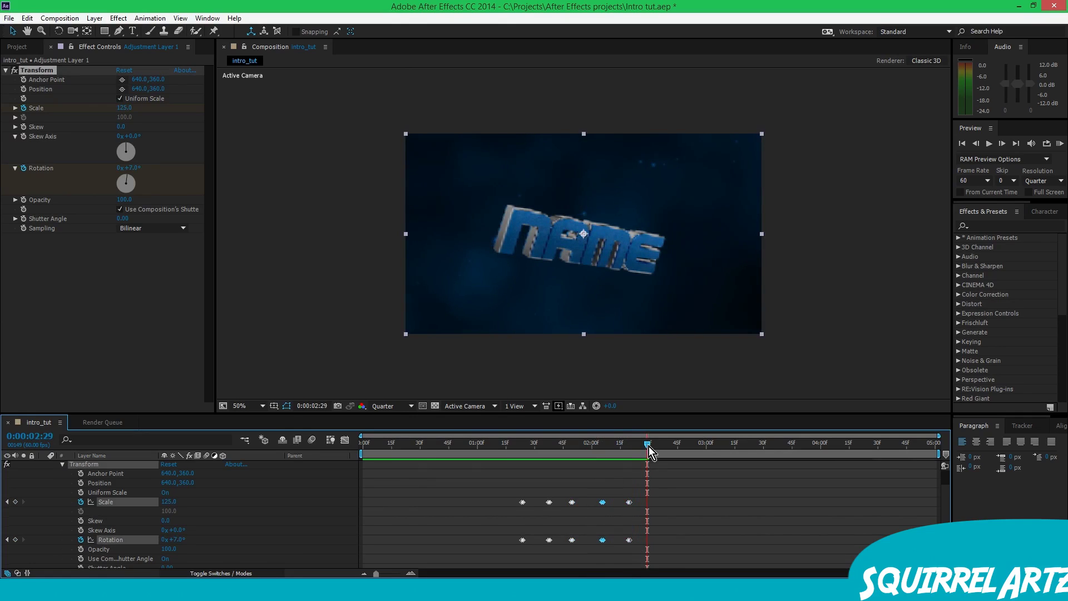
key(ctrl+c)
key(ctrl+v)
drag(646, 446, 660, 445)
click(1059, 143)
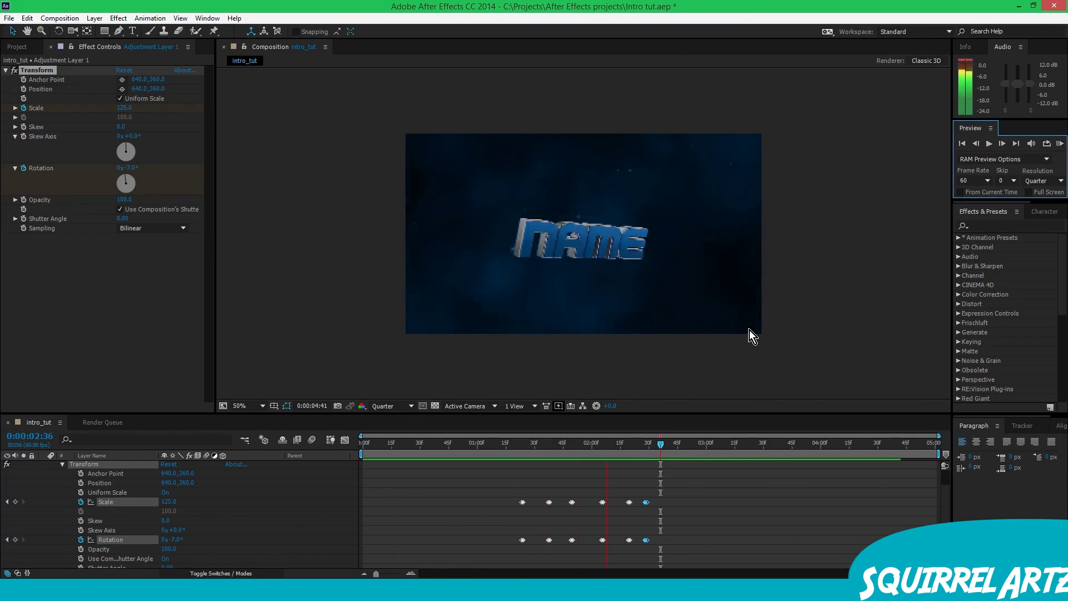
- Copy the fifth beat's Scale and Rotation keyframes to the seventh beat at 0:00:02:34 and preview the sequence
drag(690, 444, 665, 449)
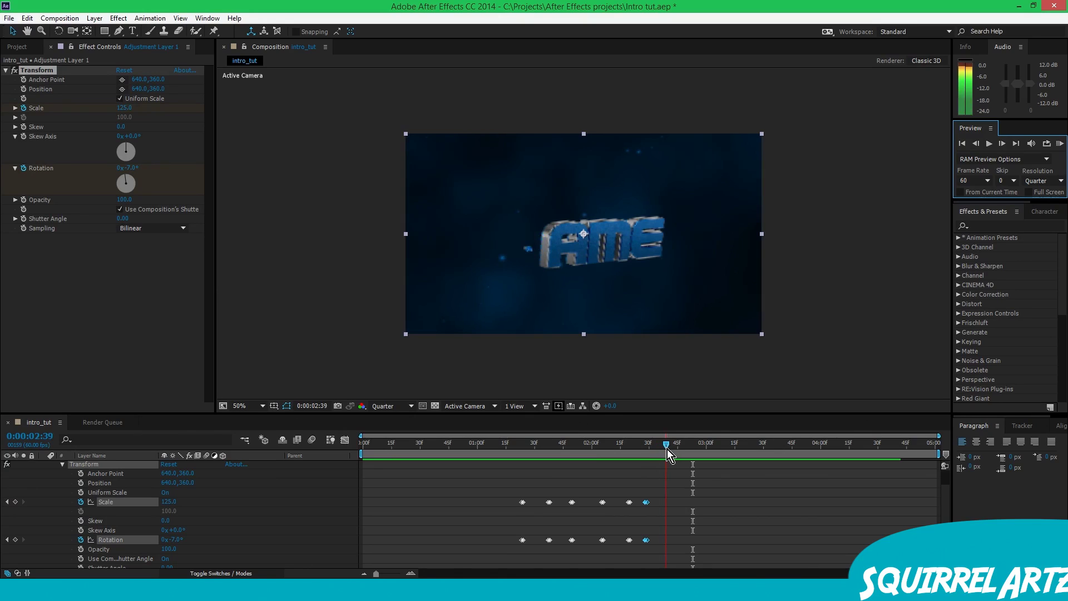
mouse_move(666, 448)
mouse_down()
mouse_move(638, 448)
mouse_move(655, 449)
mouse_up()
drag(617, 487, 635, 547)
key(ctrl+c)
key(ctrl+v)
mouse_move(654, 449)
mouse_down()
mouse_move(619, 449)
mouse_move(656, 450)
mouse_up()
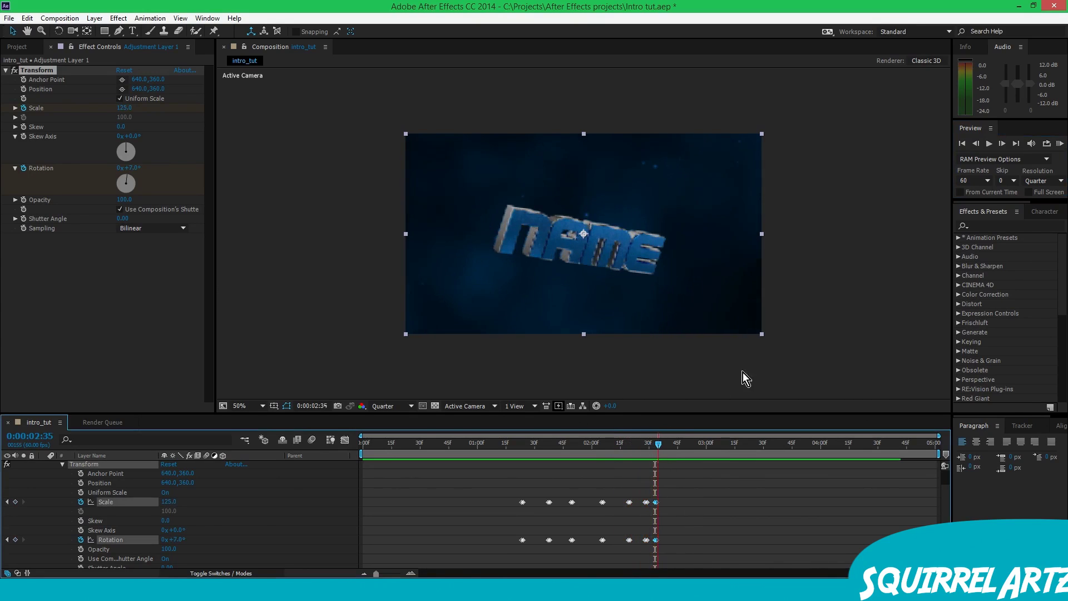
click(1060, 143)
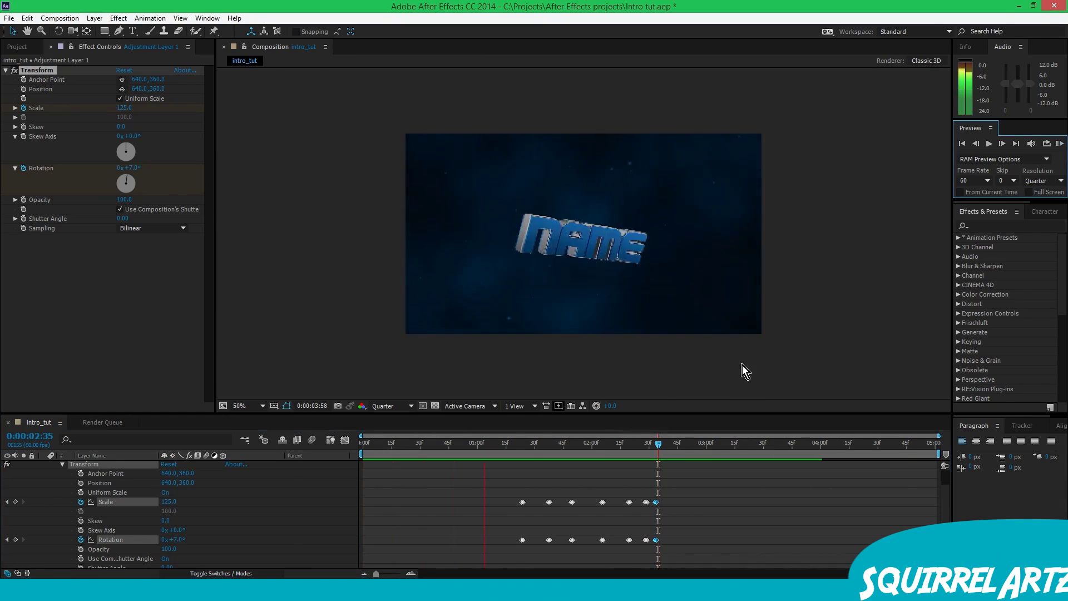
- Copy the sixth beat's Scale and Rotation keyframes to the eighth beat, just before the 0:00:02:45 mark
key(space)
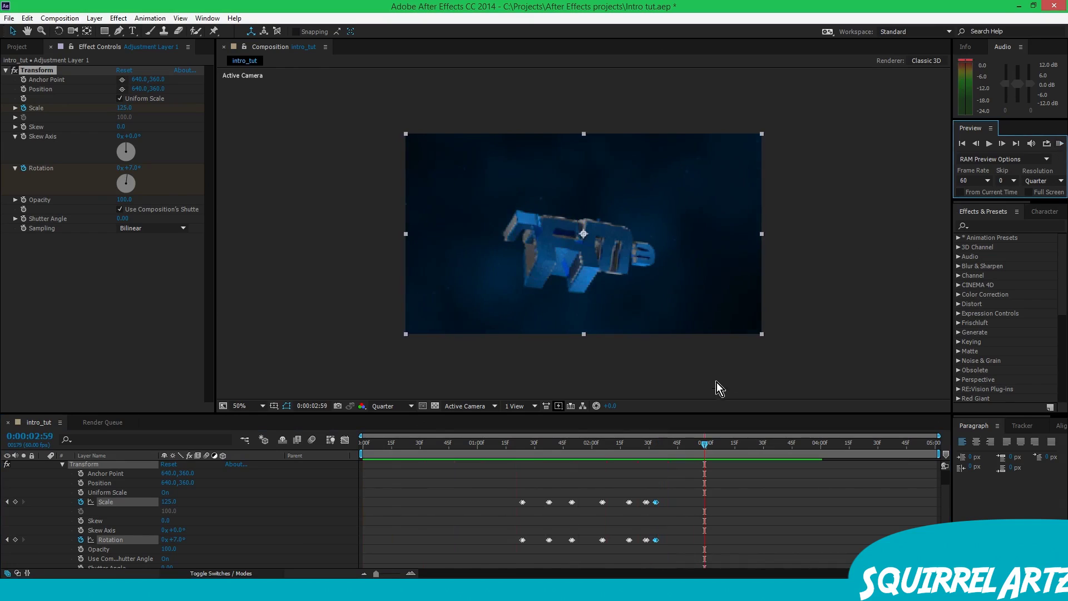
mouse_move(682, 449)
mouse_down()
mouse_move(658, 449)
mouse_move(673, 447)
mouse_up()
drag(634, 490, 652, 553)
key(ctrl+v)
- Copy the seventh beat's Scale and Rotation keyframes to the ninth beat, shortly before the three-second mark, and preview the sequence
drag(674, 447, 697, 452)
drag(654, 489, 664, 549)
key(ctrl+c)
key(ctrl+v)
drag(700, 445, 664, 445)
click(1060, 143)
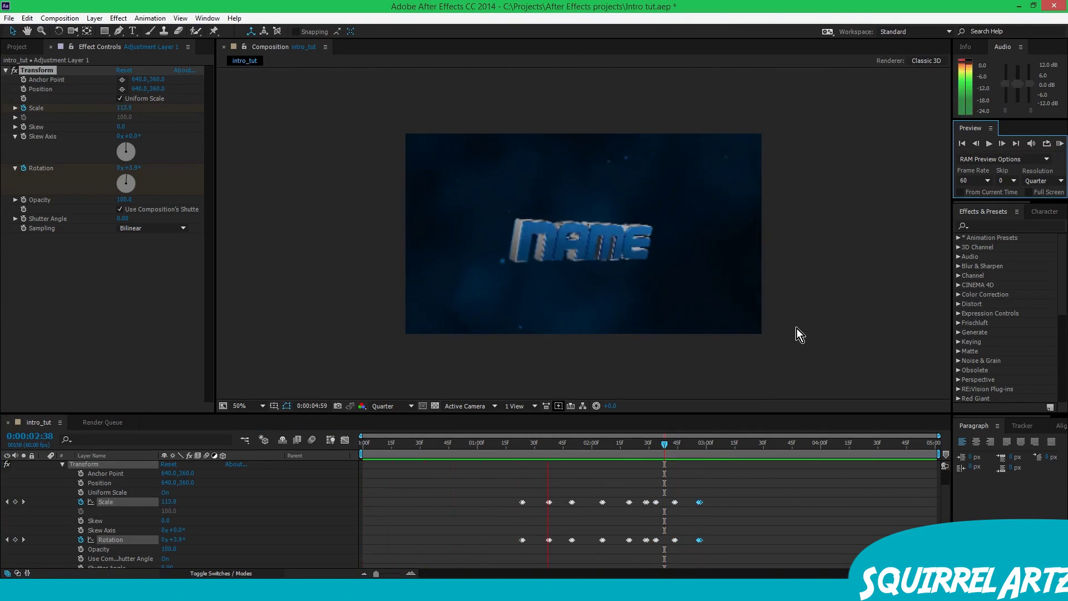
- Copy the eighth beat's Scale and Rotation keyframes to the tenth beat at 0:00:03:02 and preview the result
click(708, 455)
mouse_move(706, 445)
mouse_down()
mouse_move(672, 446)
mouse_move(718, 445)
mouse_move(709, 450)
mouse_up()
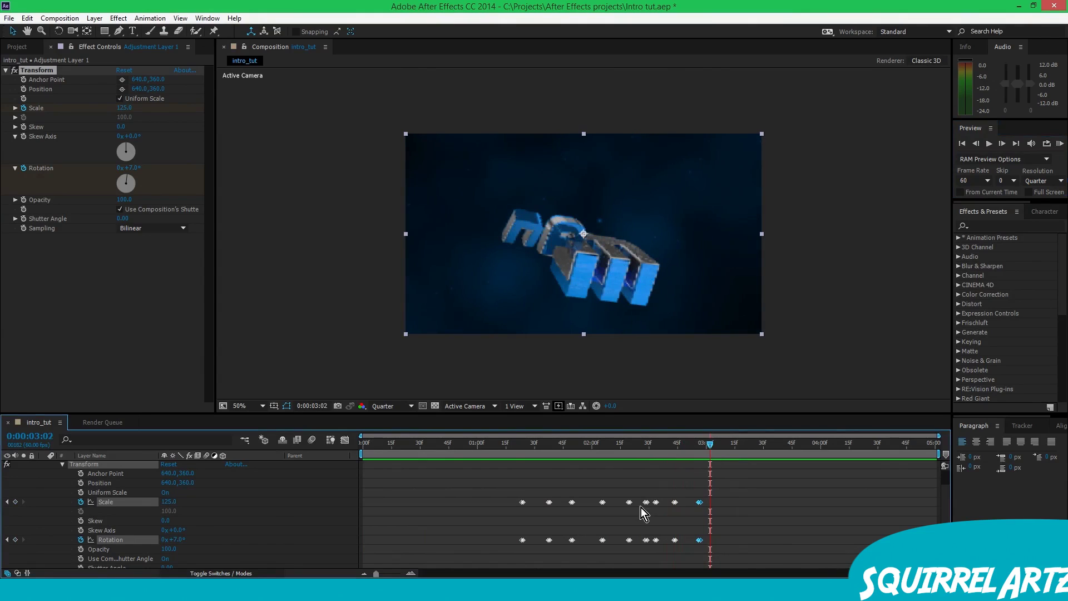
drag(664, 492, 687, 548)
key(ctrl+c)
key(ctrl+v)
drag(710, 450, 677, 451)
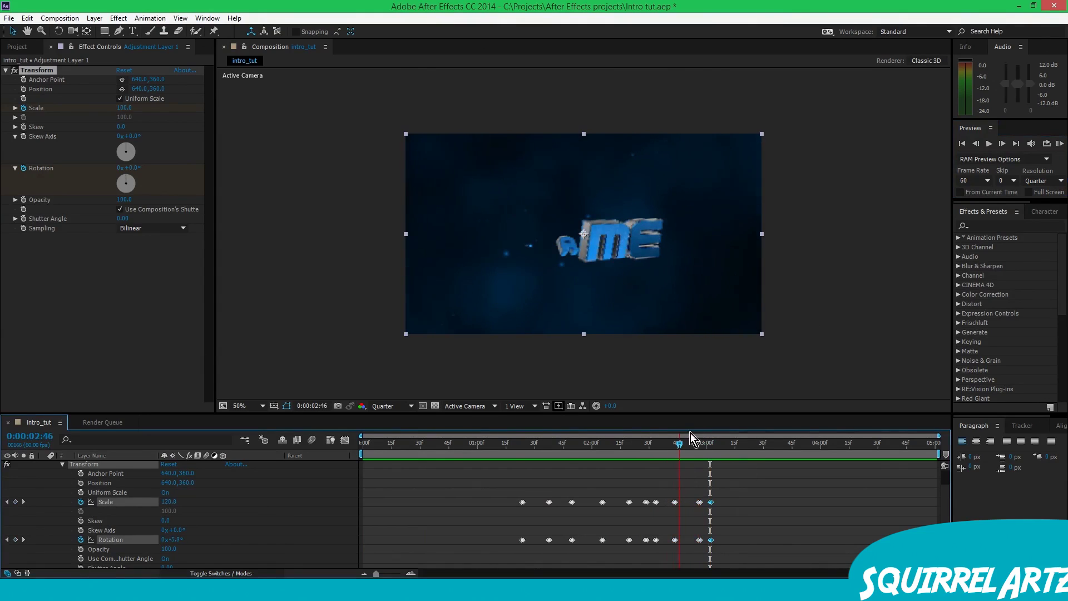
click(1059, 143)
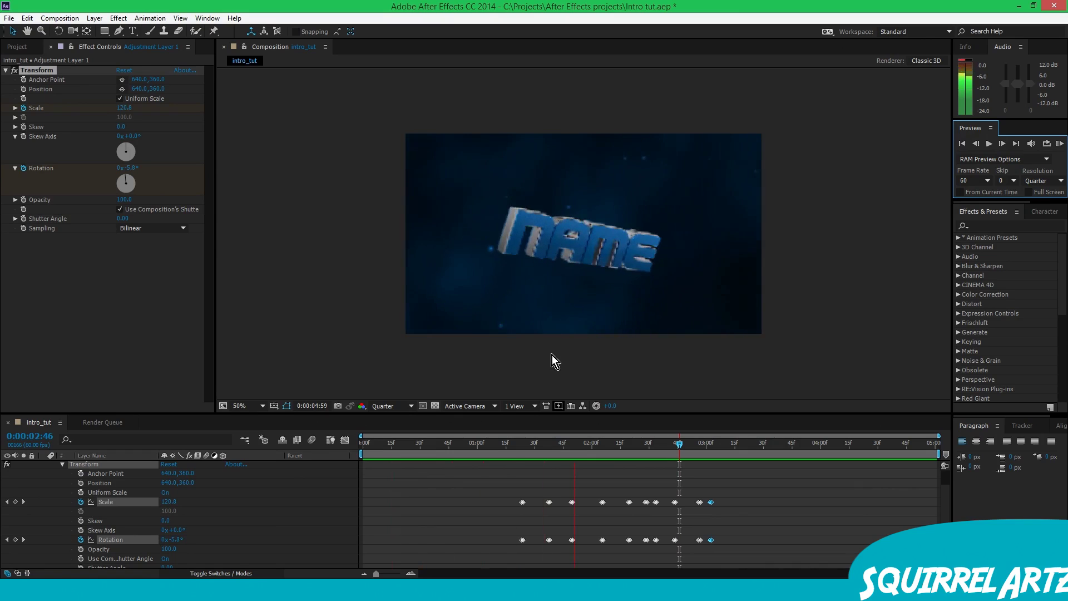
- Copy the ninth beat's Scale and Rotation keyframes to the eleventh beat, shortly before 0:00:03:15, and preview the sequence
mouse_move(726, 443)
mouse_down()
mouse_move(694, 443)
mouse_move(727, 440)
mouse_up()
drag(688, 489, 709, 550)
key(ctrl+v)
drag(726, 444, 688, 446)
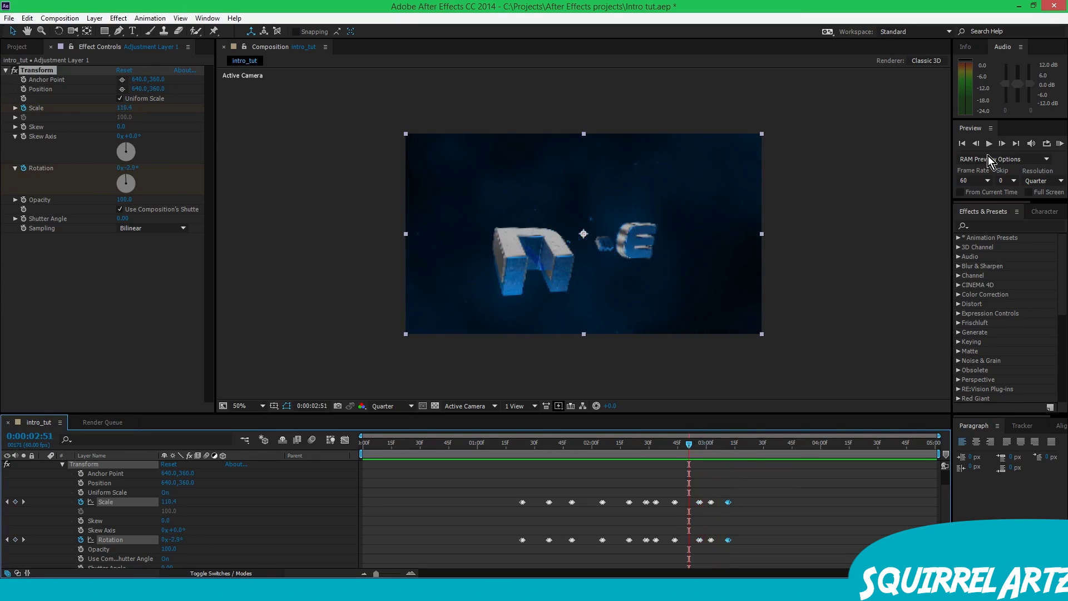
click(1059, 144)
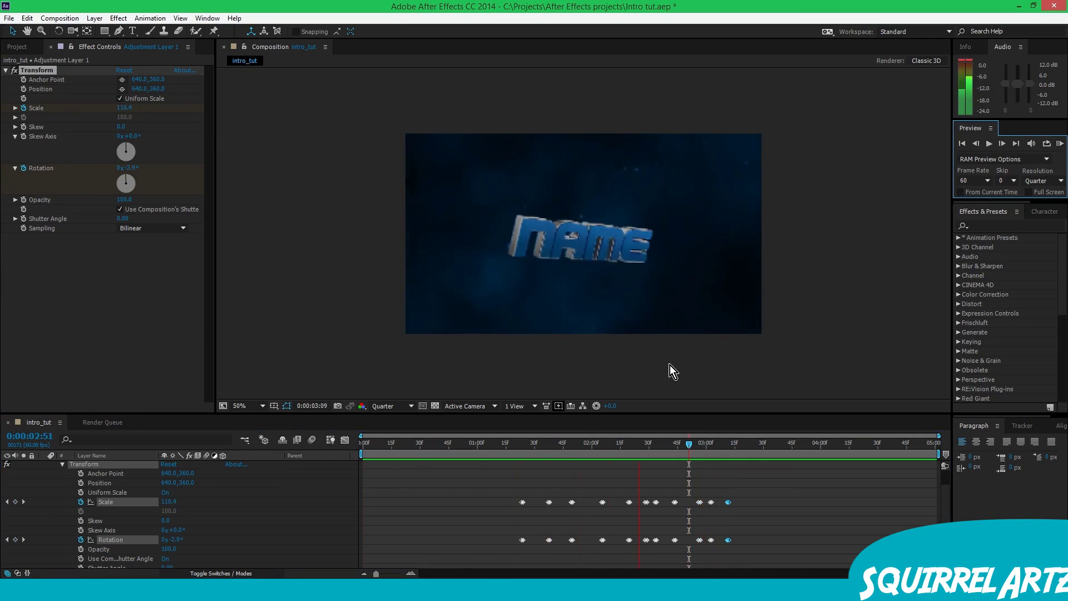
- Copy the tenth beat's Scale and Rotation keyframes to the twelfth beat at 0:00:03:16 and preview the result
key(space)
drag(736, 445, 737, 444)
drag(703, 490, 724, 558)
key(ctrl+c)
key(ctrl+v)
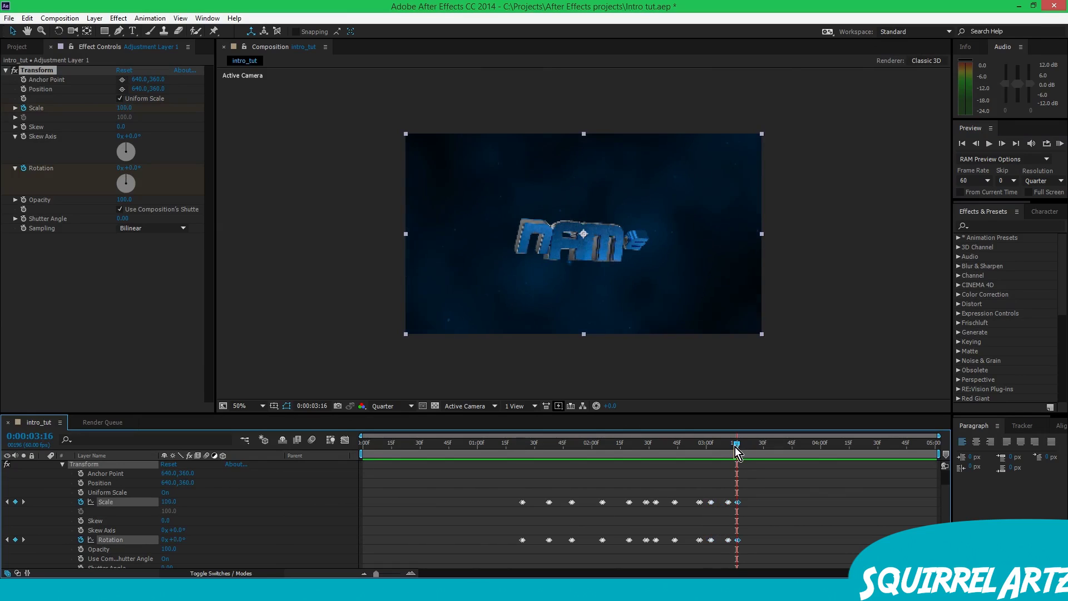
drag(737, 446, 702, 438)
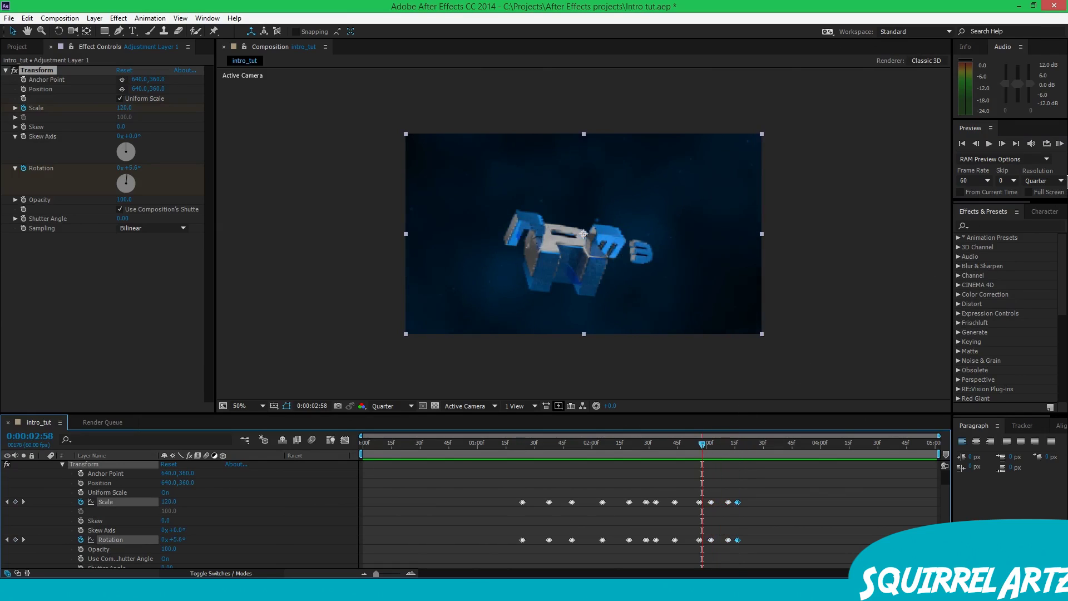
click(1060, 143)
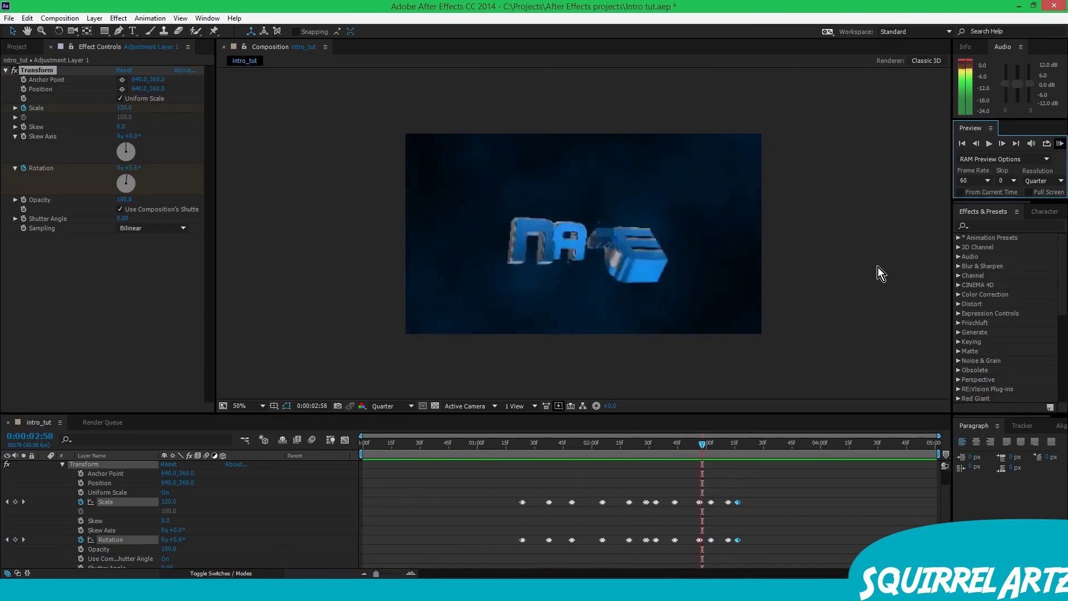
- Copy the Scale and Rotation beat keyframes to the remaining beats from 0:00:03:29 onward and preview the whole sequence
drag(786, 446, 760, 444)
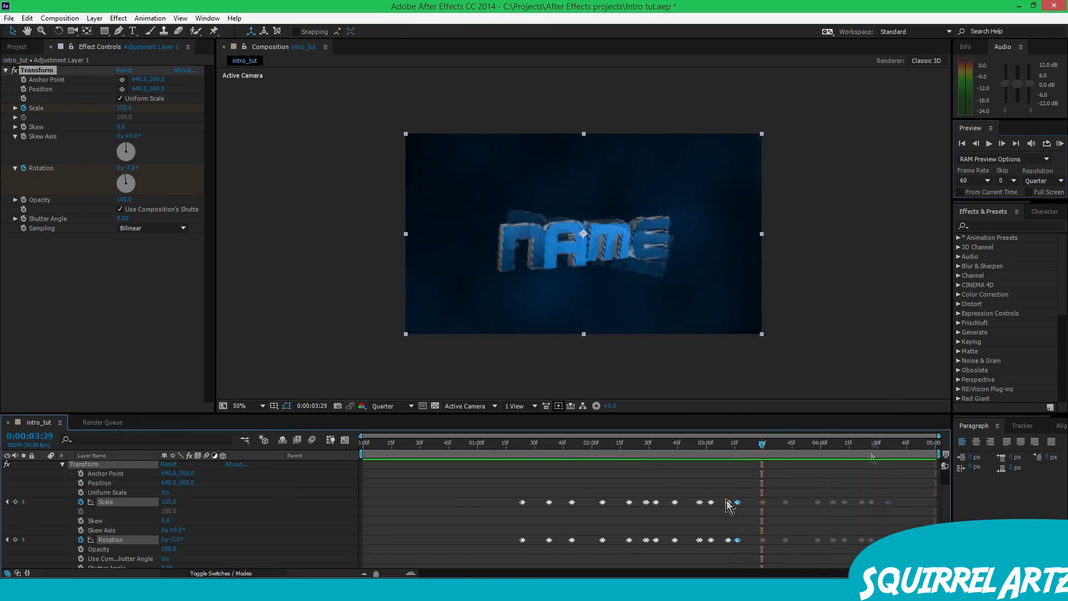
click(1059, 144)
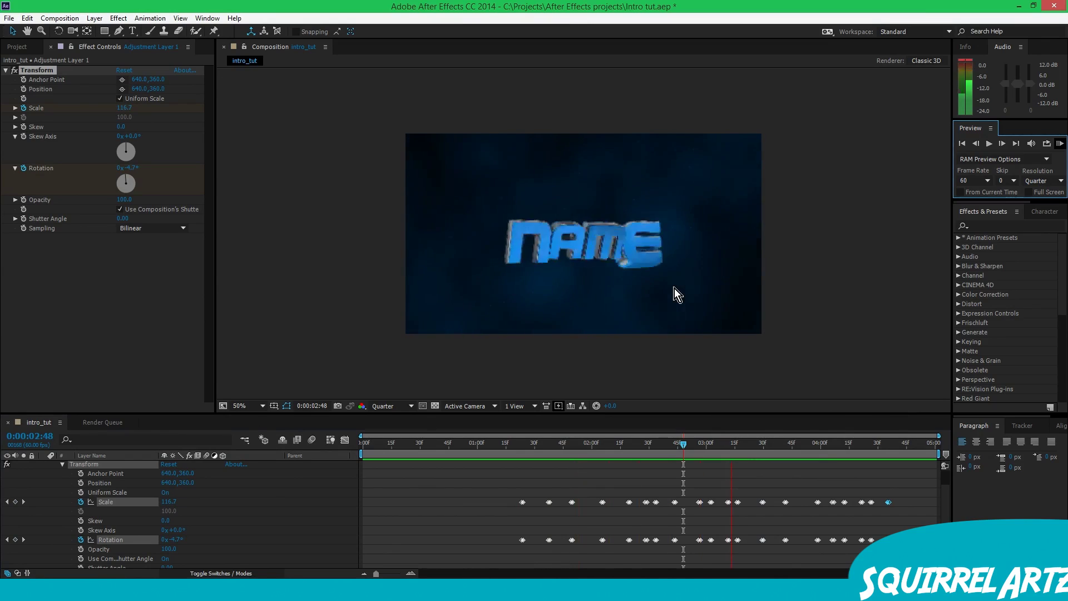
- Keyframe the Transform effect's Opacity at 0 at the start of the composition
drag(916, 445, 215, 468)
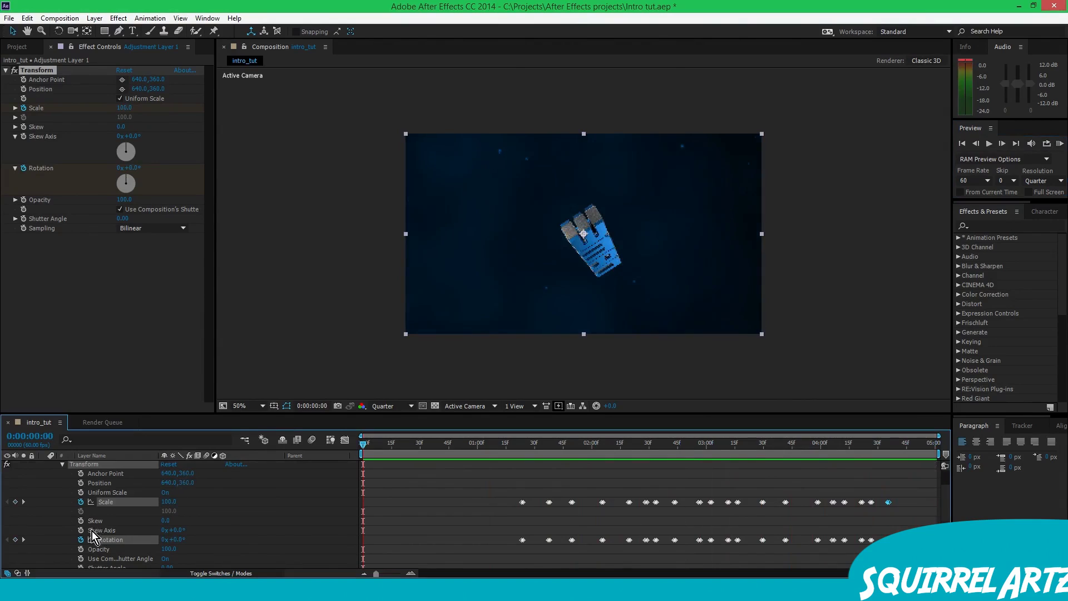
scroll(92, 531, up, 2)
scroll(129, 495, down, 3)
scroll(118, 508, up, 1)
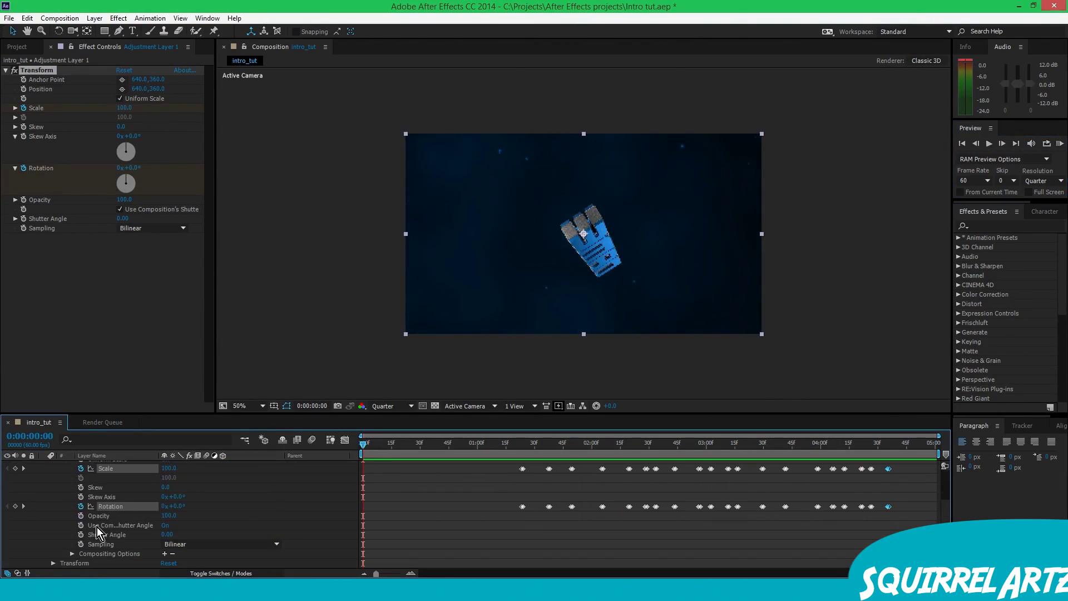
click(81, 516)
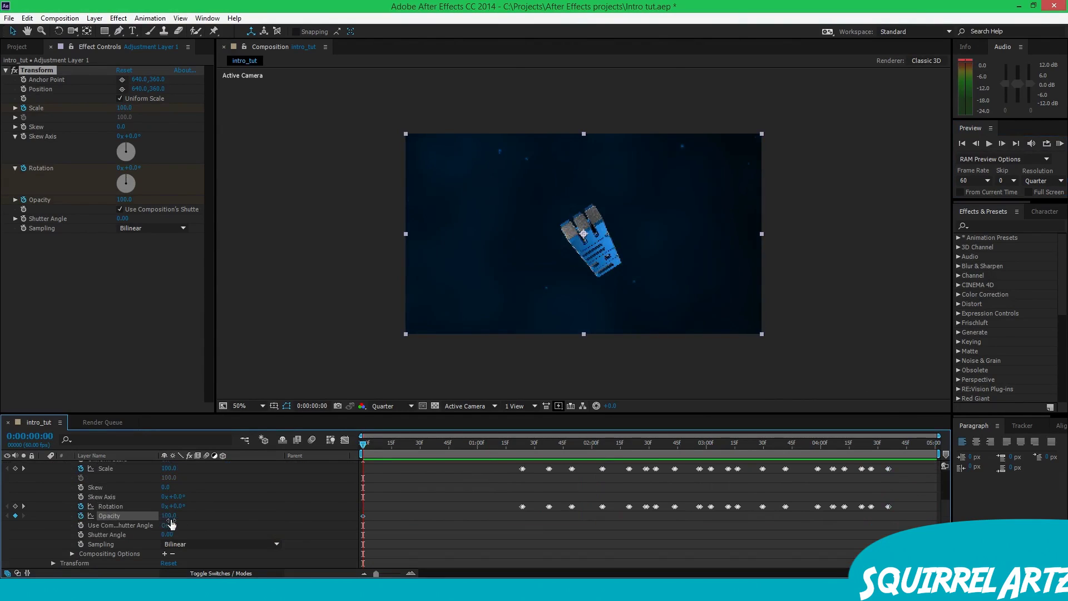
drag(170, 525, 139, 540)
- Set the Transform effect's Opacity to 100 at 0:00:00:12 to complete the fade-in
click(380, 447)
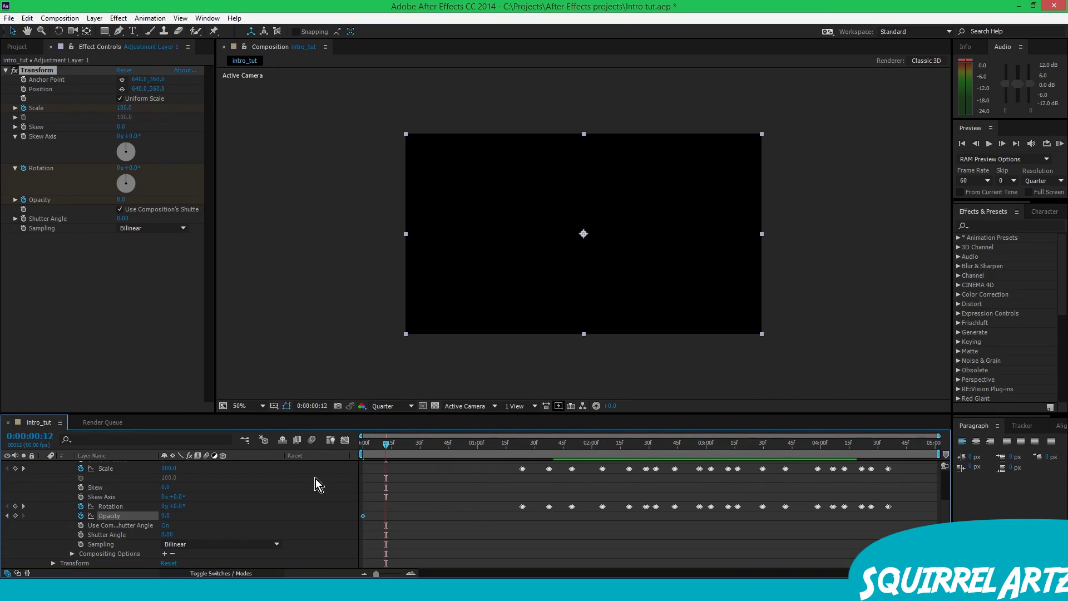
click(165, 516)
text(10)
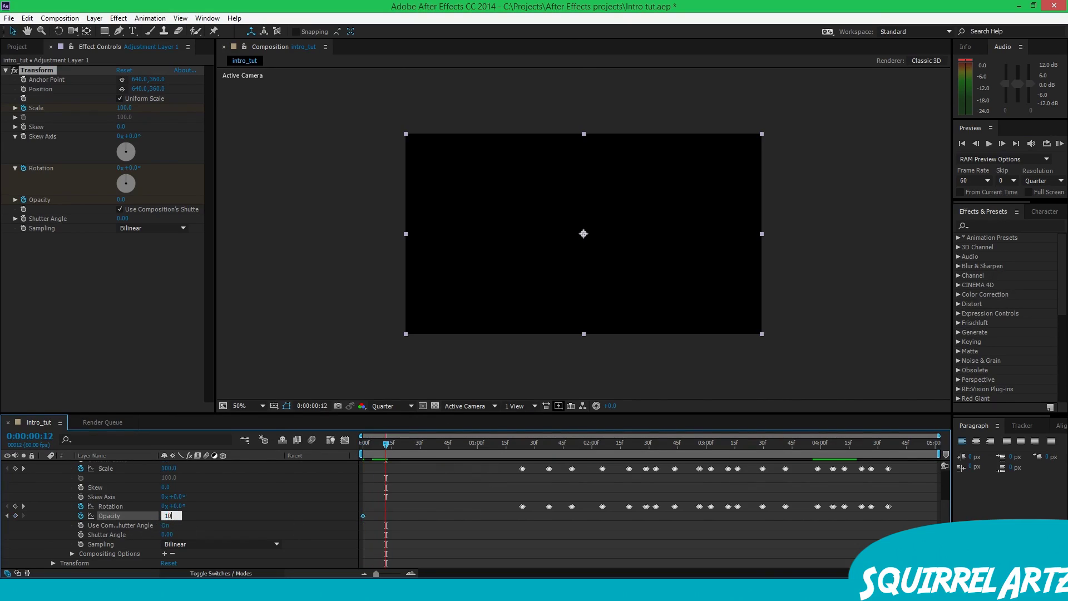
text(0)
key(Return)
- Fade out the ending by keyframing Opacity at 100 at 0:00:04:46, copying the opening zero keyframe to the composition's end, and preview it
drag(386, 449, 909, 442)
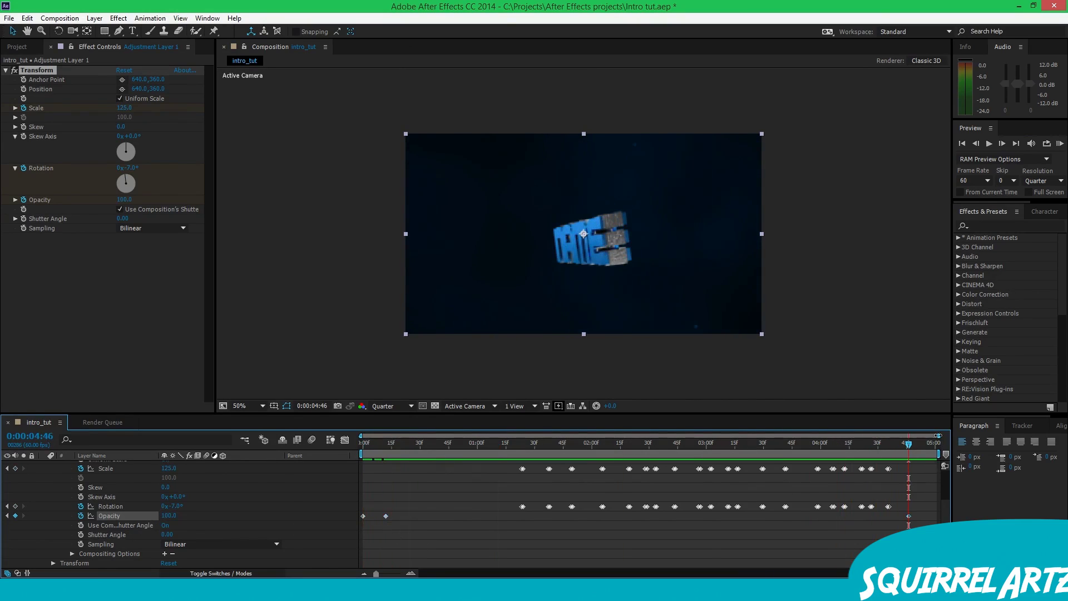
click(940, 445)
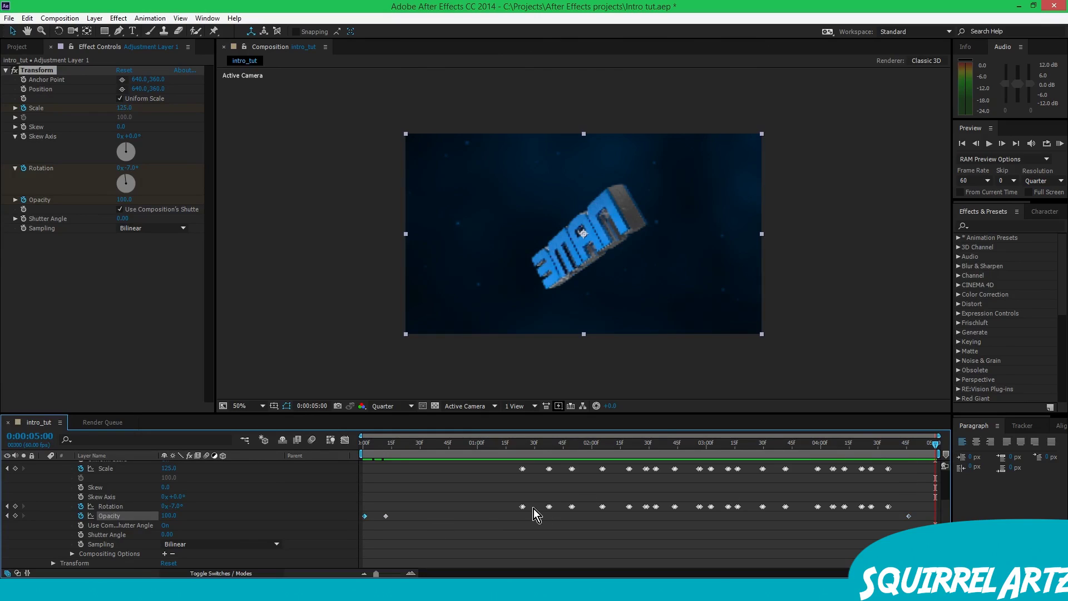
click(365, 515)
key(ctrl+c)
key(ctrl+v)
drag(931, 446, 879, 444)
click(1055, 145)
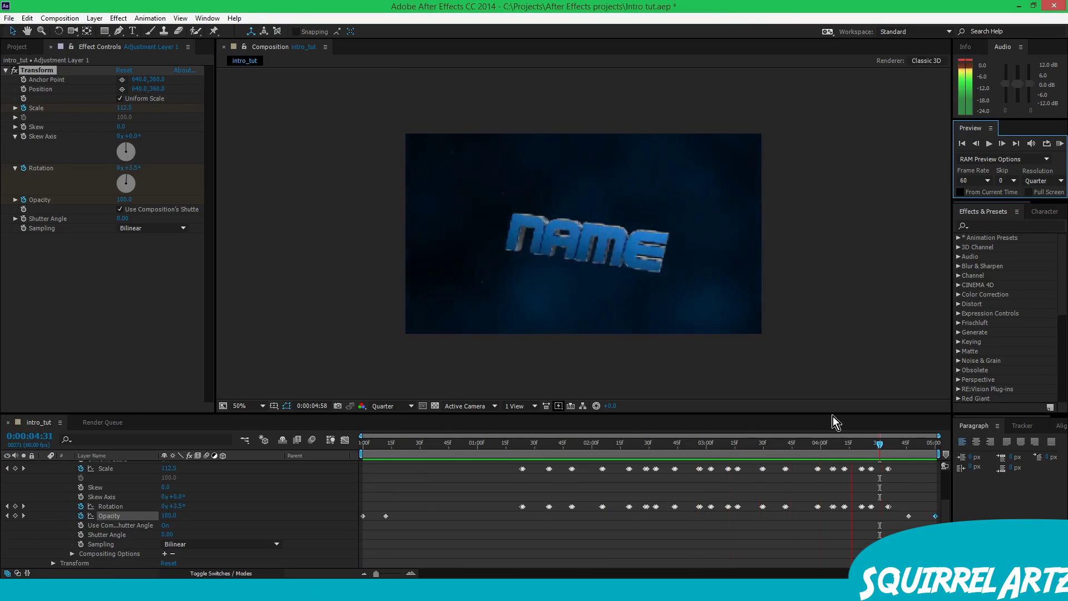
- Scrub through the ending and preview the intro to check the fades and beat pulses against the music
click(1060, 145)
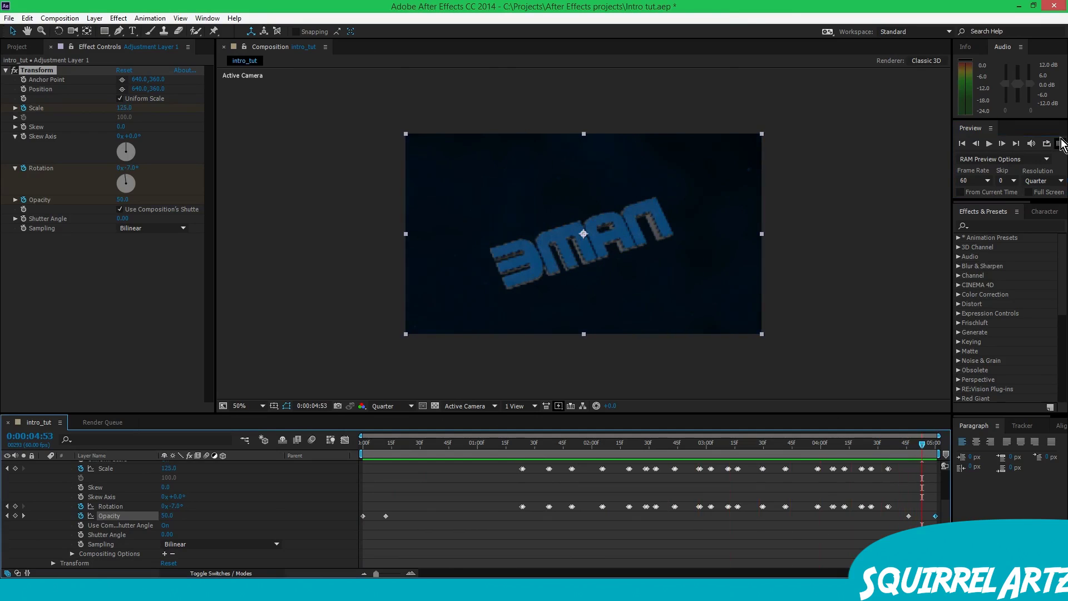
drag(924, 445, 862, 487)
click(879, 589)
click(878, 589)
click(1059, 144)
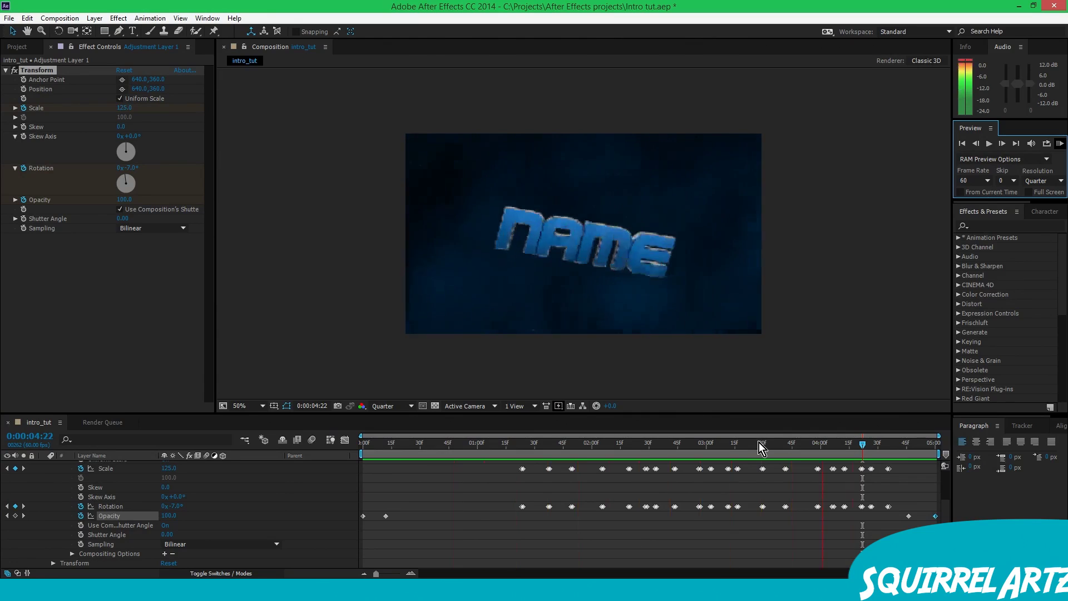
key(space)
- Collapse Adjustment Layer 1's properties in the timeline and preview the full intro again
drag(922, 445, 742, 398)
scroll(55, 514, up, 3)
click(43, 476)
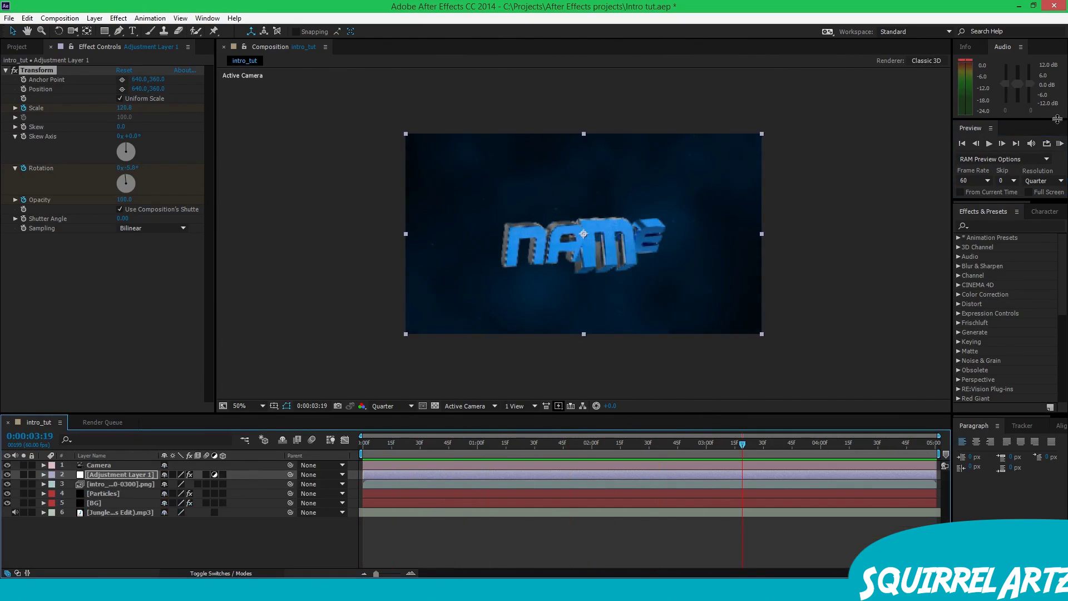
click(1061, 144)
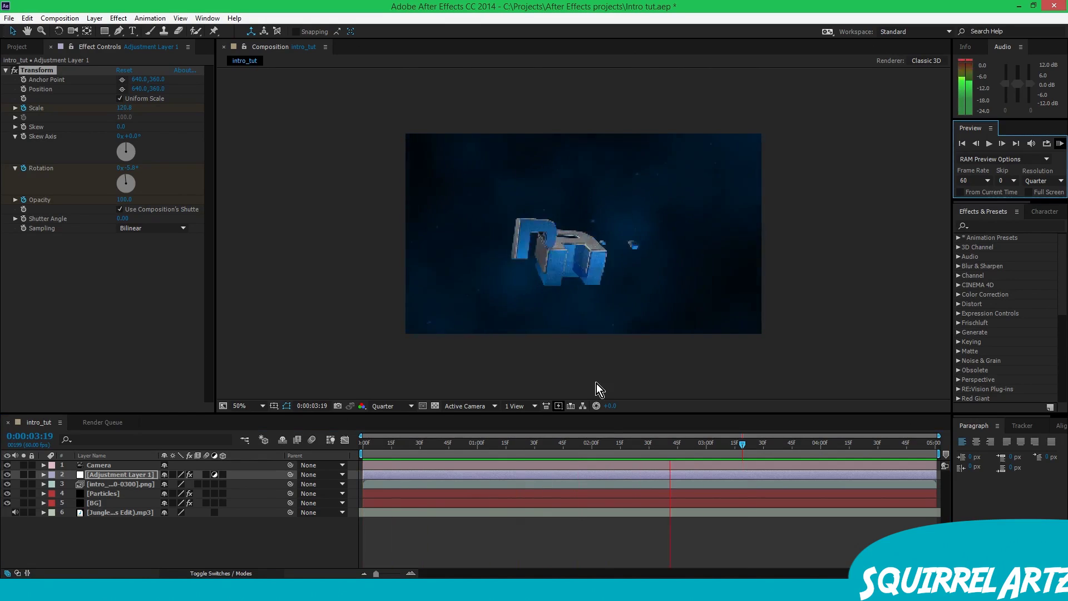
key(space)
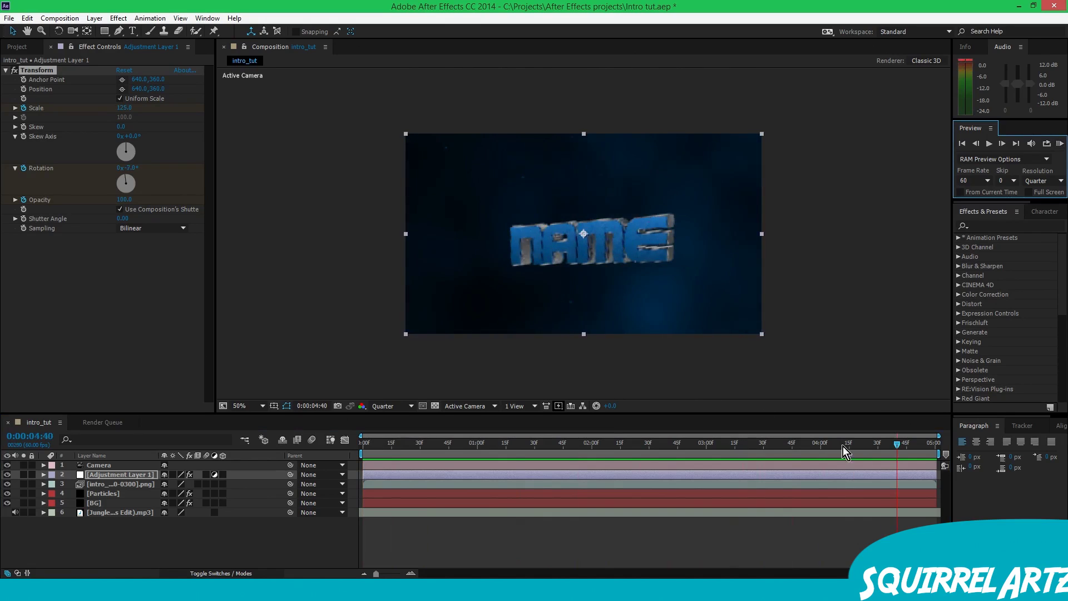
- Create a new adjustment layer above Adjustment Layer 1 and rename it LOOKS
drag(911, 453, 518, 483)
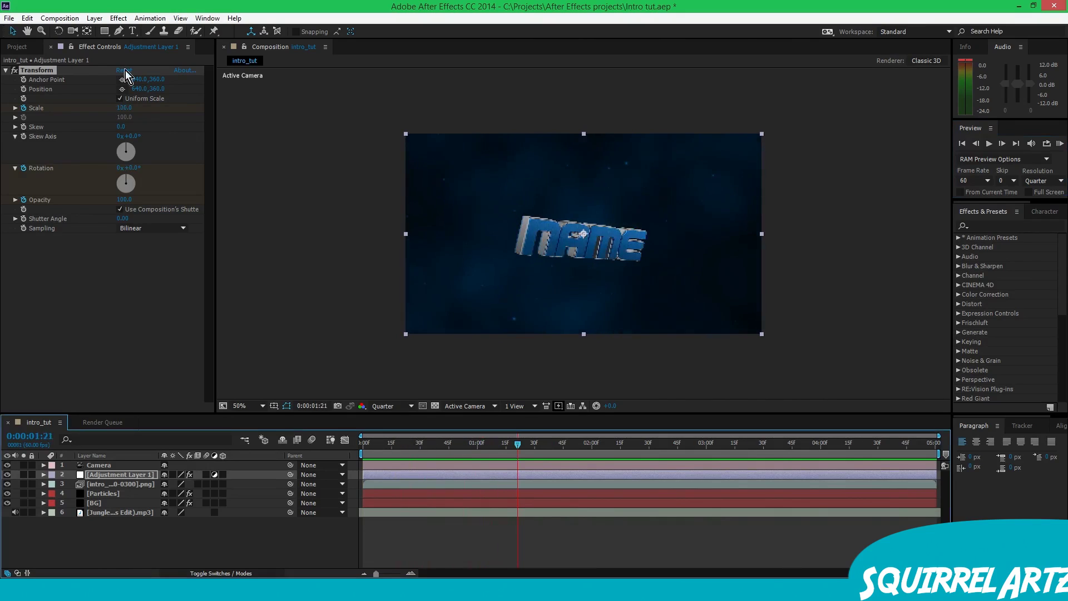
click(22, 48)
click(412, 451)
right_click(140, 532)
click(85, 504)
key(Return)
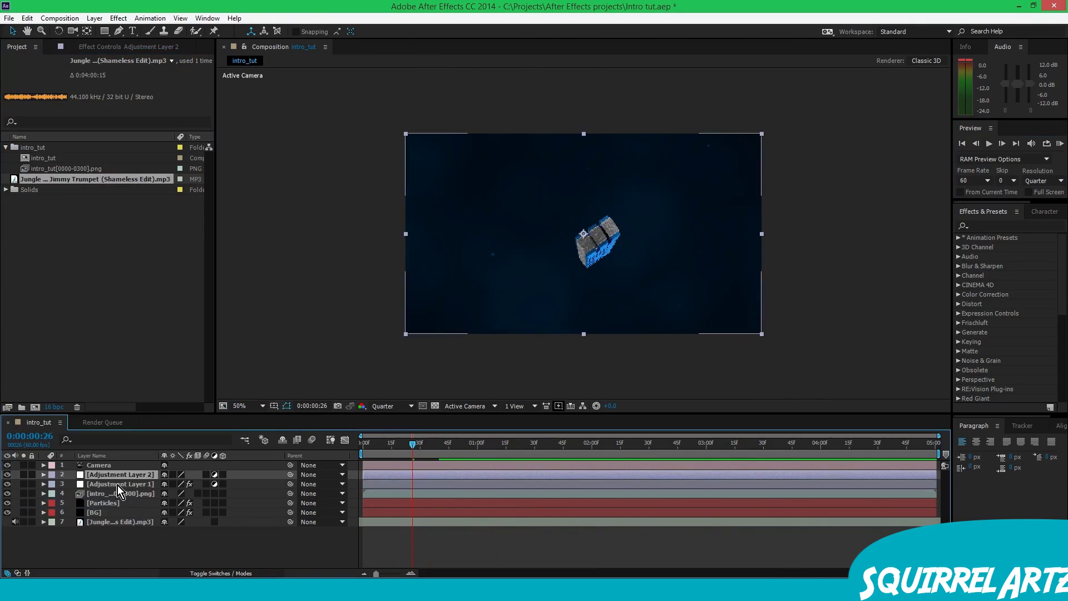
text(LO)
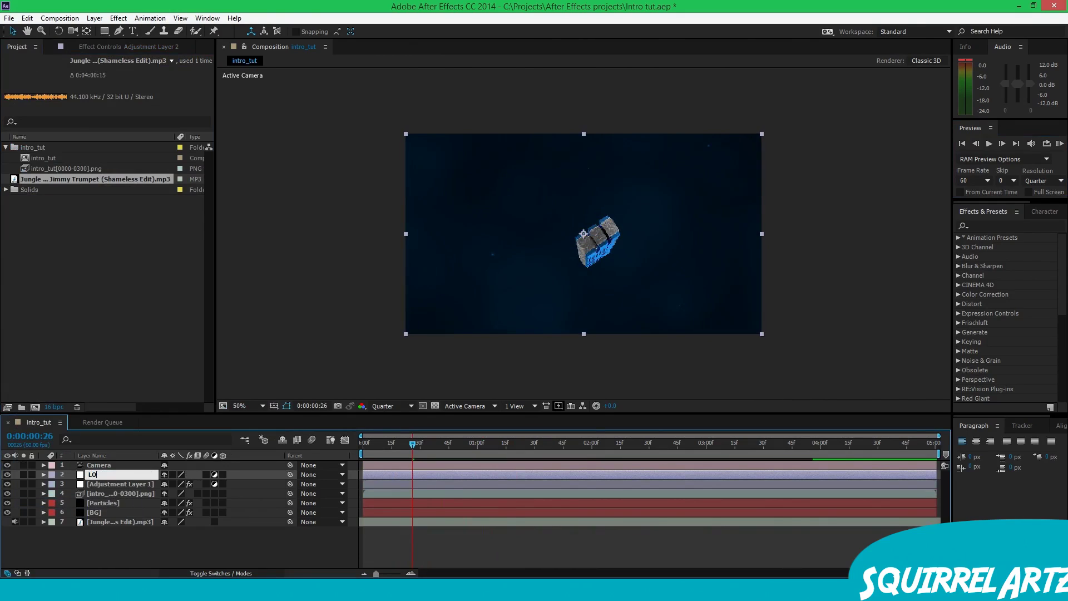
key(Return)
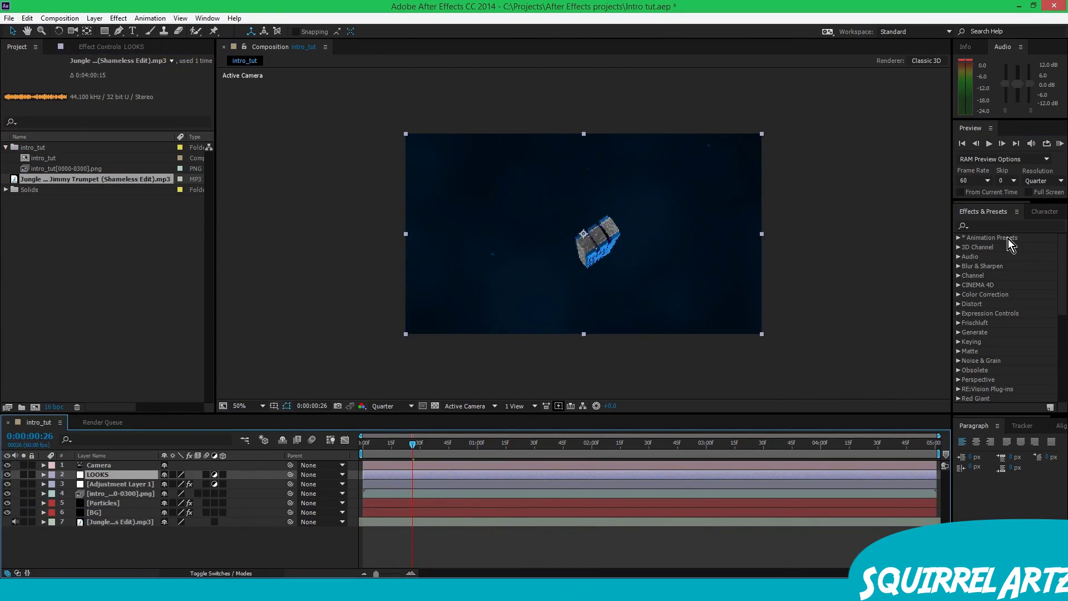
- Find the Magic Bullet Looks effect, apply it to the LOOKS layer, and clear the effects search
click(1000, 226)
text(looks)
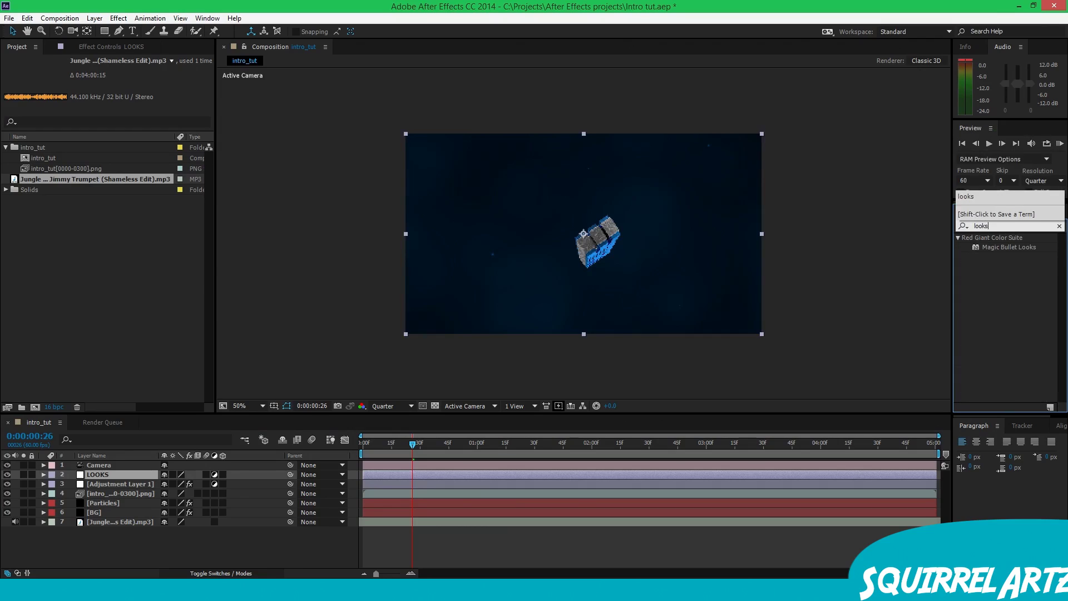
drag(1006, 253, 114, 475)
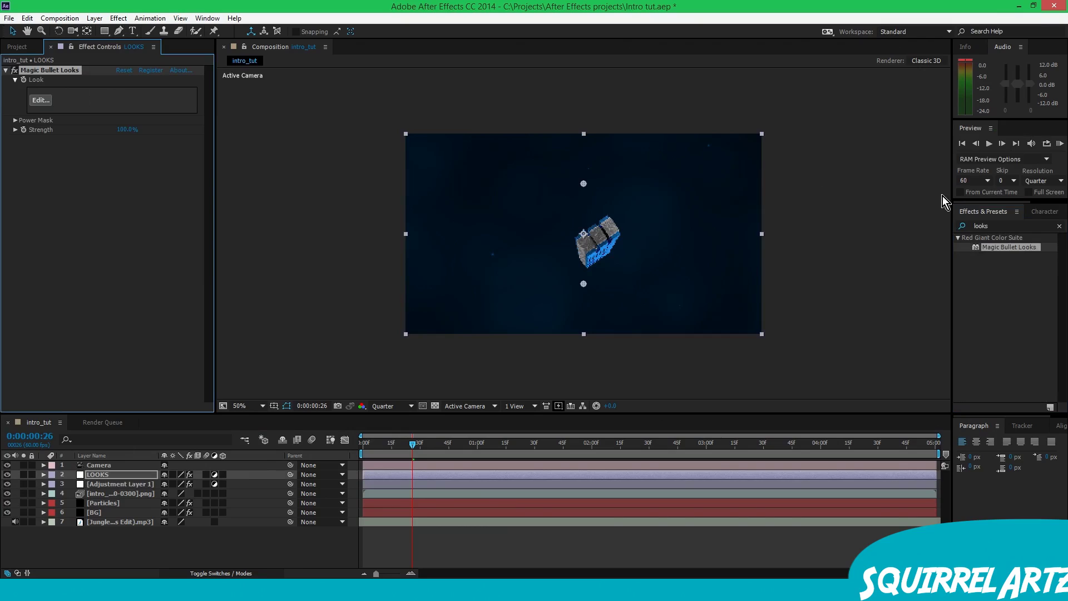
click(1059, 226)
- Open the Looks editor for the LOOKS layer, look over the available tools, and choose the CC9 look from ZaveFX CCs
click(47, 101)
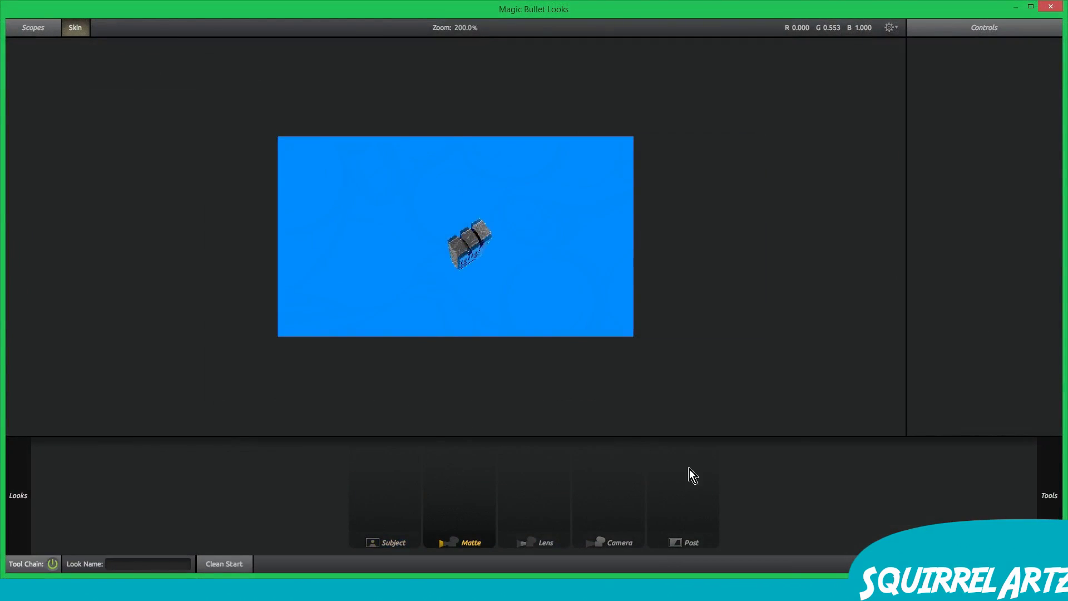
mouse_move(1060, 487)
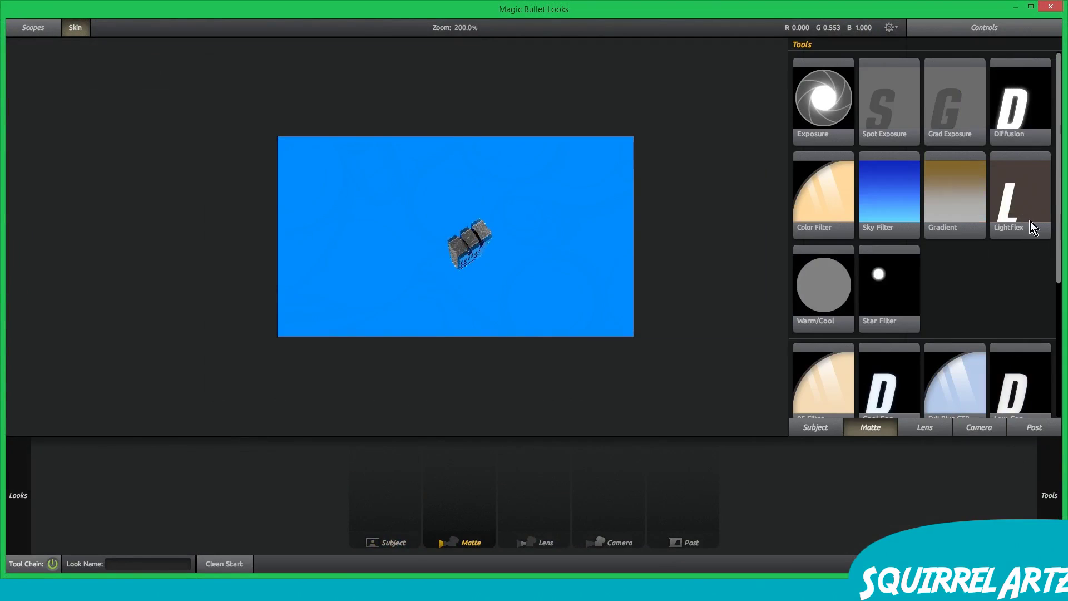
scroll(1024, 220, down, 1)
mouse_move(16, 508)
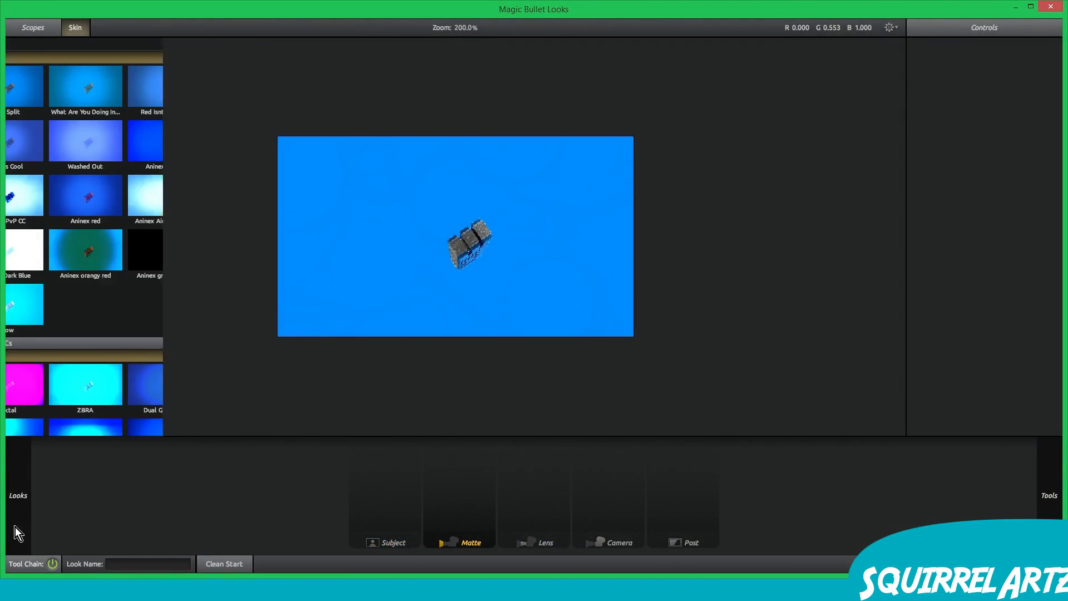
click(10, 58)
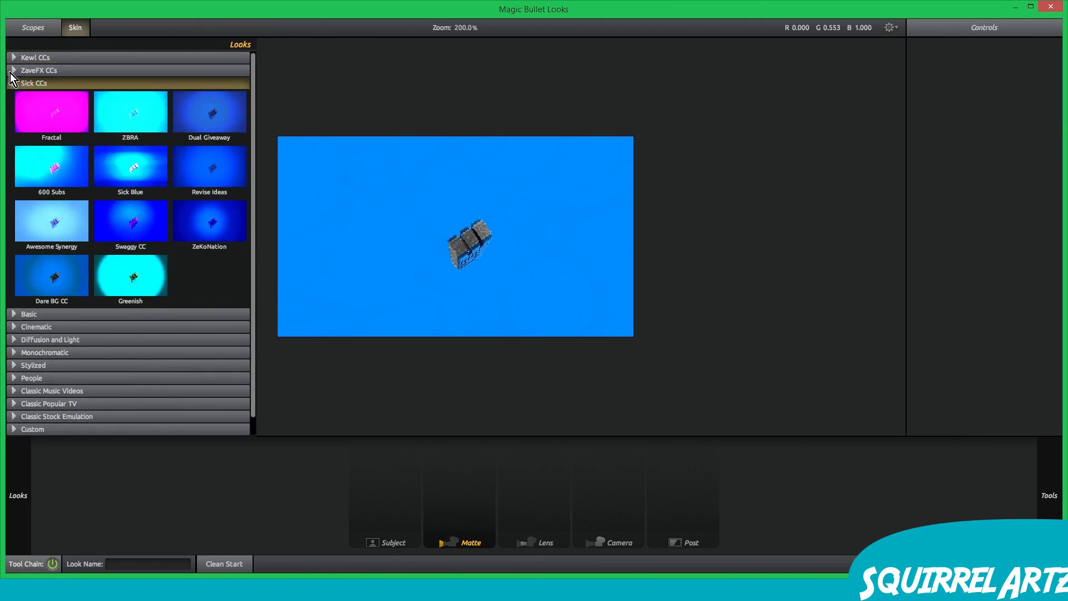
click(15, 68)
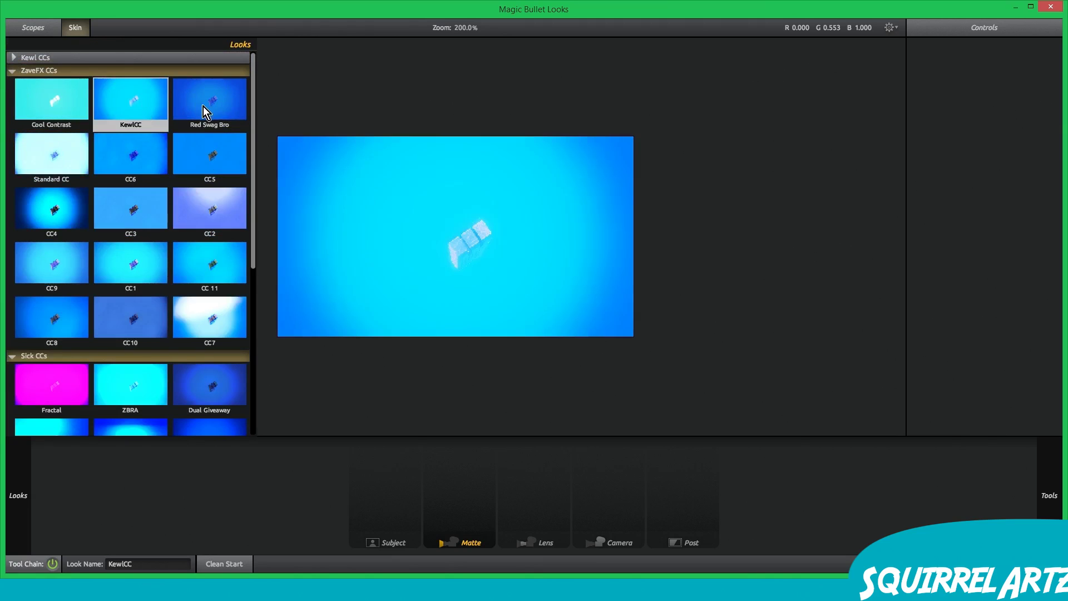
click(82, 259)
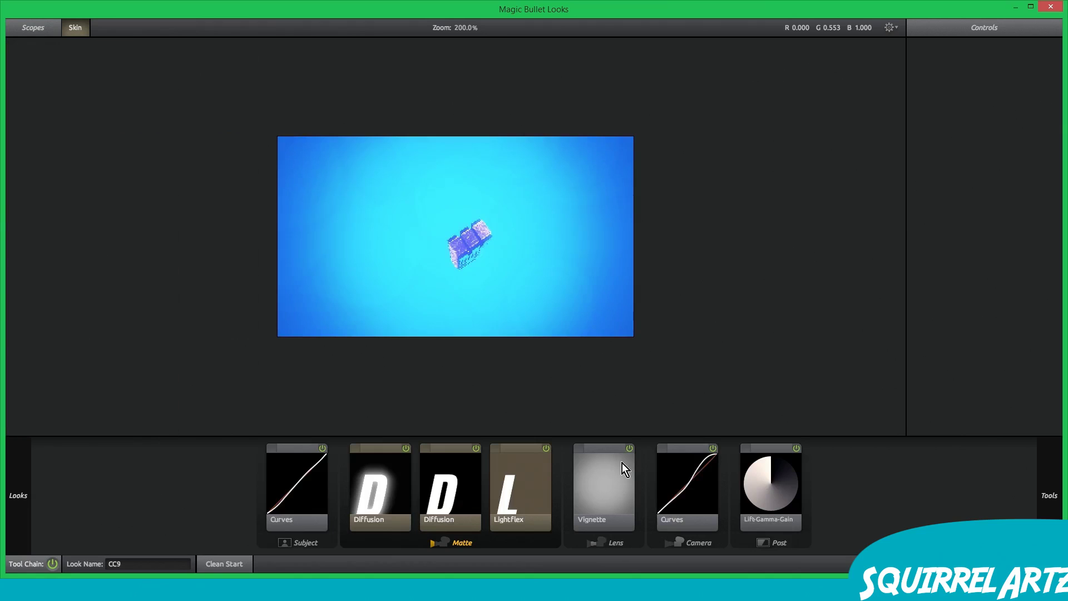
- Place Lightflex ahead of the second Diffusion in the Matte group and compare the image with the Subject Curves tool off and on
click(780, 475)
click(662, 468)
drag(542, 483, 490, 485)
click(595, 479)
click(456, 487)
click(361, 498)
click(319, 485)
click(371, 496)
click(324, 456)
click(324, 450)
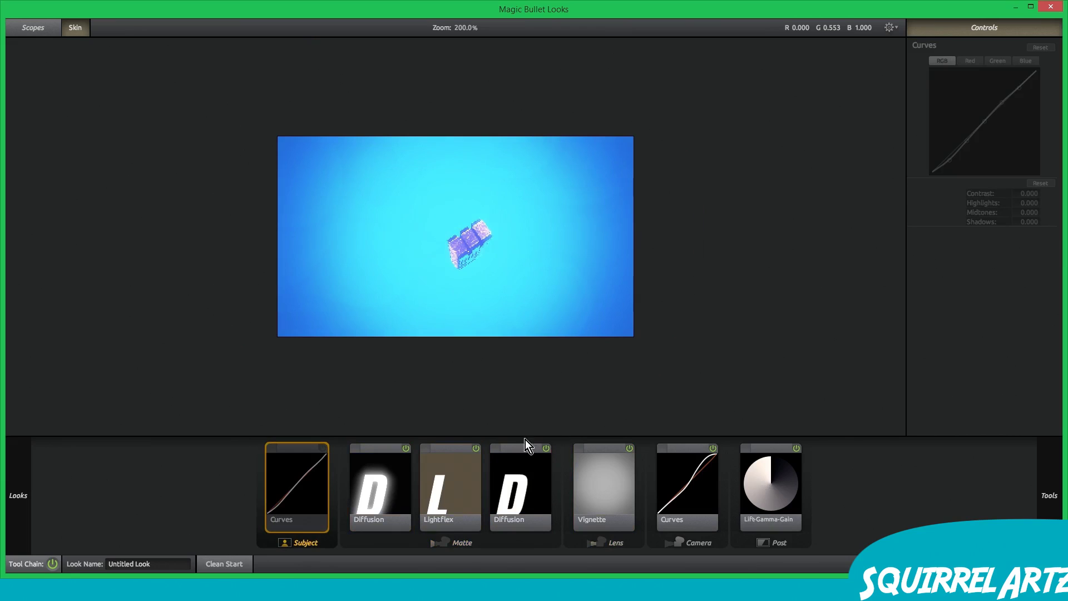
click(322, 449)
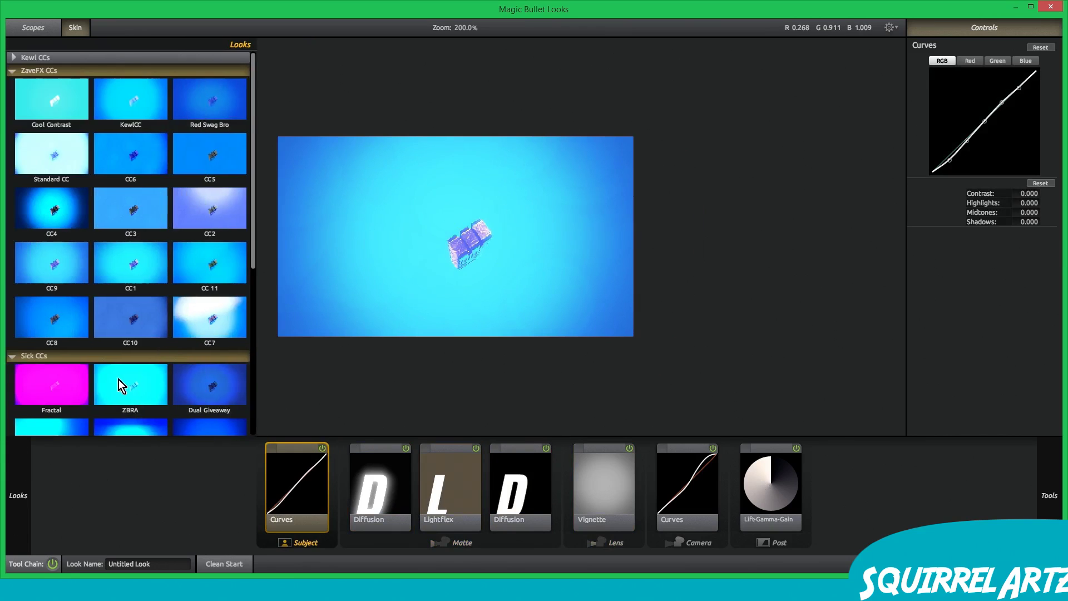
- Browse the ZaveFX CCs and Kewl CCs preset groups, accept the current look, and check the frame at 0:00:01:00
click(115, 384)
mouse_move(15, 490)
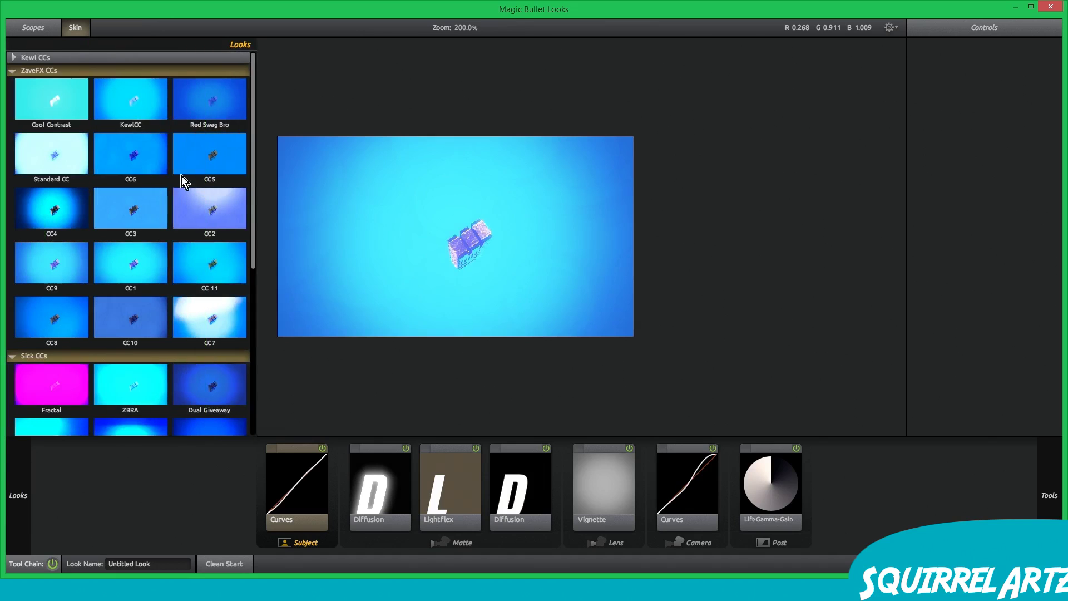
click(12, 70)
click(13, 56)
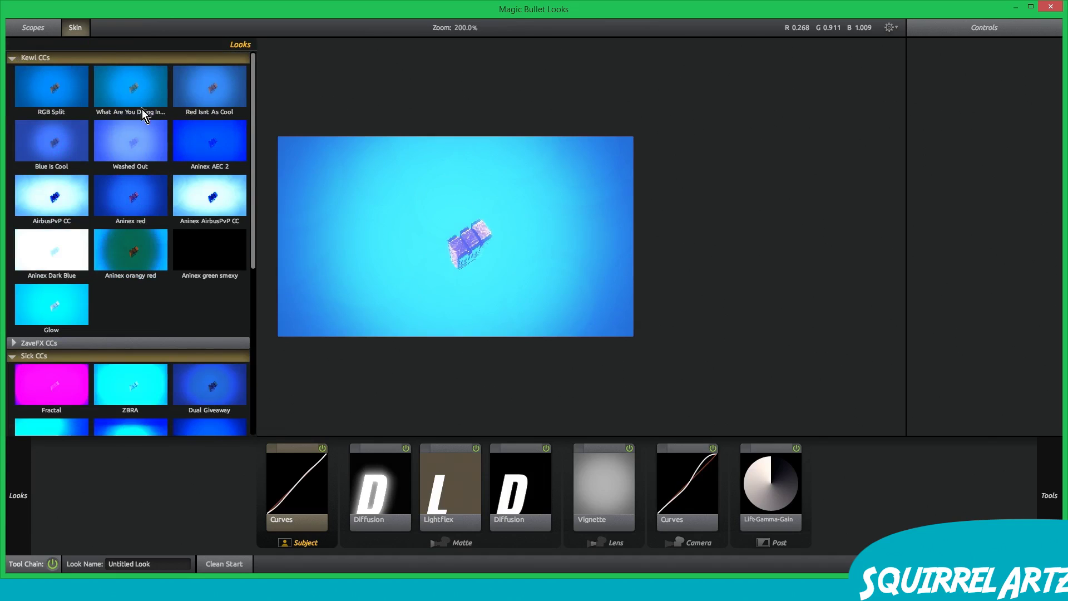
click(13, 57)
click(18, 84)
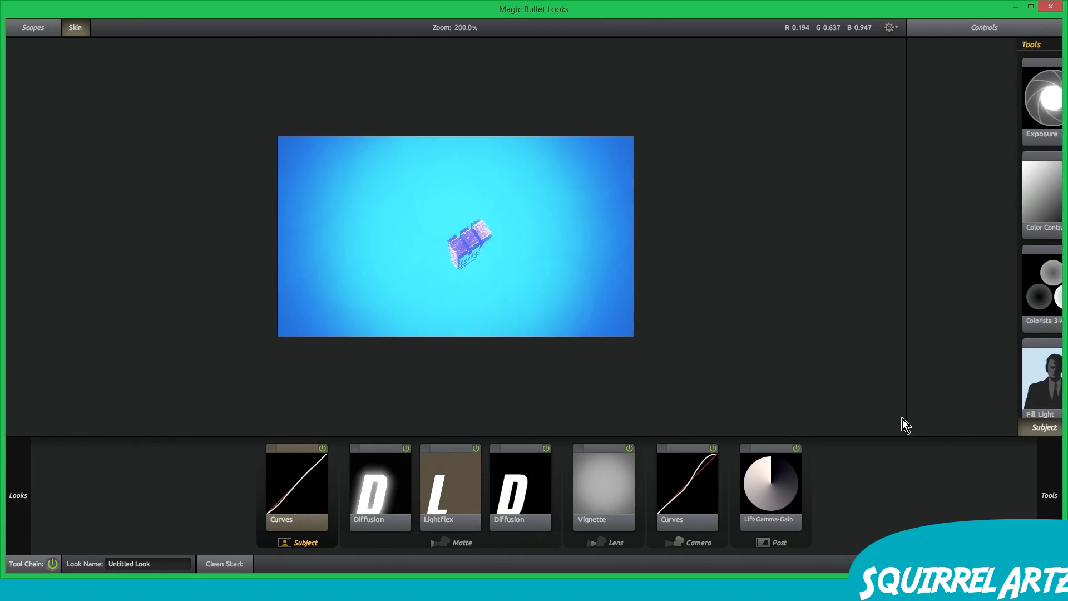
click(1038, 564)
drag(410, 450, 478, 445)
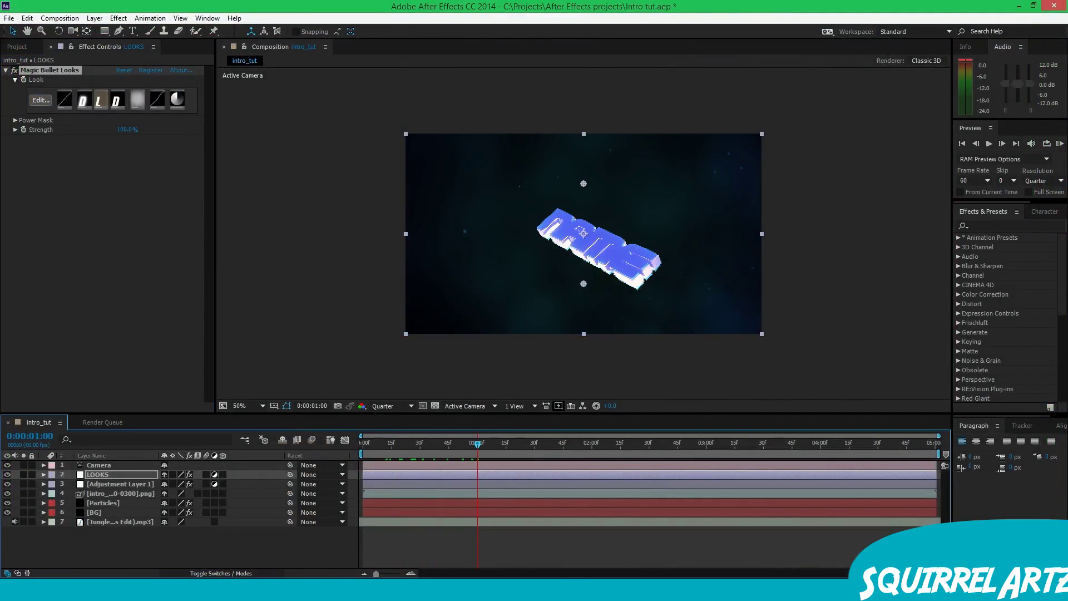
- Disable both Diffusion tools in the look, accept it, and check the composition up to 0:00:01:11
click(39, 100)
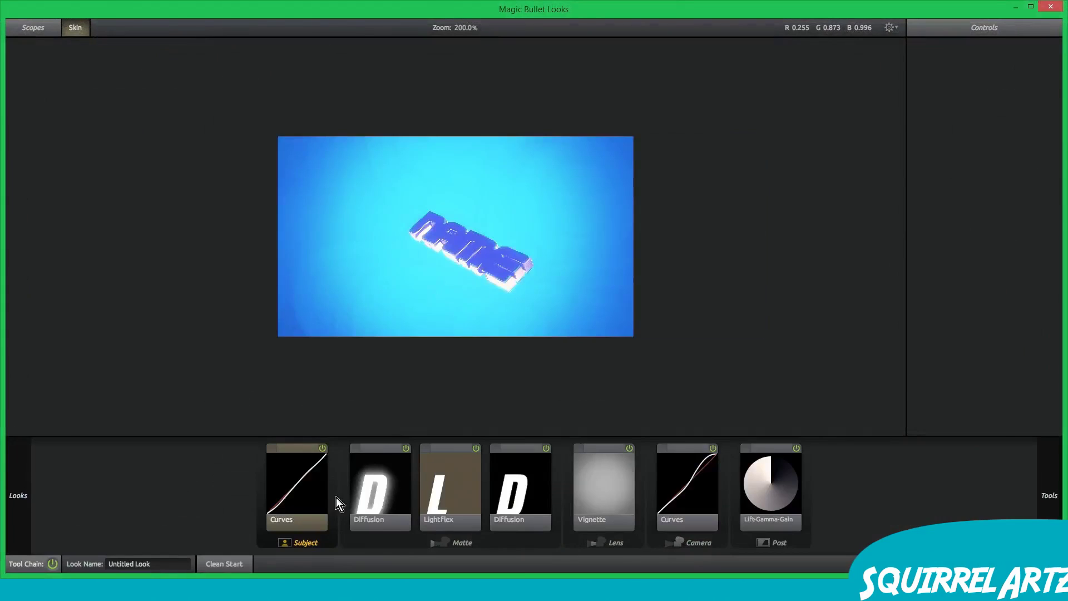
click(546, 449)
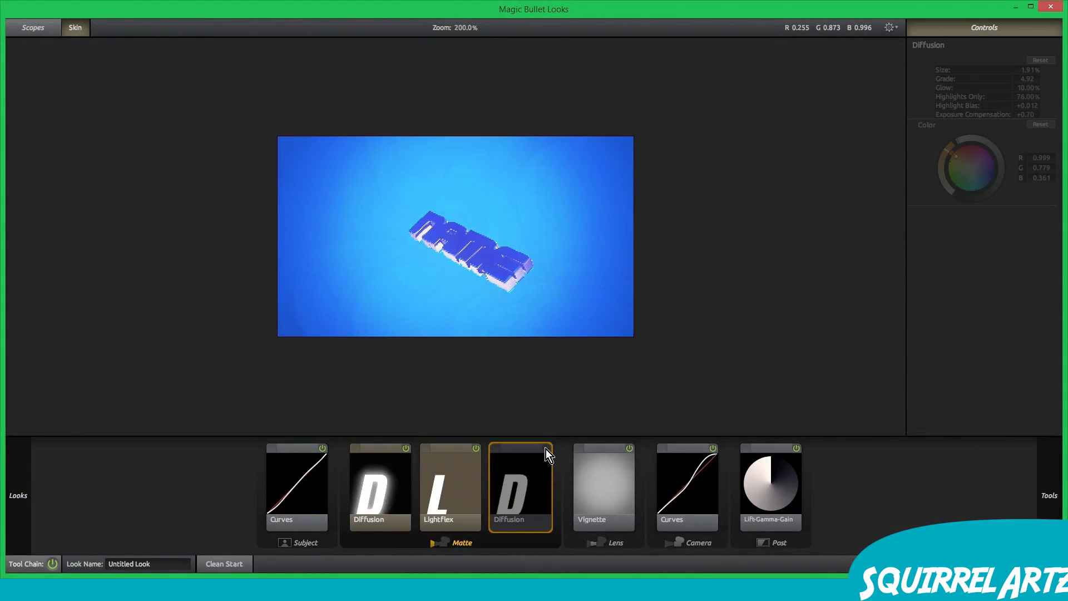
click(406, 448)
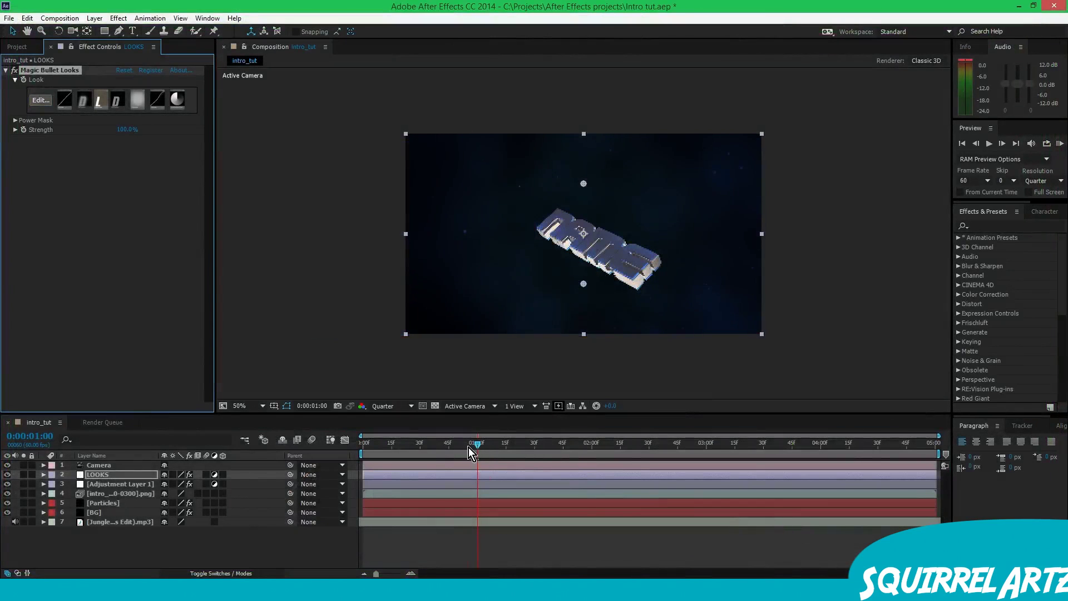
drag(468, 447, 498, 445)
- Reopen the Looks editor and try presets from ZaveFX CCs and Kewl CCs, including CC10, CC4 and Aninex AirbusPvP CC
click(40, 100)
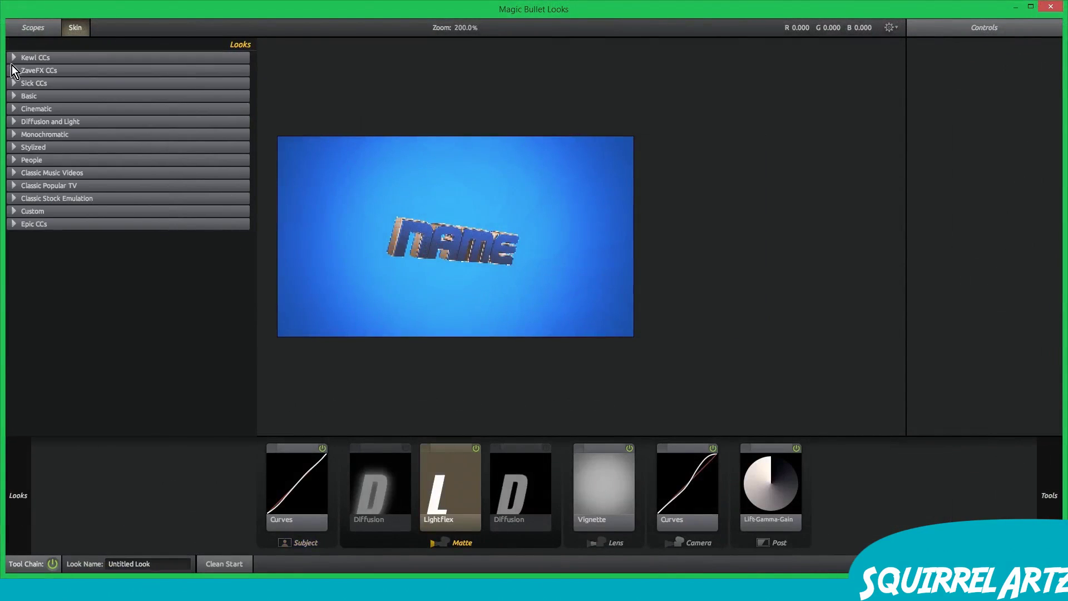
click(15, 71)
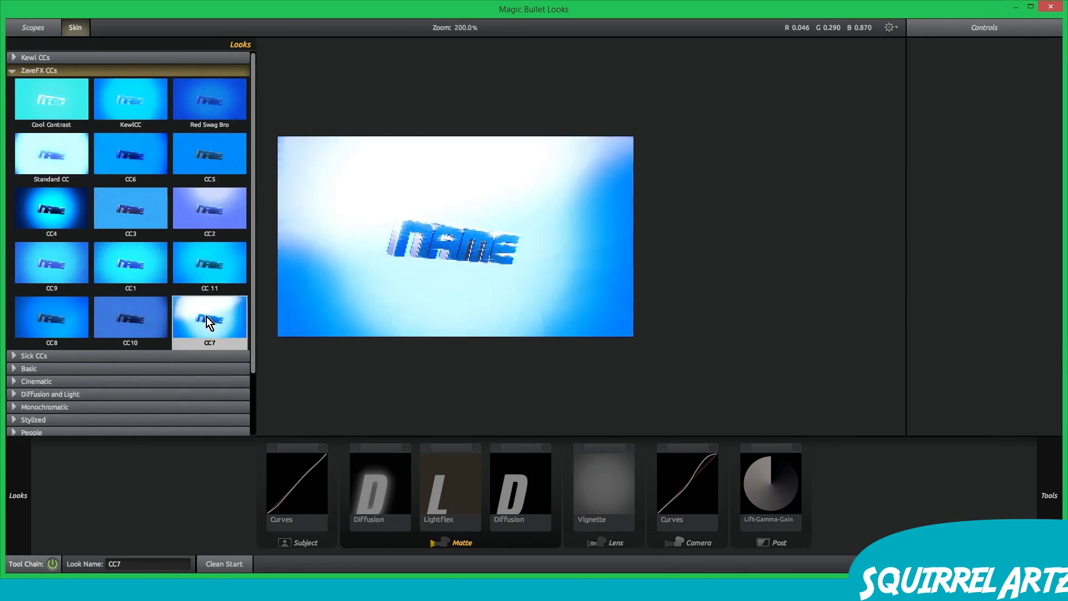
click(151, 325)
click(23, 204)
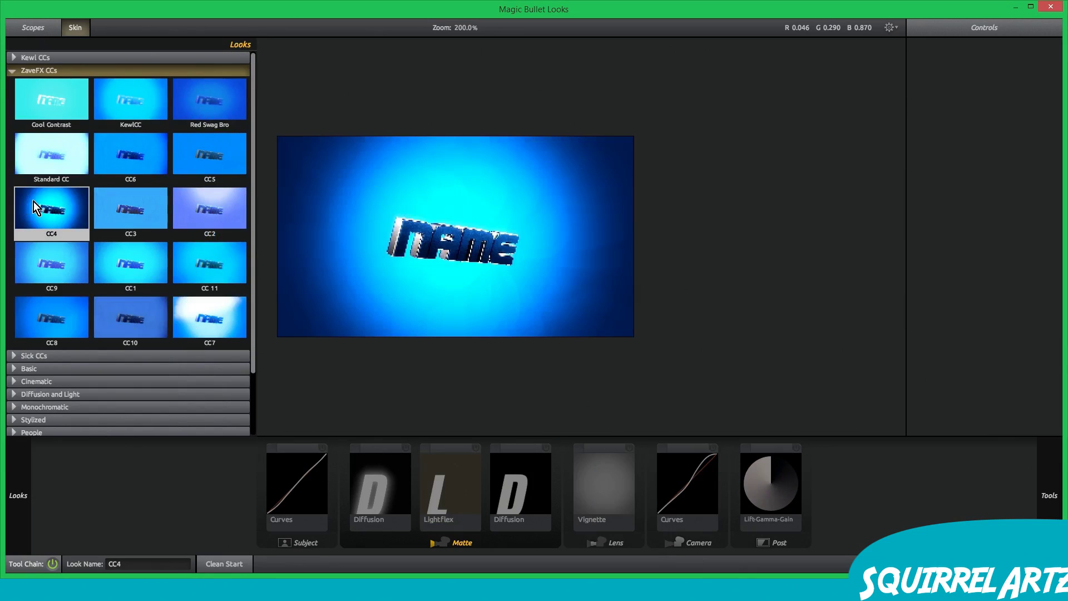
click(9, 69)
click(15, 59)
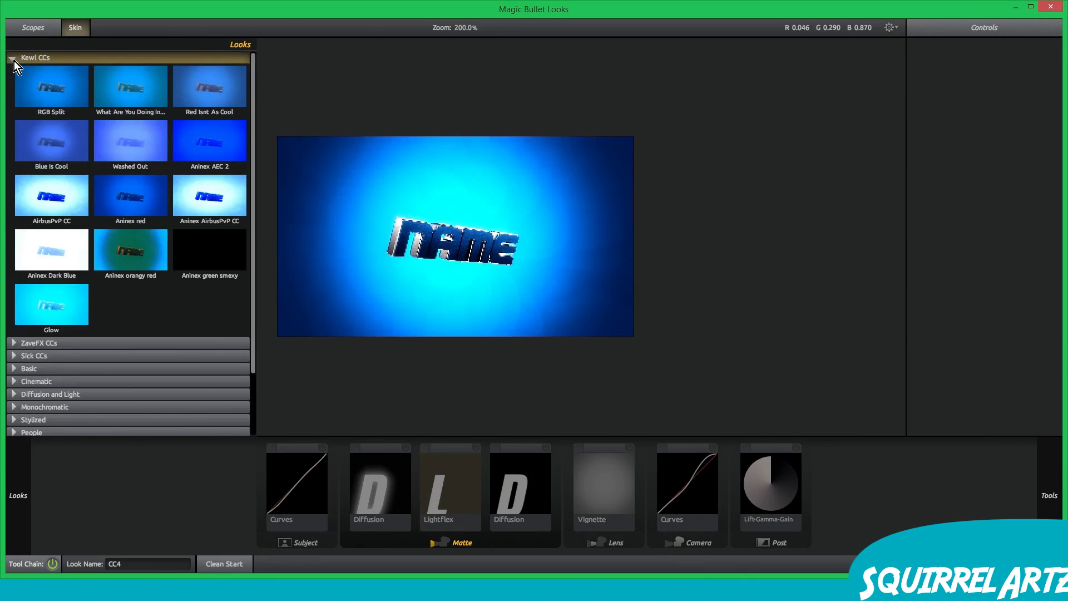
click(197, 202)
click(132, 92)
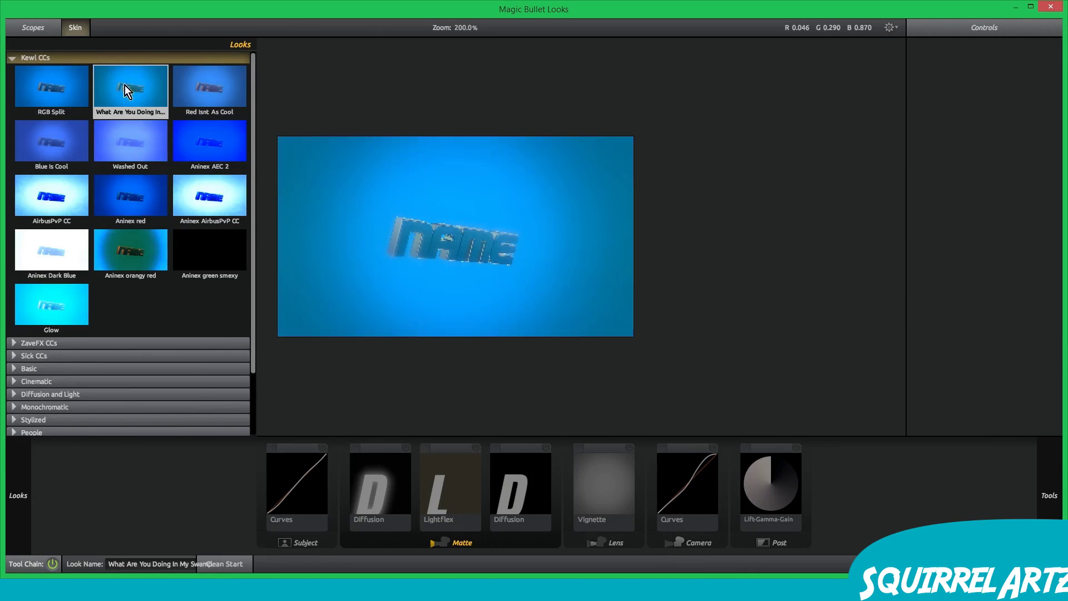
click(13, 58)
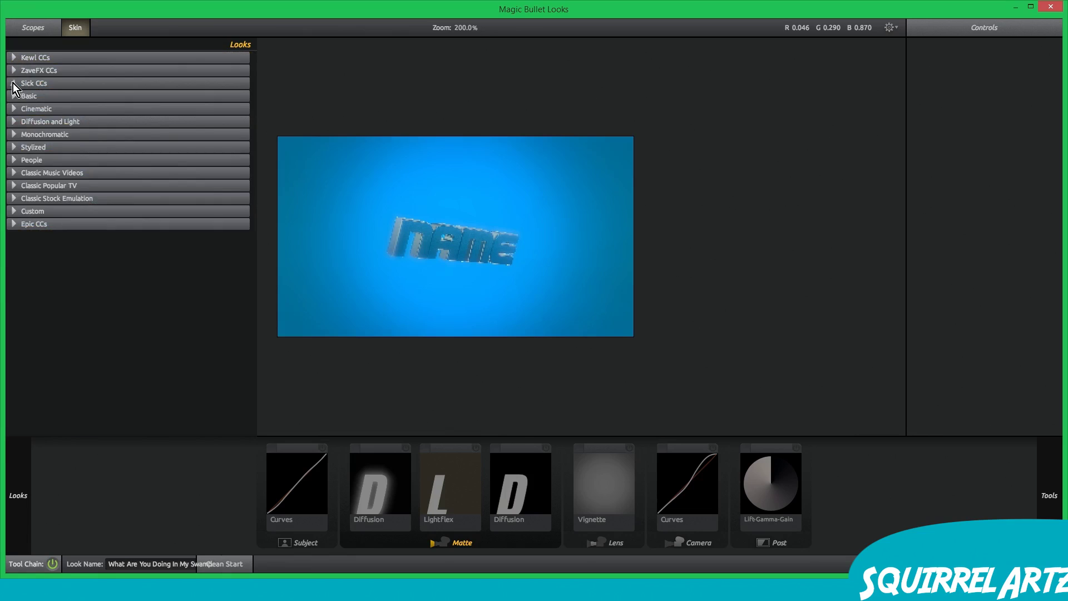
- Try the Sick CCs presets ZBRA, Greenish, ZeKoNation and Dare BG CC on the name
click(12, 83)
click(159, 118)
click(139, 266)
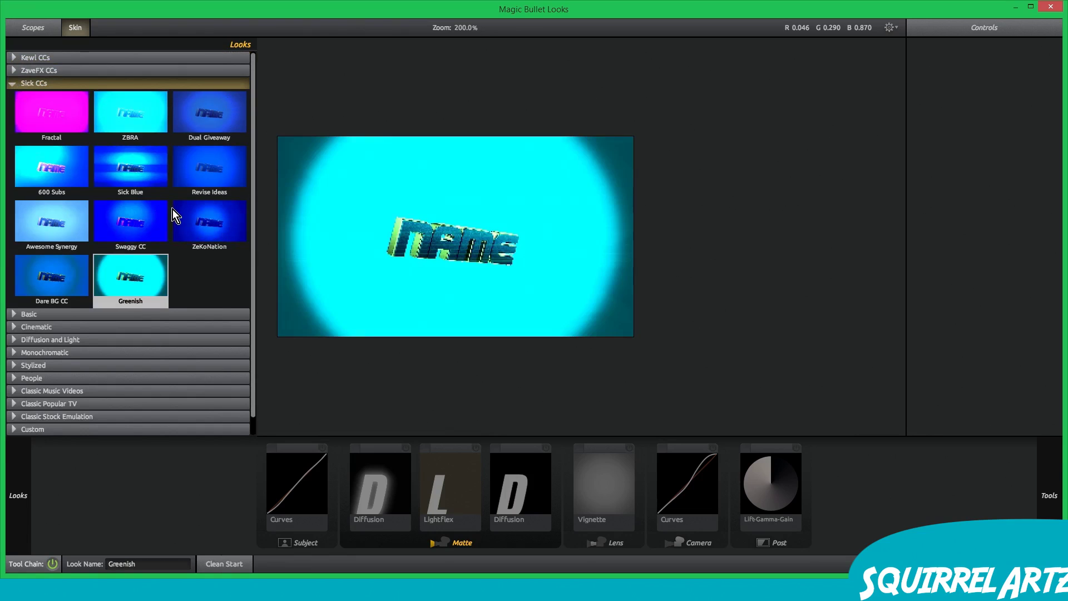
click(188, 218)
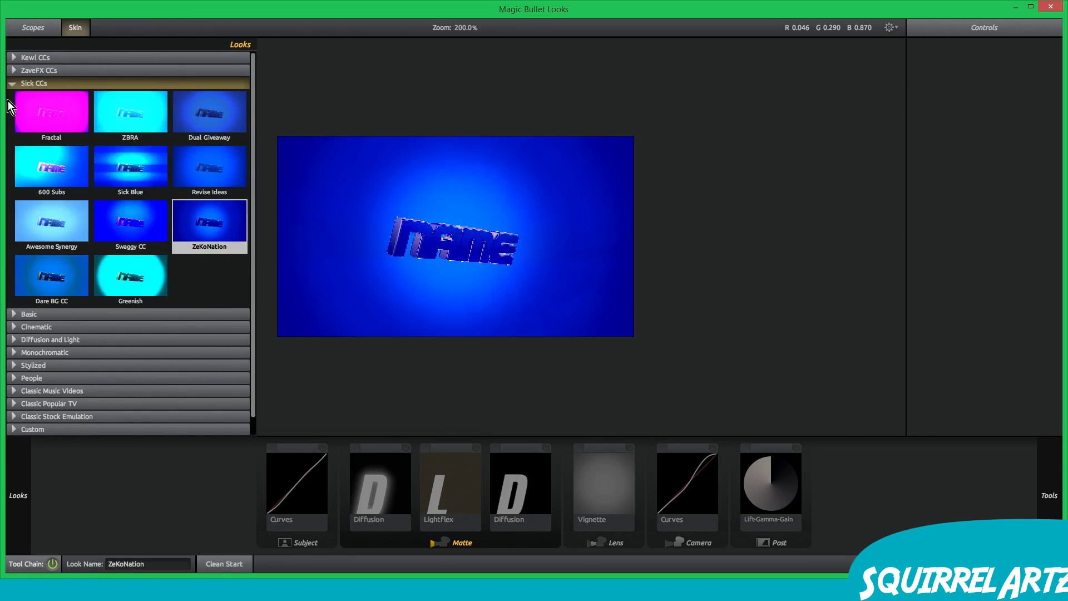
click(35, 272)
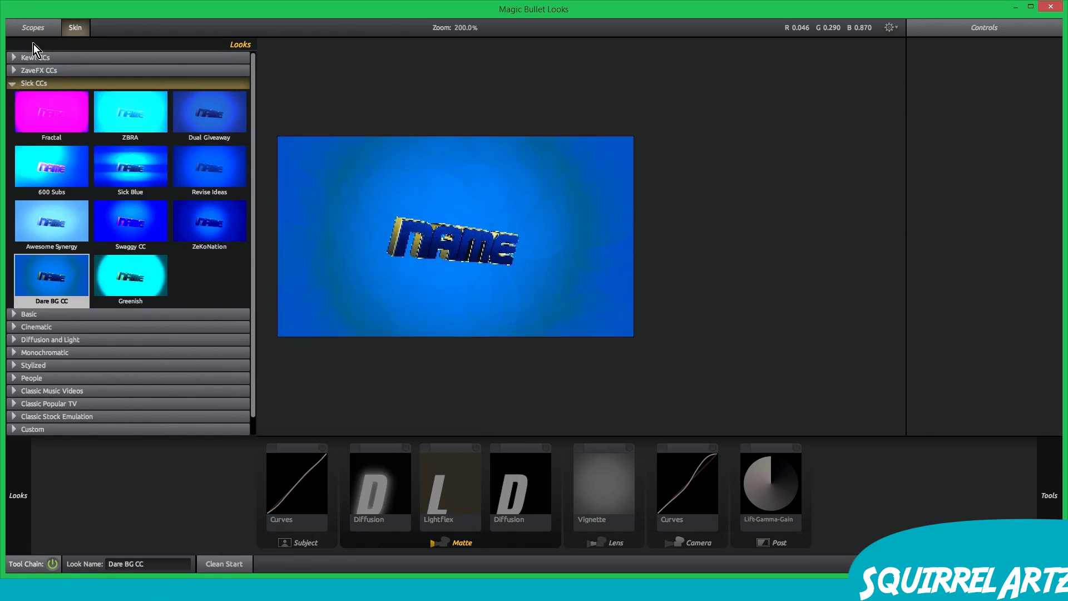
- Apply the CC1 look from the ZaveFX CCs group and scrub the timeline to check the grade
click(12, 81)
click(13, 71)
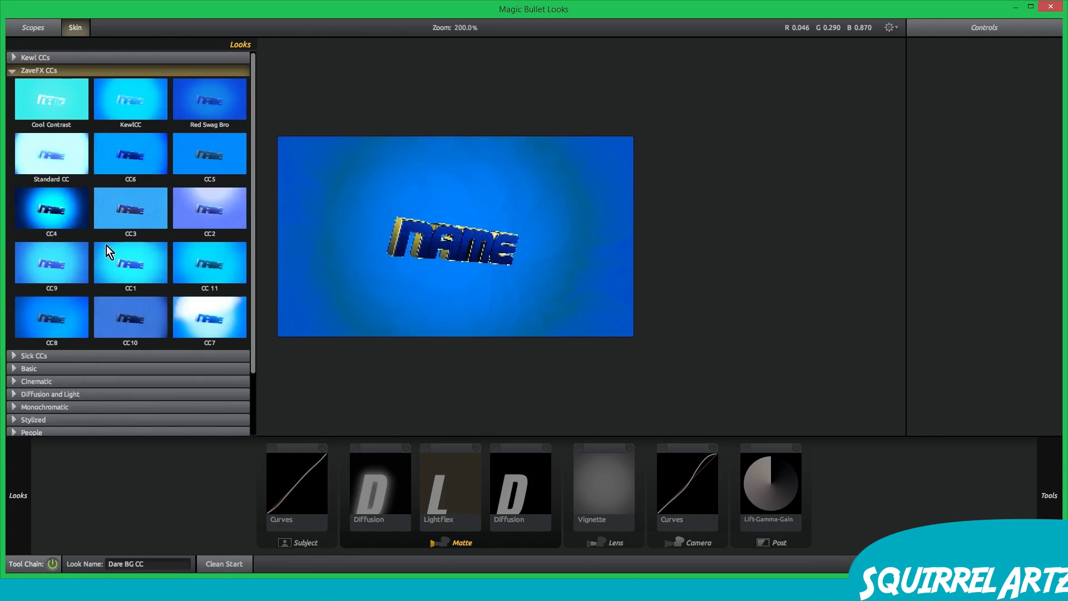
click(132, 267)
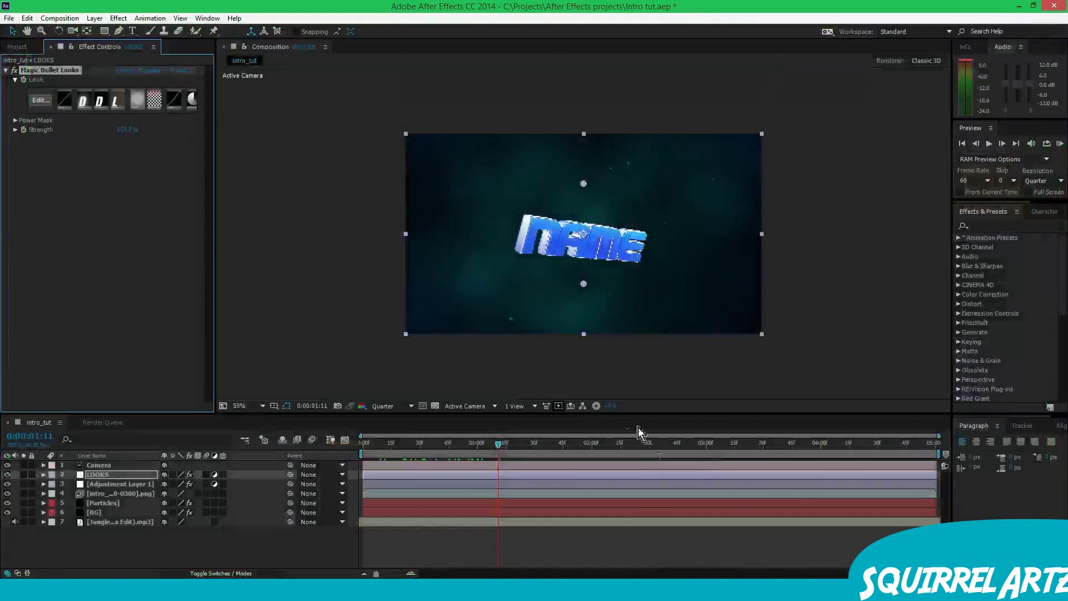
drag(491, 444, 521, 461)
- Add an Anamorphic Flare between Vignette and Edge Softness with Size 427.87% and Boost +10.00, accept the look, and check it at 0:00:01:39
click(53, 103)
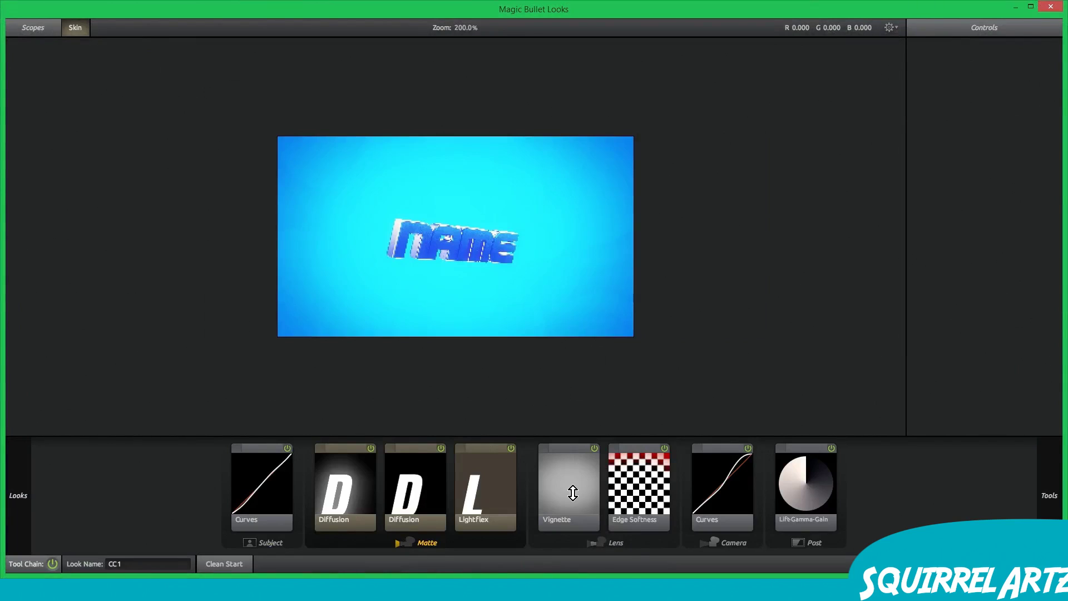
mouse_move(1049, 492)
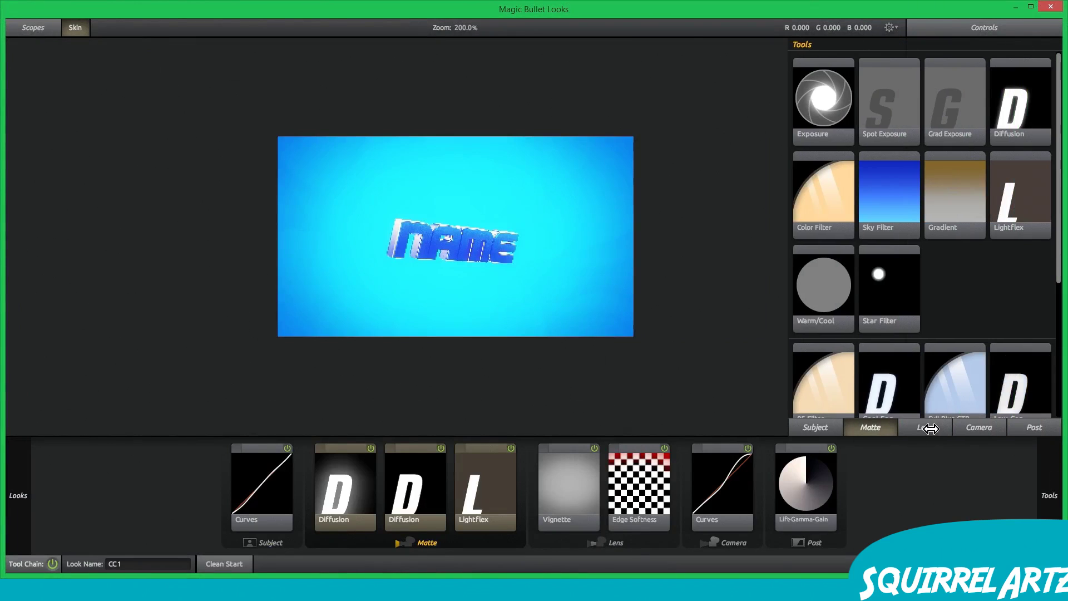
click(927, 427)
mouse_move(816, 196)
mouse_down()
mouse_move(828, 316)
mouse_move(589, 503)
mouse_move(763, 503)
mouse_move(602, 503)
mouse_up()
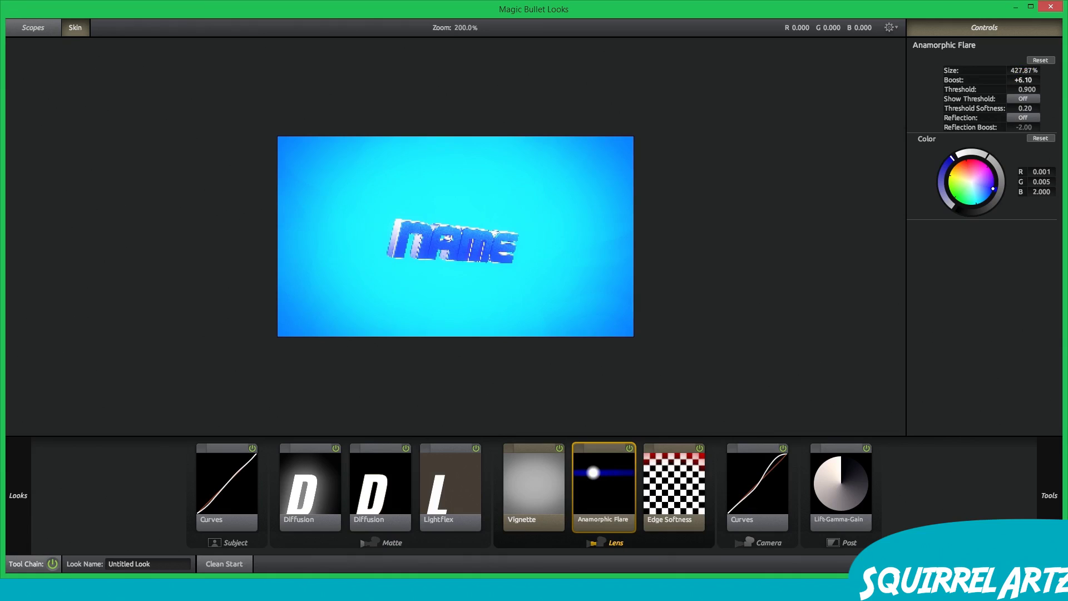
drag(1022, 80, 1015, 88)
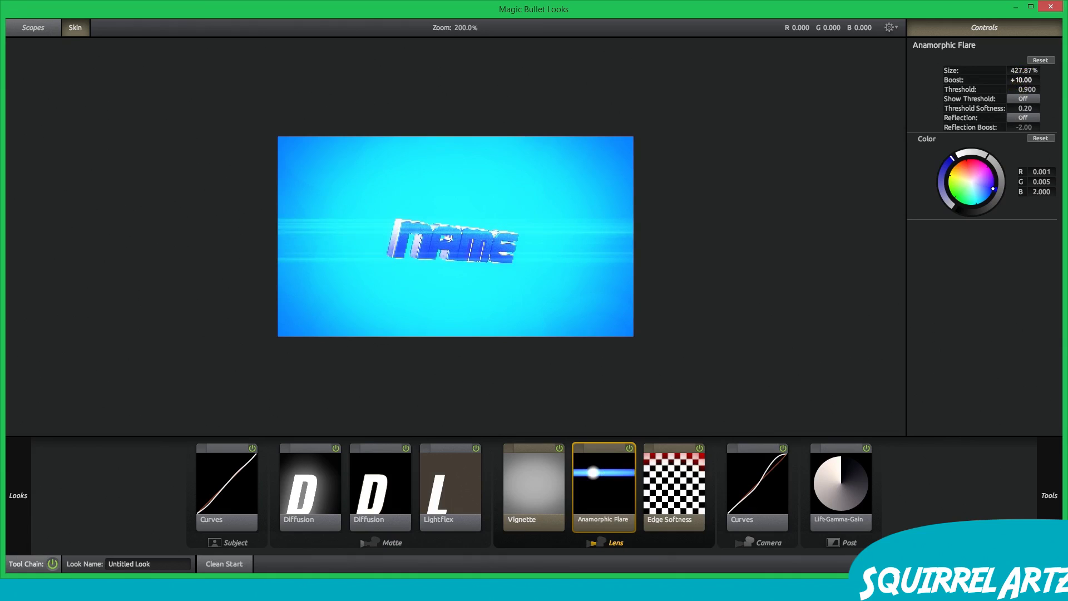
click(1035, 563)
drag(507, 448, 553, 439)
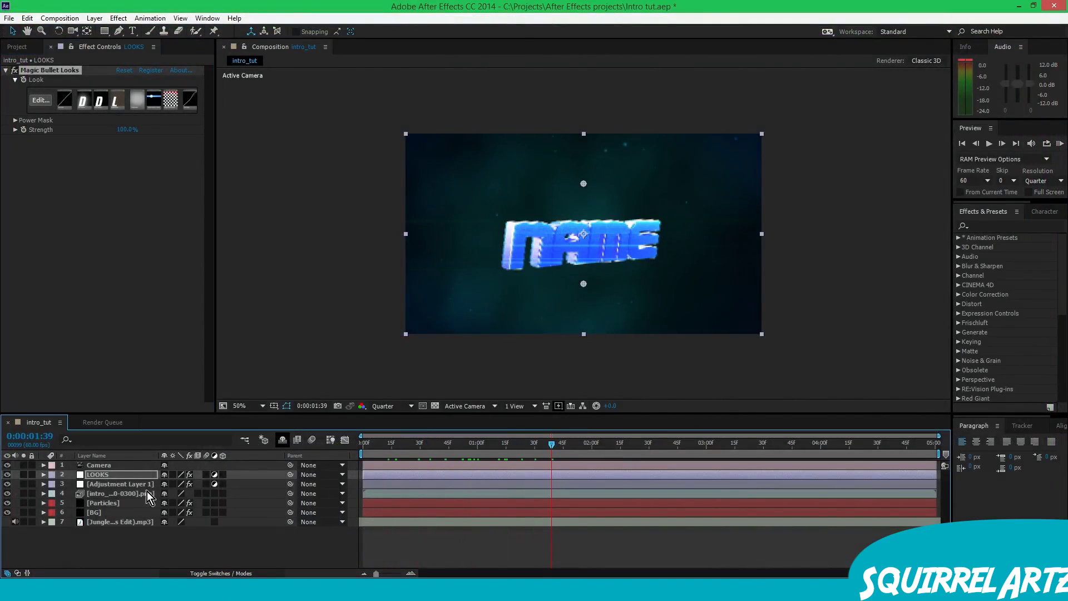
- Reorder the layers so LOOKS sits directly below Adjustment Layer 1, and check the grade around 0:00:01:16
click(125, 485)
drag(129, 481, 127, 477)
click(128, 486)
drag(522, 453, 593, 439)
mouse_move(96, 480)
mouse_down()
mouse_move(110, 495)
mouse_move(114, 481)
mouse_up()
mouse_move(509, 440)
mouse_down()
mouse_move(406, 455)
mouse_move(508, 445)
mouse_up()
click(52, 96)
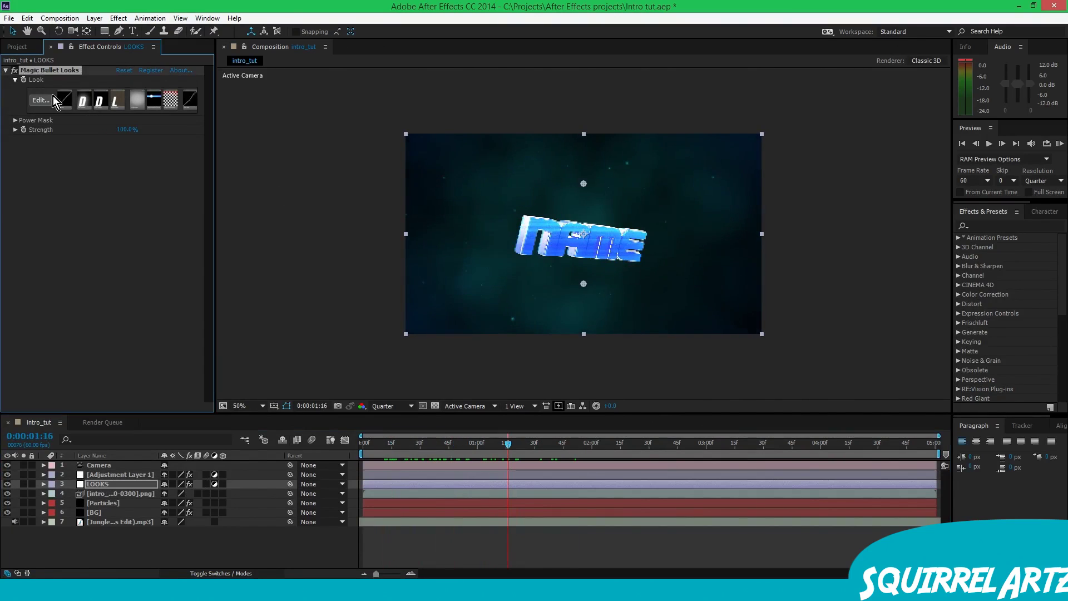
- Set the Particles layer's Particular color to the light blue sampled from the NAME text
click(103, 503)
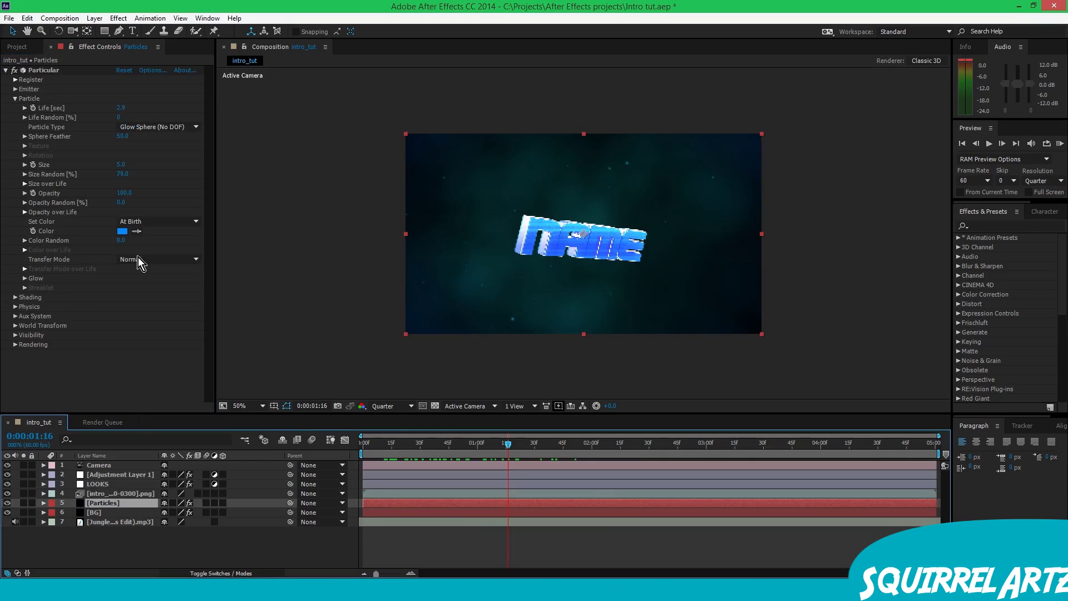
click(546, 231)
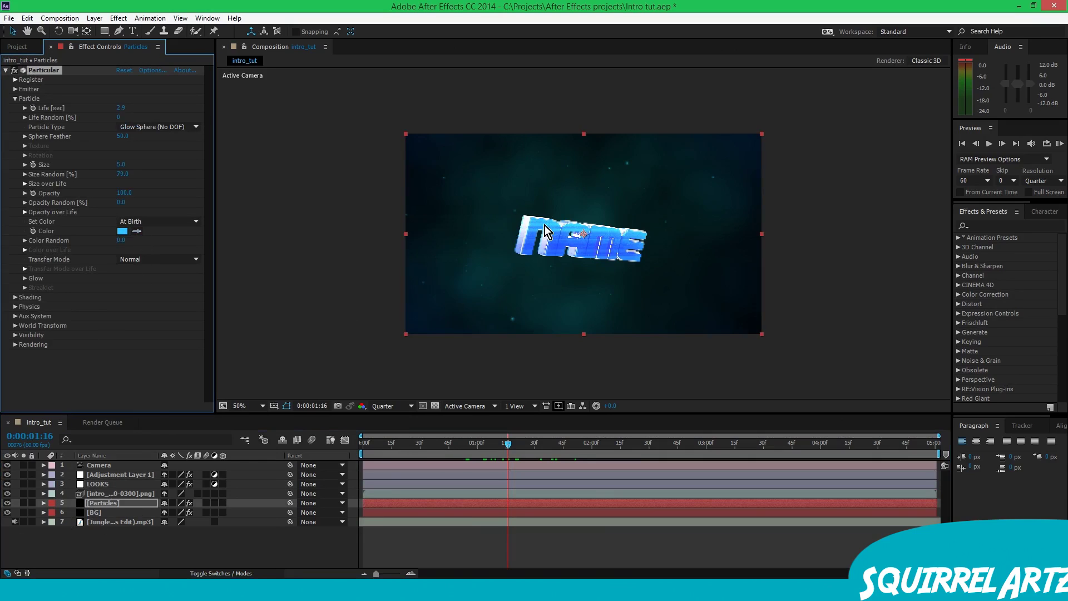
- Set the BG layer's Particular color to a bright cyan sampled from the composition image
click(111, 512)
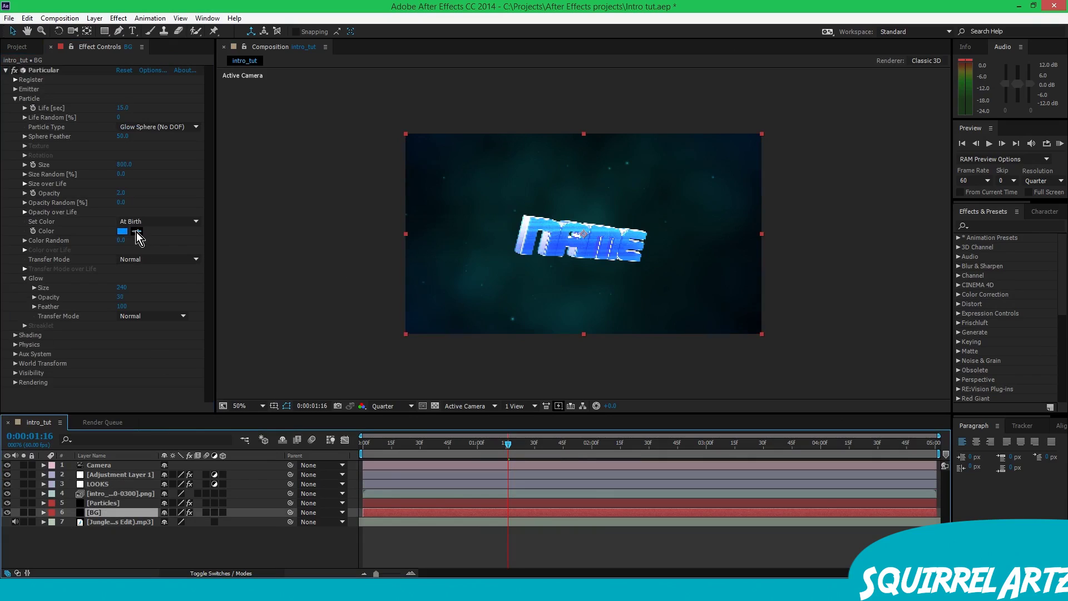
click(571, 298)
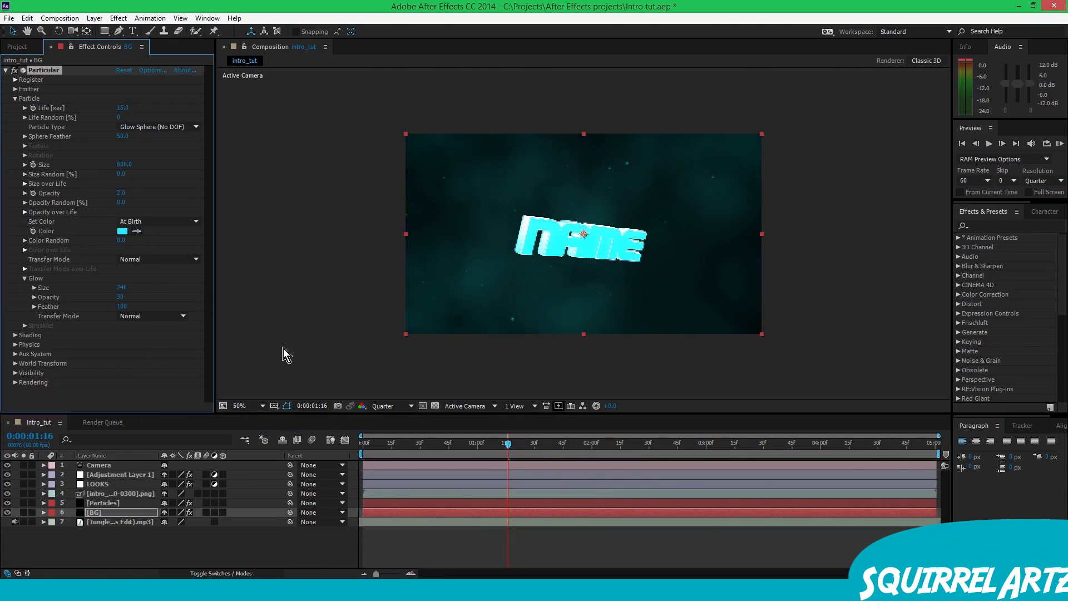
click(102, 512)
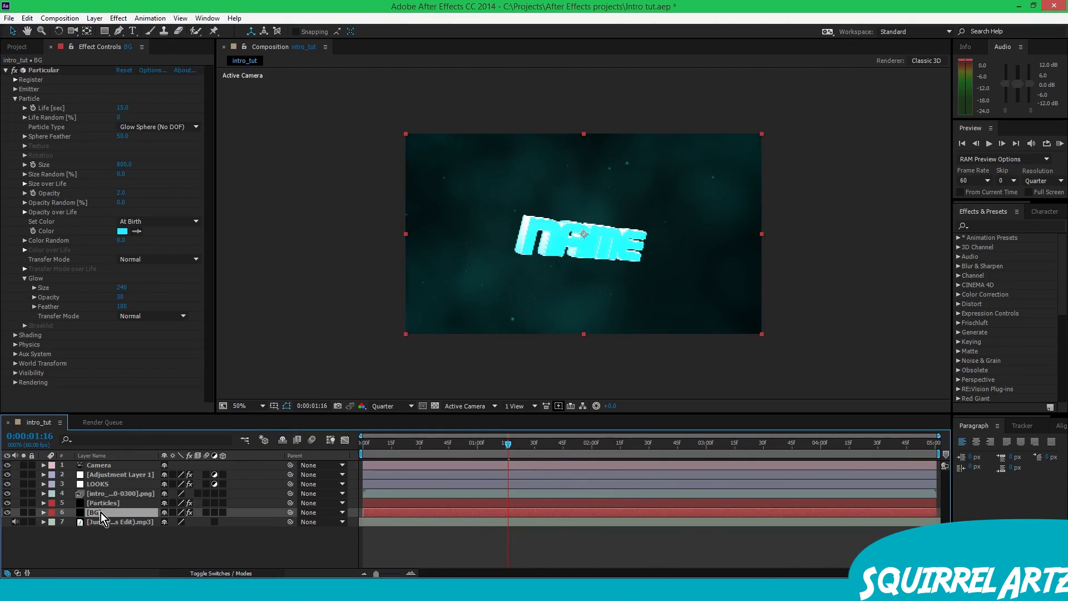
click(18, 47)
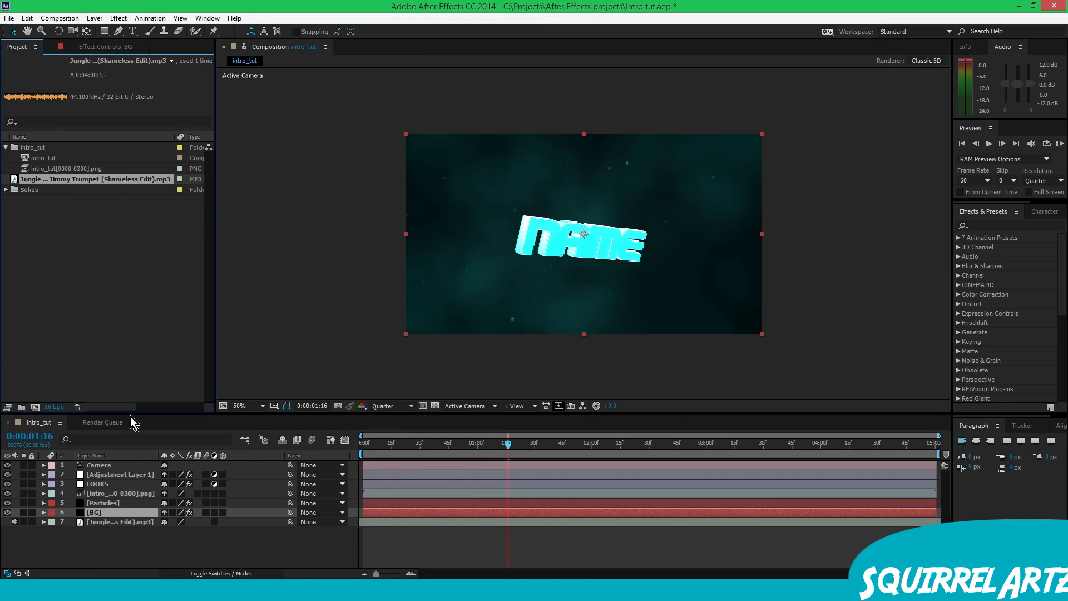
- Reduce the Anamorphic Flare in the LOOKS layer's look, disable the first Diffusion, and check the grade around 0:00:01:37
click(99, 474)
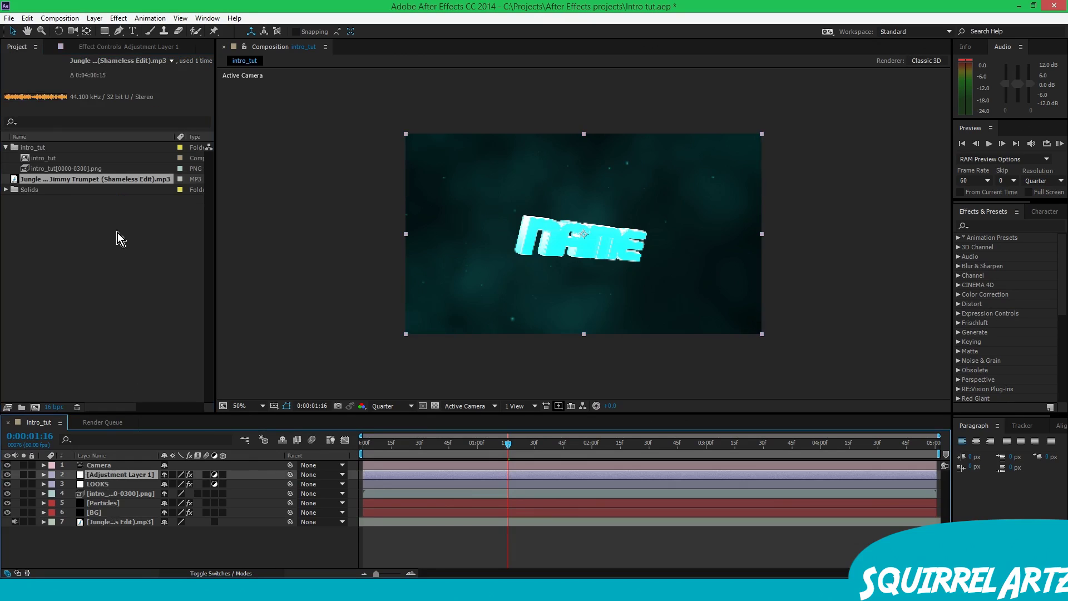
click(95, 483)
click(93, 48)
click(39, 100)
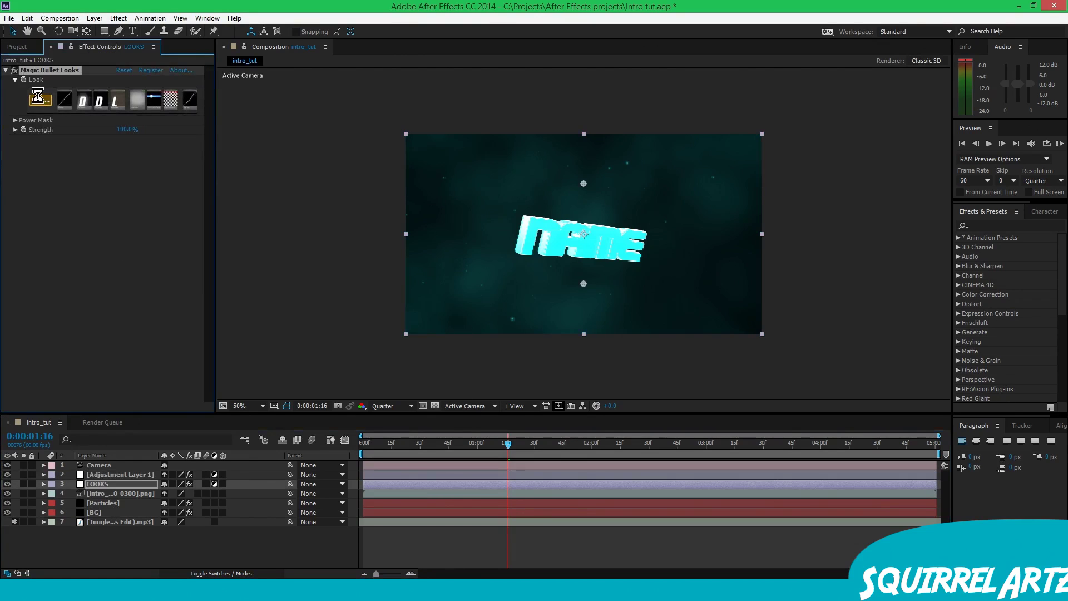
click(614, 477)
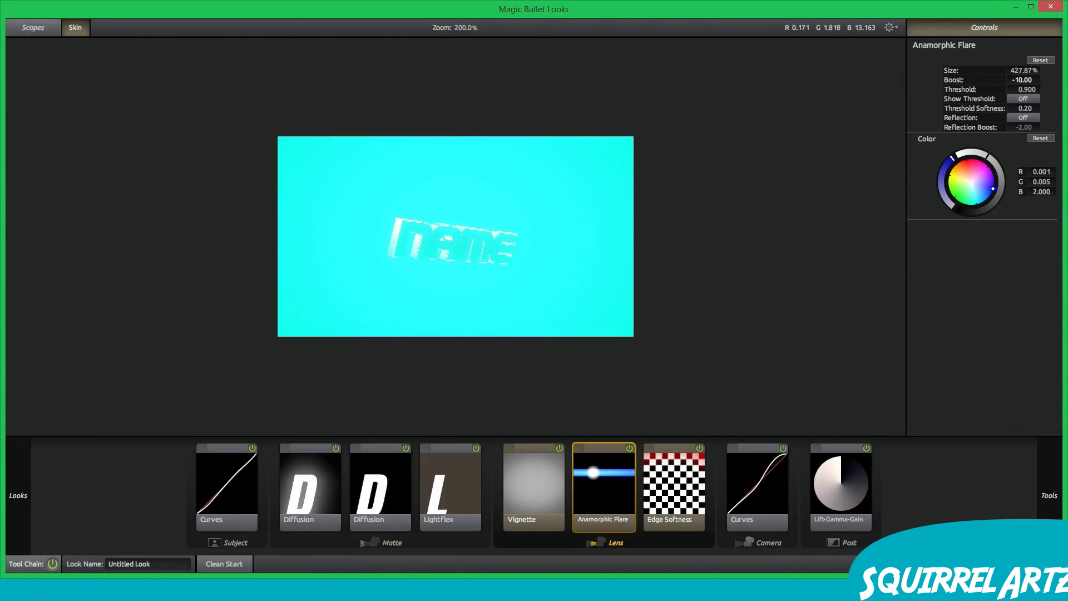
drag(1024, 79, 1035, 71)
click(335, 448)
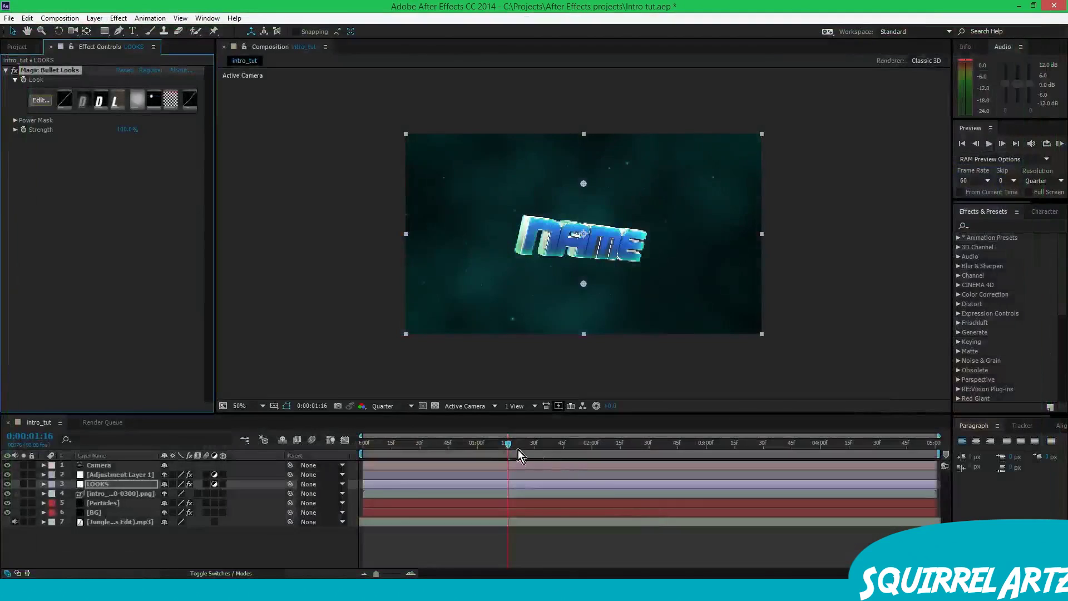
drag(475, 445, 548, 445)
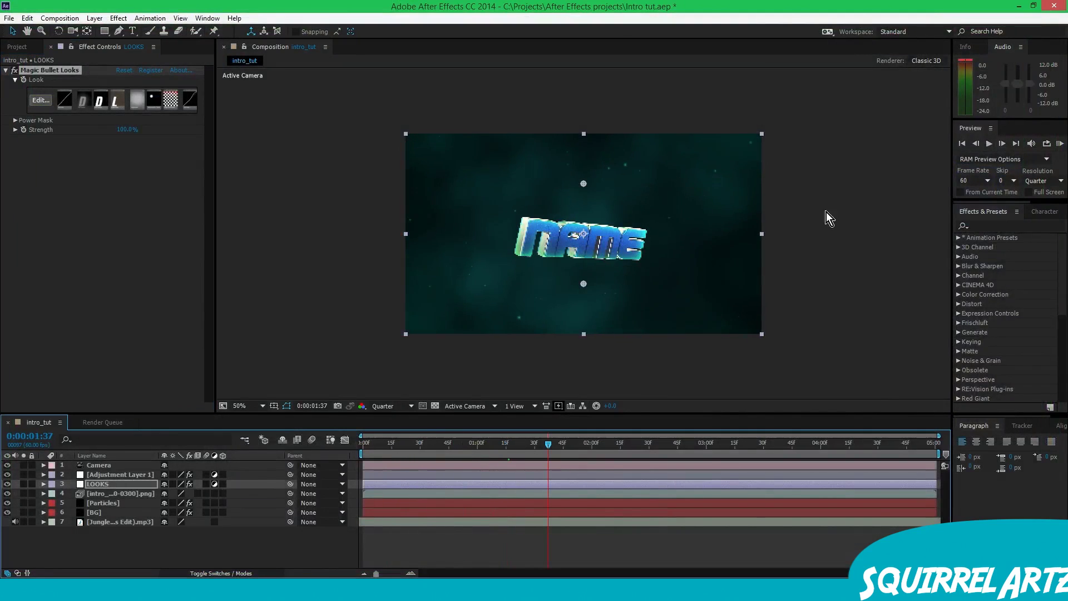
- Try the Shine effect on the LOOKS layer with Transfer Mode Add, and remove the effect
click(1034, 225)
text(shine)
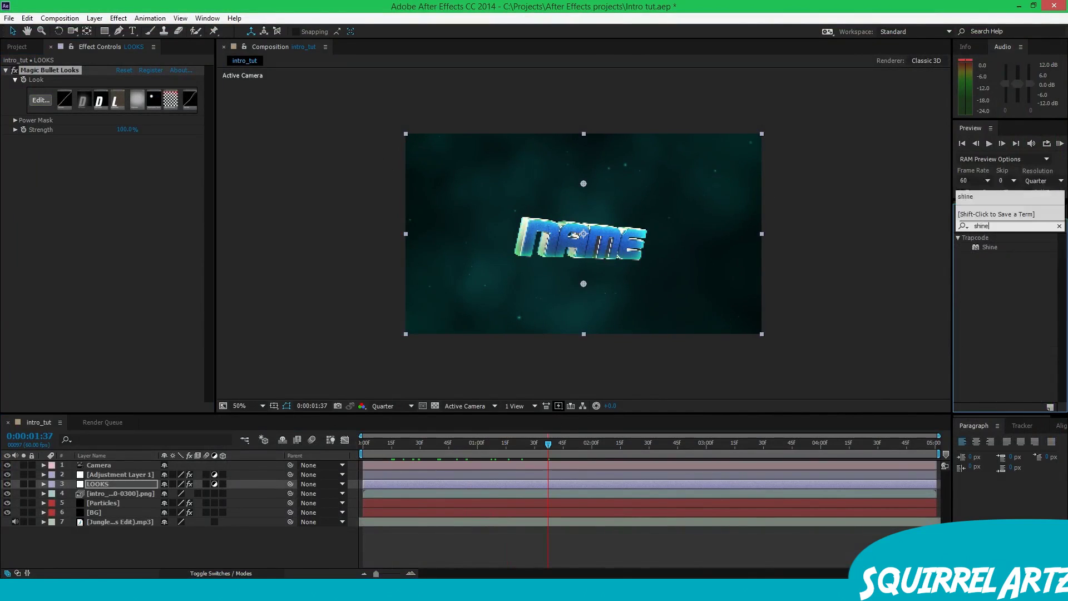
drag(1001, 250, 92, 279)
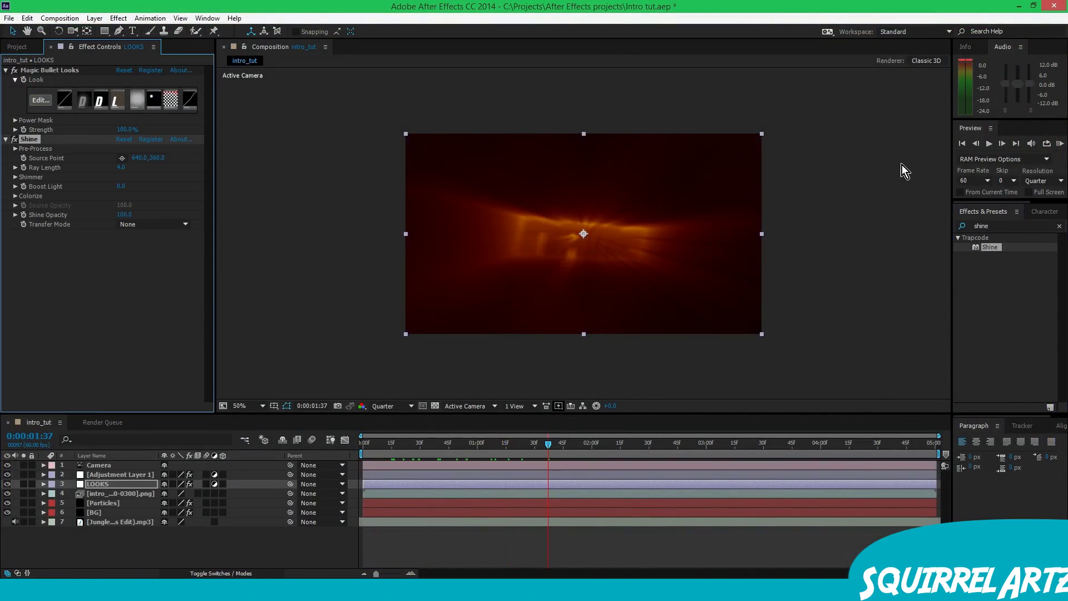
click(1060, 227)
click(138, 224)
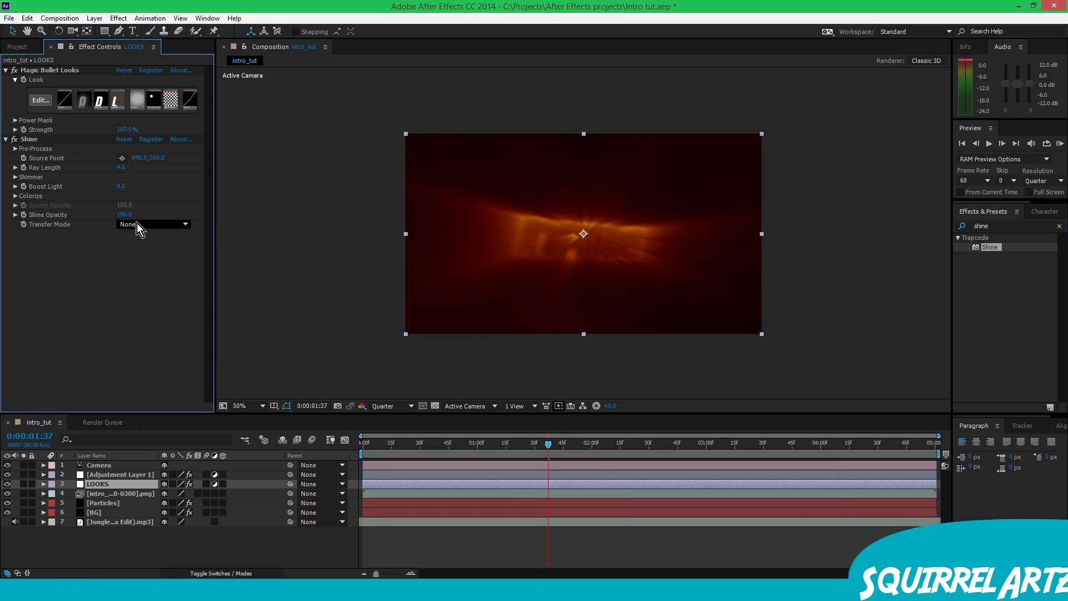
click(143, 277)
click(148, 224)
click(146, 264)
click(43, 144)
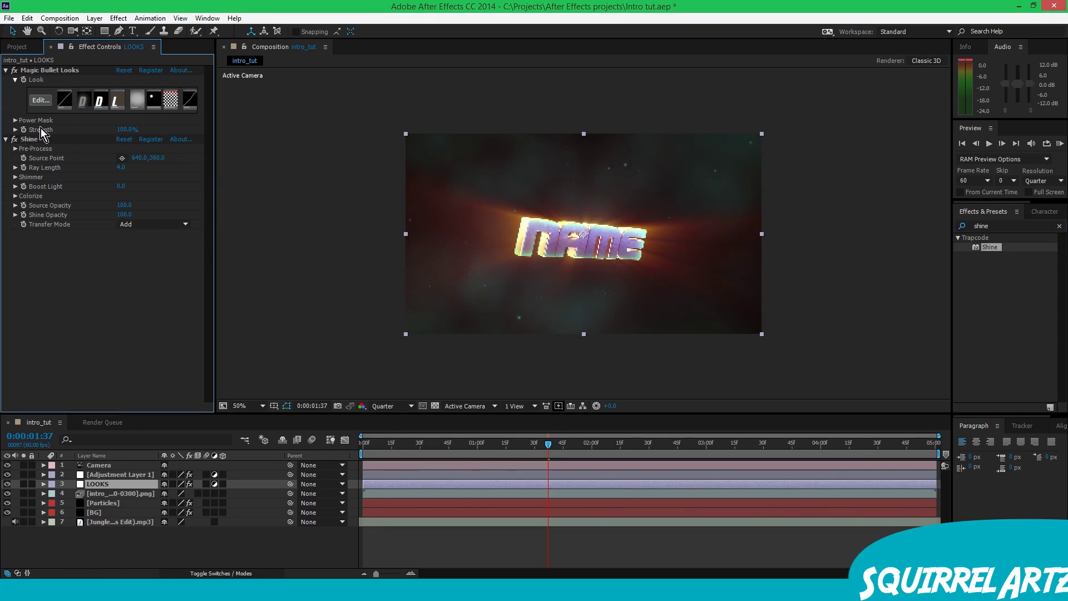
click(30, 139)
key(Delete)
- Find the Sapphire S_Glow effect and apply it to the LOOKS layer
click(1059, 226)
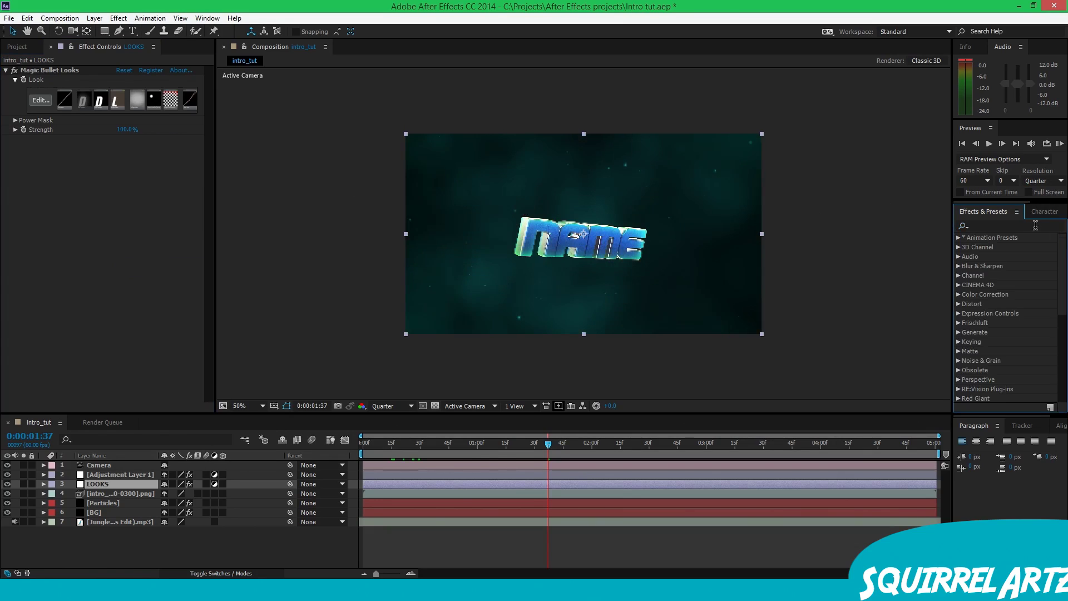
text(glow)
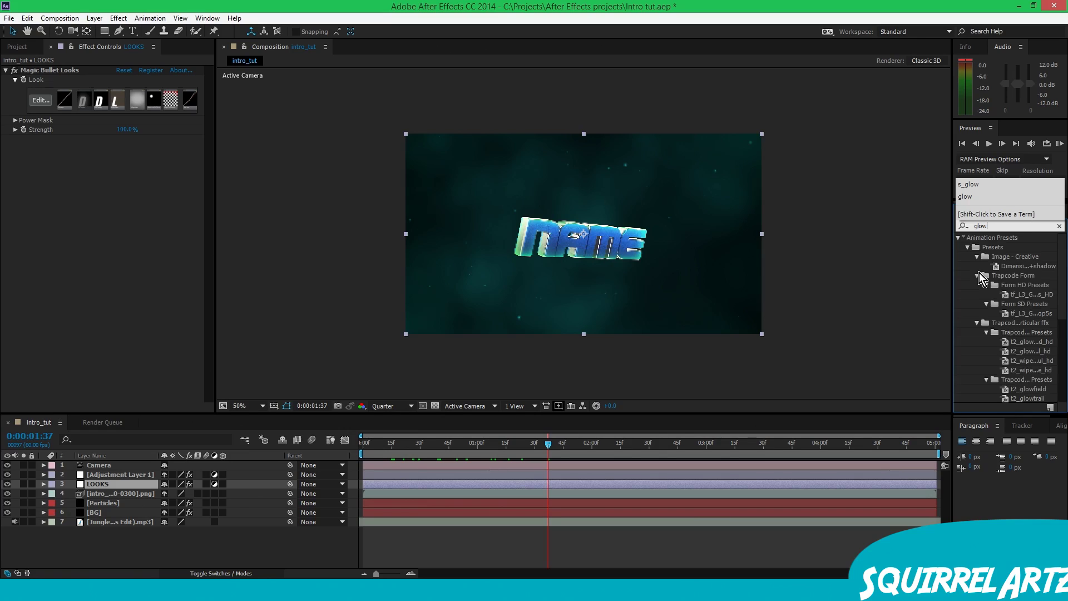
key(BackSpace)
key(BackSpace)
key(BackSpace)
key(BackSpace)
text(s)
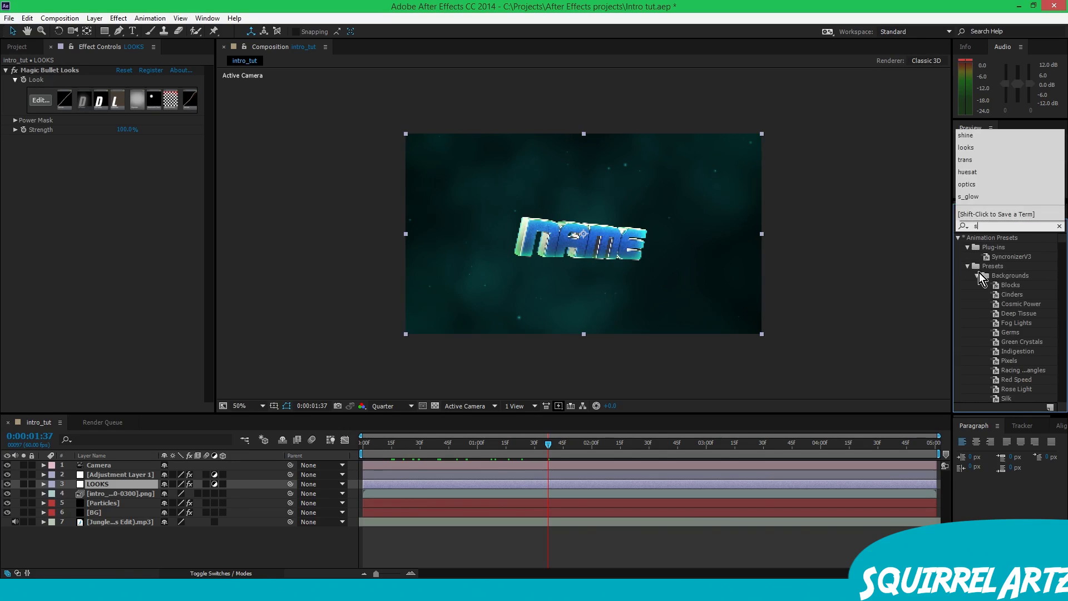
text(_glow)
drag(1007, 247, 124, 213)
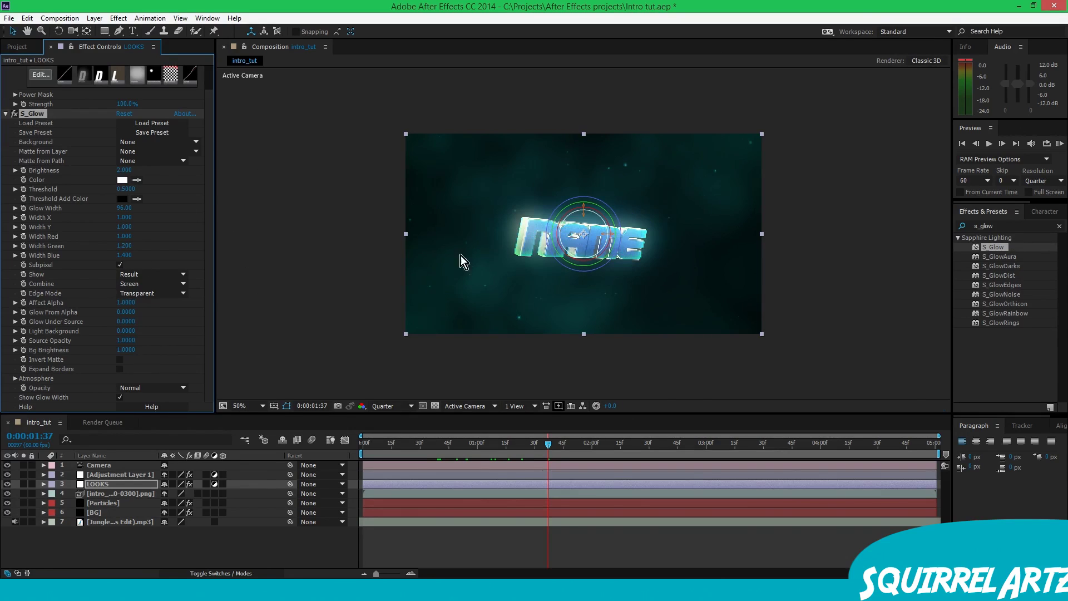
- Raise S_Glow's Brightness to about 3 and stretch the glow horizontally, with Width X 4.104 and Width Y 1.521, working at 0:00:01:11
drag(522, 448, 498, 444)
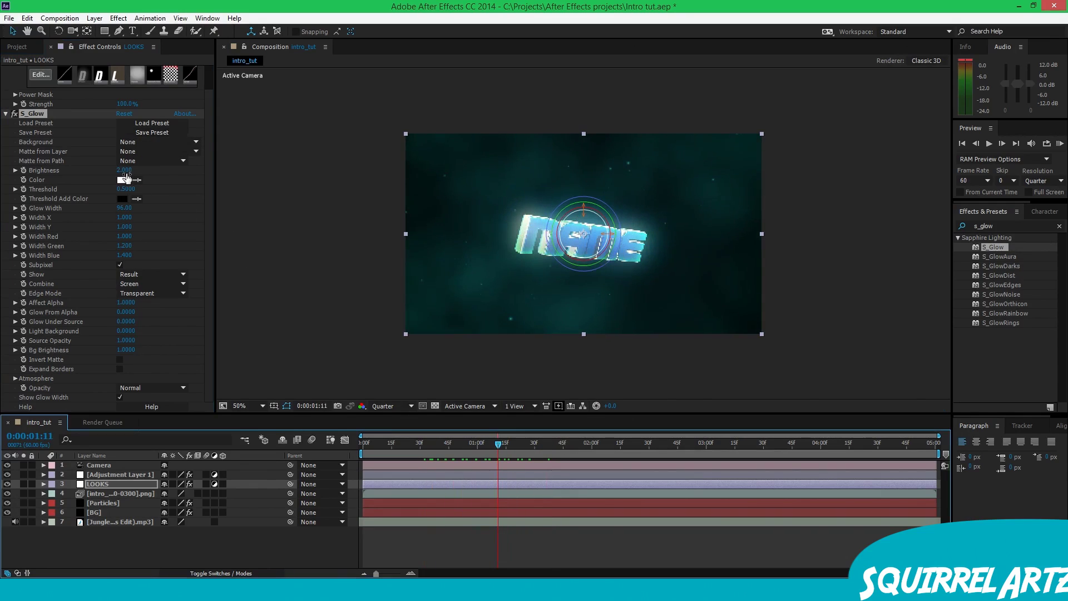
drag(115, 177, 167, 183)
drag(607, 233, 662, 233)
drag(586, 208, 583, 118)
drag(668, 230, 627, 239)
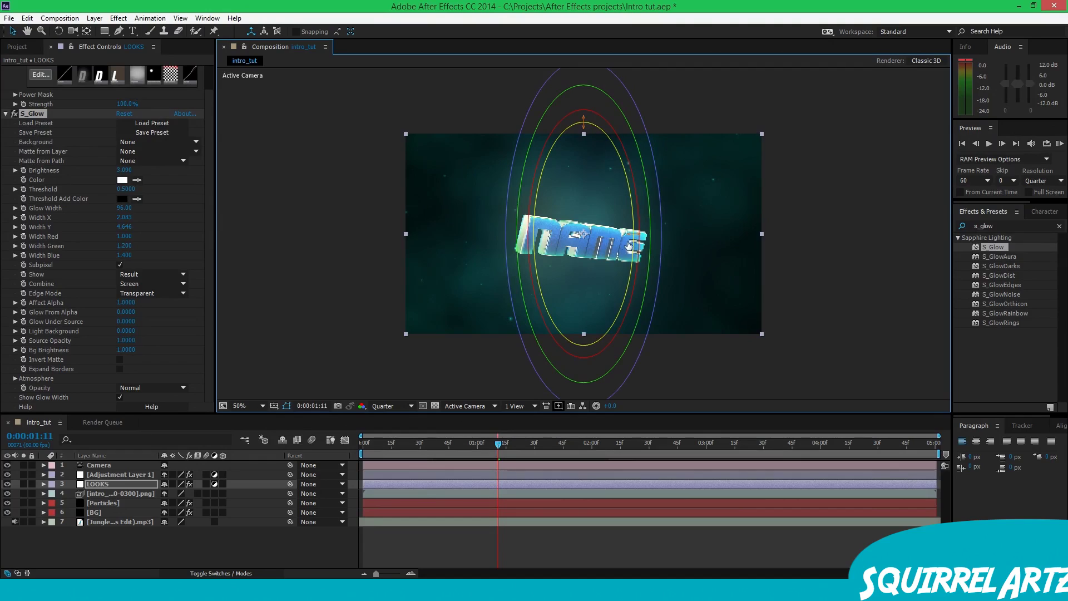
mouse_move(583, 119)
mouse_down()
mouse_move(582, 178)
mouse_move(601, 215)
mouse_move(683, 234)
mouse_up()
drag(584, 215, 585, 204)
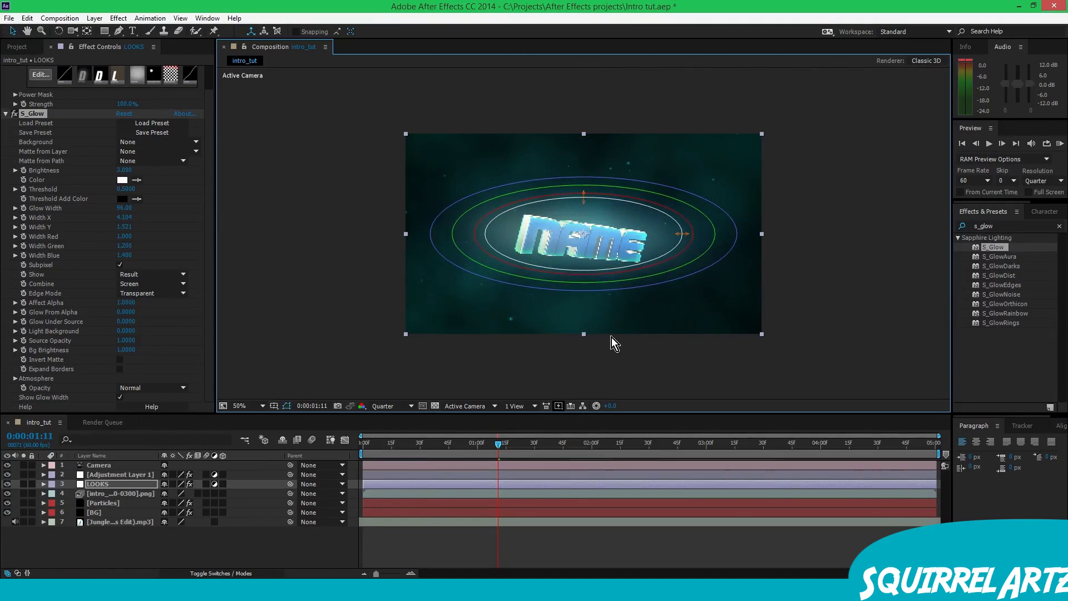
- Scrub through the glowing intro, play a RAM preview of it, and return the playhead to the start
drag(475, 449, 730, 439)
click(18, 46)
click(81, 539)
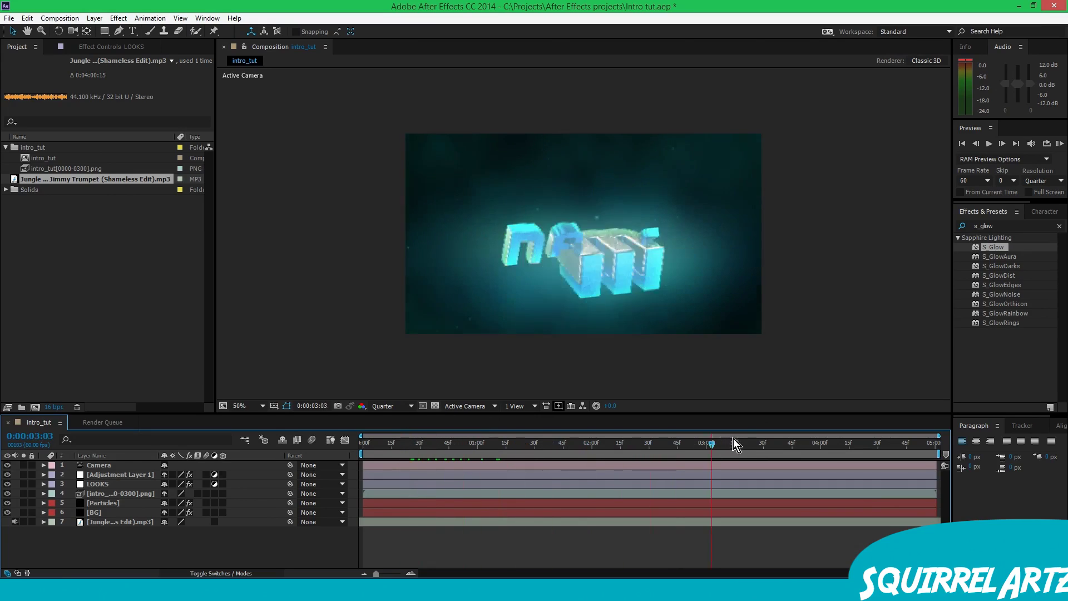
click(1059, 143)
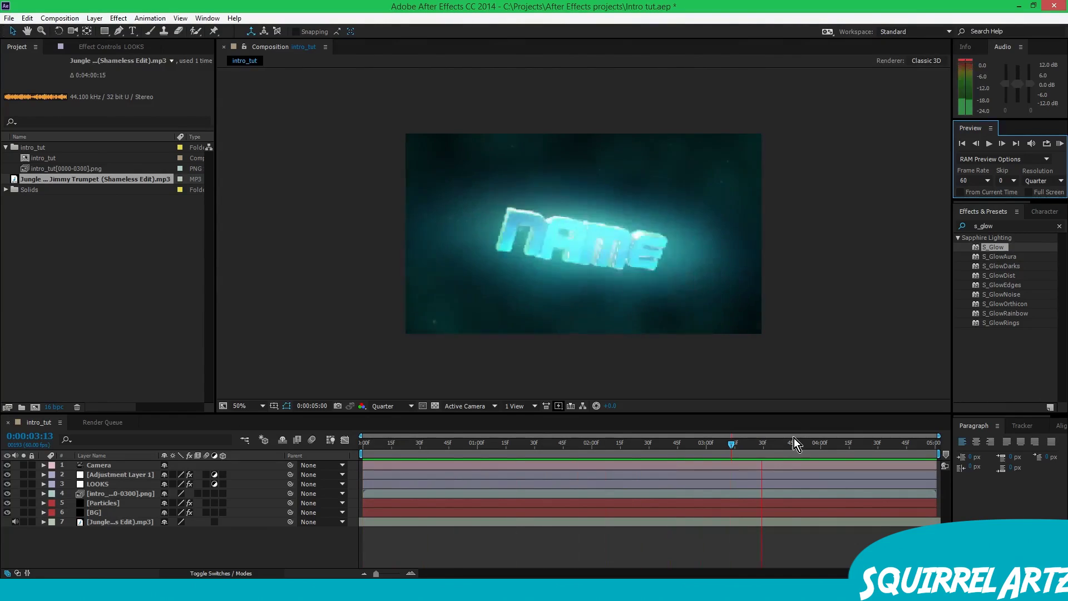
click(892, 448)
drag(892, 450, 91, 389)
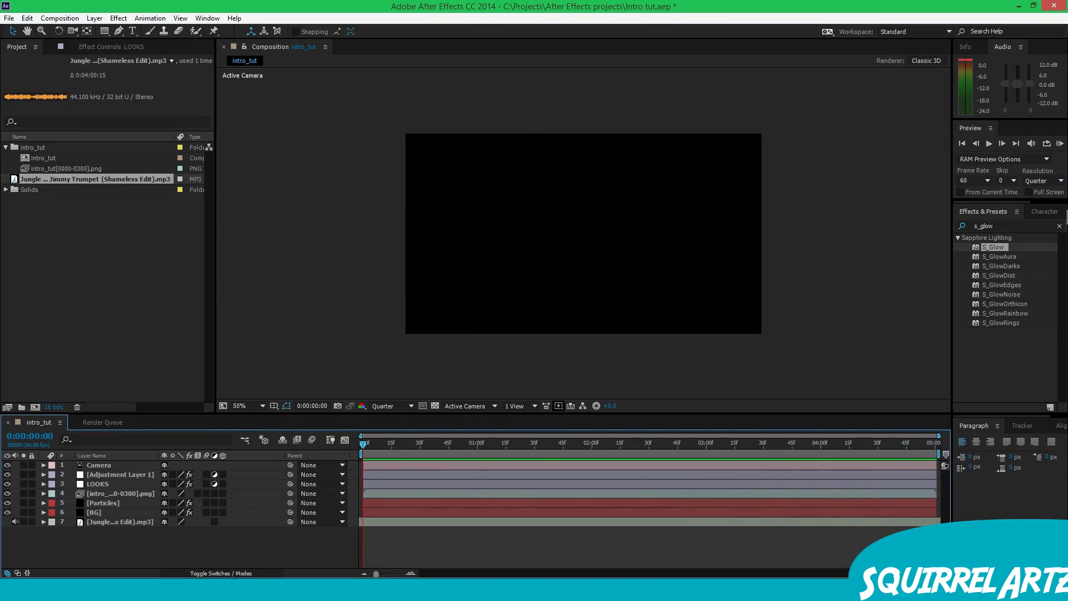
- Adjust the Vignette's Radius in the LOOKS layer's look to darken the frame's corners, working at 0:00:04:32
click(1058, 225)
drag(385, 446, 881, 423)
click(98, 483)
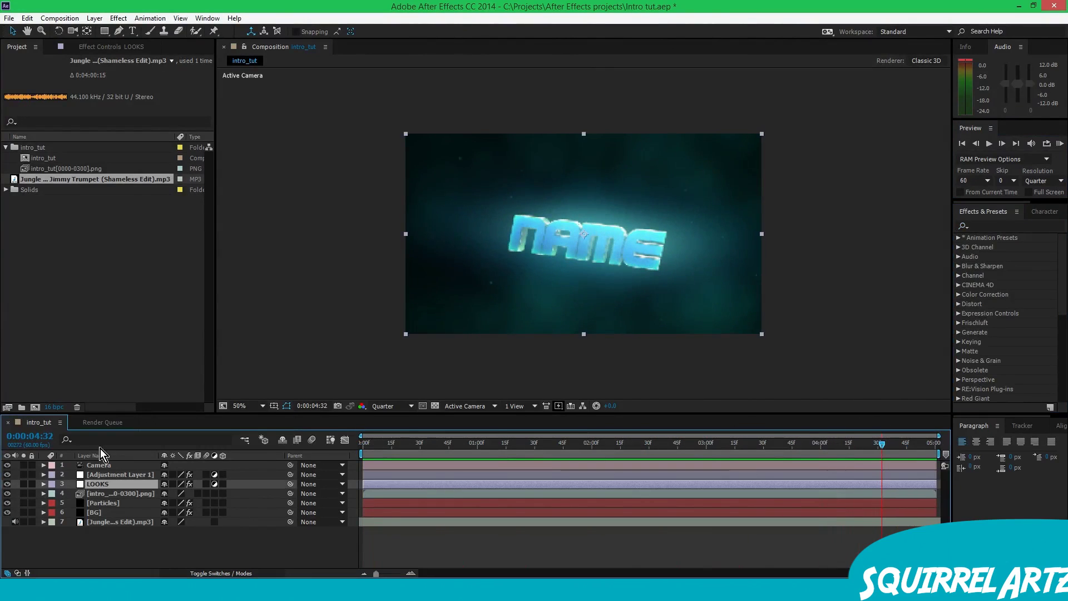
click(107, 46)
click(41, 75)
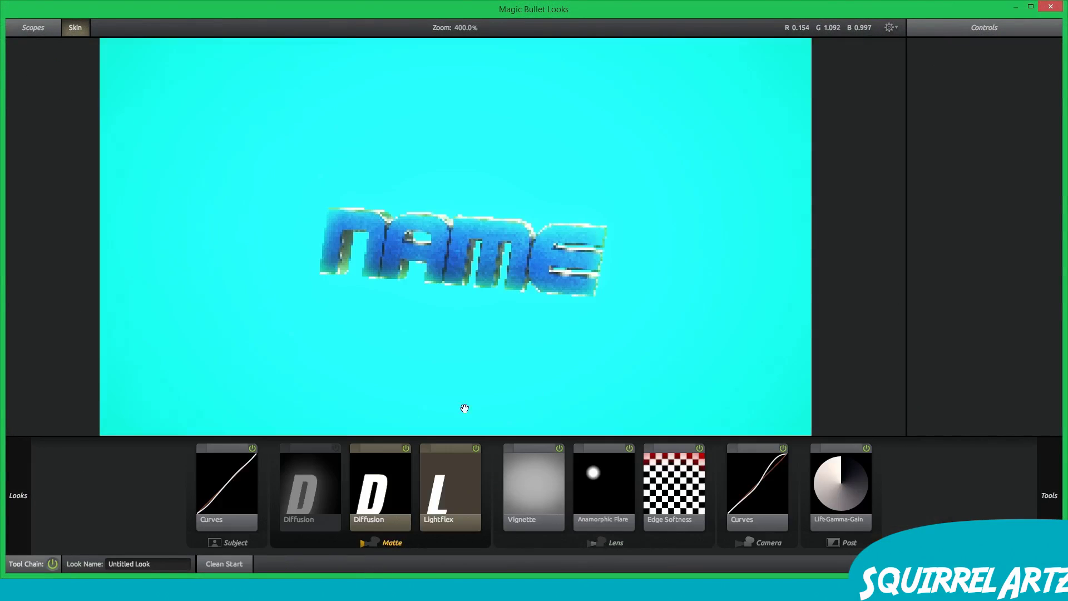
scroll(446, 375, down, 1)
click(551, 502)
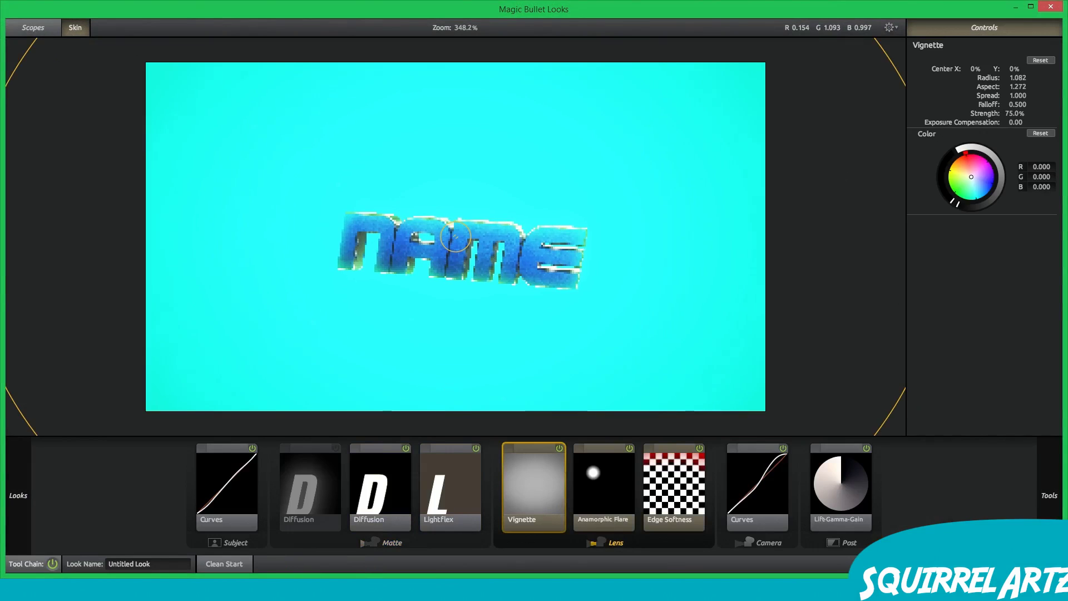
mouse_move(1017, 77)
mouse_down()
mouse_move(1023, 113)
mouse_move(1010, 113)
mouse_move(1020, 113)
mouse_up()
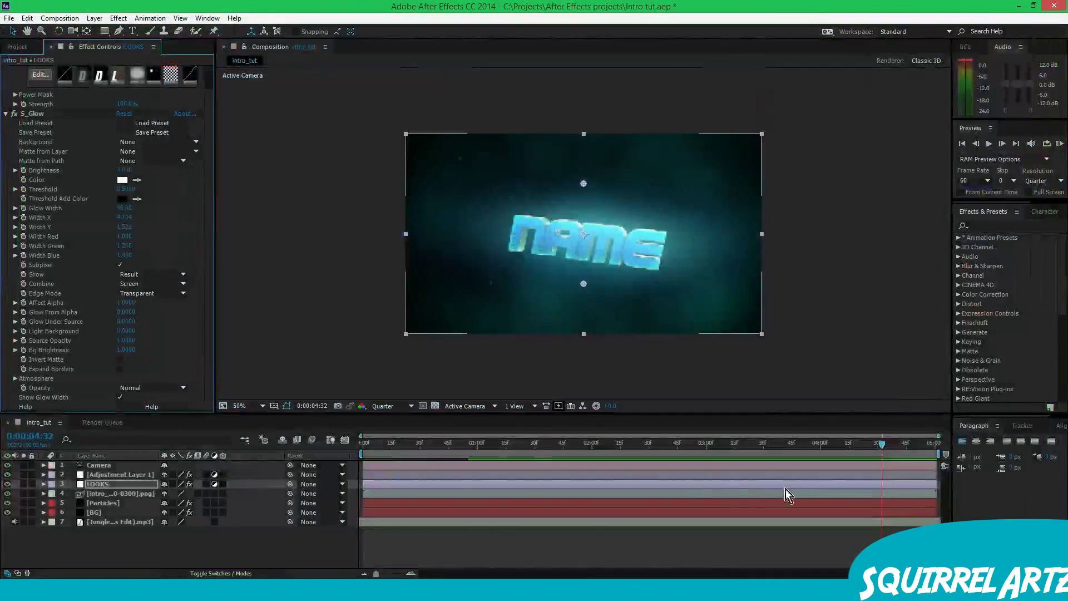
- Play a RAM preview to check the adjusted vignette, and return the playhead to the start
drag(645, 462, 473, 461)
click(1059, 143)
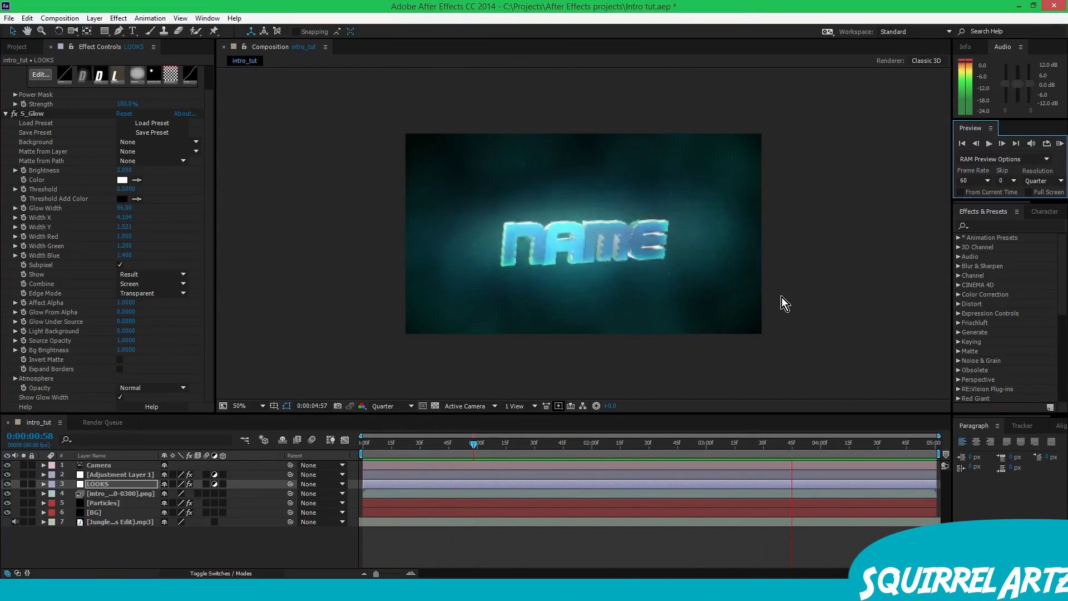
key(space)
drag(917, 446, 184, 516)
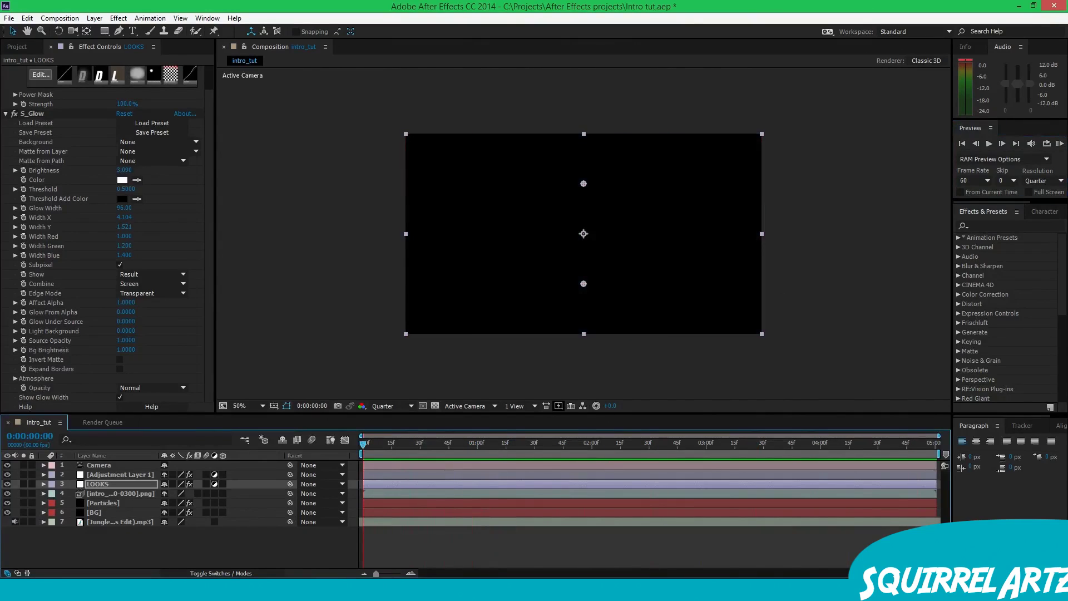
- Try Hue/Saturation on the LOOKS layer at 0:00:01:50 with Colorize on and Colorize Hue 1x+225.0°, and remove the effect
click(8, 49)
drag(445, 462, 573, 453)
click(1021, 227)
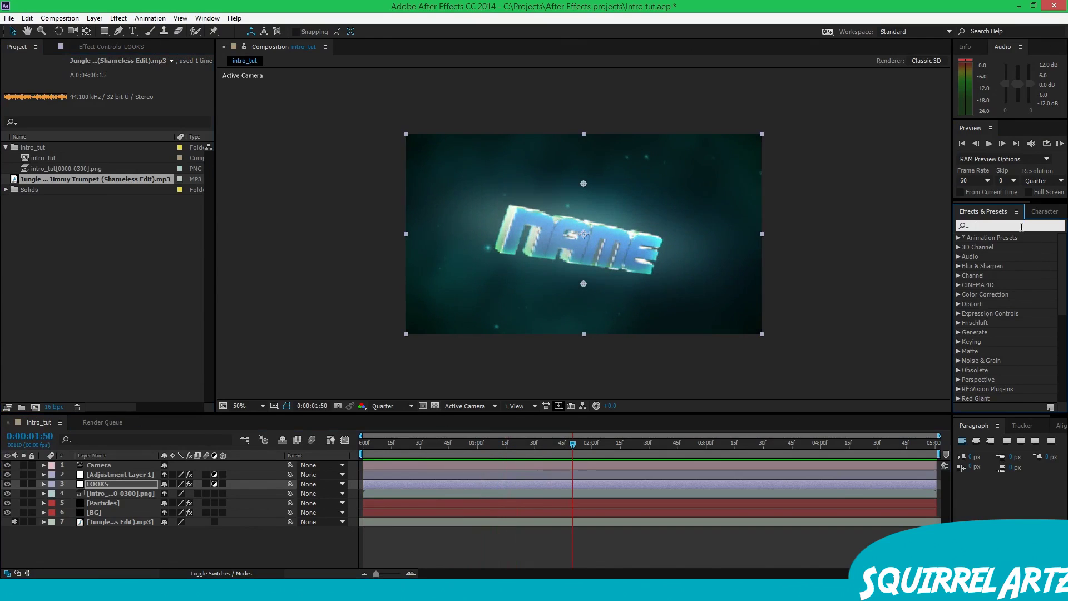
text(hue)
drag(1003, 294, 91, 482)
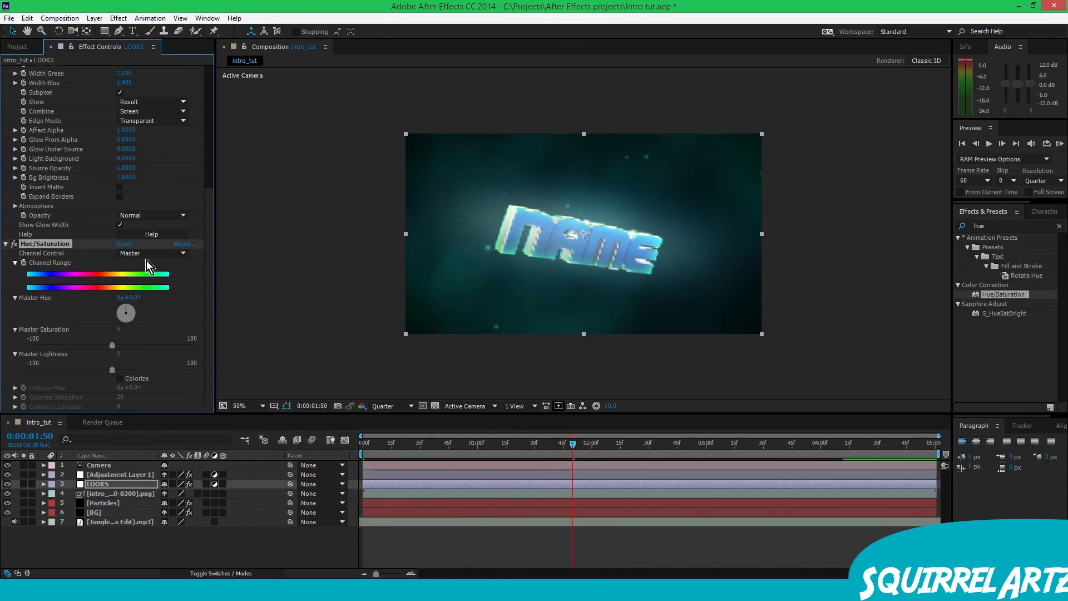
click(136, 381)
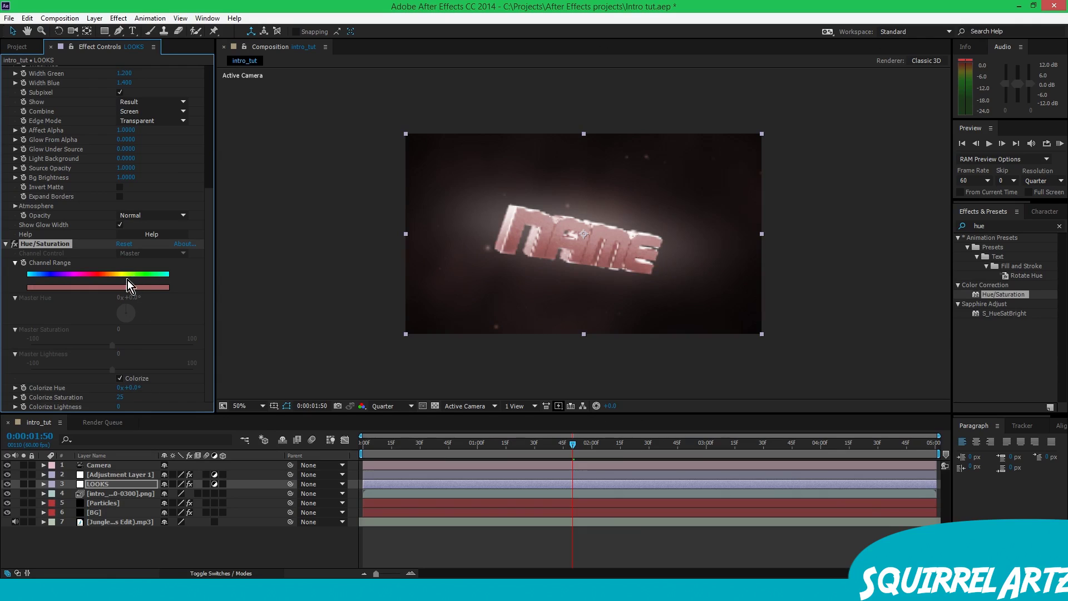
drag(134, 387, 471, 341)
drag(402, 345, 415, 345)
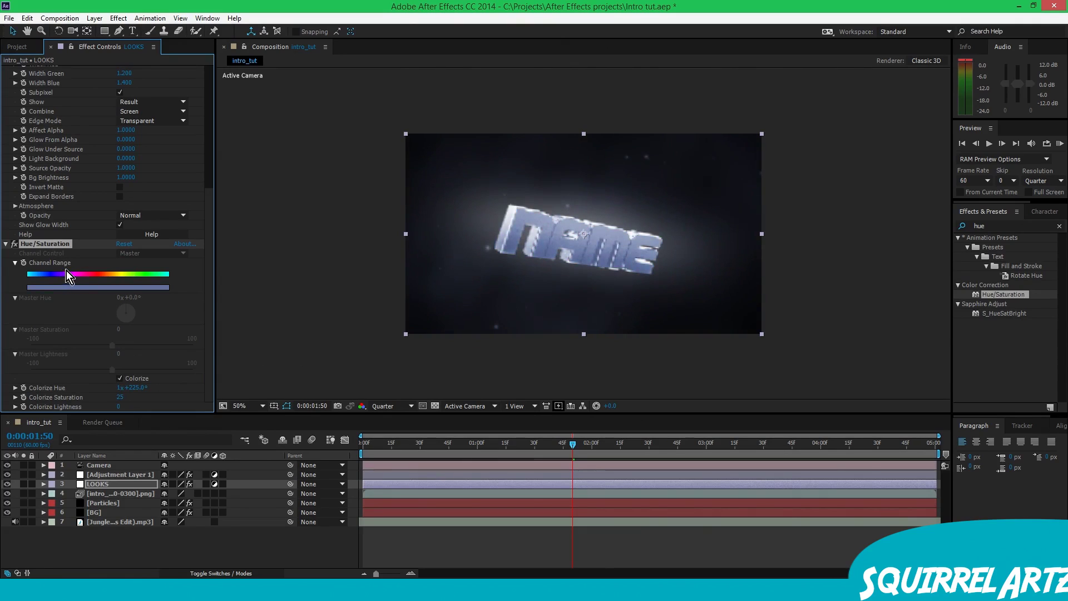
key(Delete)
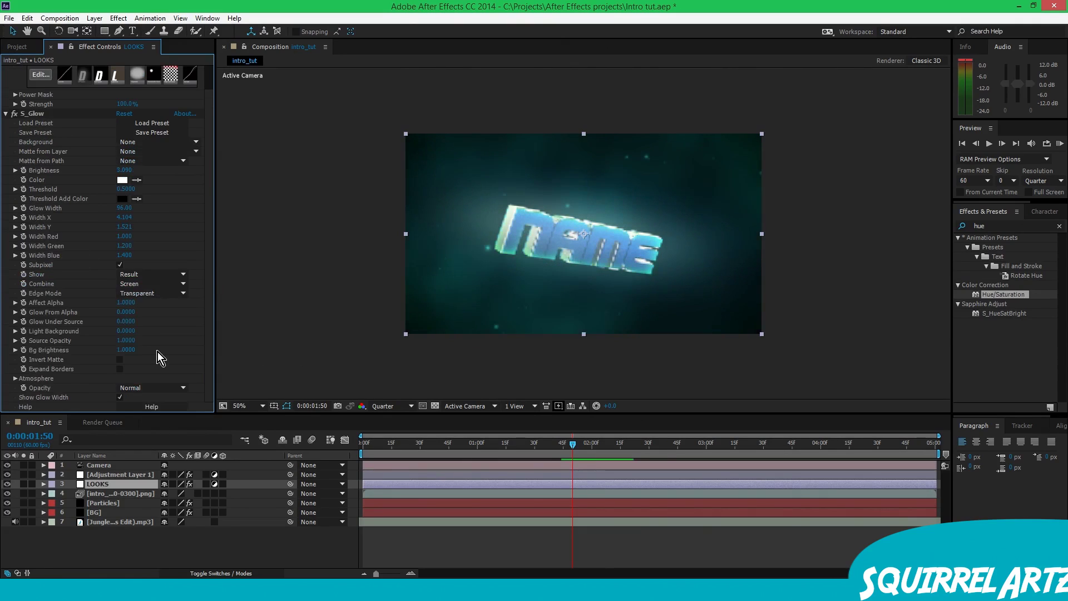
- Apply S_HueSatBright to the LOOKS layer, try a Hue Shift on it, and undo the shift
drag(984, 315, 985, 337)
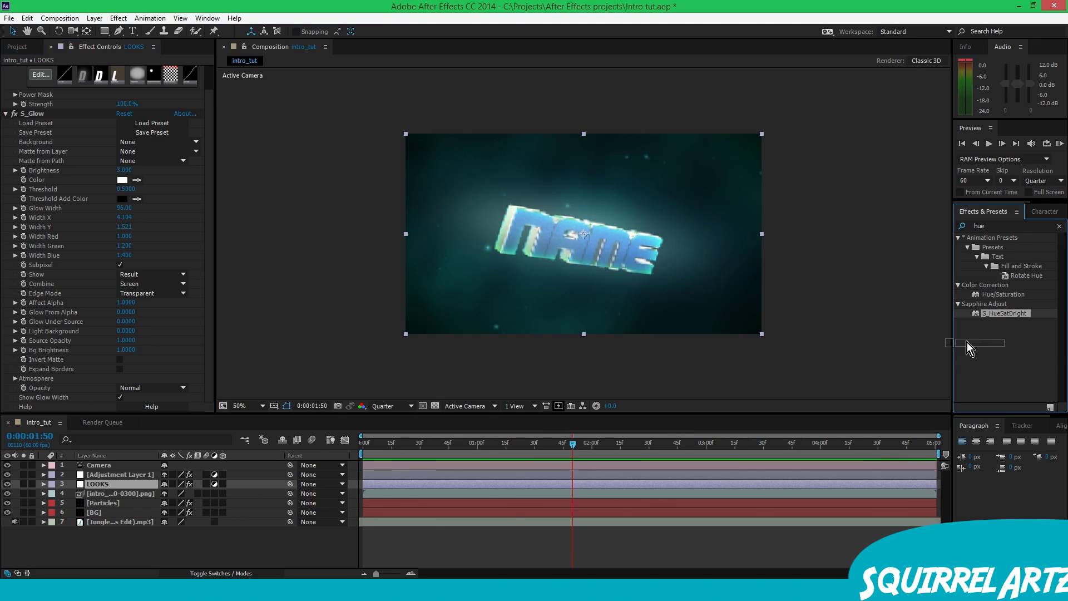
drag(107, 373, 200, 350)
key(ctrl+z)
- Start keyframing S_HueSatBright's Hue Shift at 0:00:01:37 and set it to 0.610 at 0:00:01:38
mouse_move(563, 447)
mouse_down()
mouse_move(425, 449)
mouse_move(575, 448)
mouse_move(548, 447)
mouse_up()
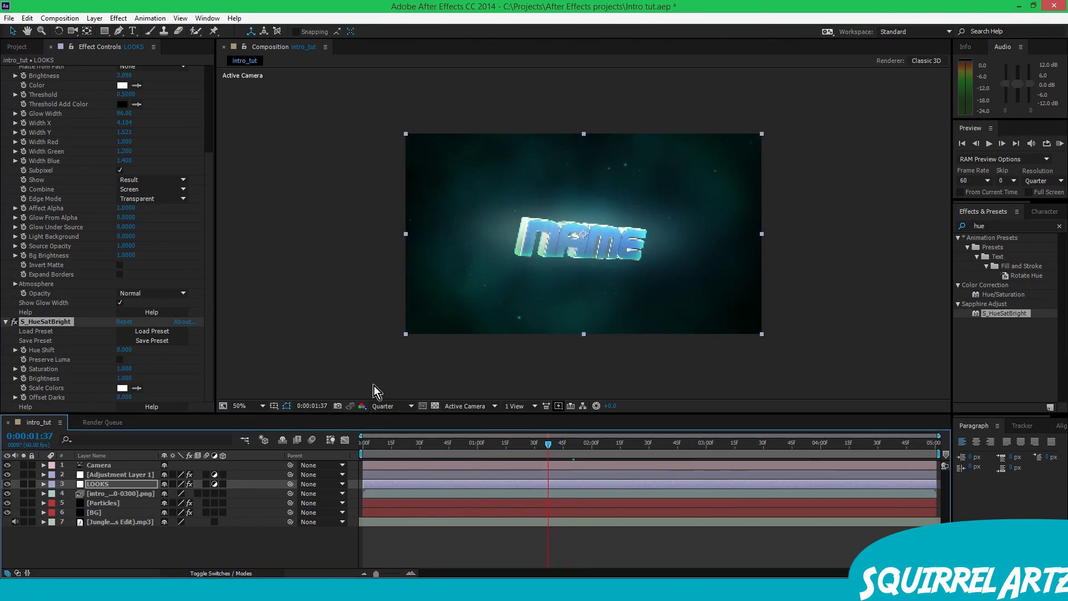
click(24, 351)
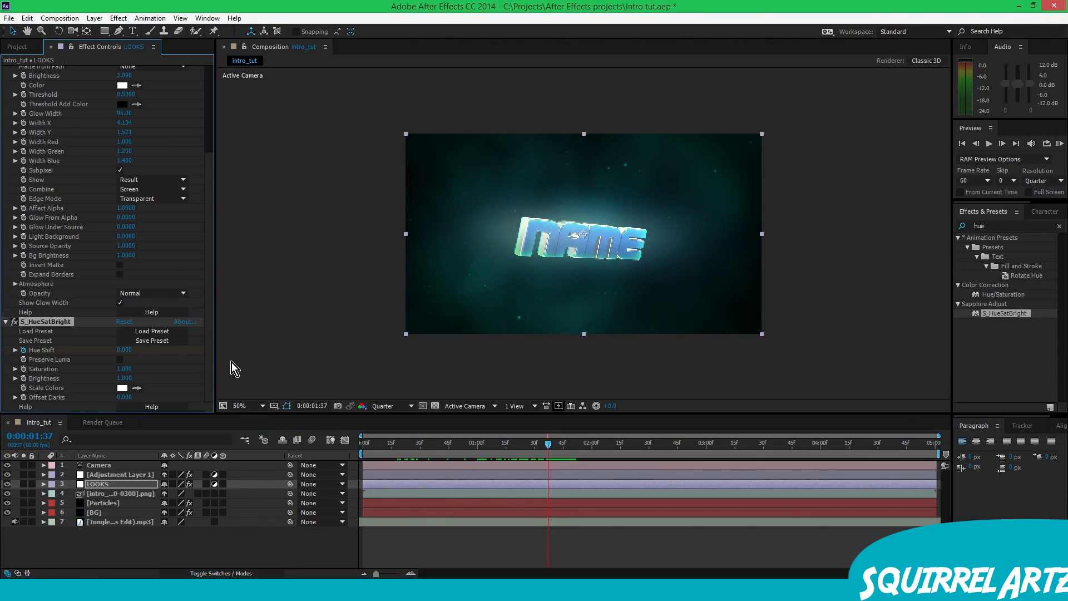
key(Page_Down)
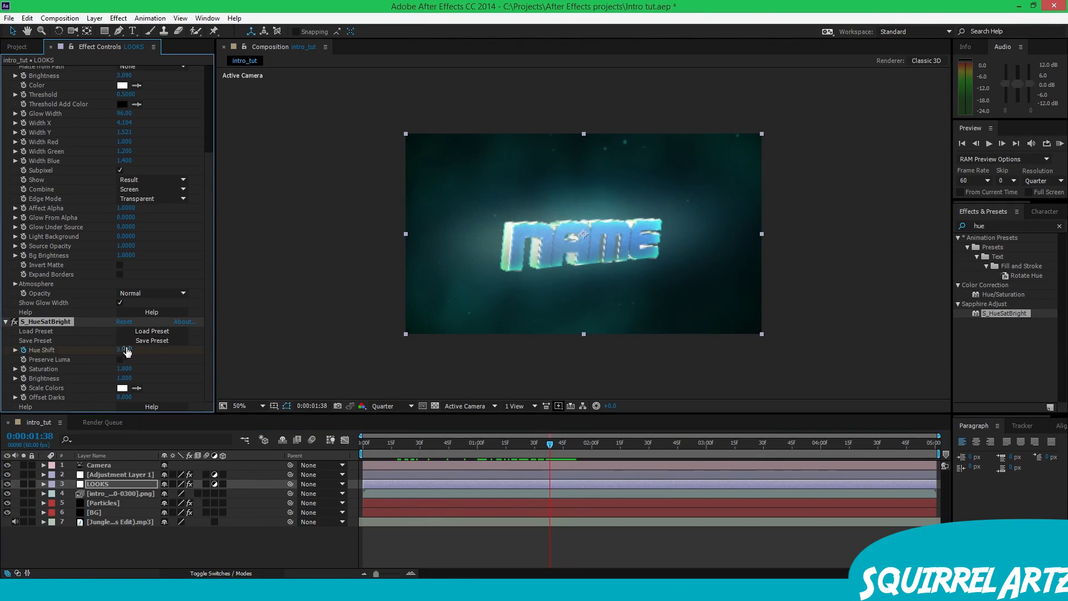
drag(144, 346, 153, 346)
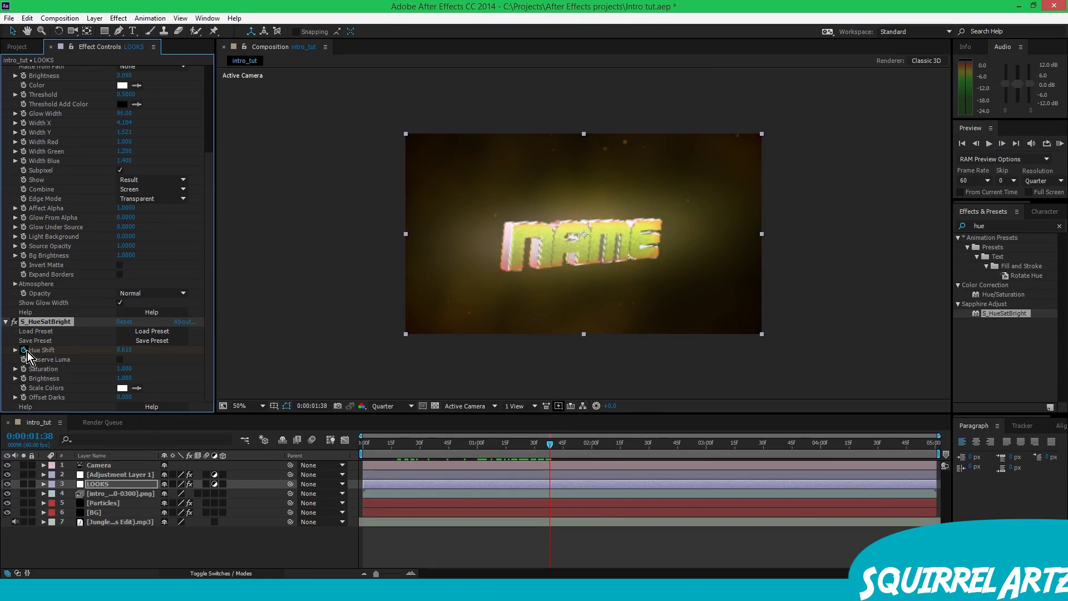
- Reveal the LOOKS layer's S_HueSatBright properties in the timeline and add a Hue Shift keyframe holding 0.610 at 0:00:01:50
drag(548, 448, 567, 447)
click(43, 484)
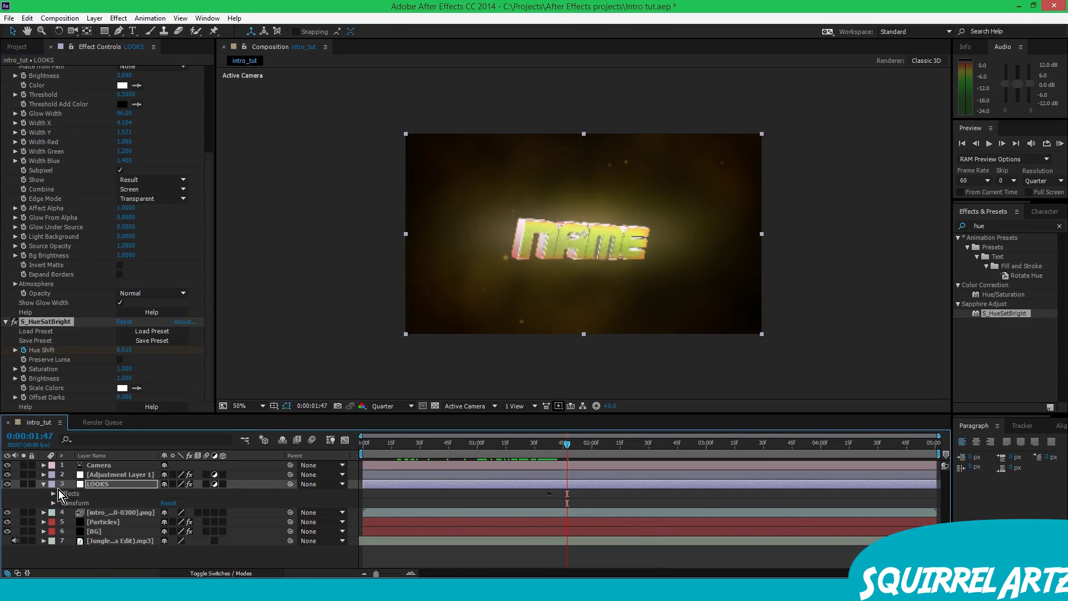
click(55, 495)
click(54, 494)
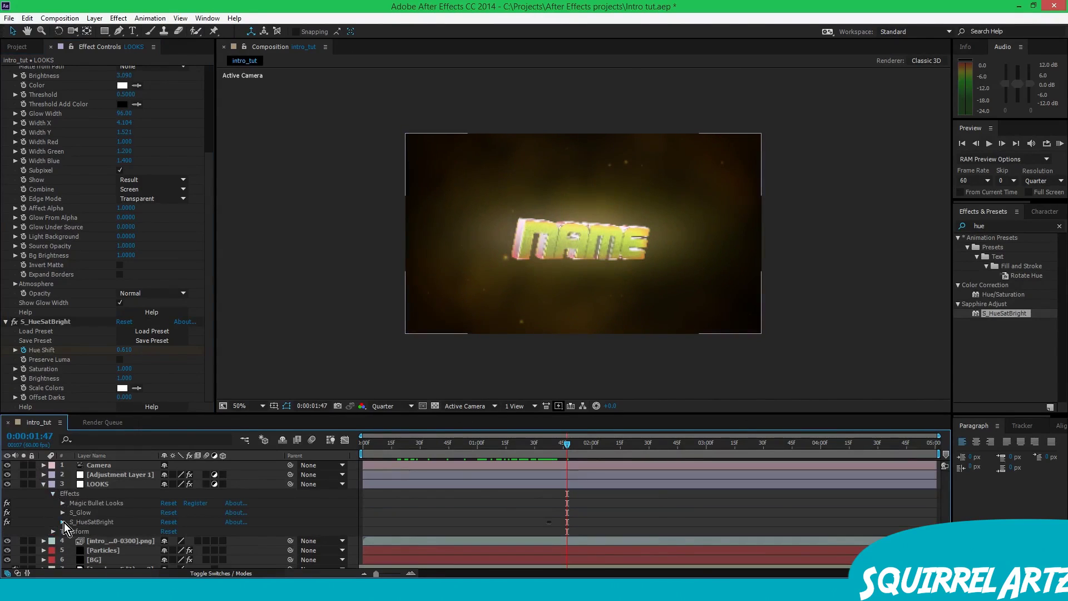
click(63, 521)
click(549, 496)
mouse_move(568, 449)
mouse_down()
mouse_move(533, 445)
mouse_move(572, 449)
mouse_up()
click(533, 497)
click(549, 497)
click(576, 492)
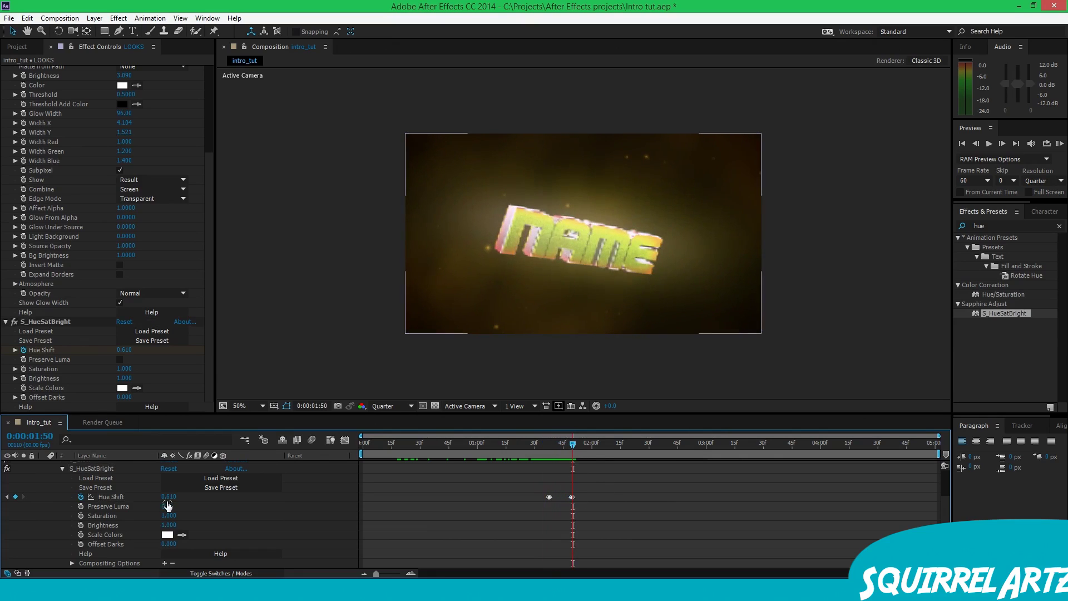
- Bring the Hue Shift around to 1 with a keyframe at 0:00:02:06
drag(164, 504, 183, 504)
drag(562, 443, 602, 443)
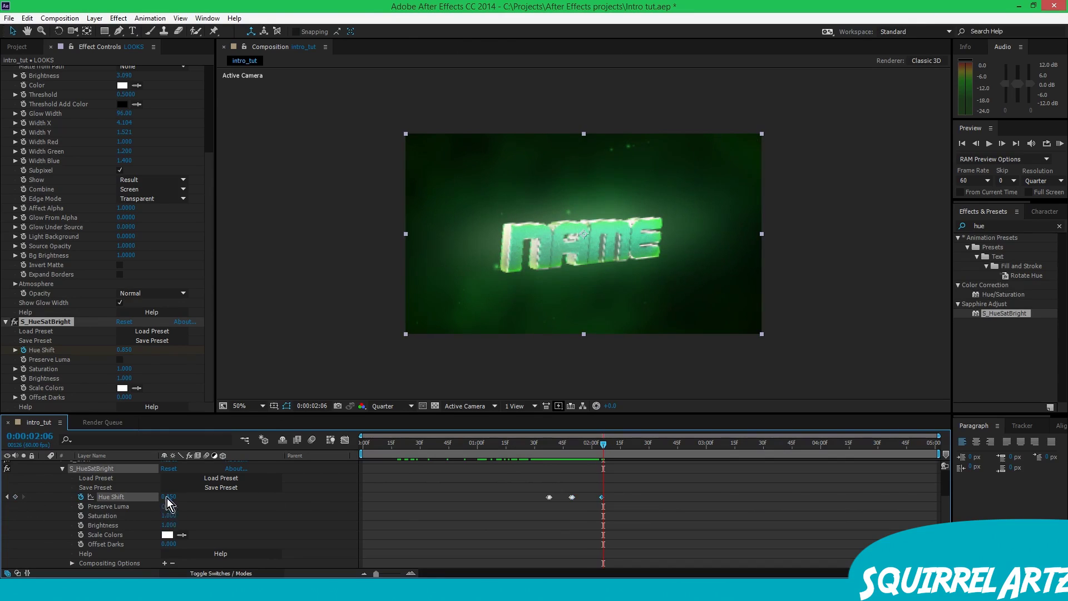
text(1)
key(Return)
- Scrub back to 0:00:01:27 and play RAM previews to check the animated hue shift
drag(610, 443, 528, 443)
click(1058, 144)
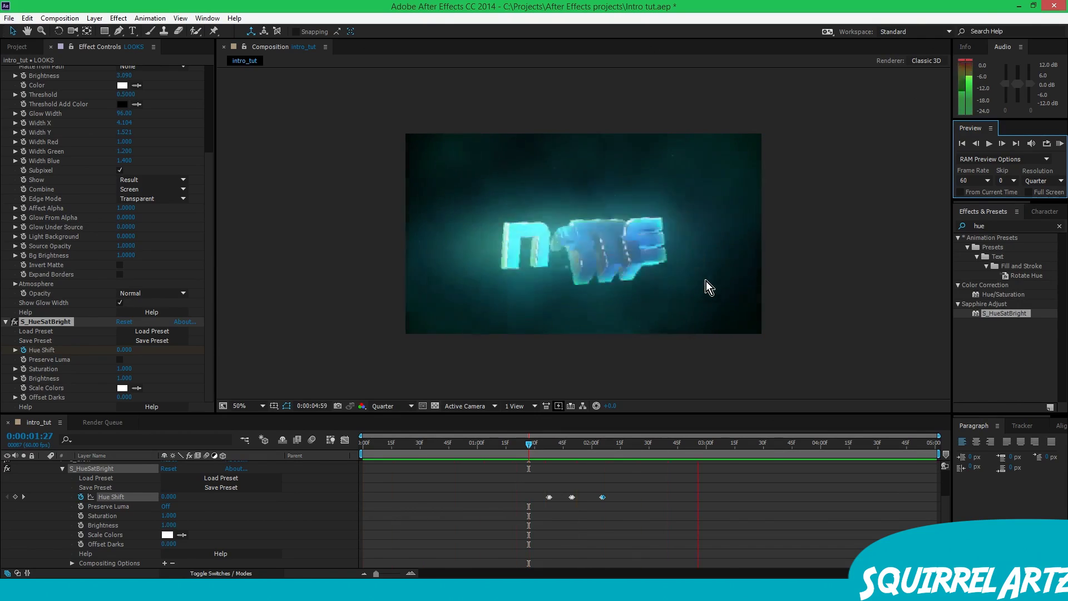
click(705, 281)
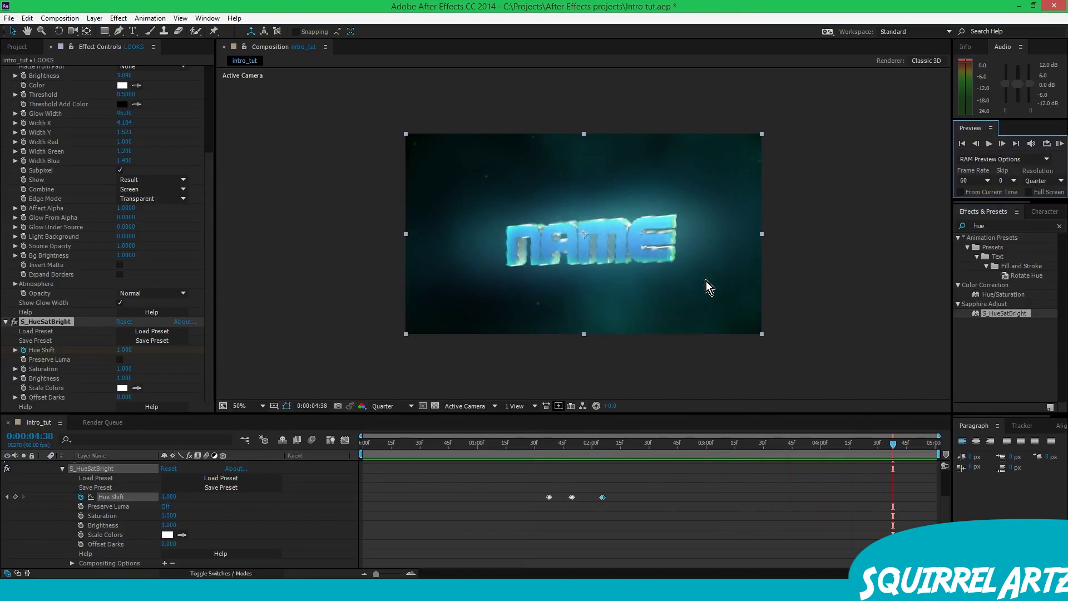
click(1060, 143)
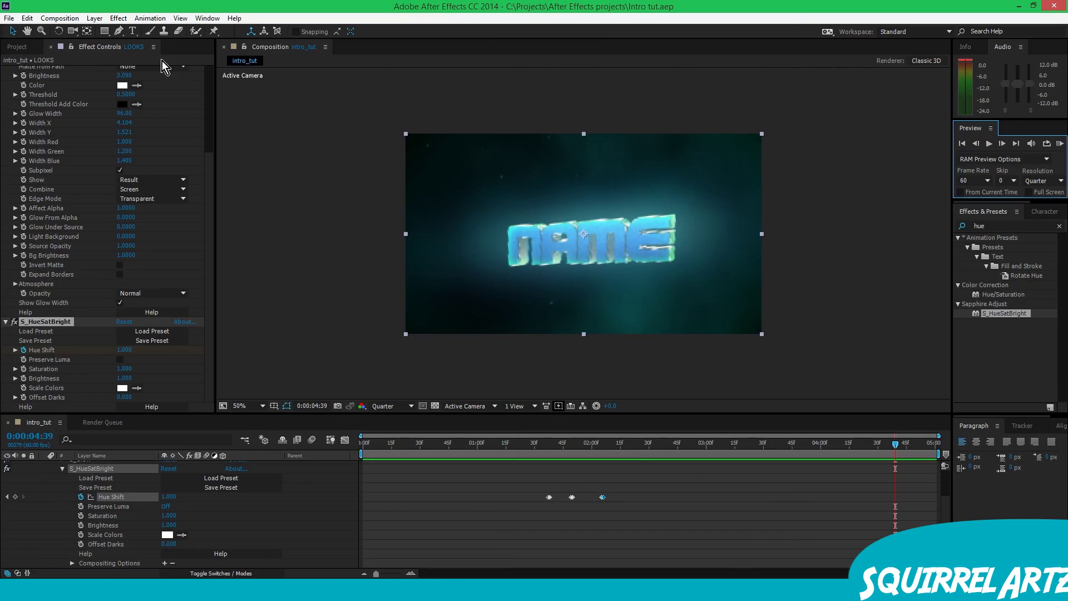
- Show the project's file list and replay the RAM preview of the whole intro several times
click(26, 48)
key(space)
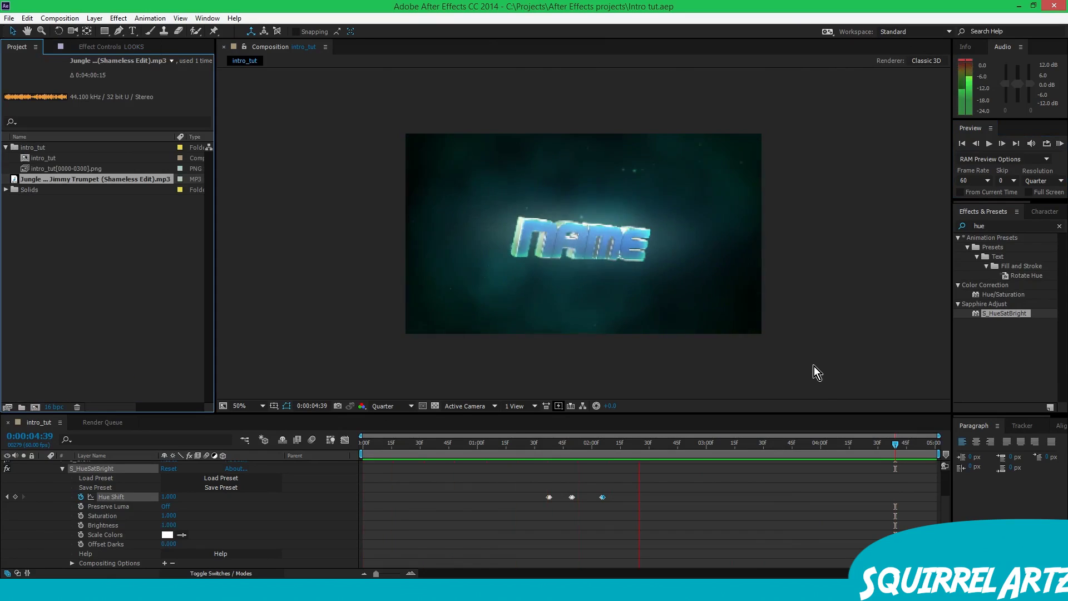
key(space)
click(1060, 143)
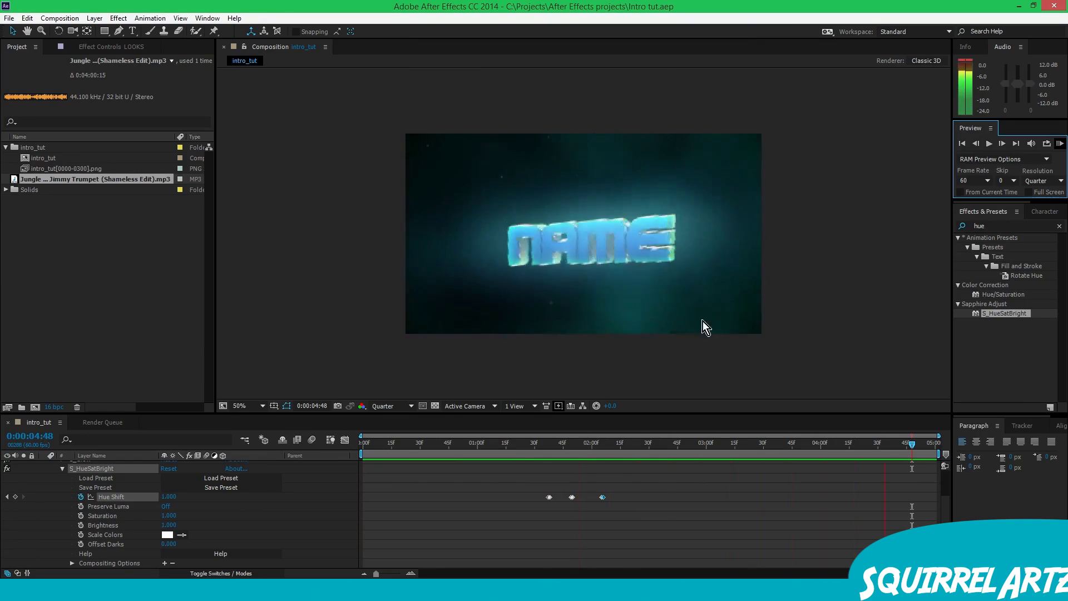
key(space)
click(1060, 143)
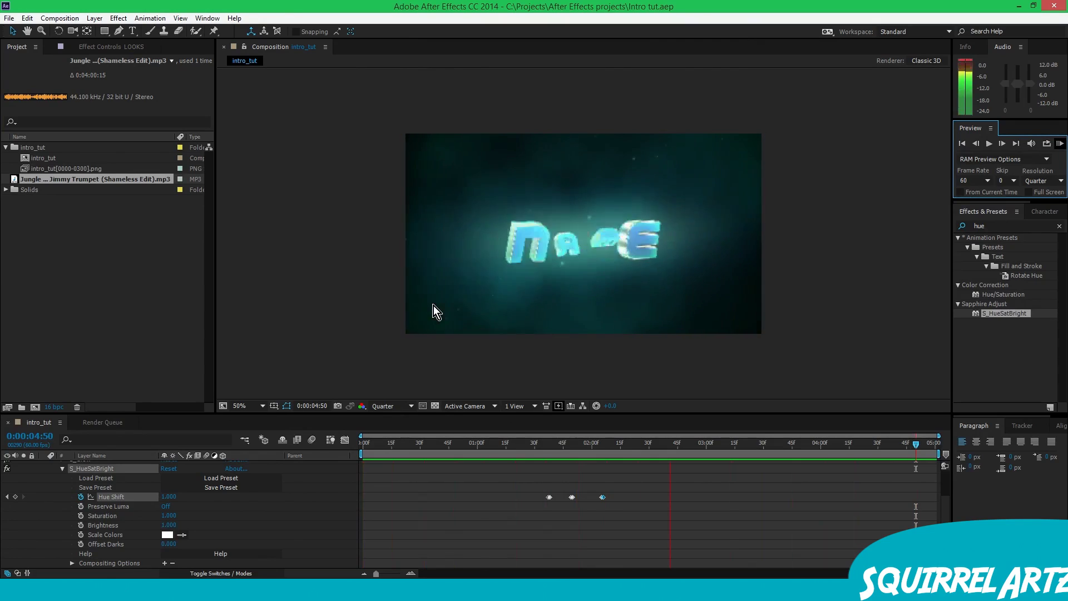
key(space)
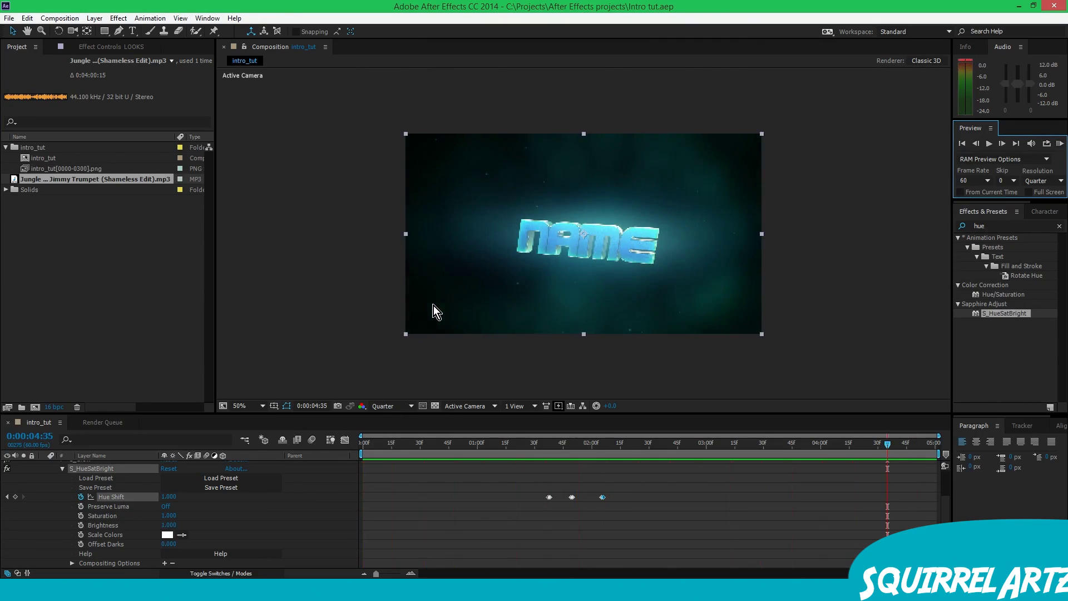
- Collapse the LOOKS layer, move the playhead to 0:00:05:00, and clear the effects search
scroll(56, 501, up, 2)
click(47, 485)
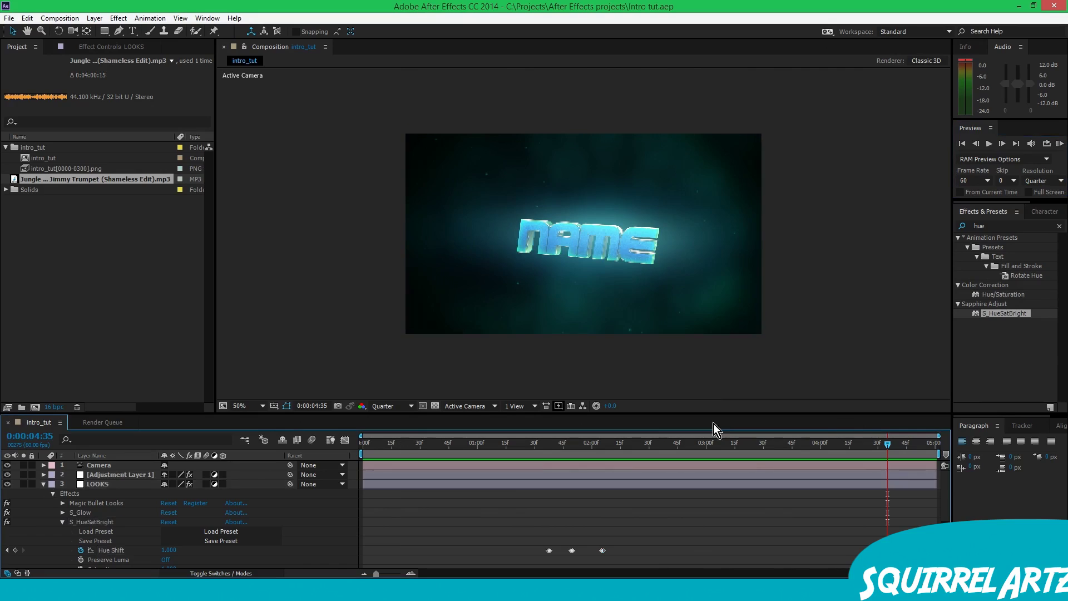
click(44, 484)
drag(878, 442, 940, 443)
click(1059, 226)
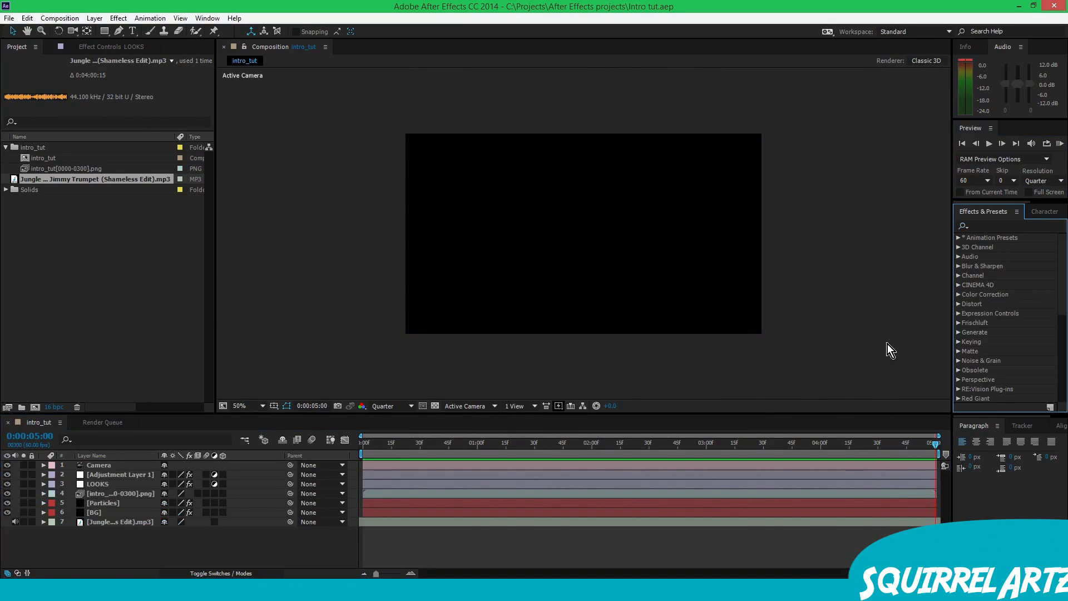
- Play a RAM preview of the intro and move the playhead to 0:00:02:45
drag(766, 445, 812, 361)
click(1058, 145)
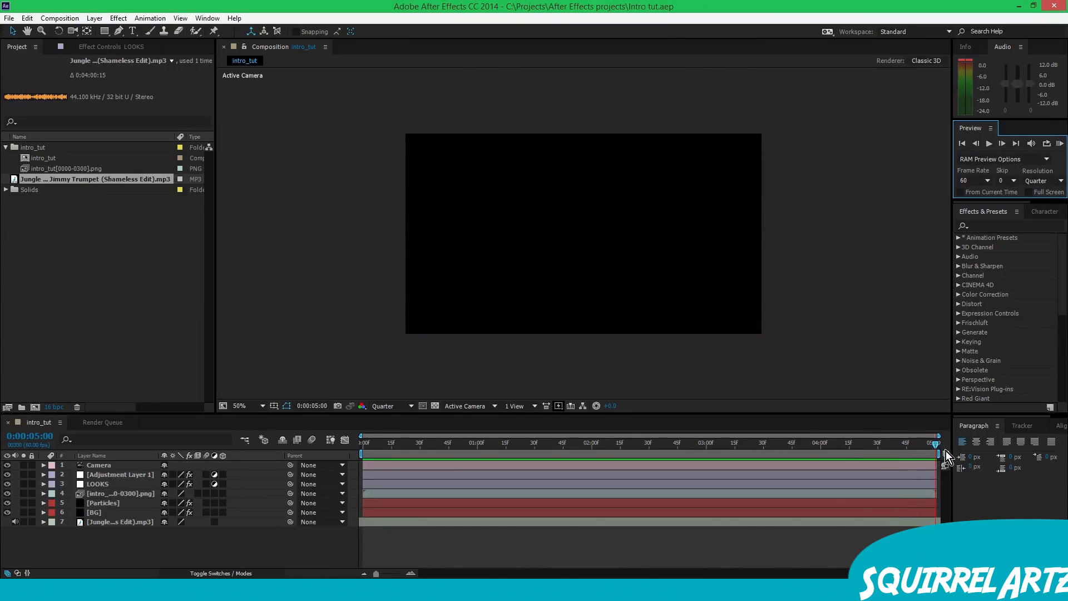
drag(369, 453, 677, 442)
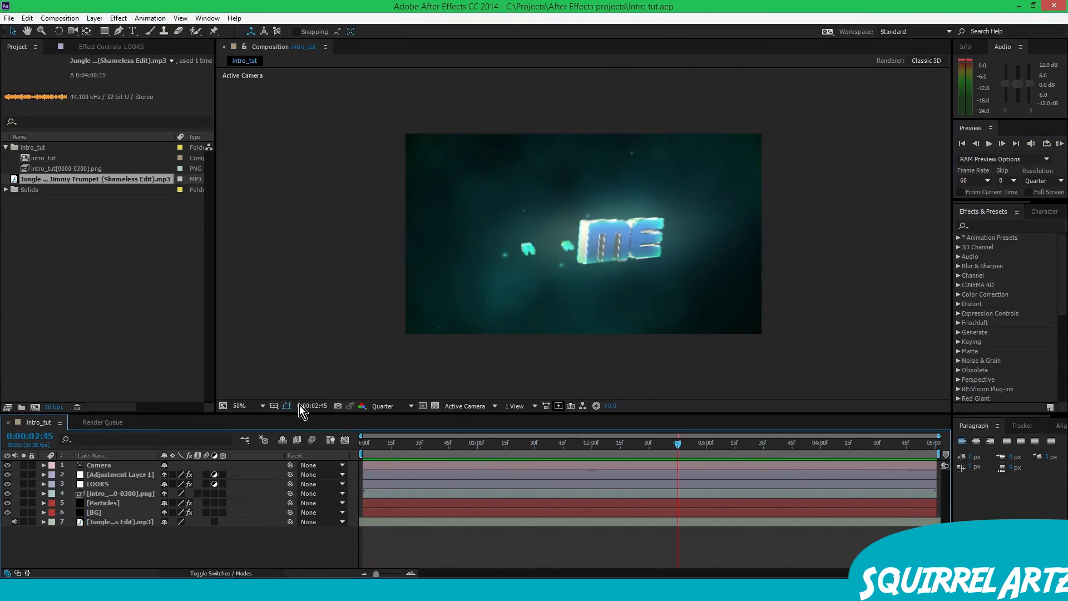
- Try the composition at Full resolution, change the RAM preview resolution, and run a RAM preview
click(400, 410)
click(404, 432)
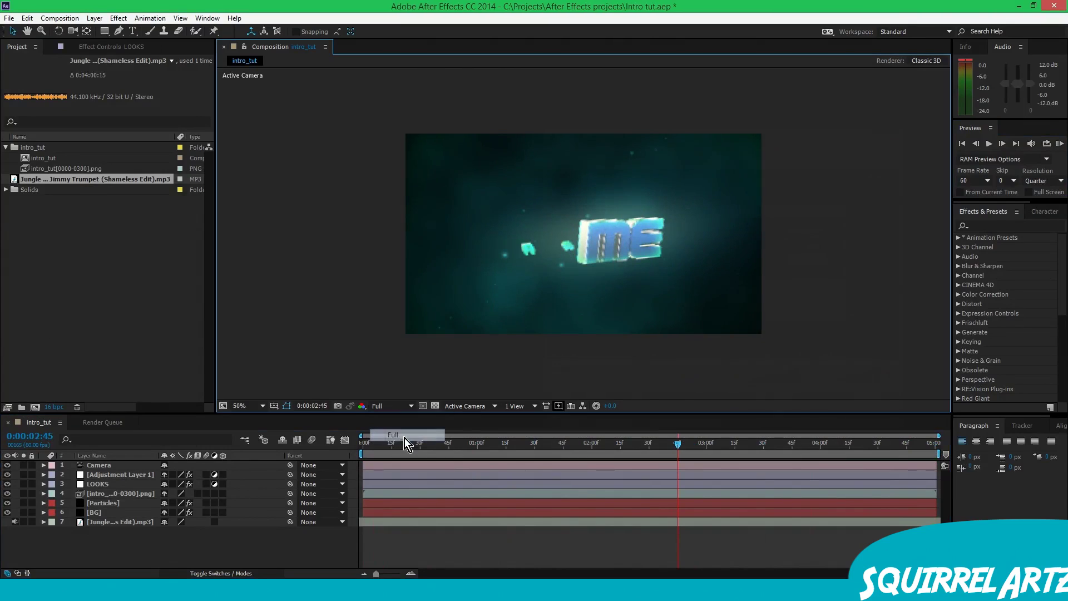
click(1045, 186)
click(1019, 212)
click(1059, 143)
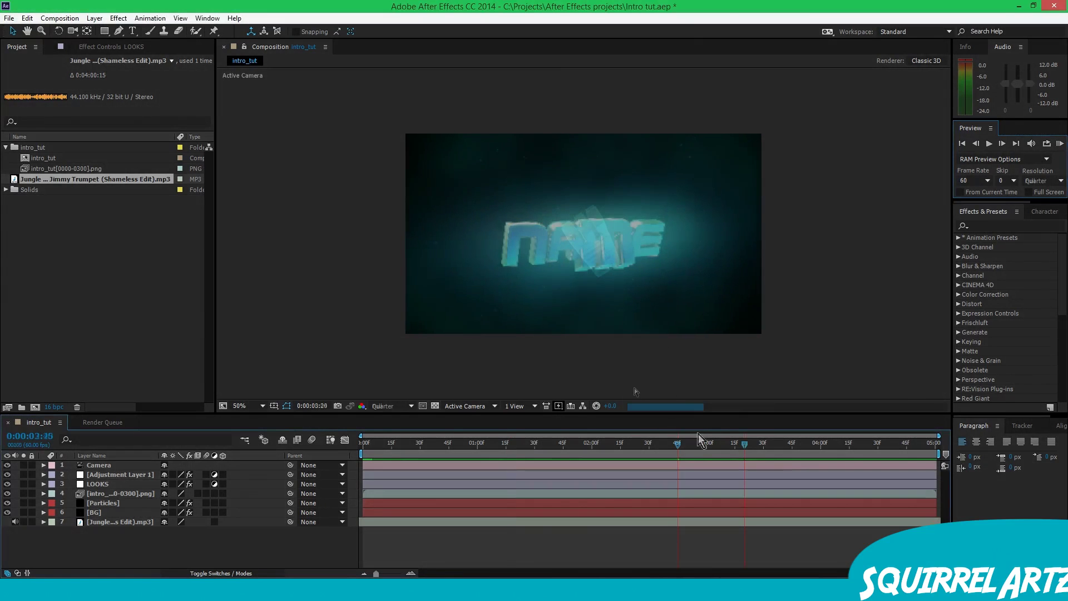
- Find the Stylize Glow effect and apply it to Adjustment Layer 1, working at 0:00:01:22
drag(690, 443, 525, 446)
drag(525, 446, 520, 446)
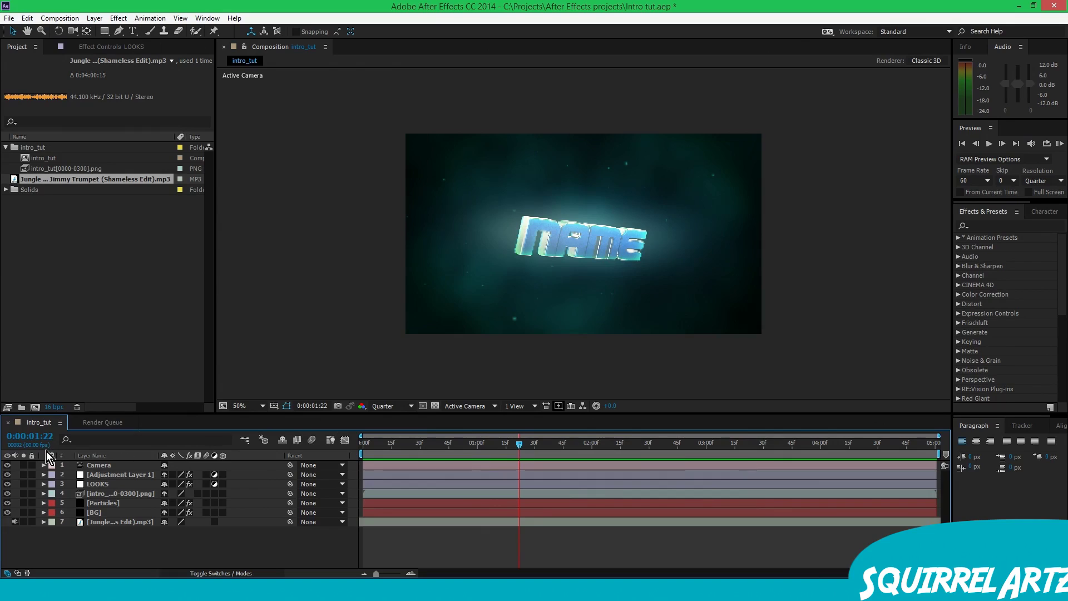
click(98, 522)
click(99, 474)
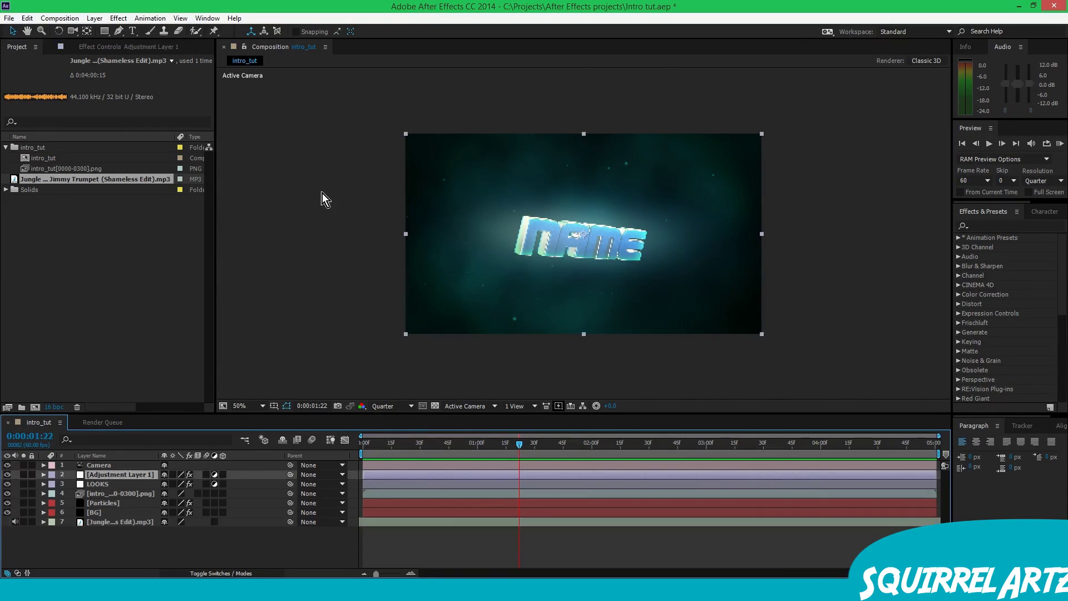
click(1033, 226)
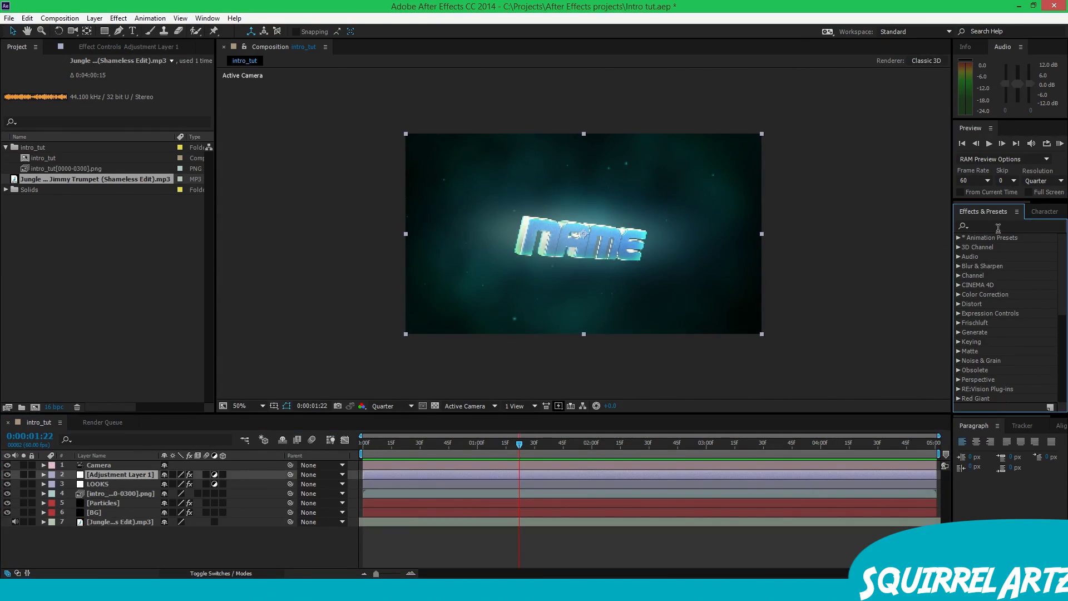
text(glow)
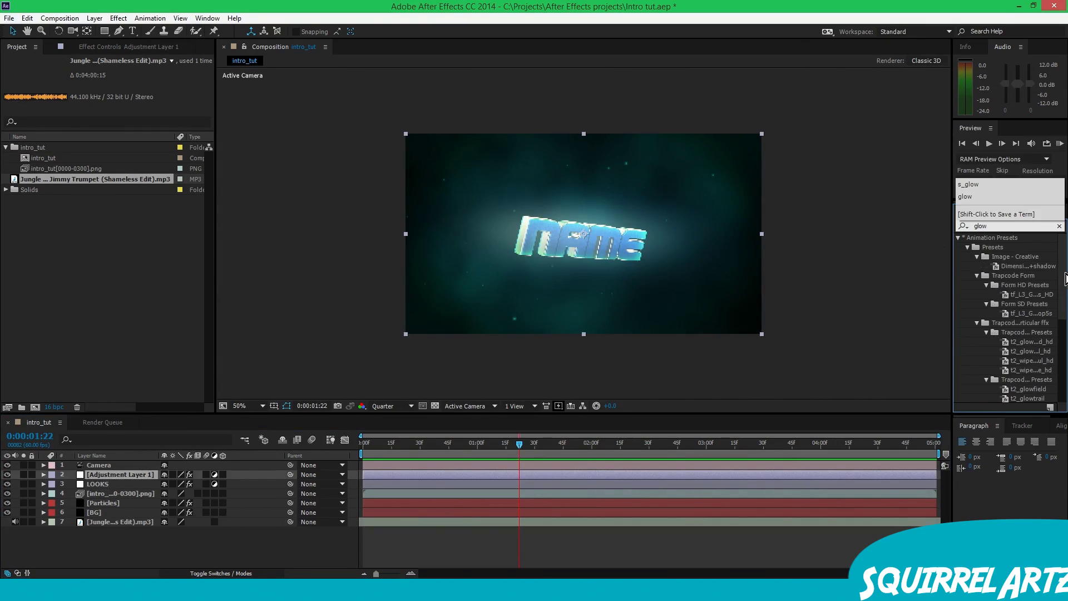
scroll(1011, 326, down, 5)
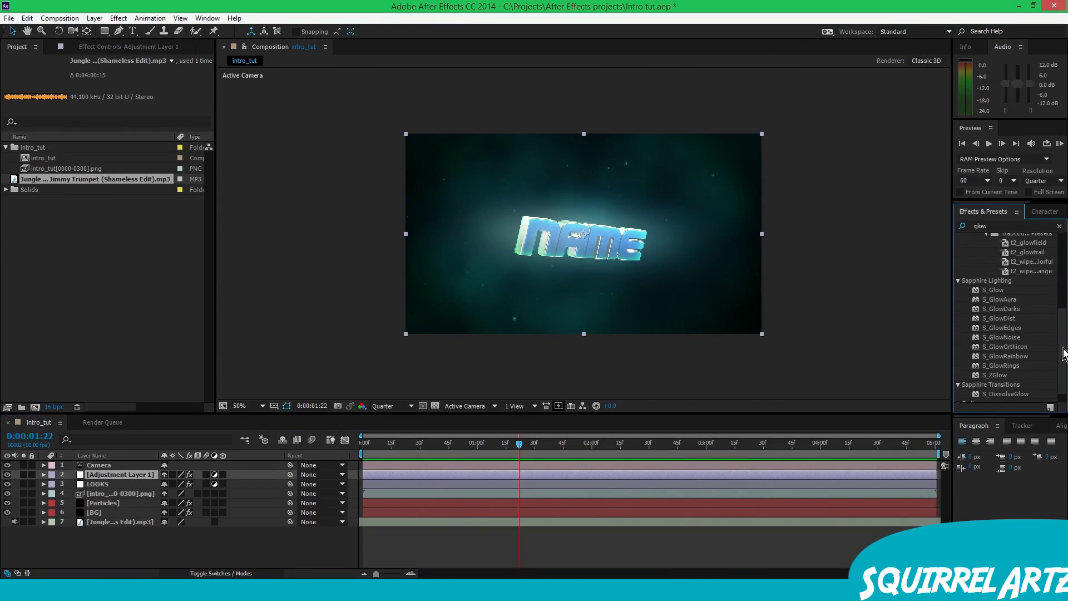
scroll(1063, 364, down, 1)
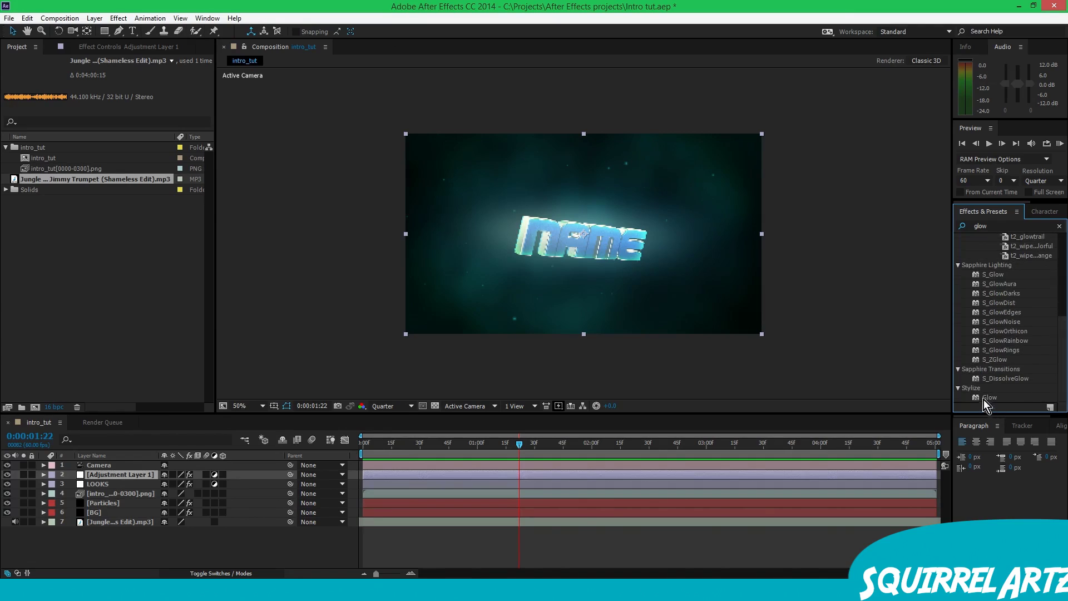
drag(391, 458, 136, 474)
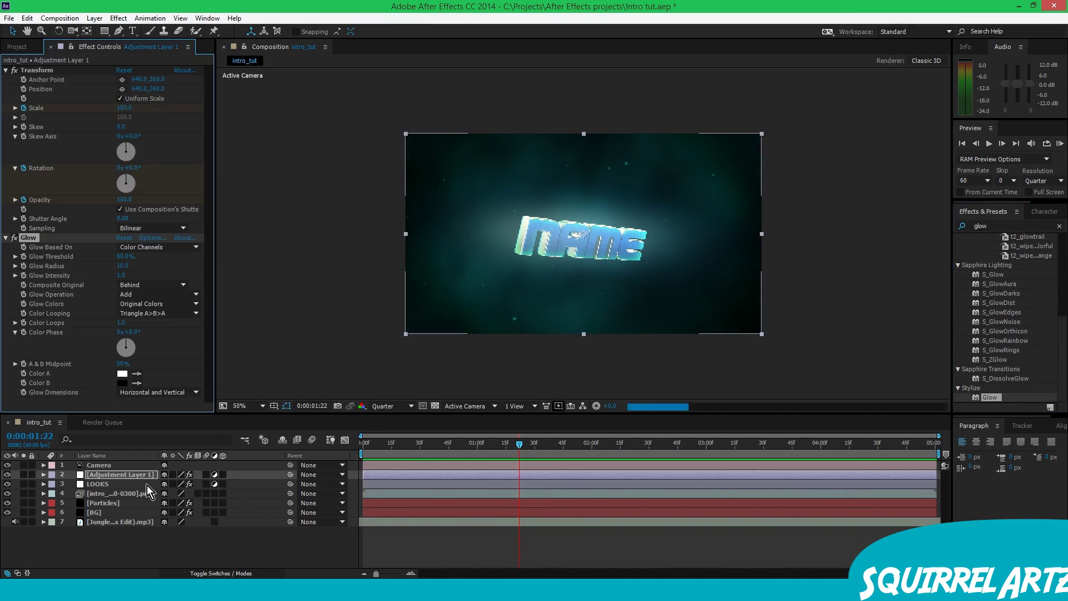
- Set the Glow Threshold to 58.0% and the Glow Radius to 542.0 on Adjustment Layer 1
drag(123, 256, 230, 260)
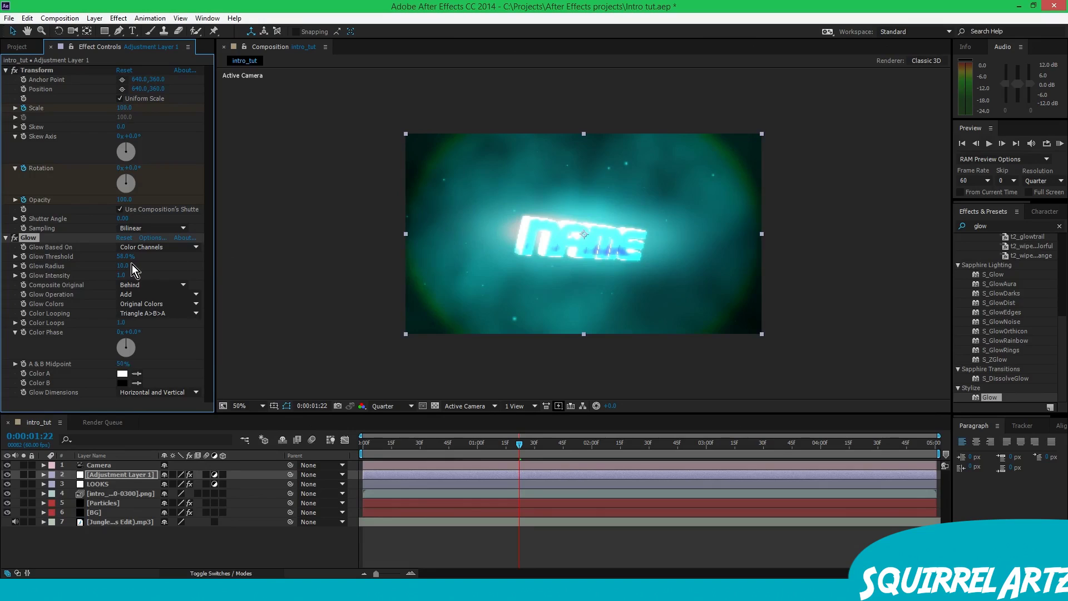
drag(148, 269, 411, 256)
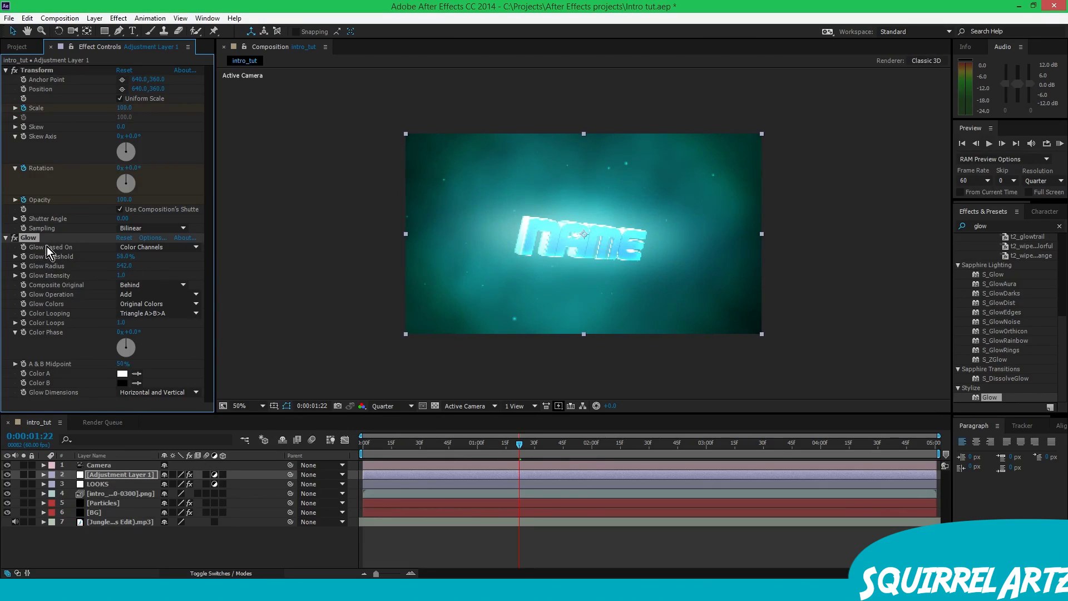
- Reveal Adjustment Layer 1's Opacity in the timeline and try adjusting it
click(107, 476)
key(t)
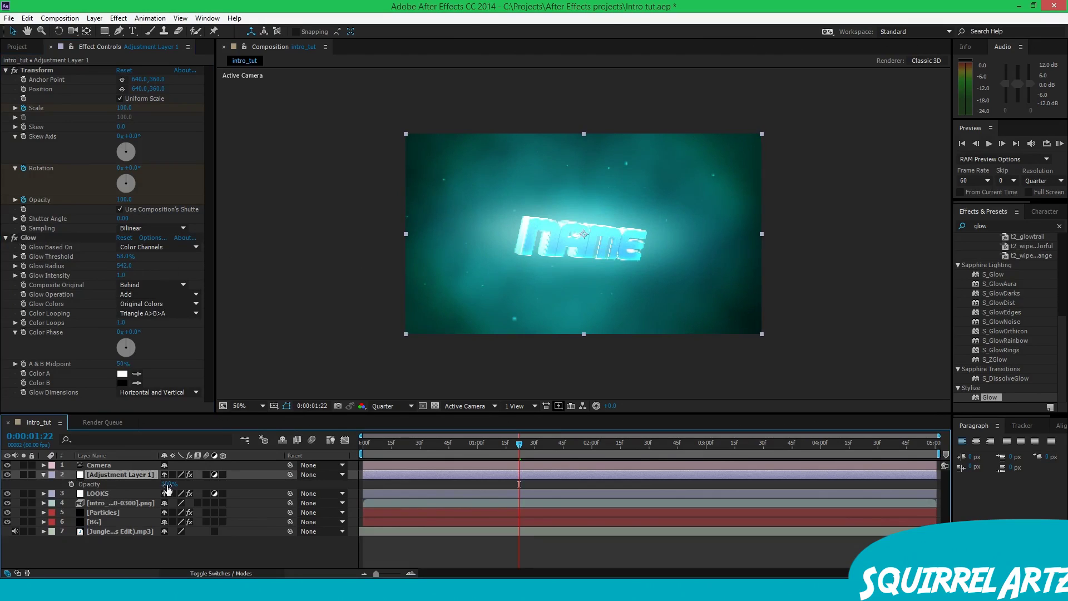
drag(166, 483, 196, 489)
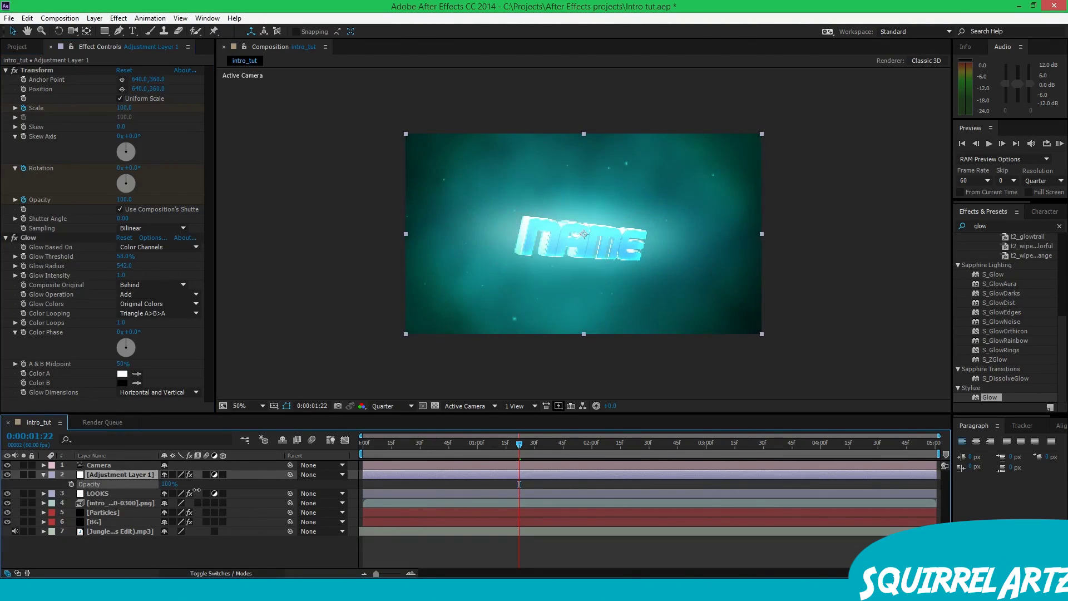
- Reselect Adjustment Layer 1 and set its Glow Intensity to 0.0
click(115, 465)
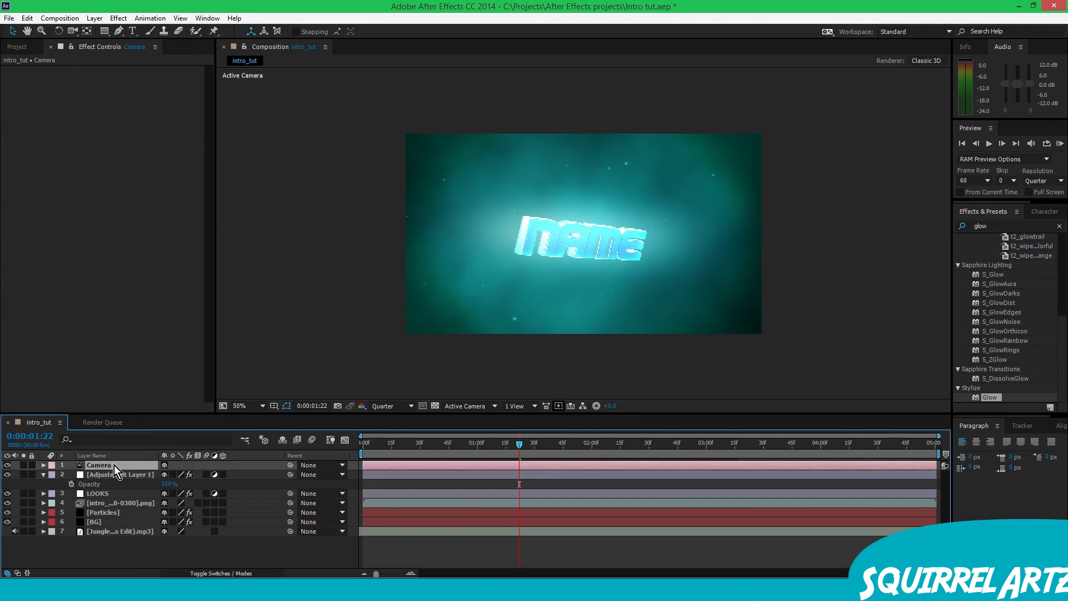
click(114, 474)
drag(122, 277, 50, 293)
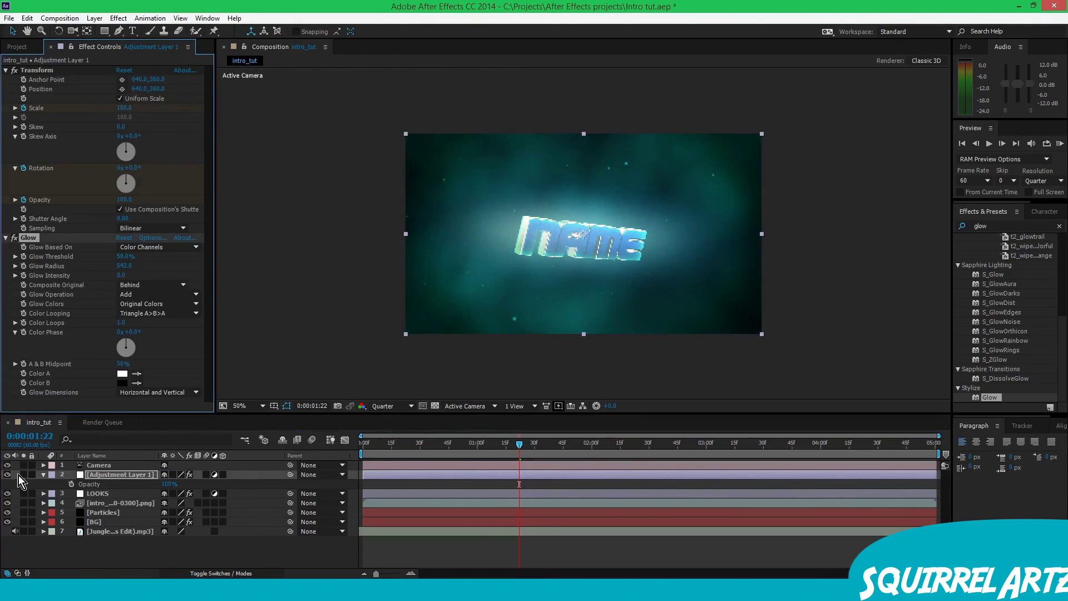
mouse_move(520, 449)
mouse_down()
mouse_move(510, 449)
mouse_move(522, 446)
mouse_up()
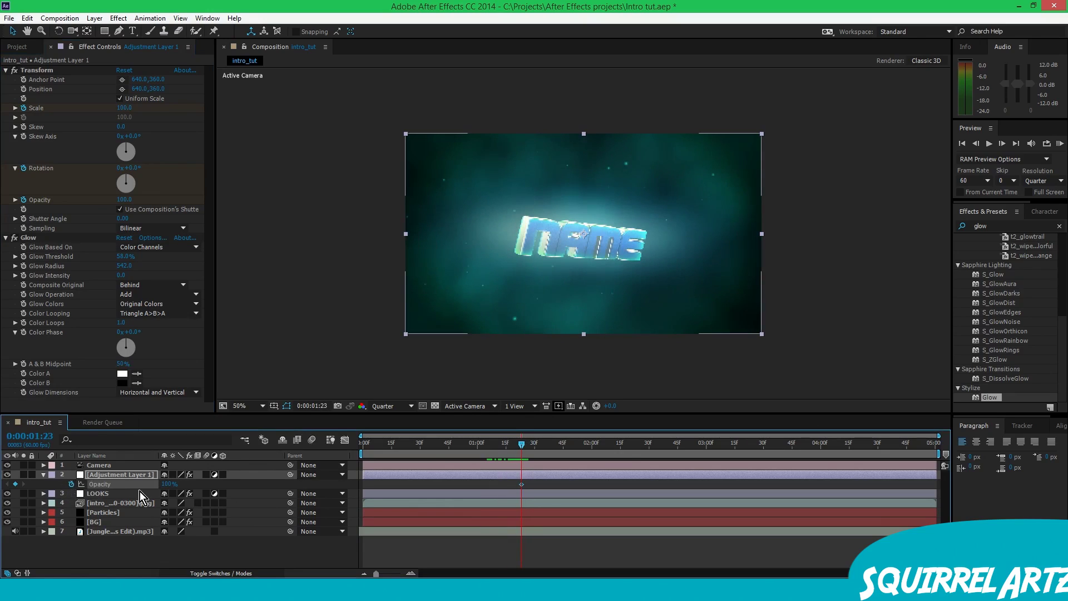
key(Page_Down)
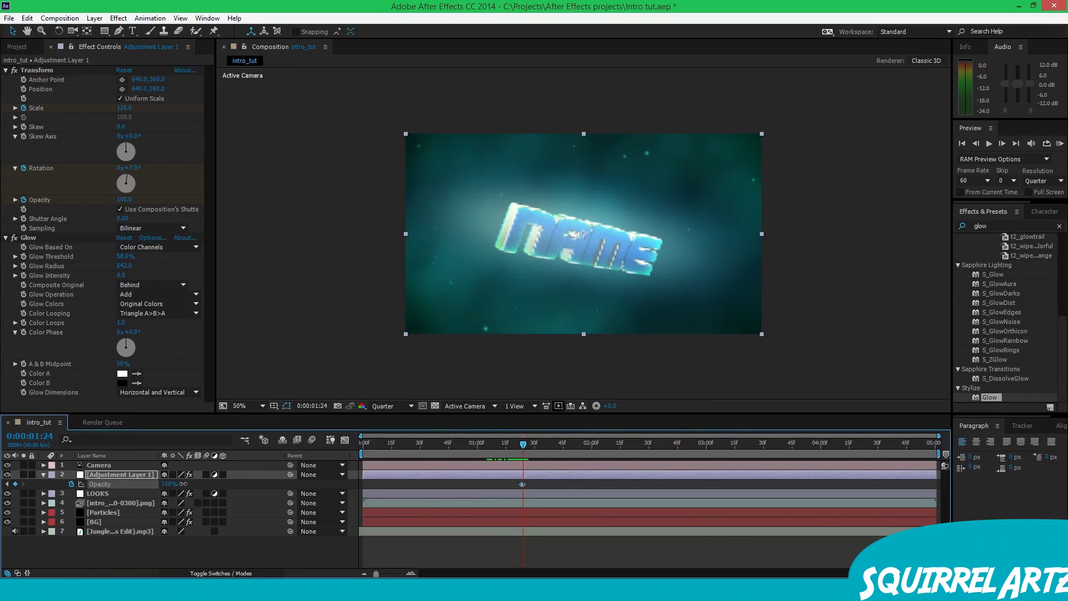
drag(176, 484, 114, 501)
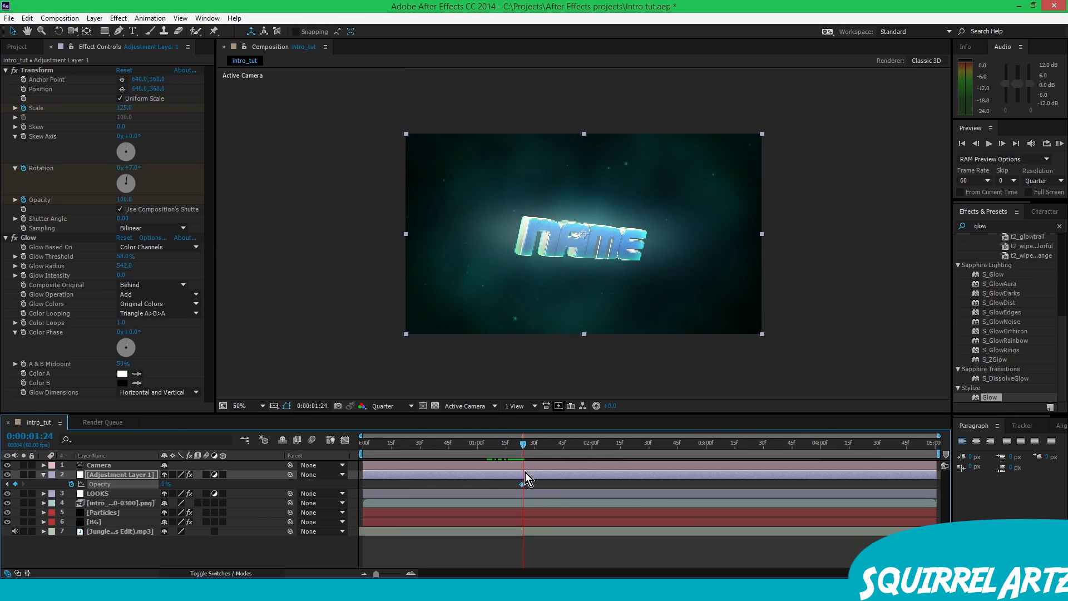
drag(176, 481, 391, 461)
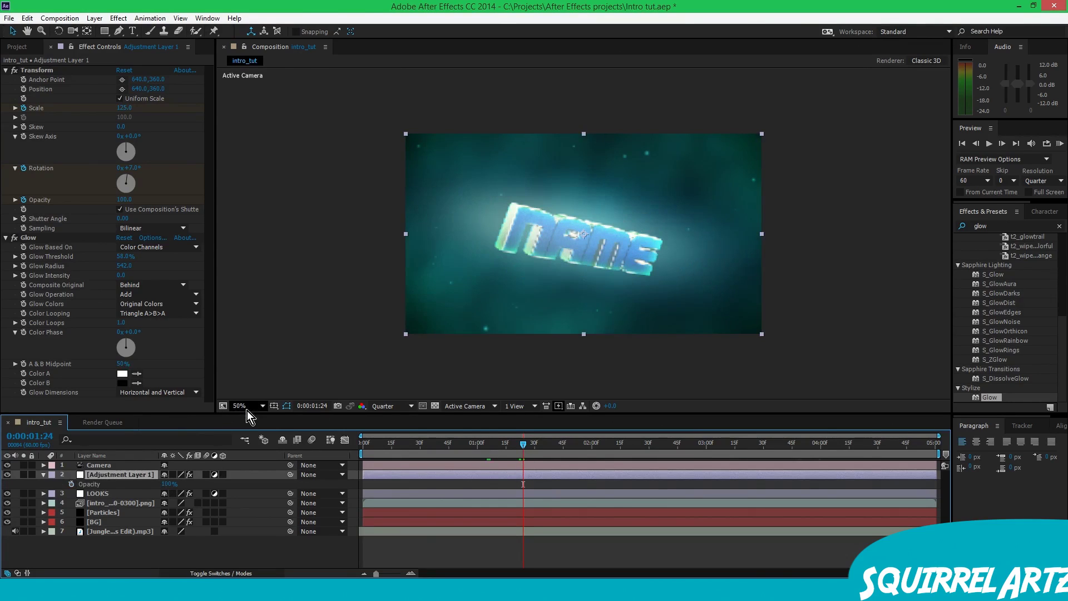
- Turn on keyframing for Glow Intensity on Adjustment Layer 1 and reveal its Glow properties in the timeline
click(28, 276)
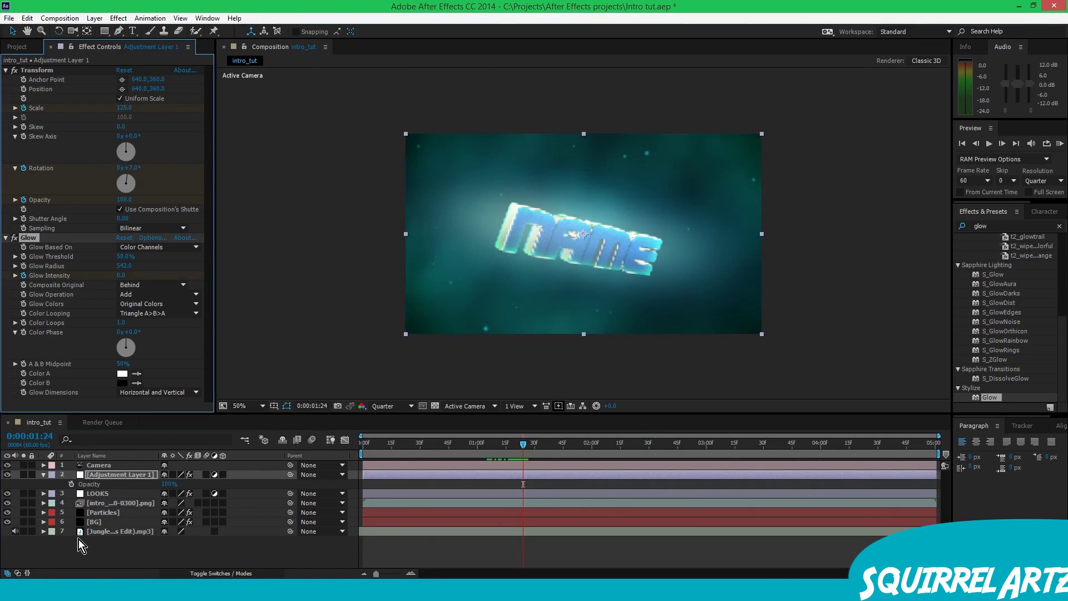
click(43, 474)
click(43, 474)
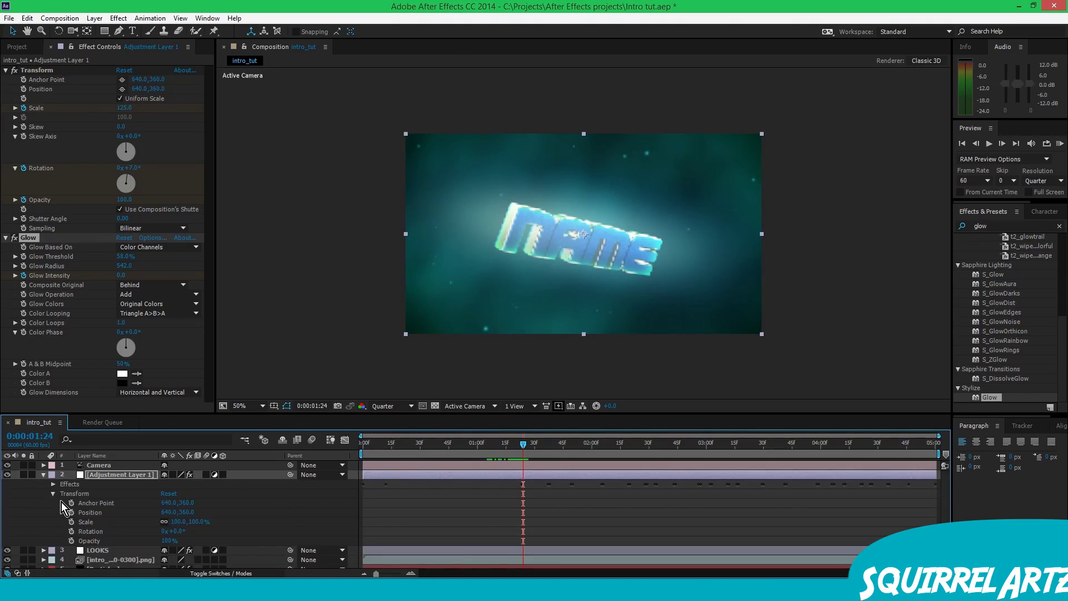
click(53, 494)
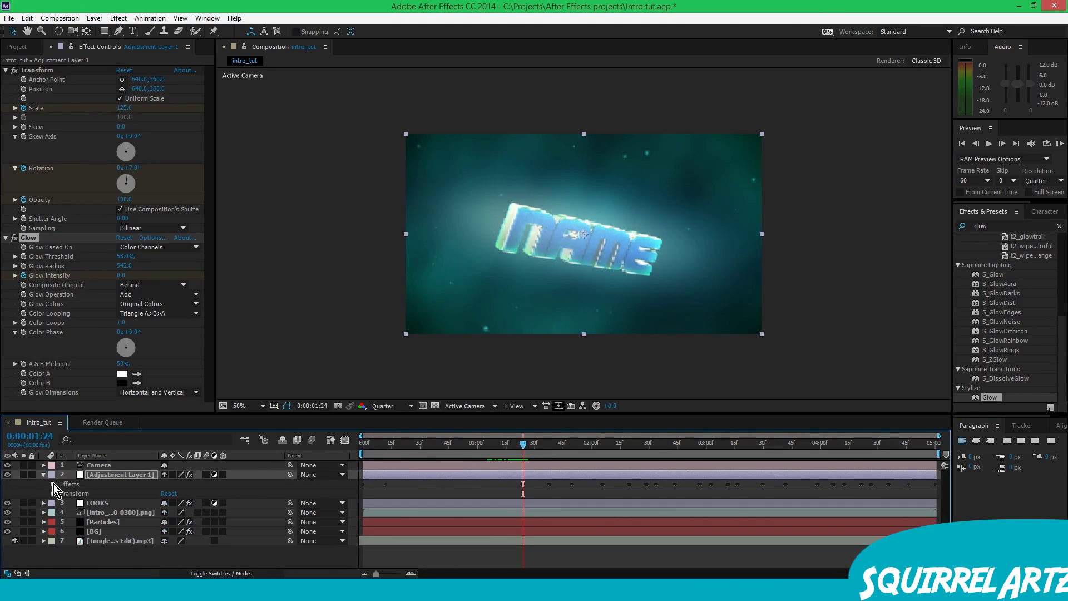
click(54, 484)
click(63, 503)
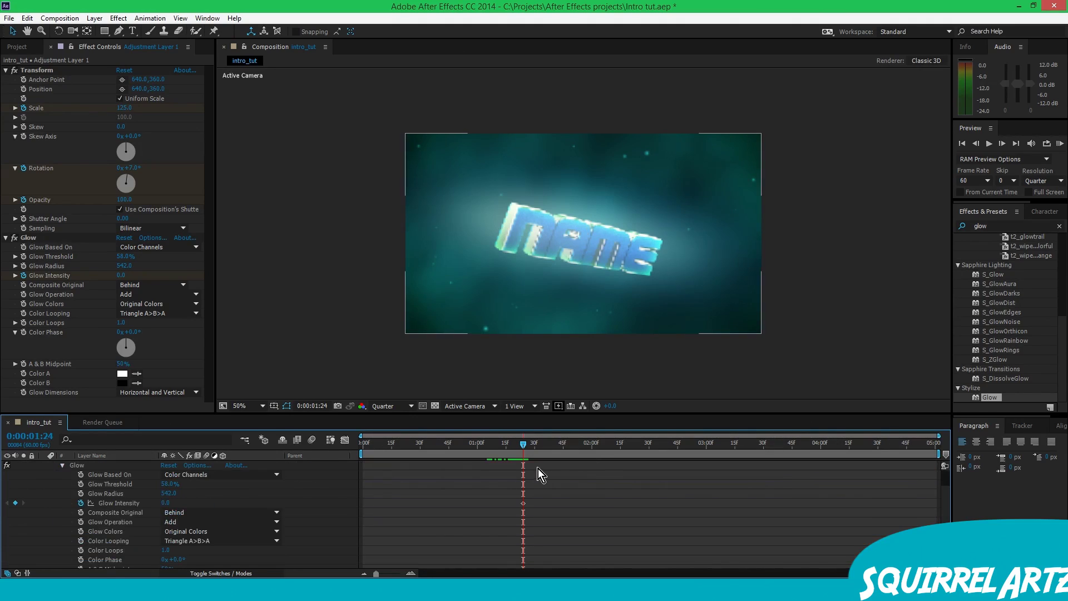
- Shift the Glow Intensity keyframe slightly before 0:00:01:24 and set the intensity to 0.6 at 0:00:01:24
scroll(543, 466, up, 2)
click(521, 541)
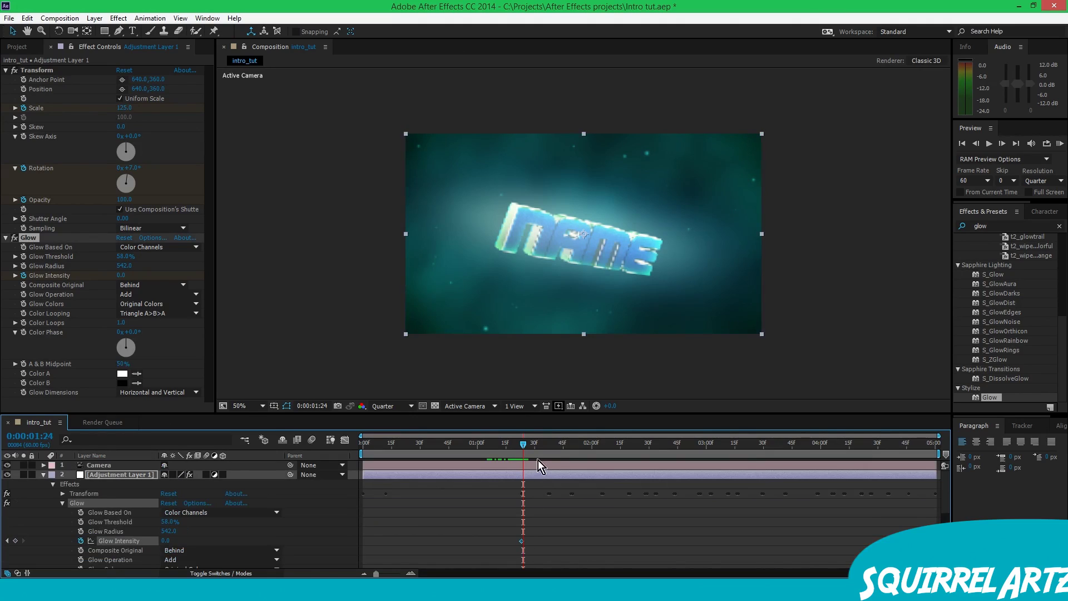
drag(165, 544, 197, 538)
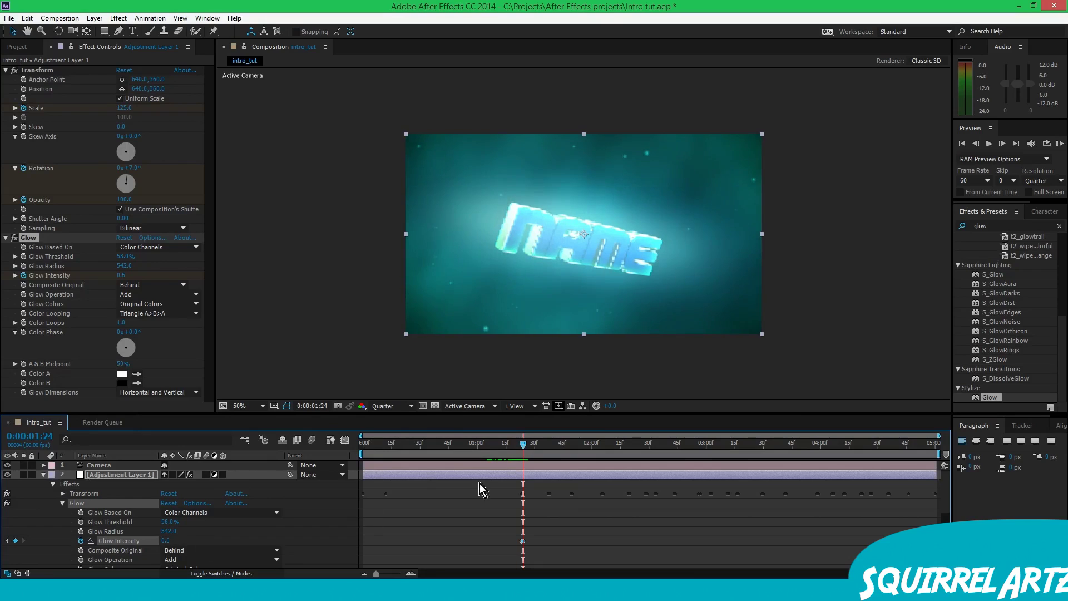
- Copy the Glow Intensity keyframe pair onto each following beat up to 0:00:02:34 and preview the pulses
drag(509, 525, 538, 548)
drag(528, 454, 646, 439)
key(ctrl+v)
key(ctrl+v)
key(ctrl+v)
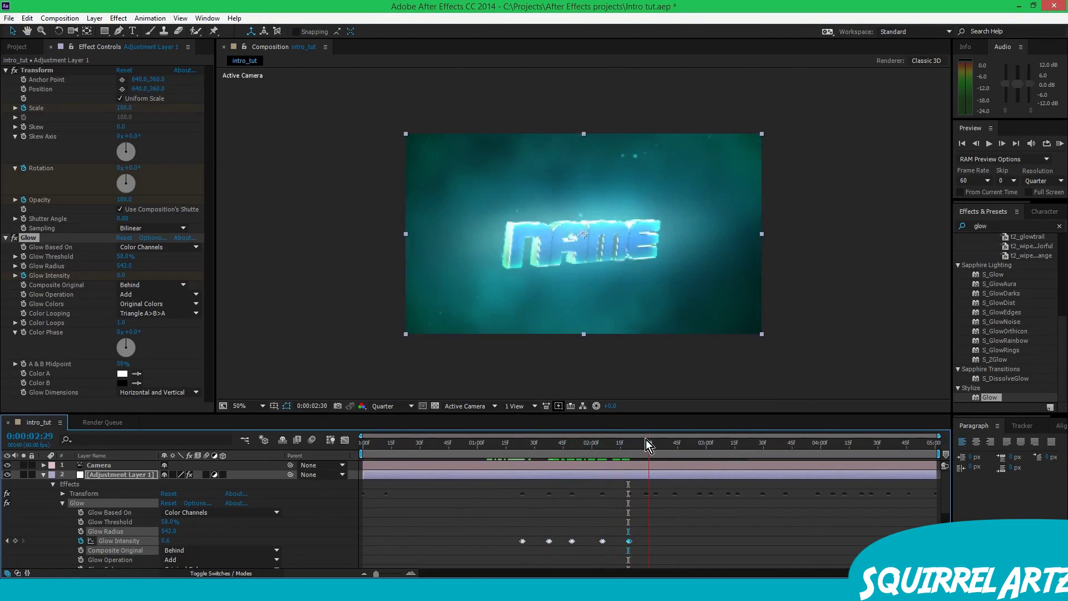
key(ctrl+v)
click(645, 541)
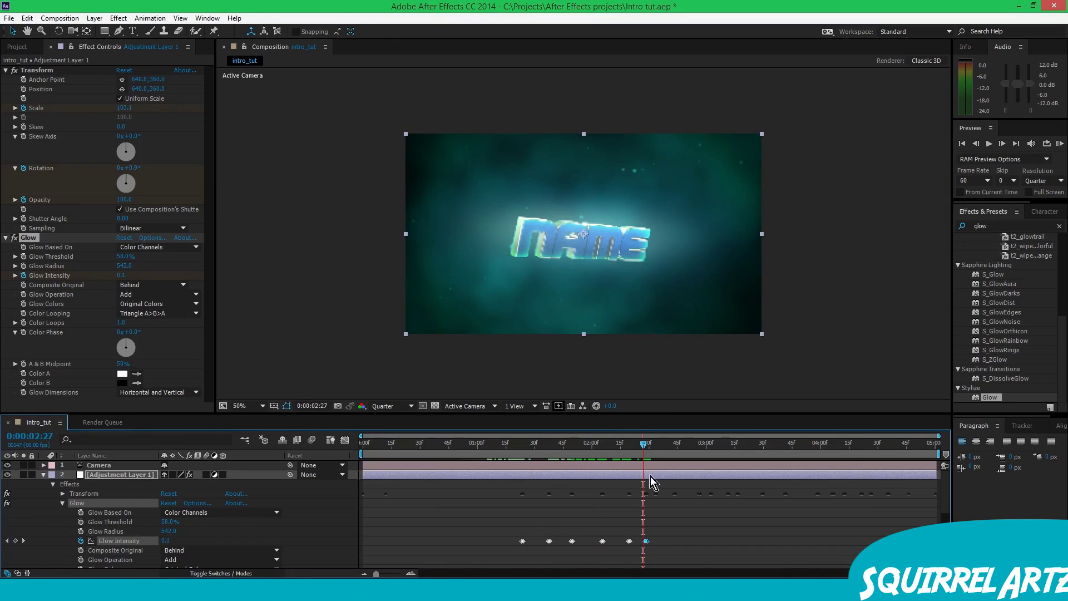
drag(645, 445, 656, 445)
key(ctrl+v)
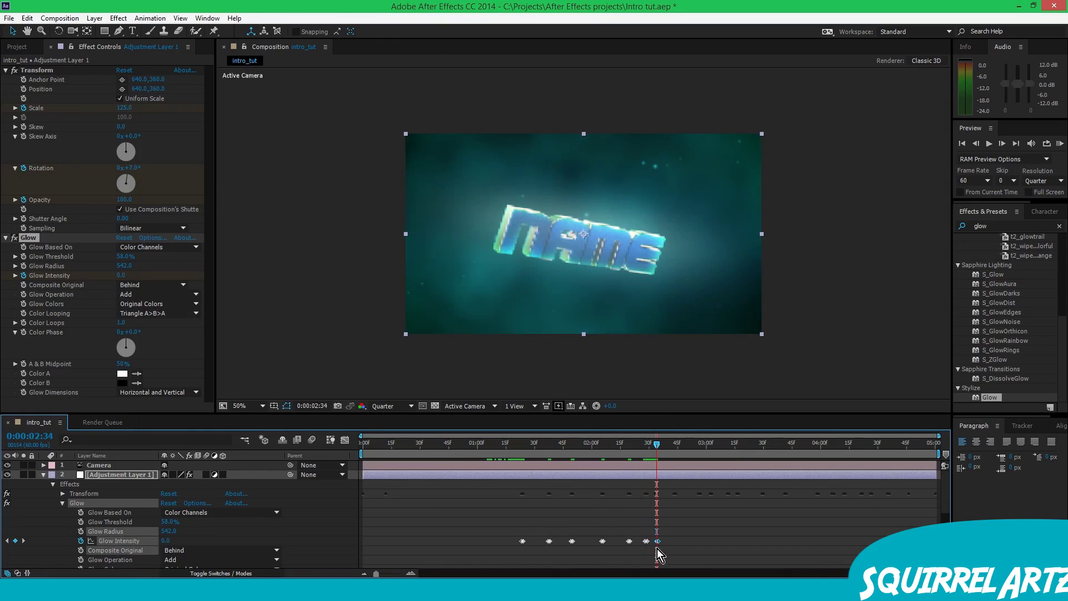
drag(659, 542, 657, 542)
click(1060, 143)
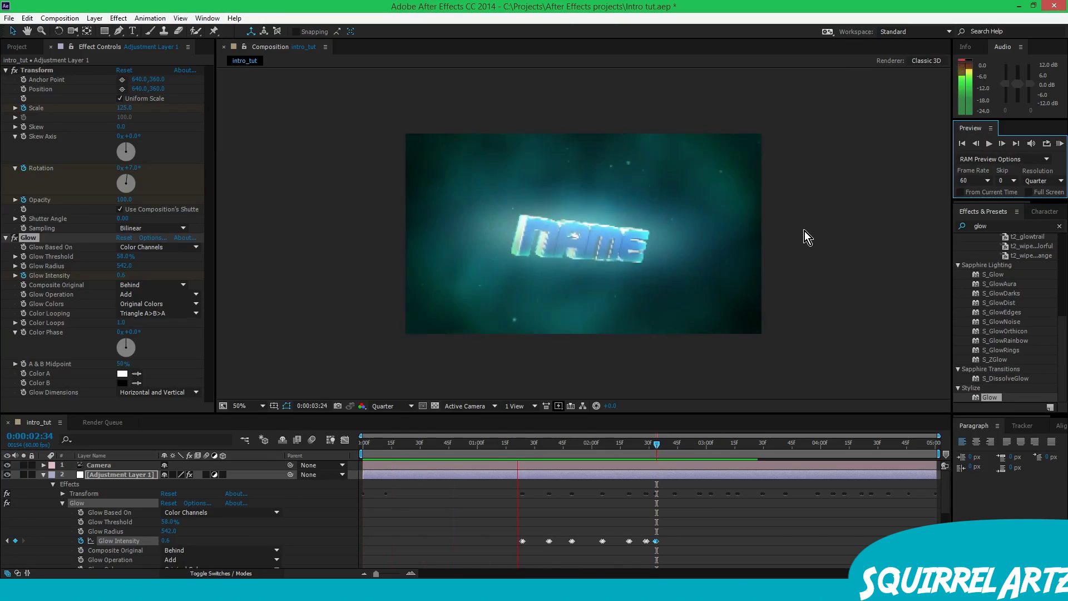
key(space)
- Continue the Glow Intensity pulses on the remaining beats and set the intensity to 0.0 at 0:00:04:50
drag(696, 453, 918, 448)
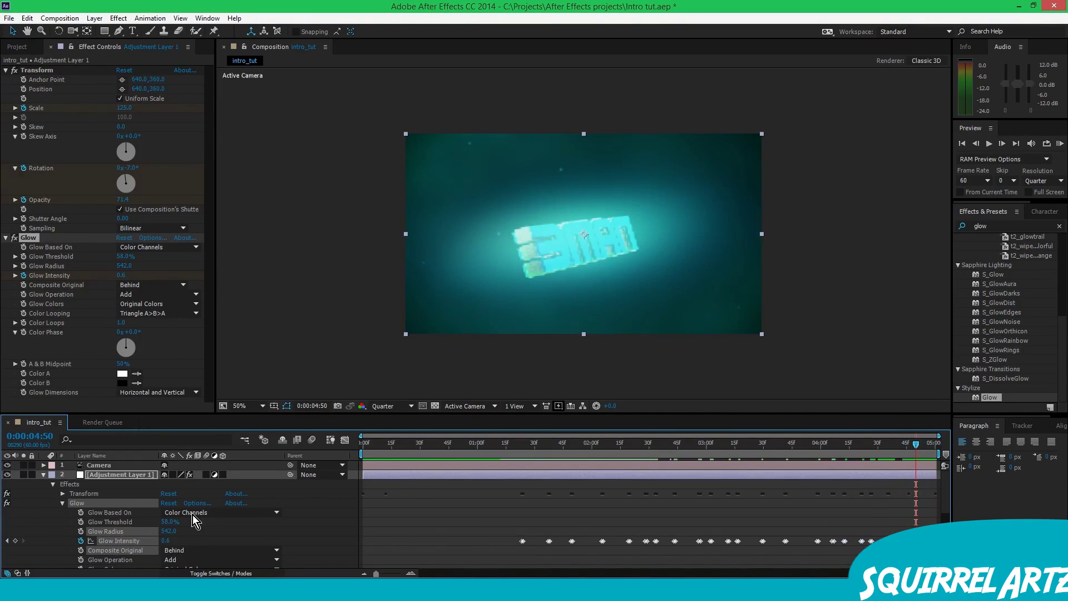
click(165, 540)
text(0)
key(Return)
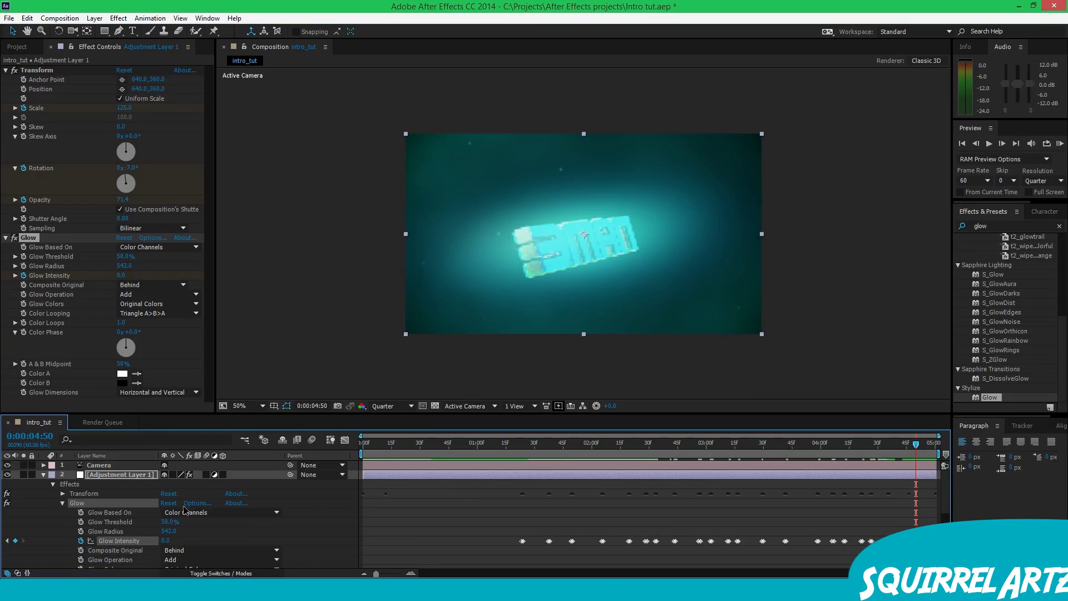
- Preview the whole animation with its glow pulses, return to the start of the timeline and collapse Adjustment Layer 1
click(1059, 143)
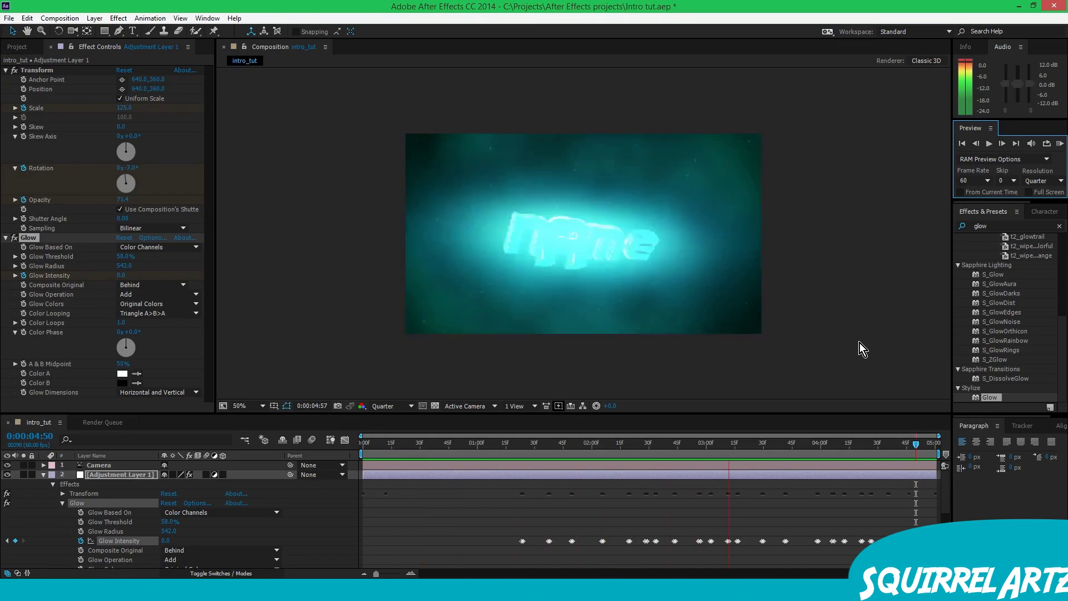
key(space)
drag(923, 445, 899, 445)
key(Home)
click(43, 475)
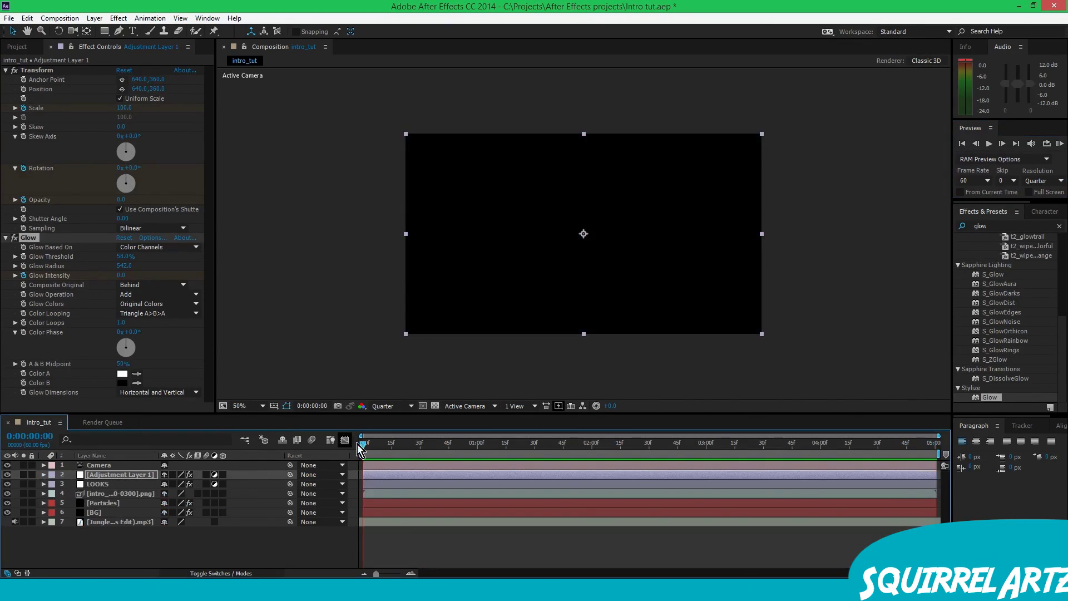
- Select the intro_tut composition in the project and add it to the render queue
click(439, 443)
click(20, 48)
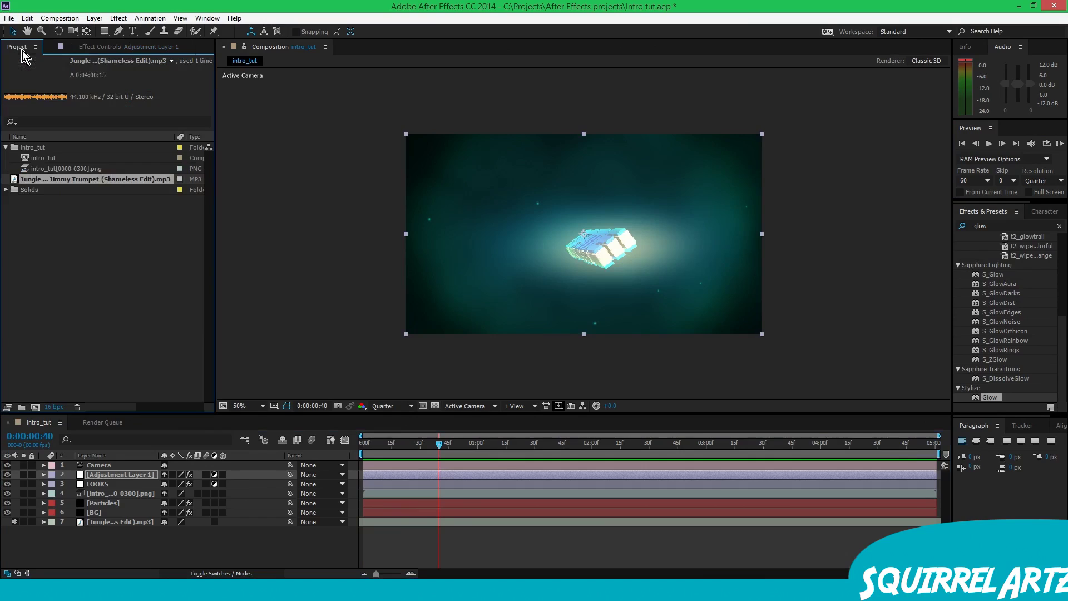
drag(437, 451, 359, 459)
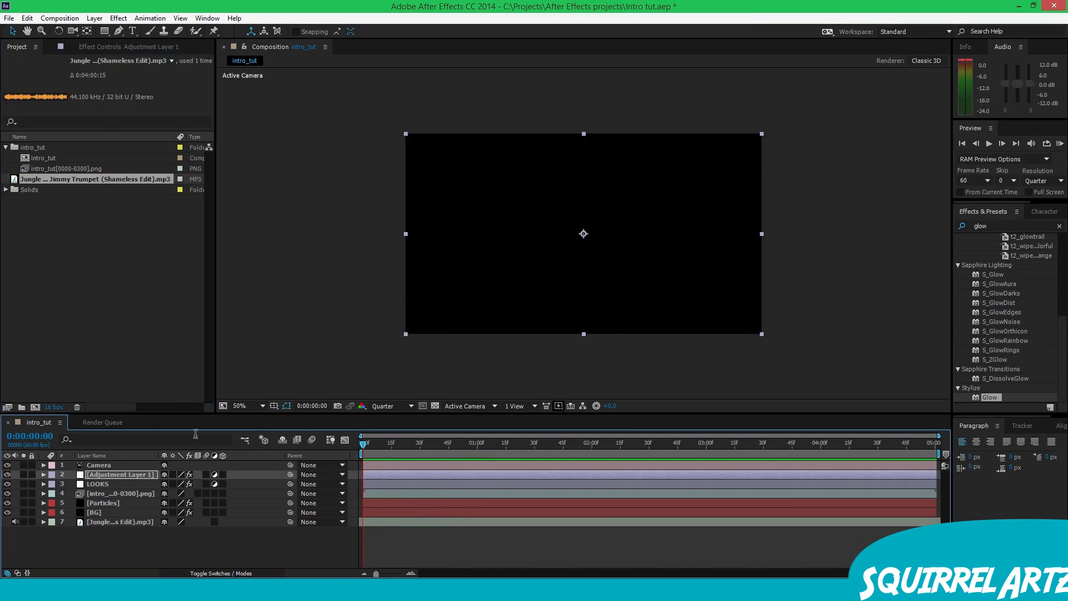
click(65, 211)
click(56, 159)
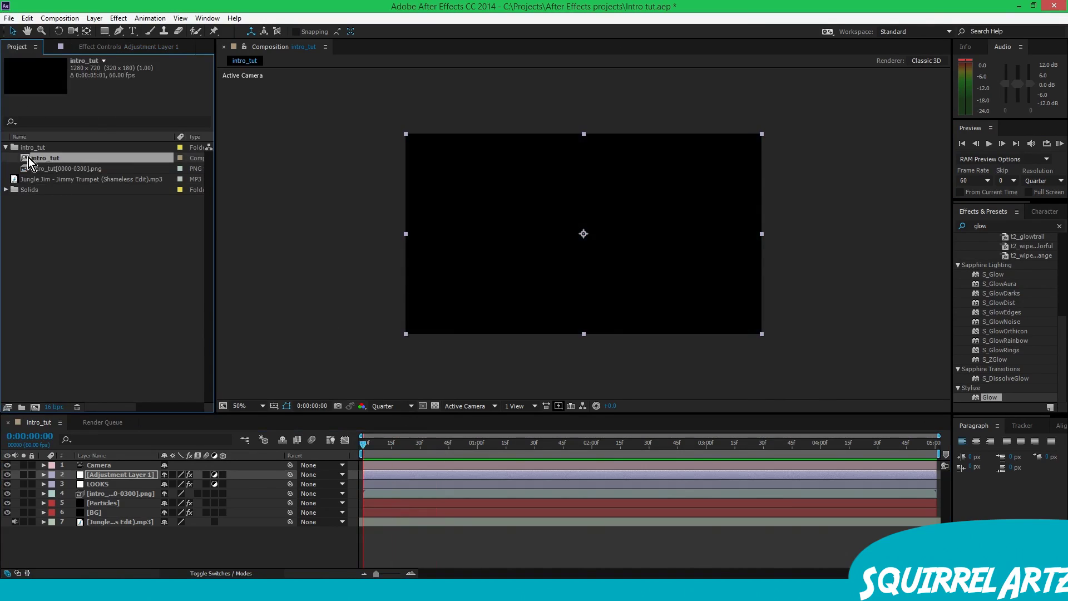
click(59, 17)
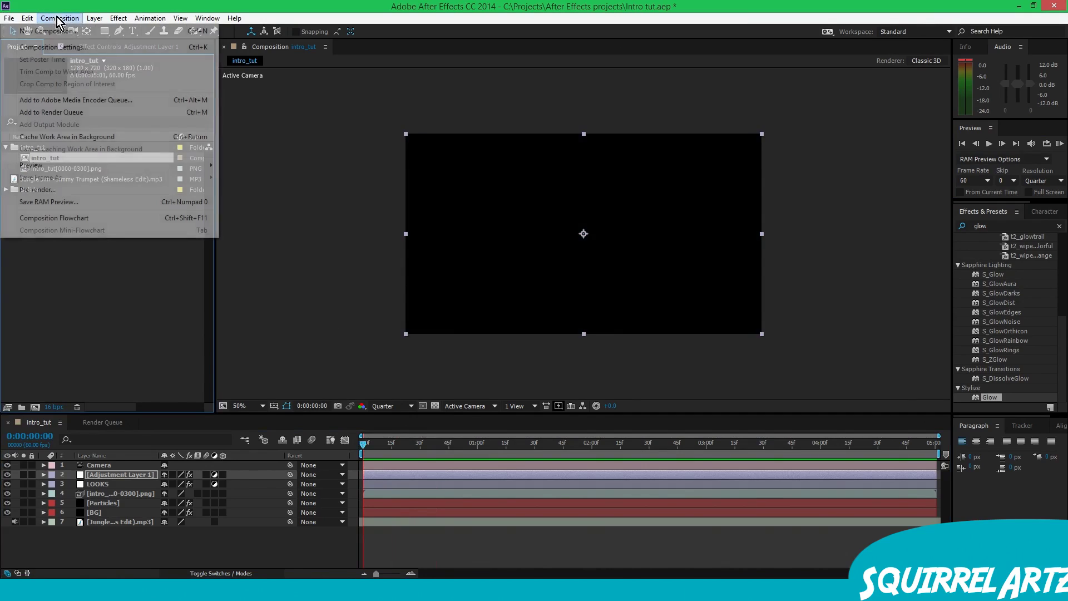
click(28, 110)
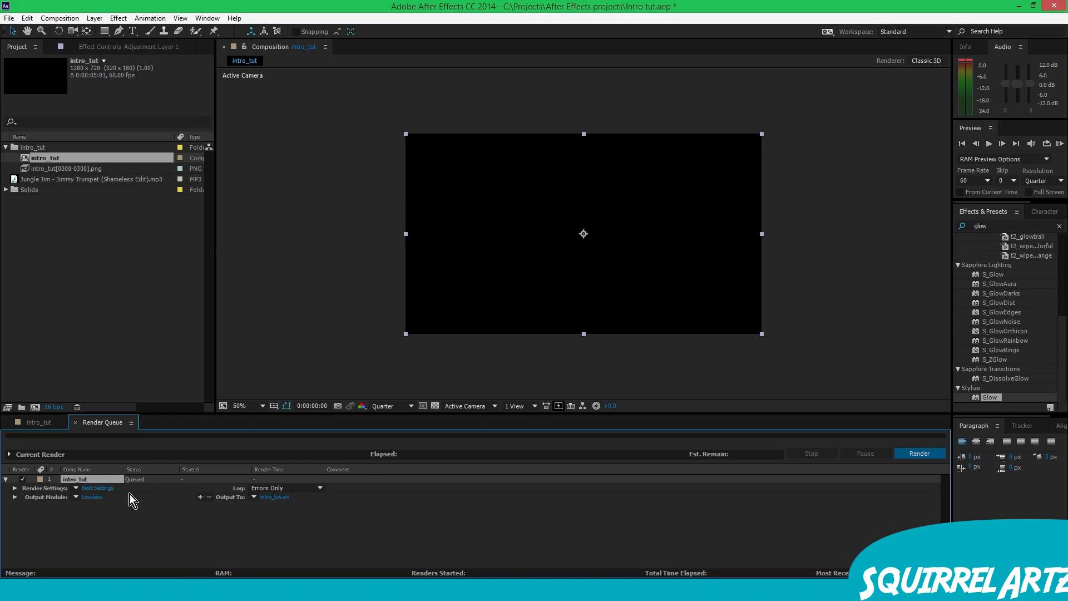
- Set the render output of intro_tut to an AVI file named "intro tutorial" in the Intros folder
click(272, 496)
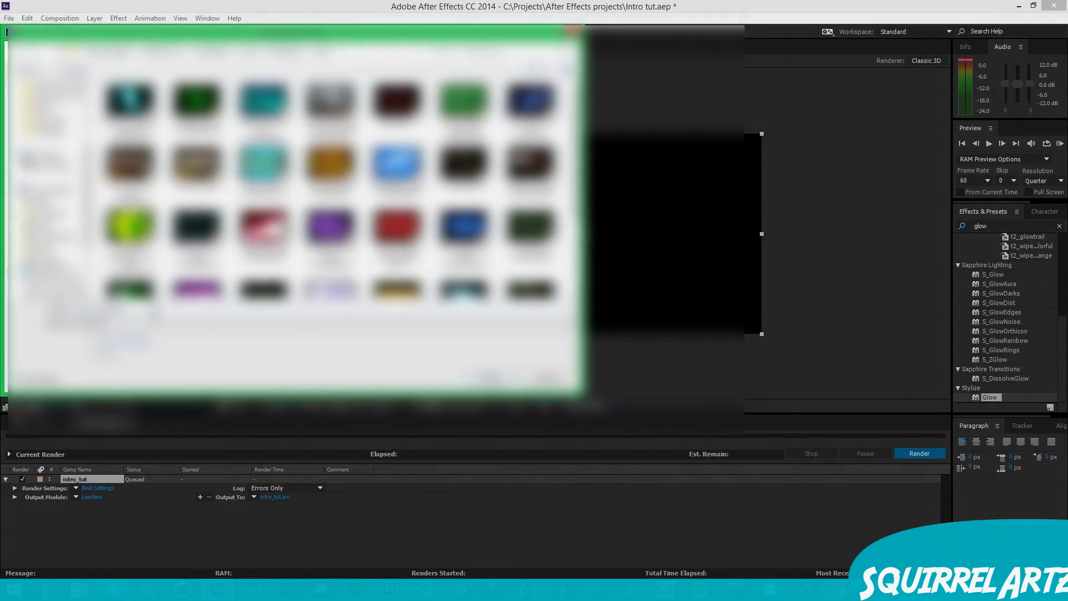
text(i)
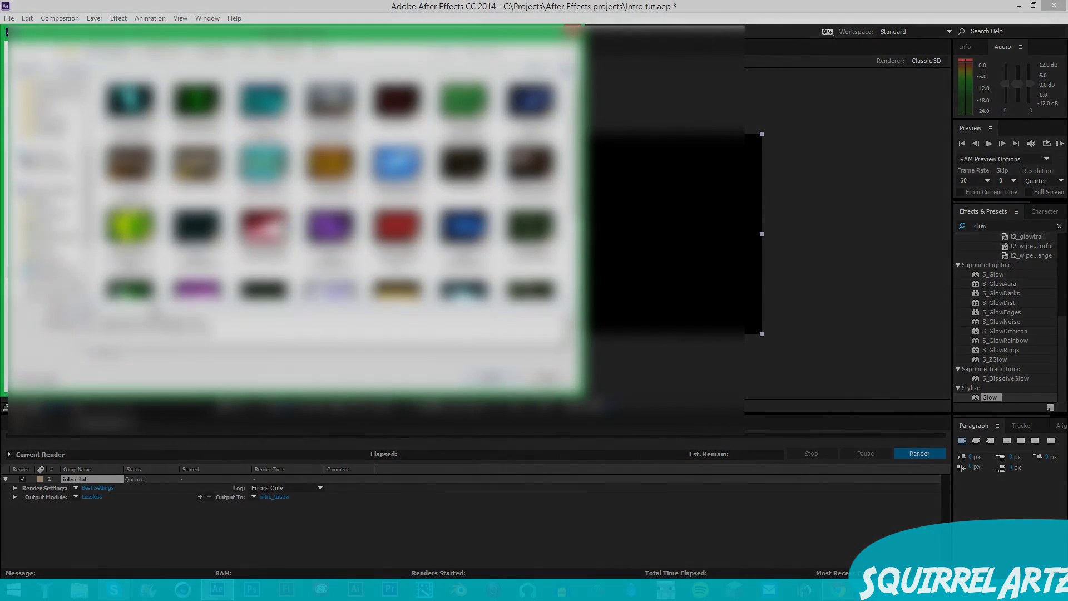
click(410, 381)
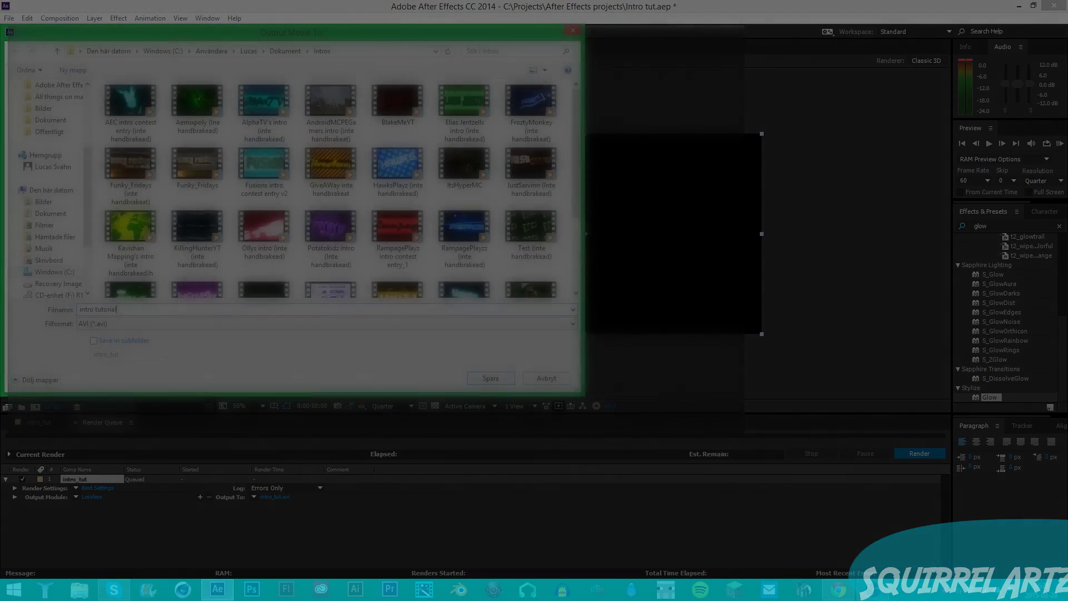
key(Return)
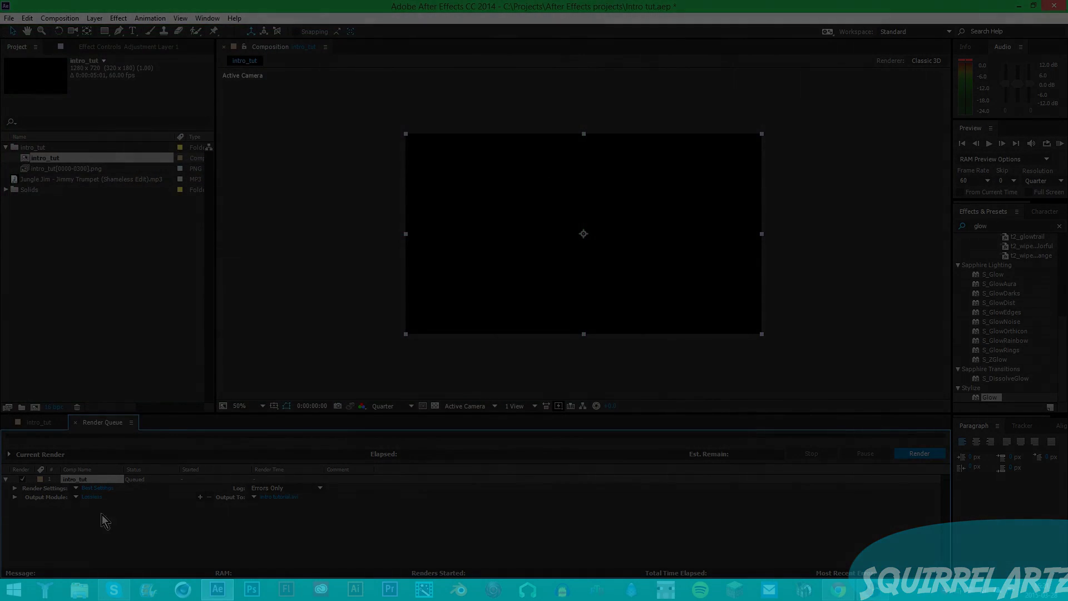